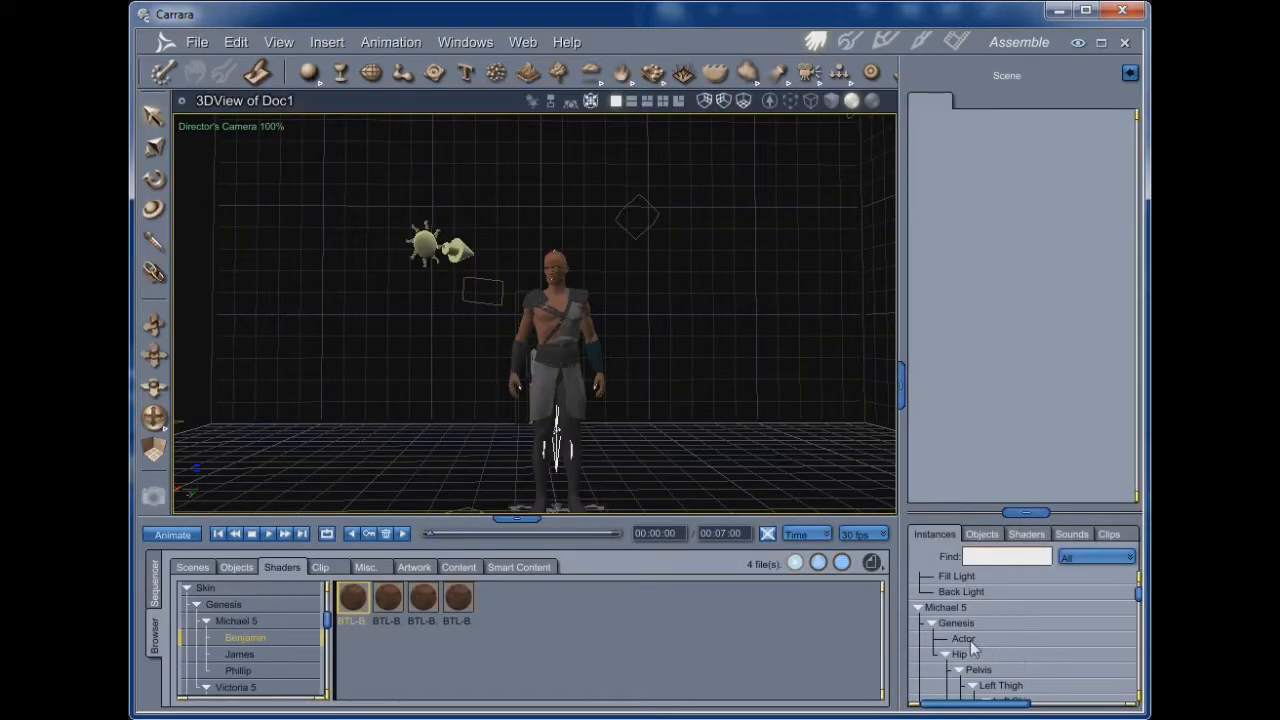
- Select the Genesis figure under Michael 5 and review its general properties and parameters
left_click(965, 640)
left_click(966, 625)
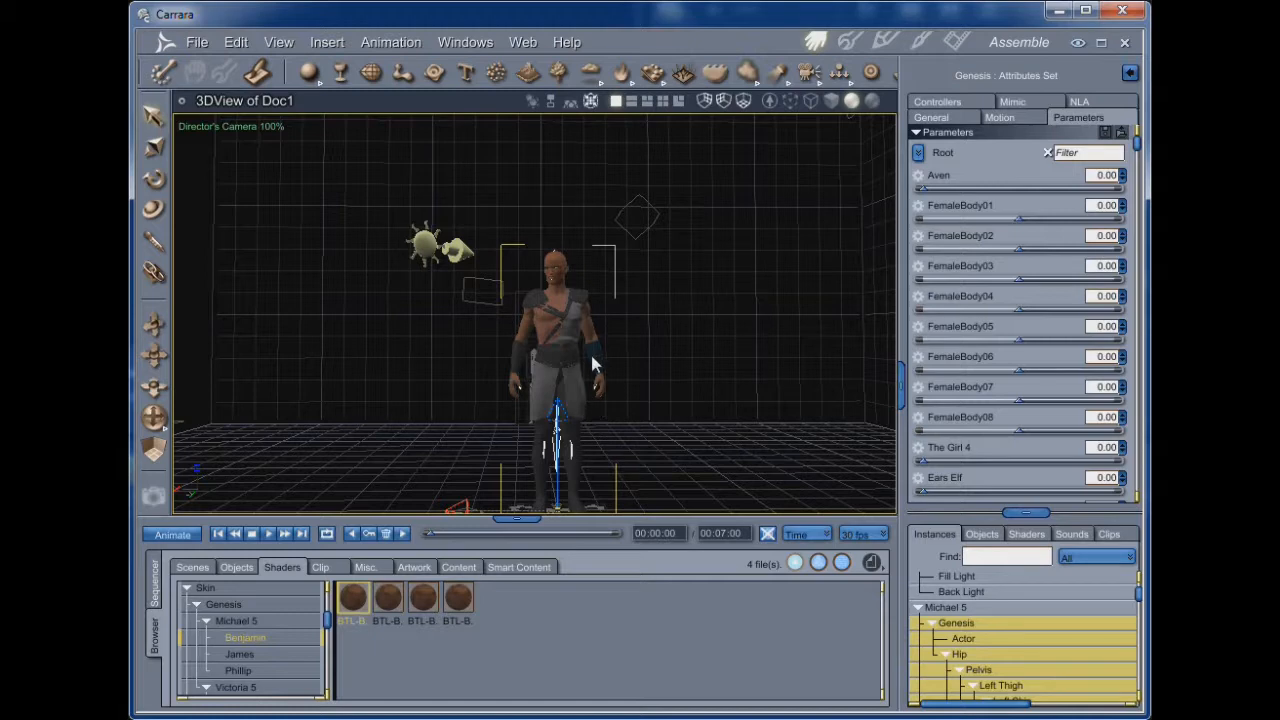
left_click(413, 42)
left_click(413, 42)
left_click(936, 119)
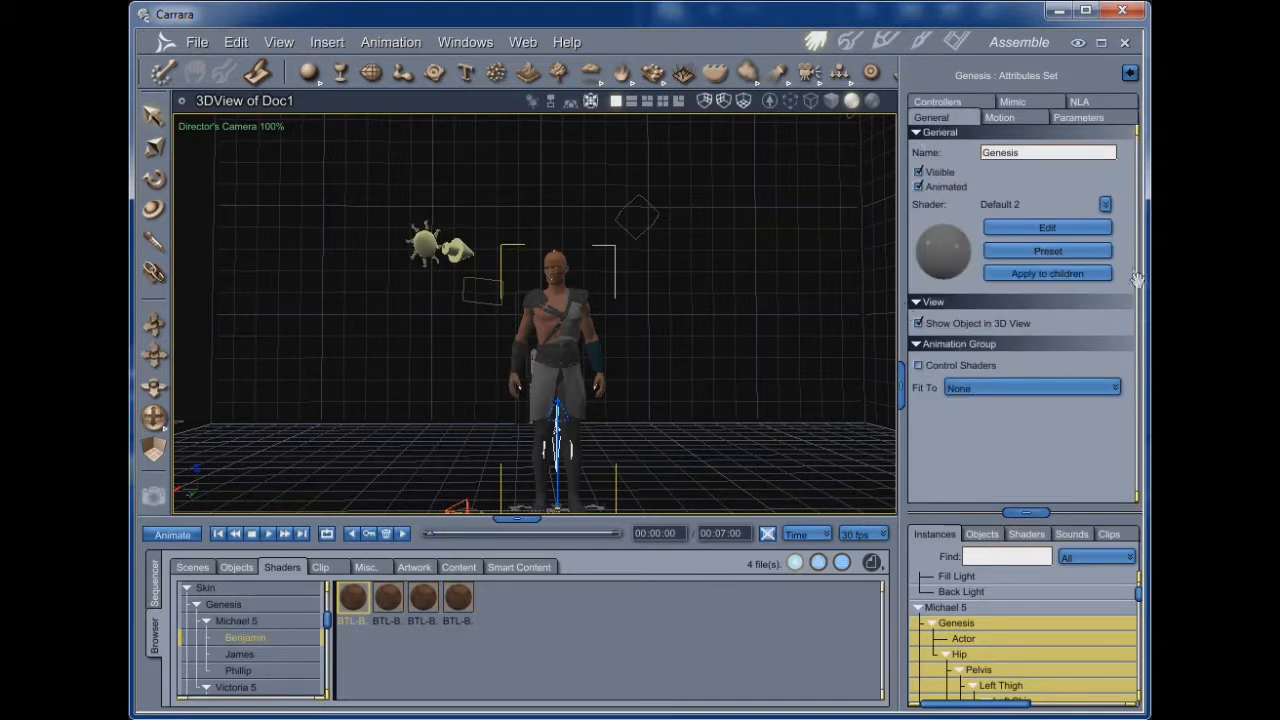
left_click(1078, 118)
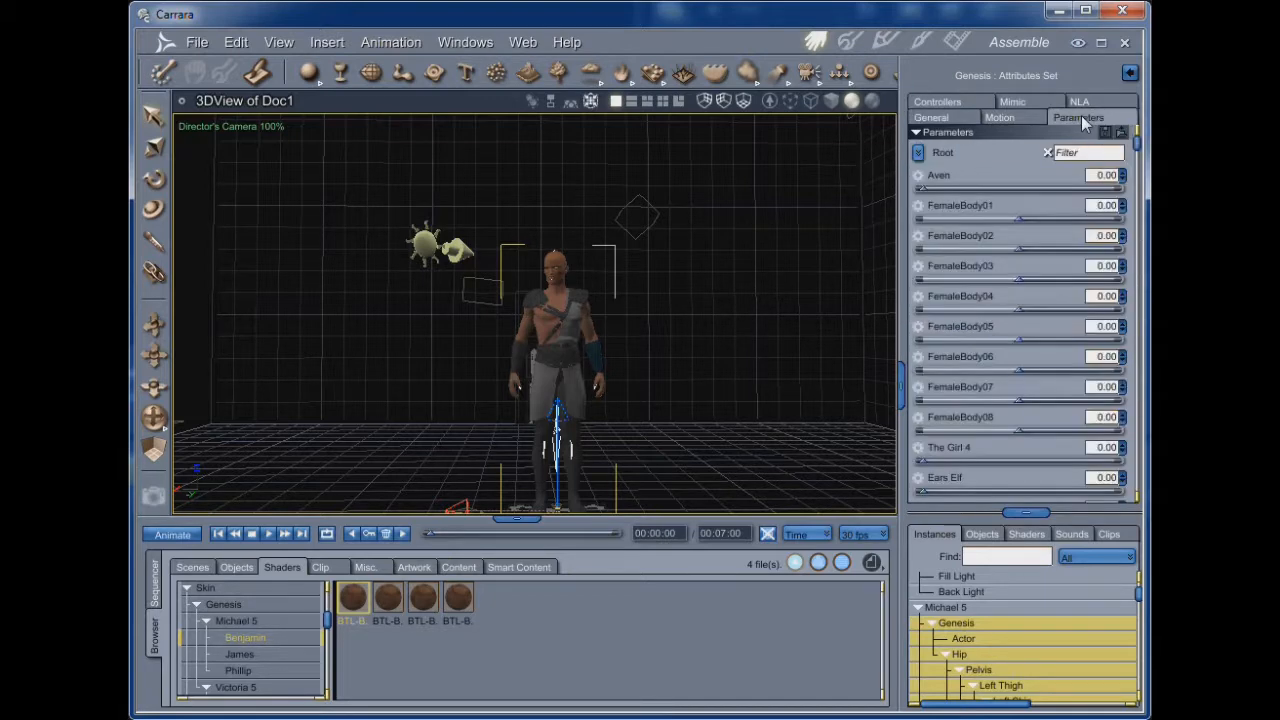
- Browse the Genesis morph parameters in the Actor/Head/Universal category, its face Universal/Real World category and the full Root list
left_click(918, 152)
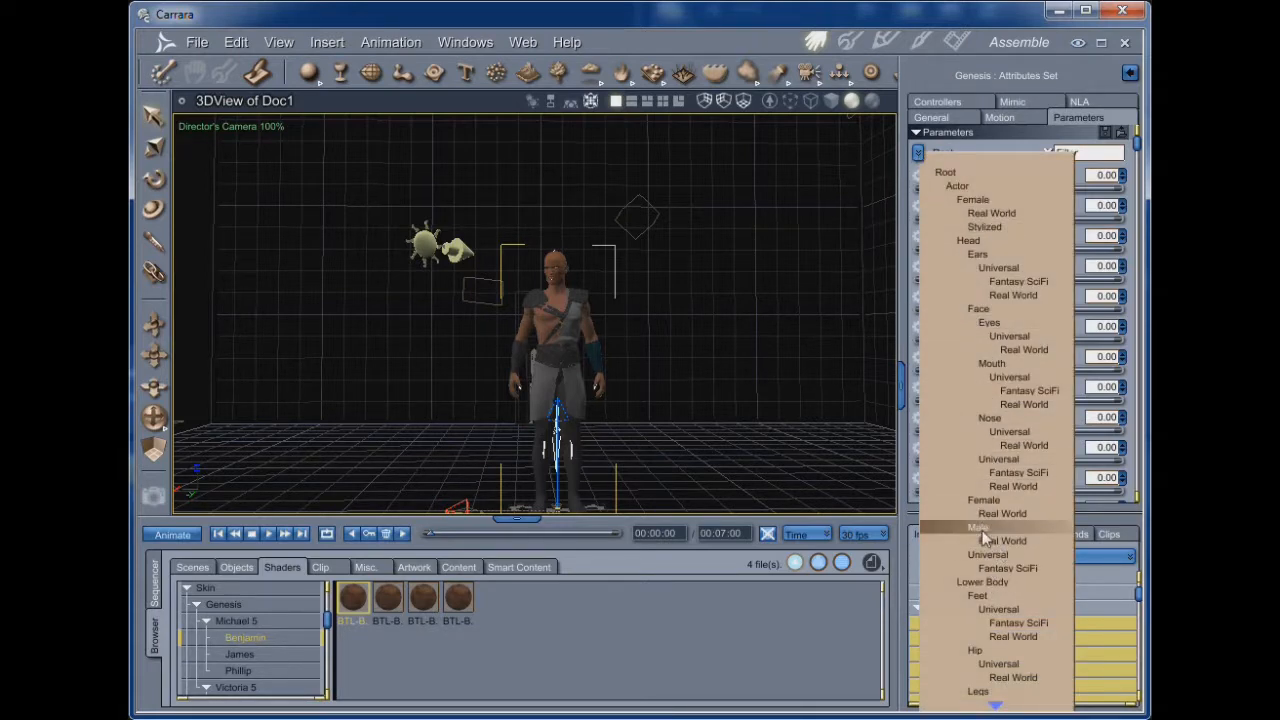
left_click(996, 555)
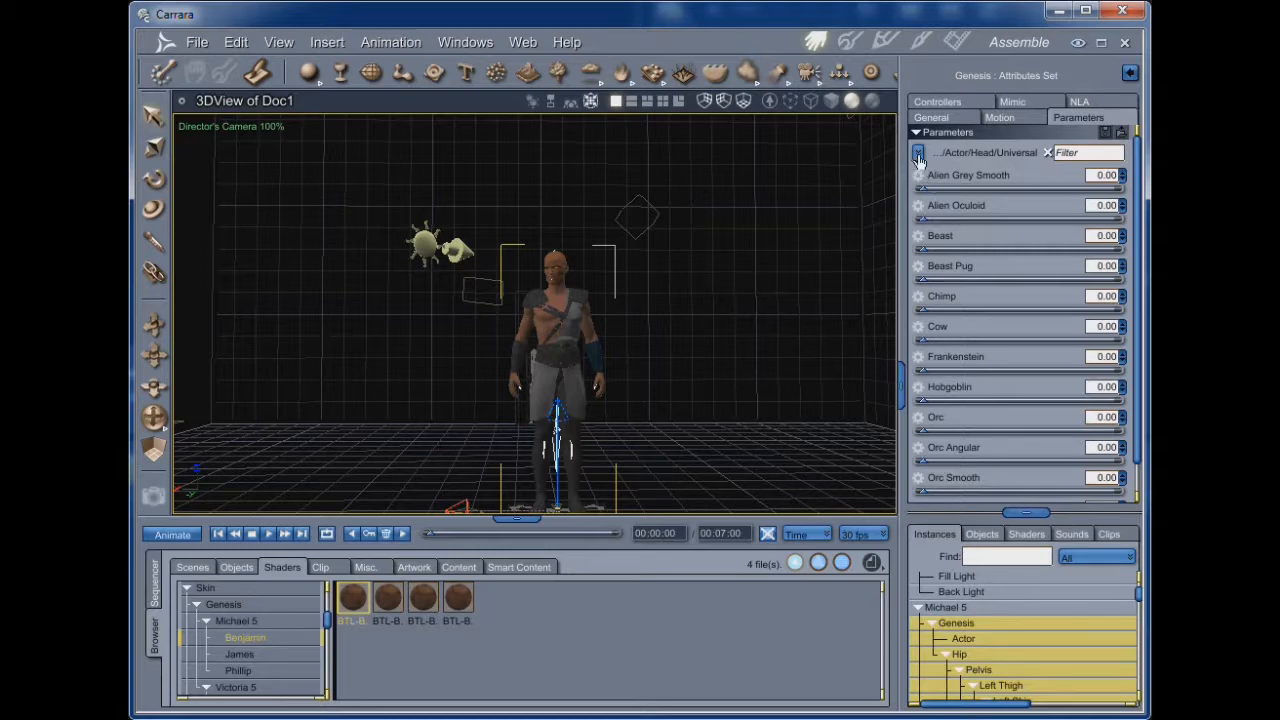
left_click(918, 157)
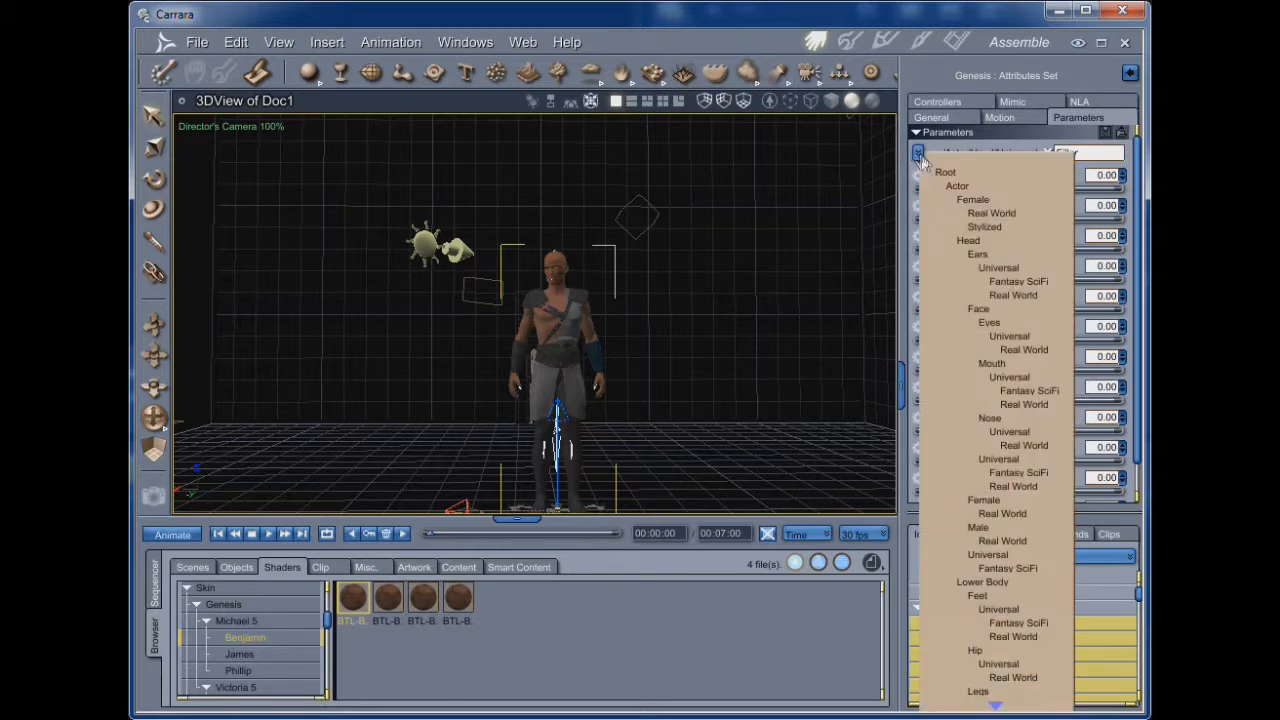
left_click(1028, 487)
mouse_move(1137, 203)
left_mouse_down()
mouse_move(1127, 422)
mouse_move(1139, 182)
left_mouse_up()
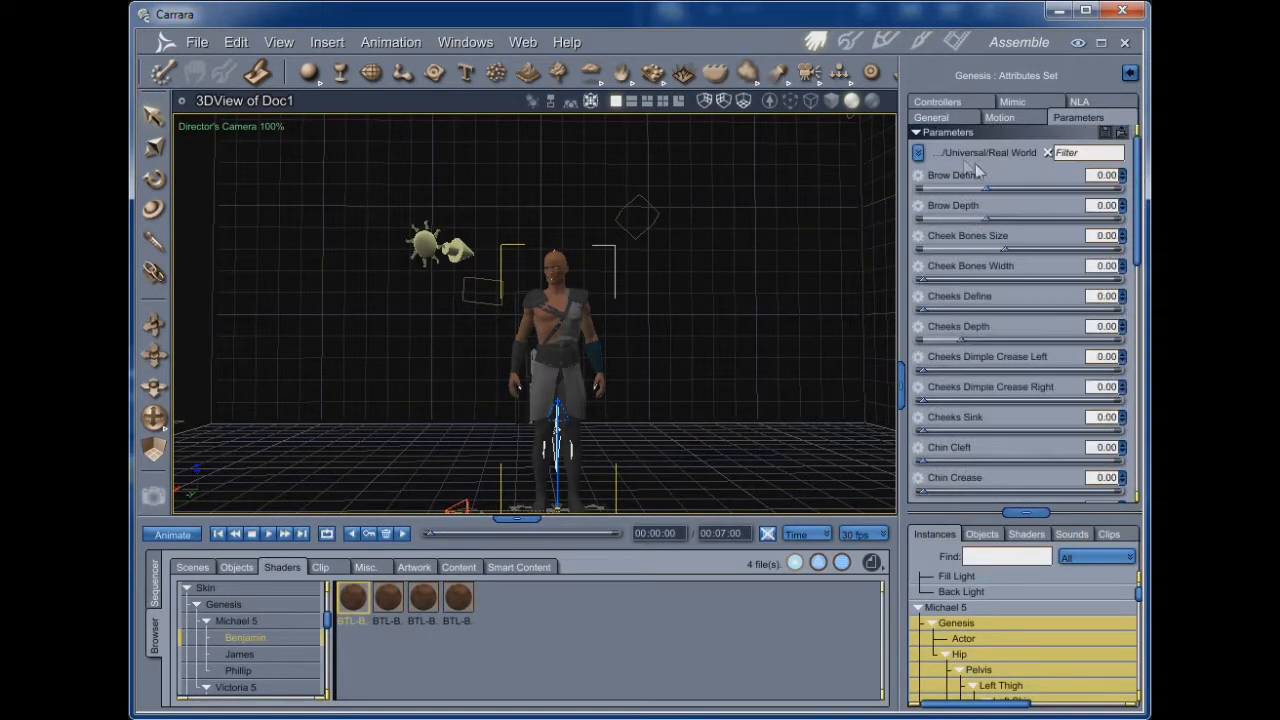
left_click(918, 153)
left_click(945, 173)
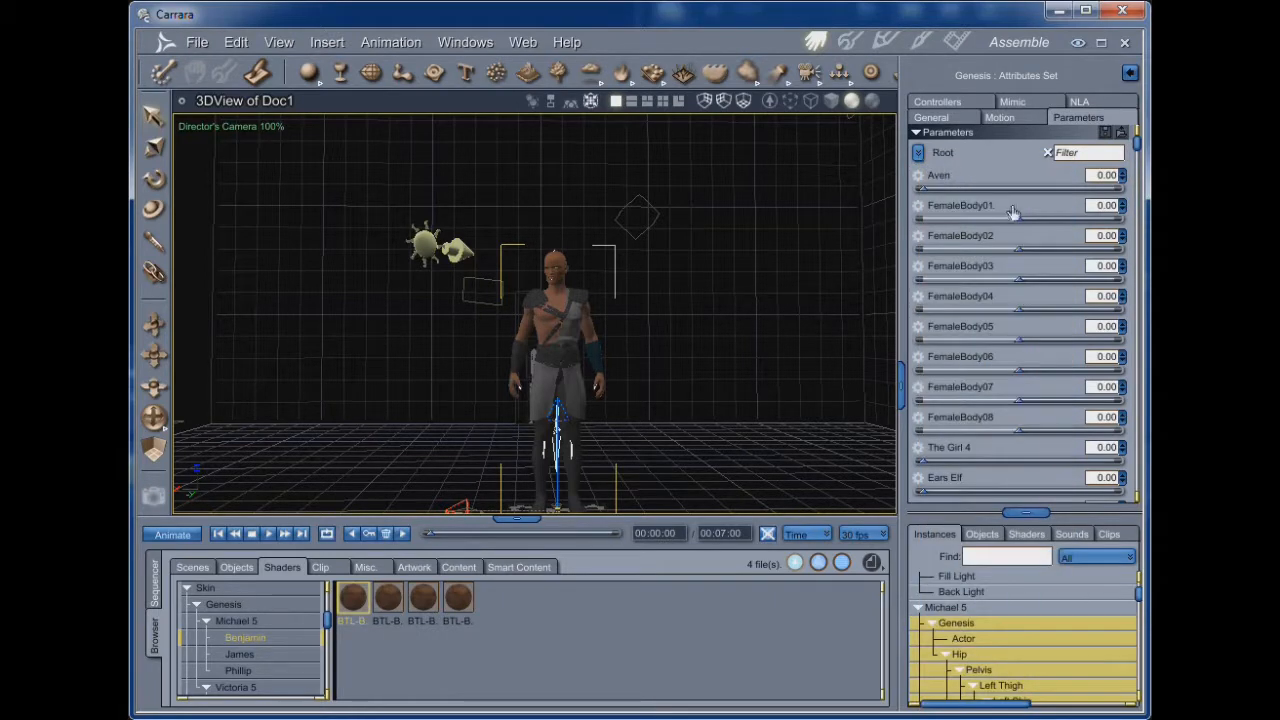
left_click_drag(1137, 150, 1137, 185)
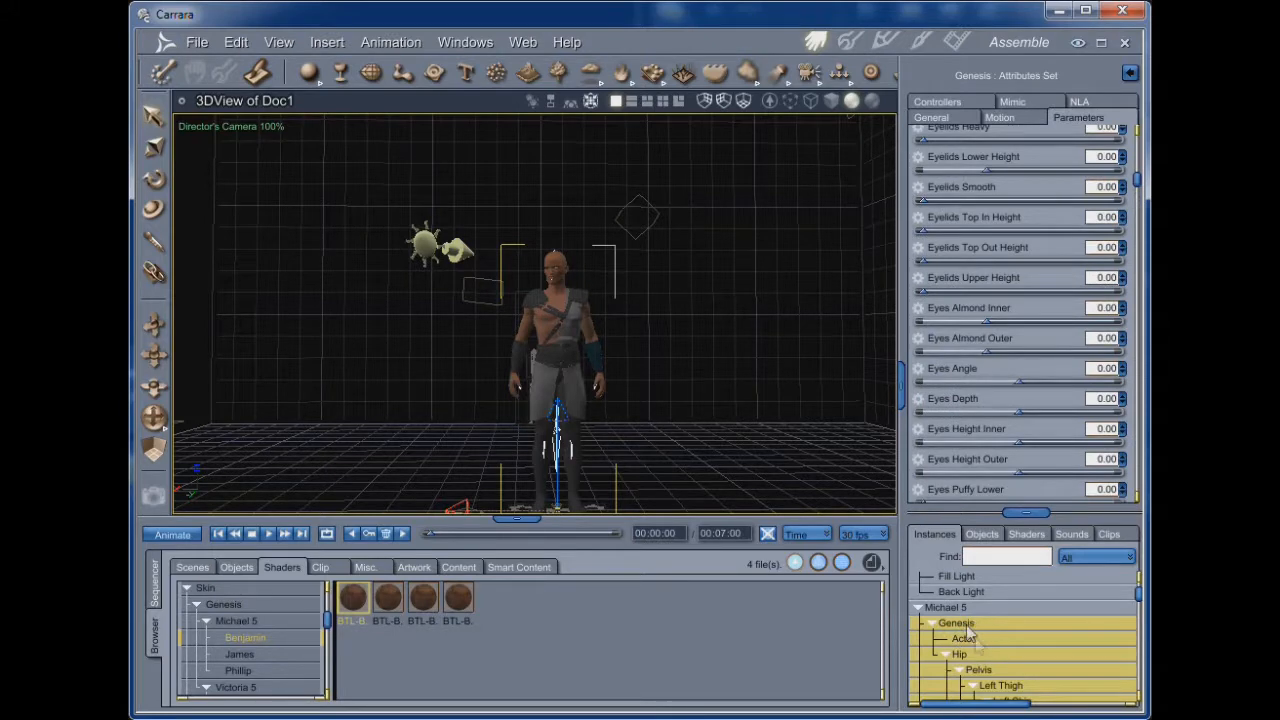
- Compare the Actor's parameters with those of the parent Genesis figure and inspect the figure's upper body
left_click(963, 639)
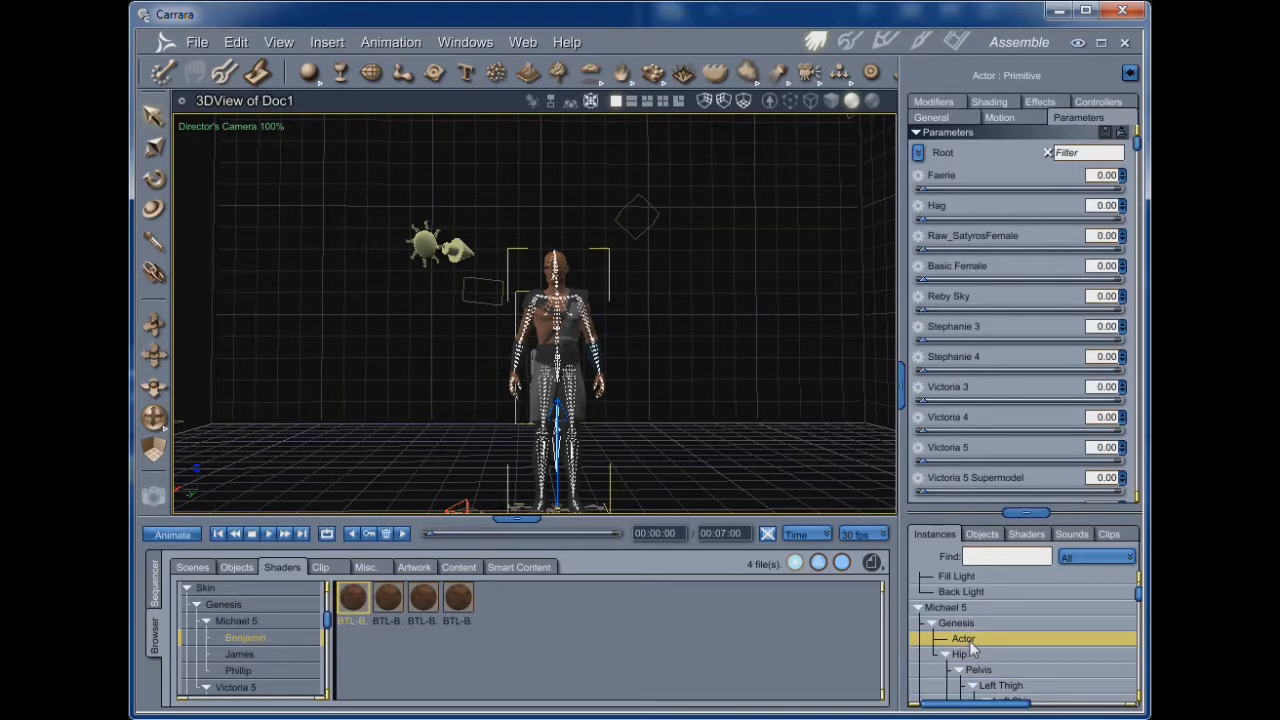
mouse_move(1137, 150)
left_mouse_down()
mouse_move(1127, 485)
mouse_move(1137, 145)
left_mouse_up()
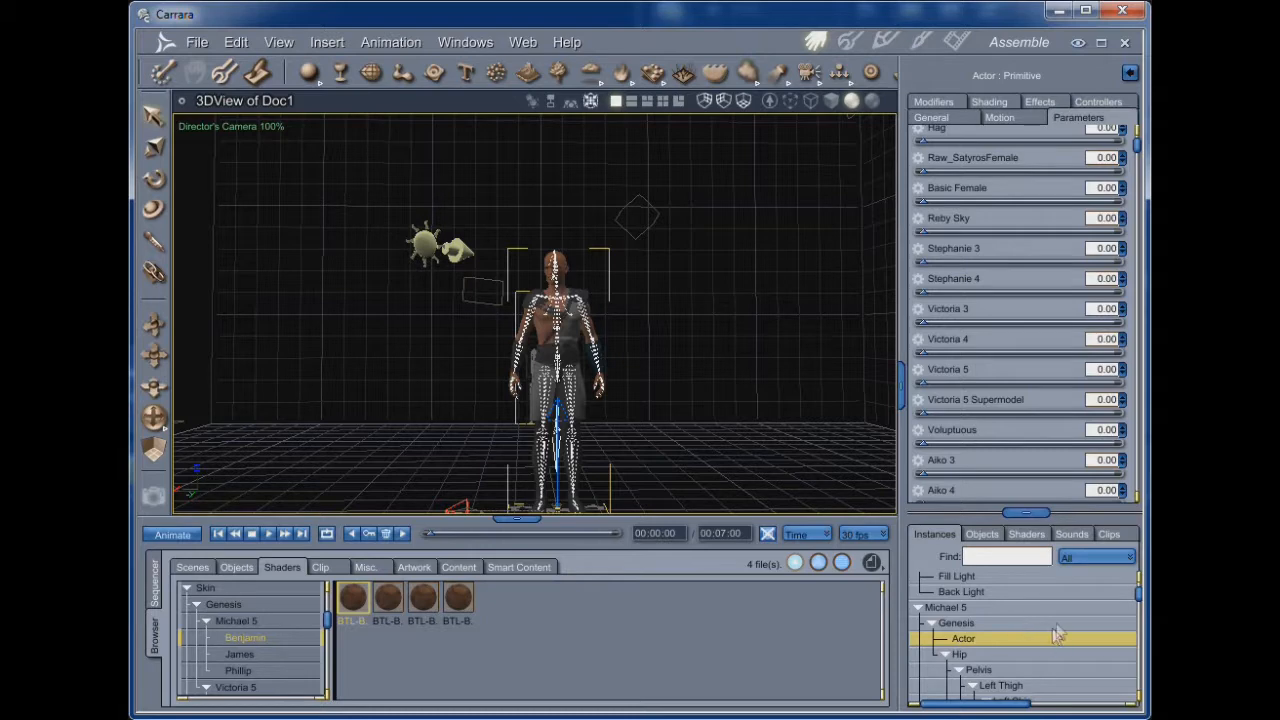
left_click(957, 622)
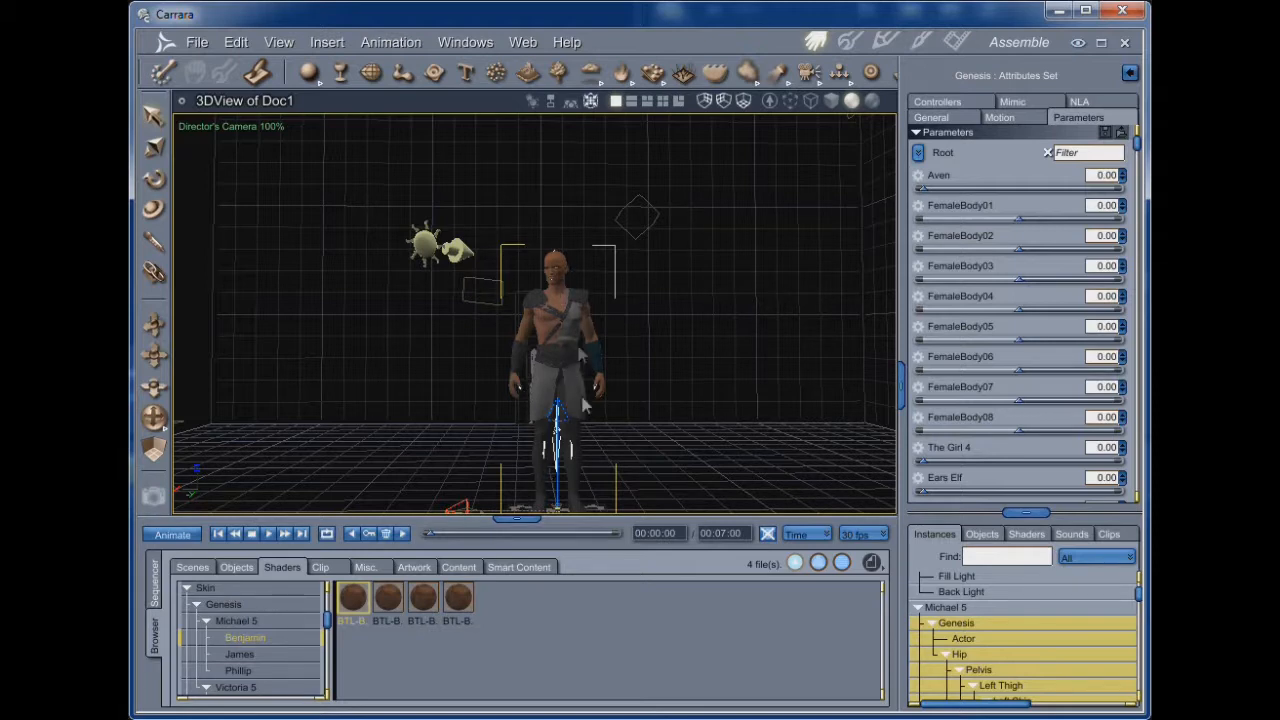
scroll(583, 402, "up", 5)
scroll(583, 416, "down", 3)
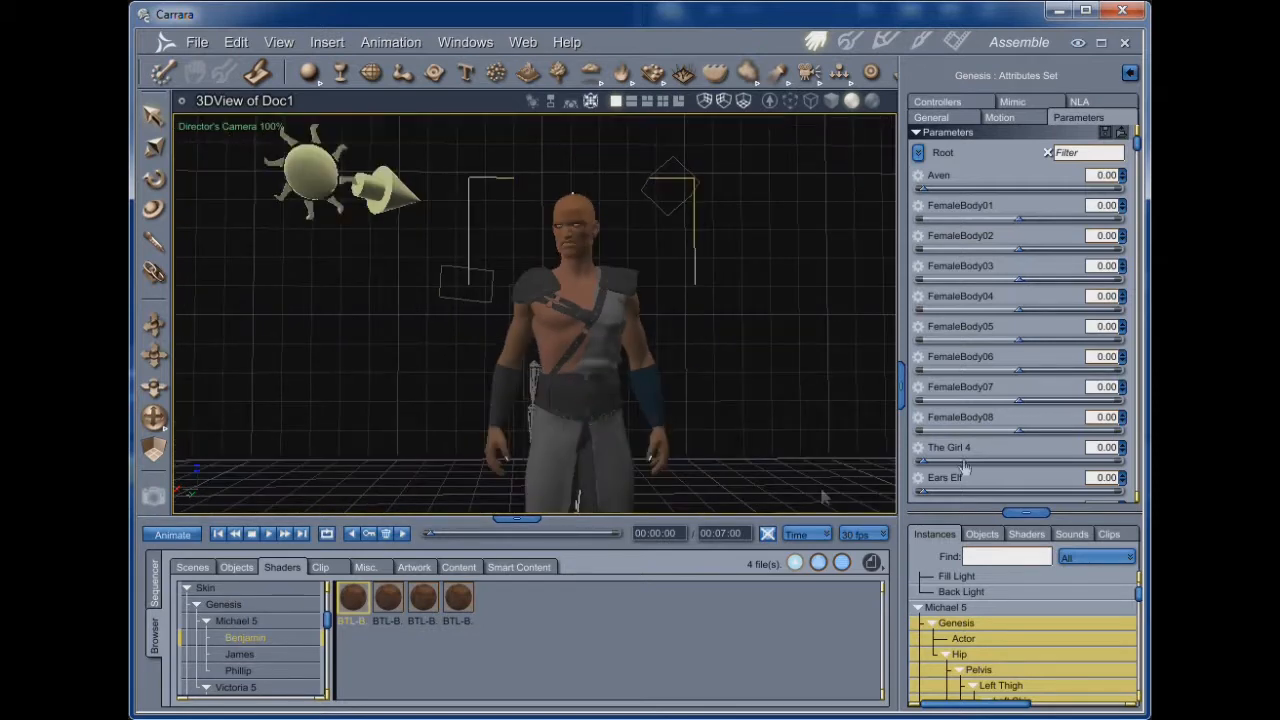
- Open the Actor's shaders in the Texture room and try saving the complete multi-domain shader to the Benjamin preset folder
left_click(977, 637)
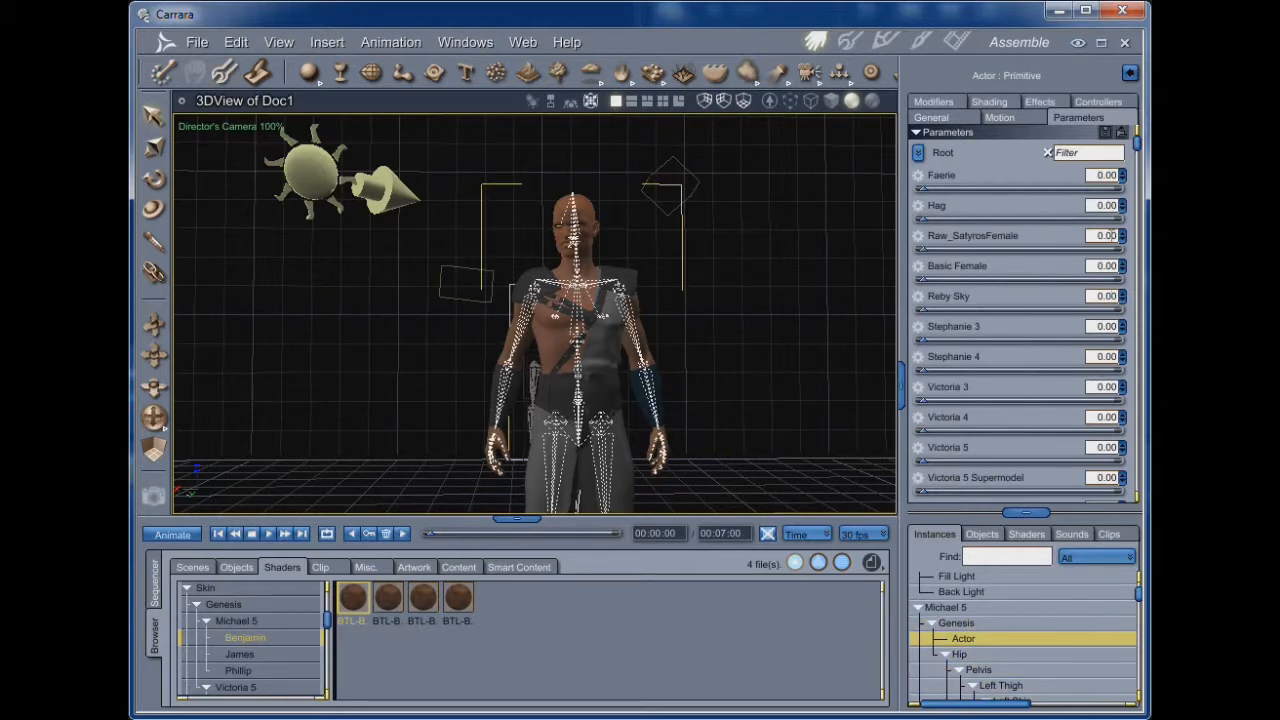
left_click(921, 41)
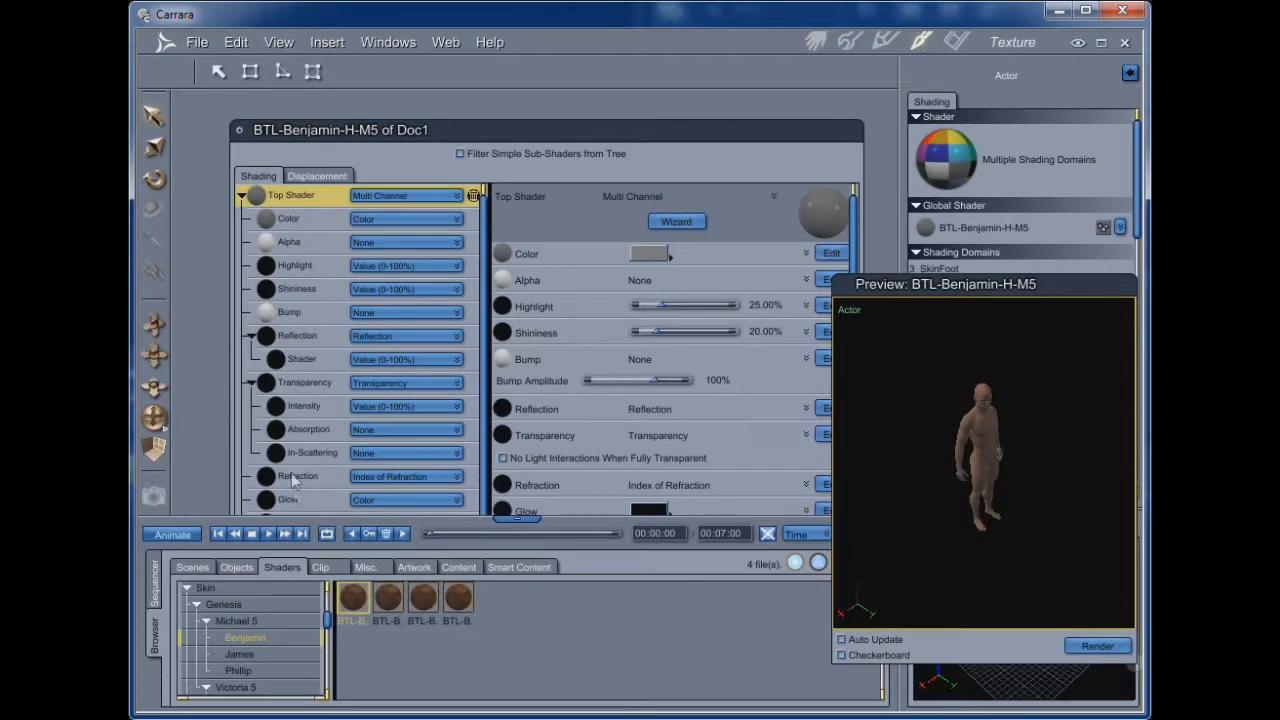
mouse_move(963, 173)
left_mouse_down()
mouse_move(700, 305)
mouse_move(600, 600)
mouse_move(607, 645)
left_mouse_up()
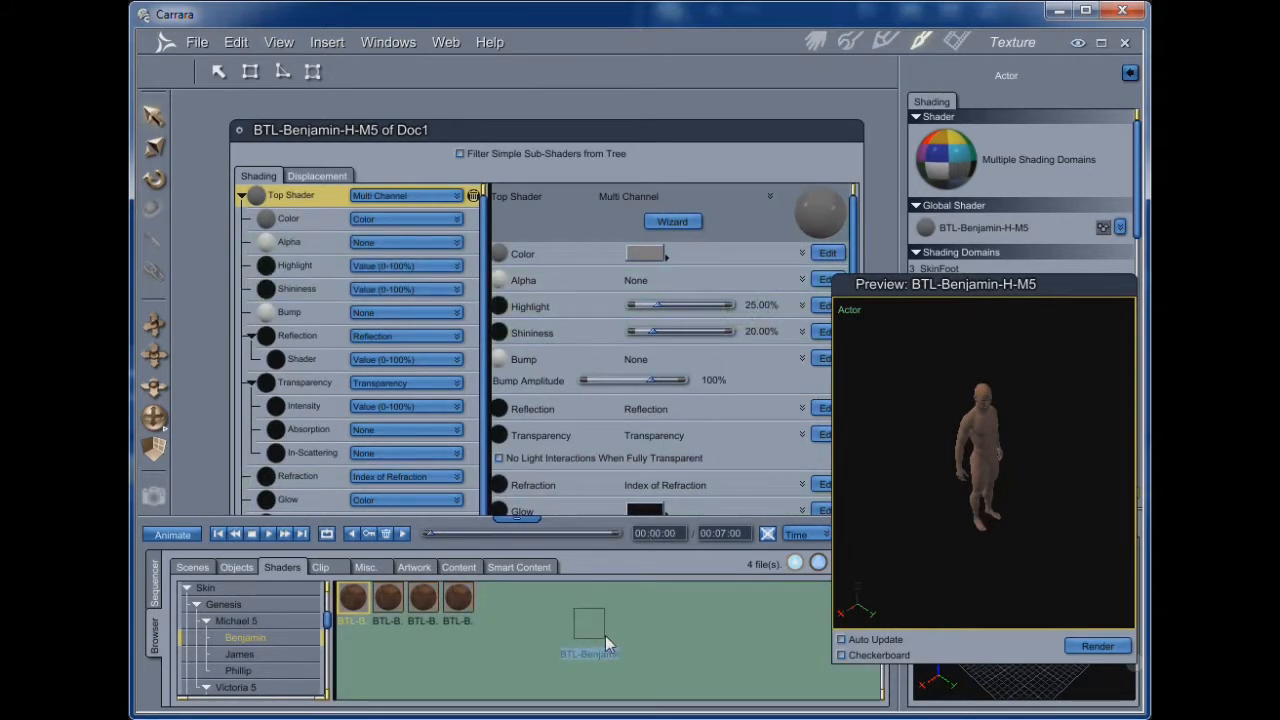
left_click_drag(607, 645, 605, 633)
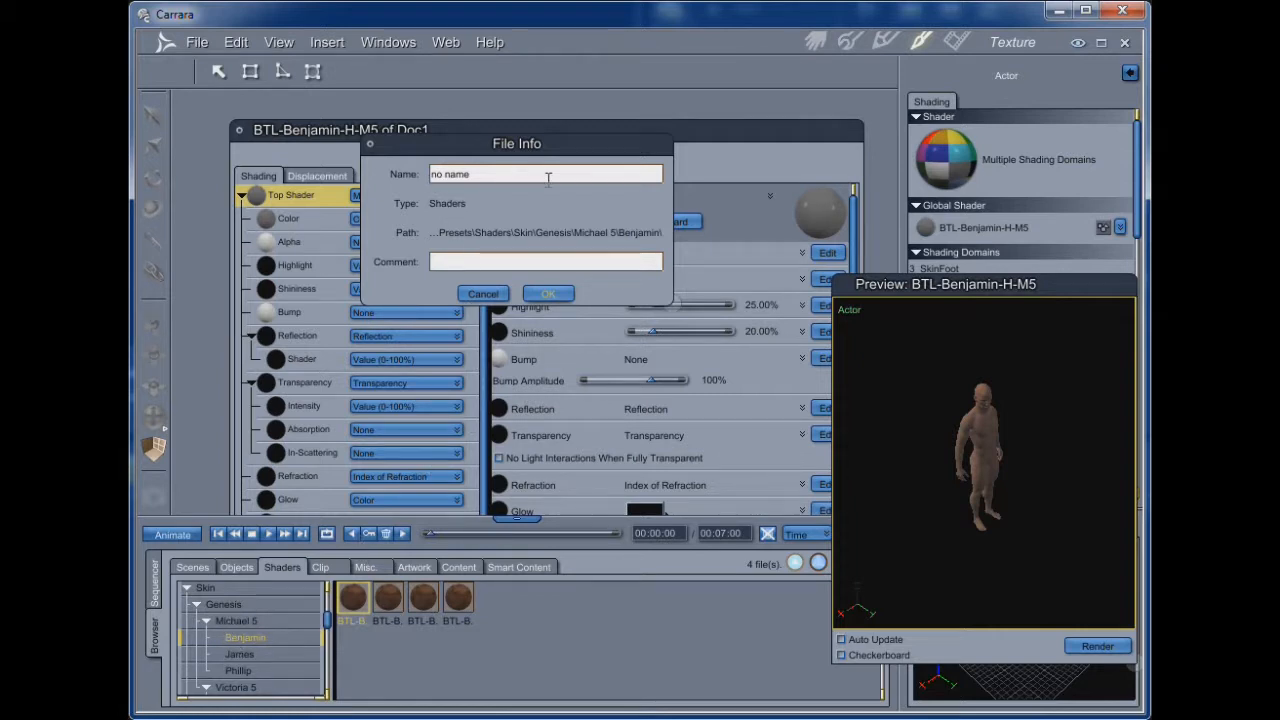
left_click(484, 294)
- Look through the My Shaders folder, its Inigoni subfolder and the Skin folders for places to store shader presets
scroll(318, 595, "up", 3)
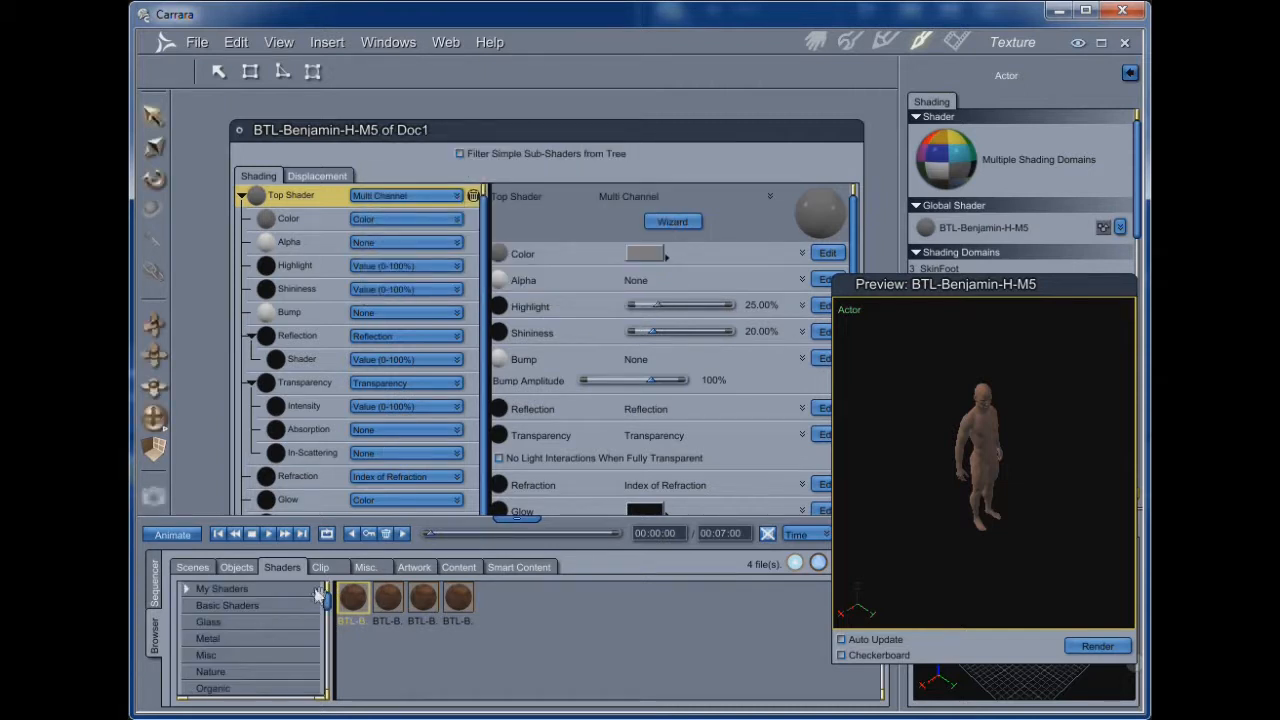
left_click(226, 590)
left_click(187, 590)
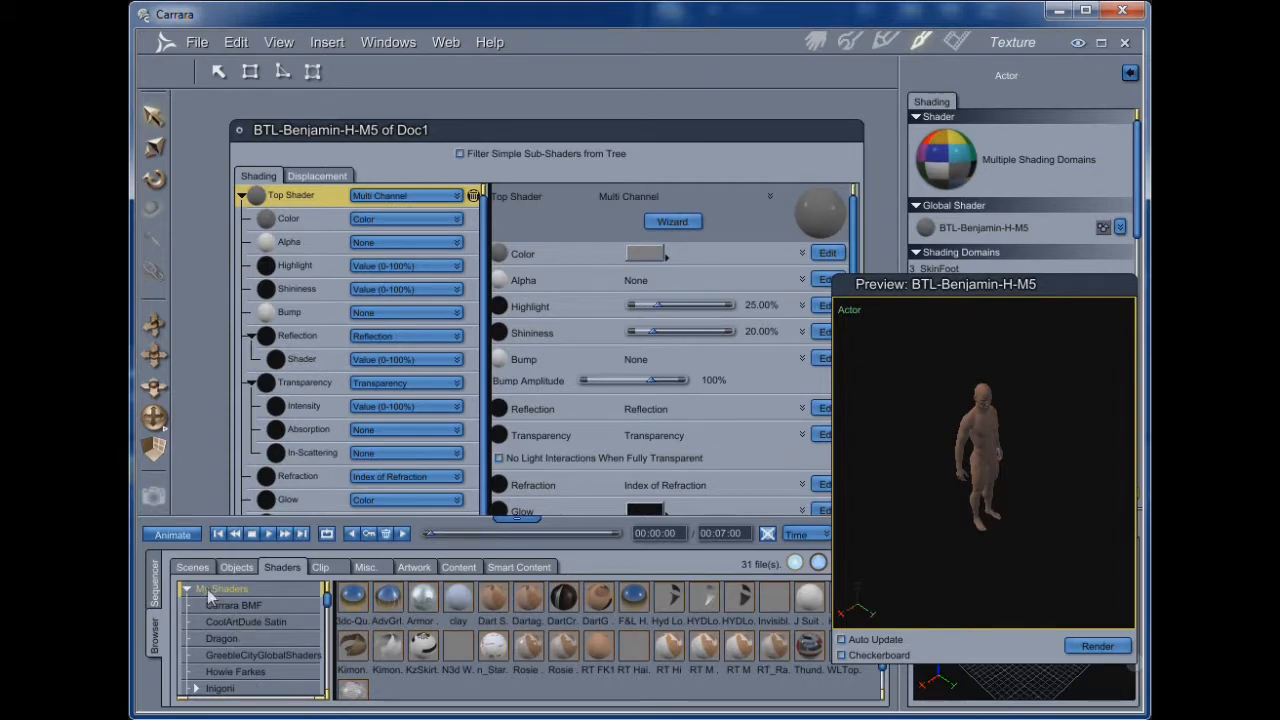
left_click(196, 688)
left_click_drag(313, 645, 313, 567)
scroll(270, 652, "up", 2)
scroll(255, 644, "up", 3)
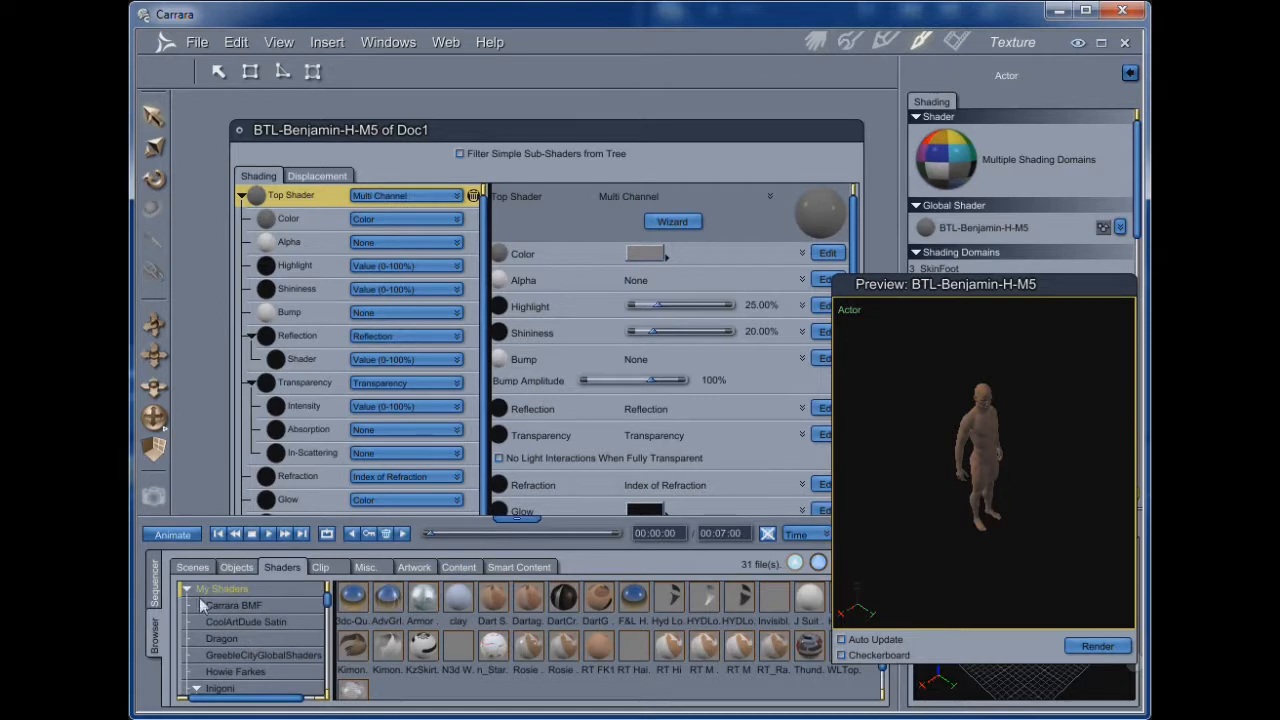
left_click(186, 589)
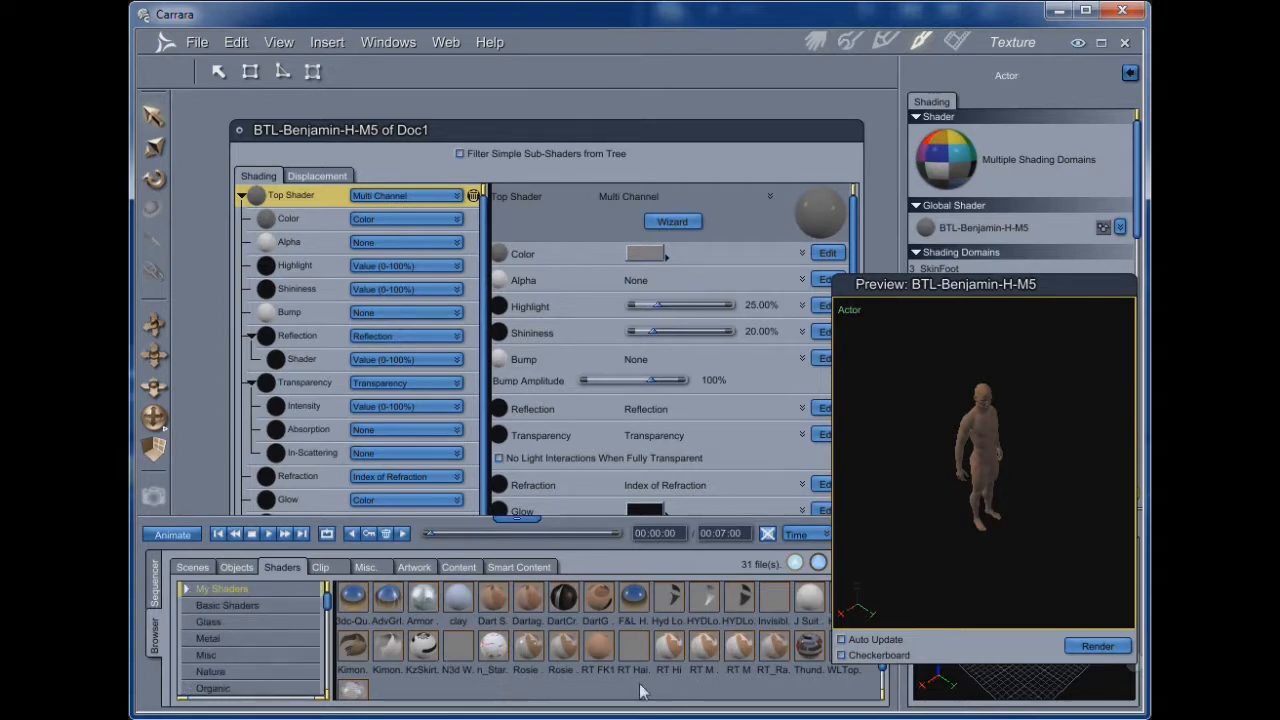
scroll(216, 676, "down", 4)
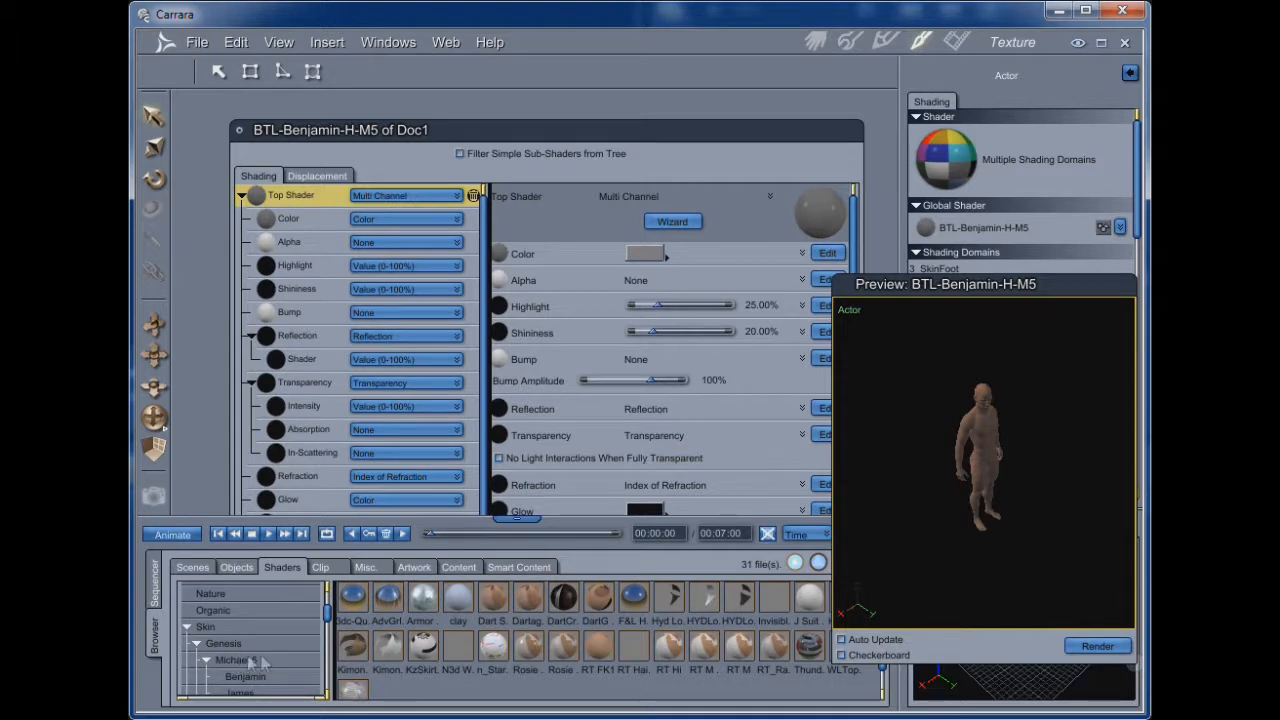
- Back in the Assemble room, create a master pose named Pose from the Genesis figure with the Actor and all bones included
left_click(815, 42)
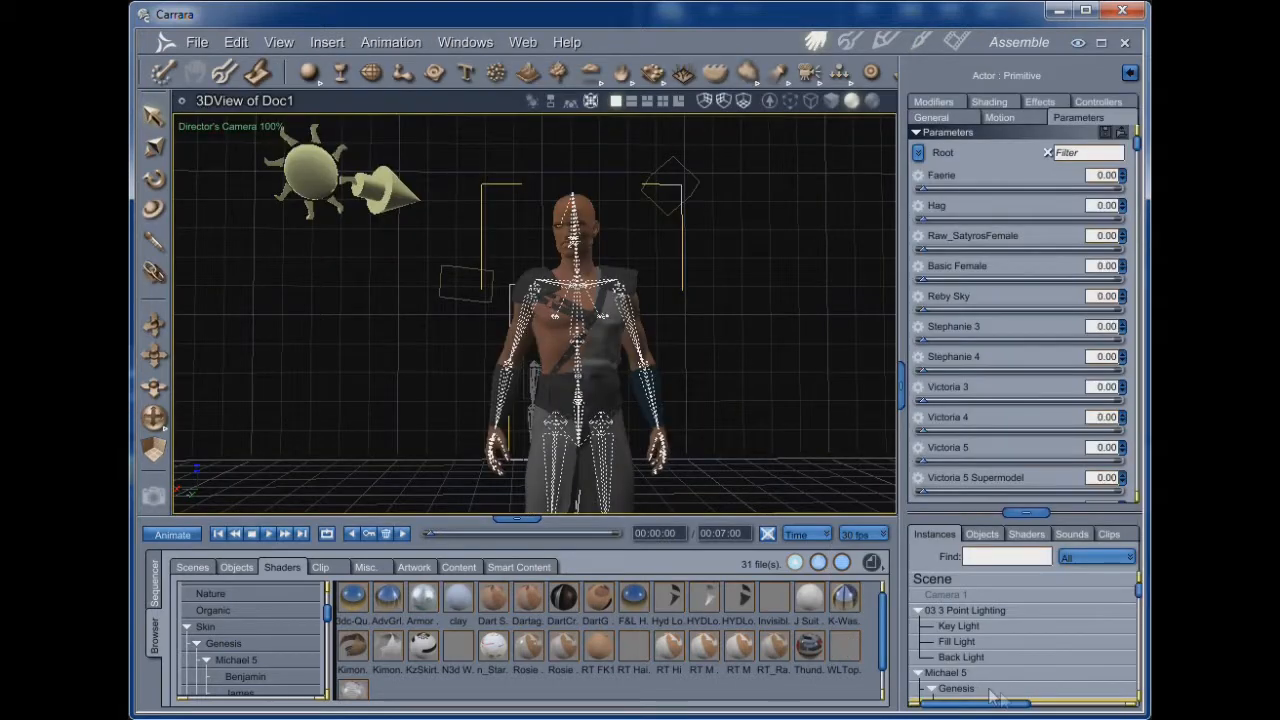
left_click(993, 690)
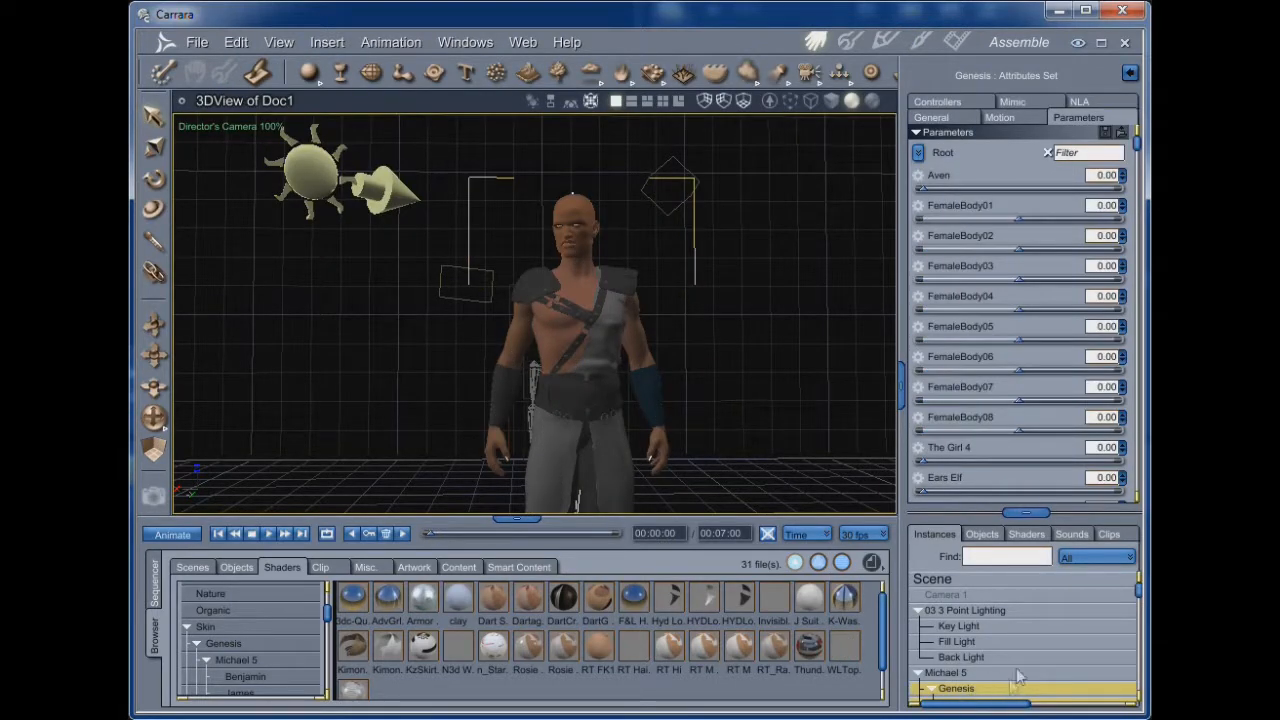
left_click(931, 688)
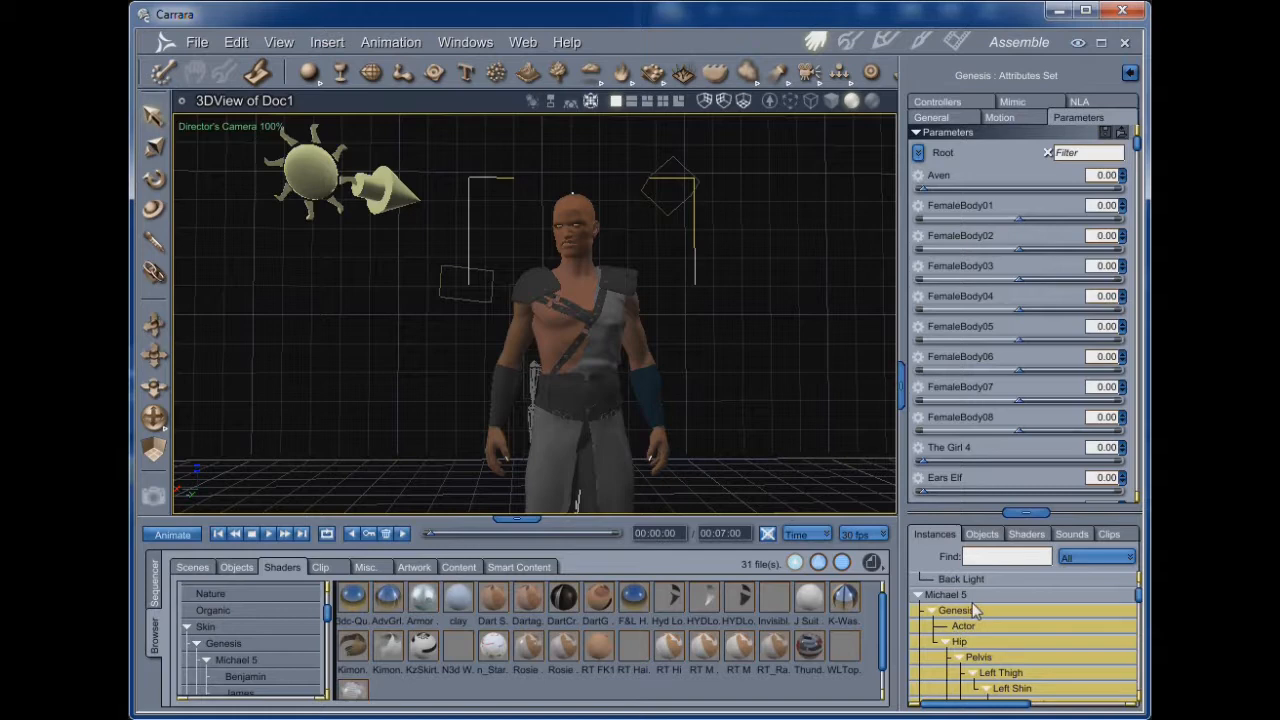
left_click(1098, 103)
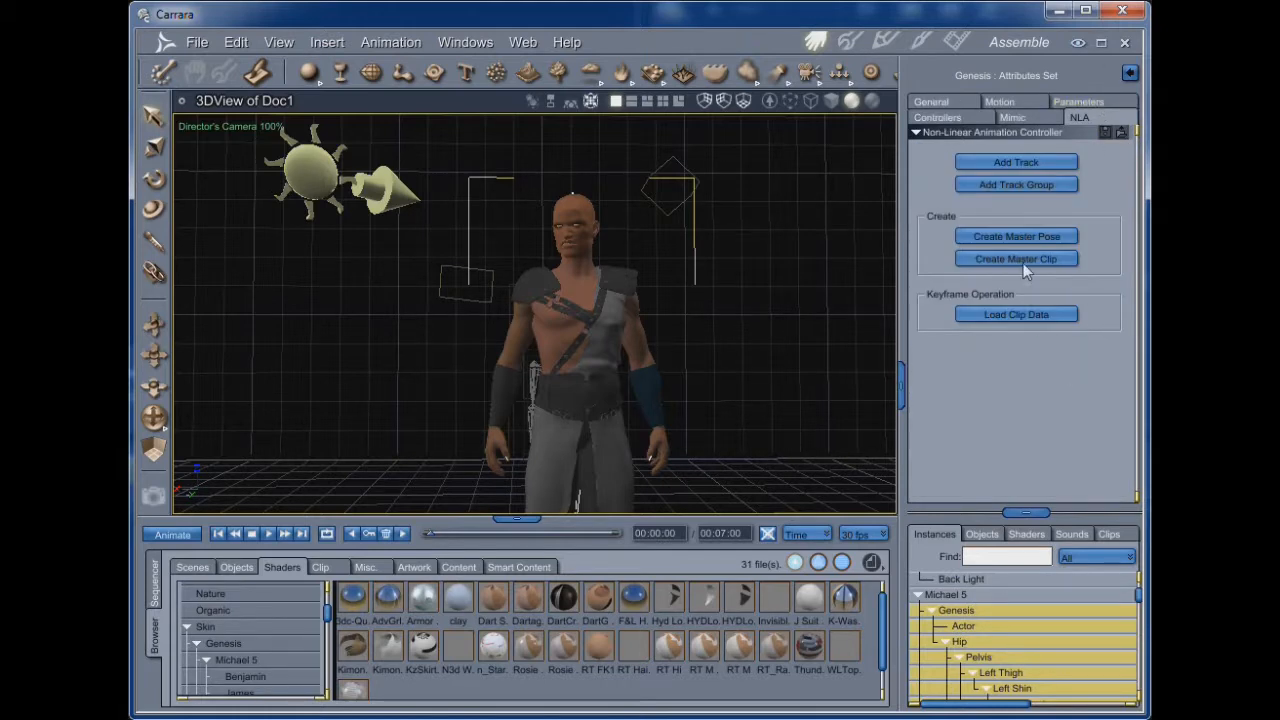
left_click(1027, 238)
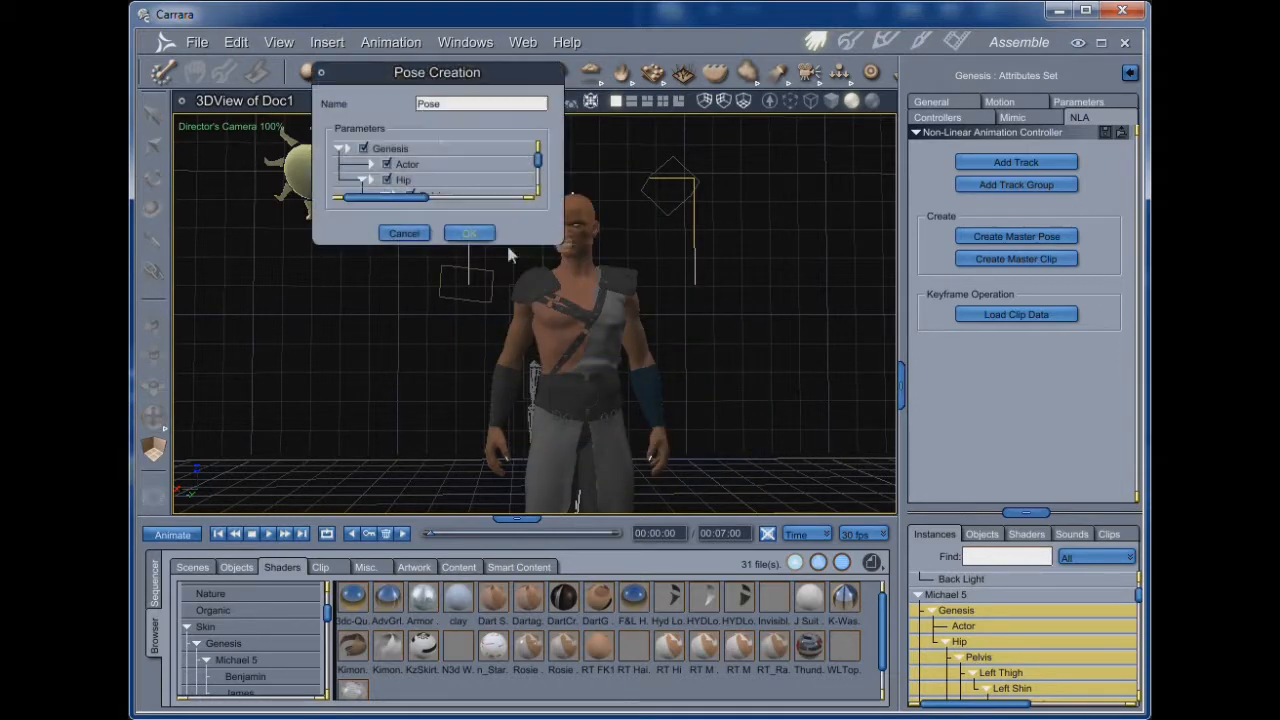
left_click_drag(557, 250, 875, 684)
left_click_drag(852, 343, 852, 620)
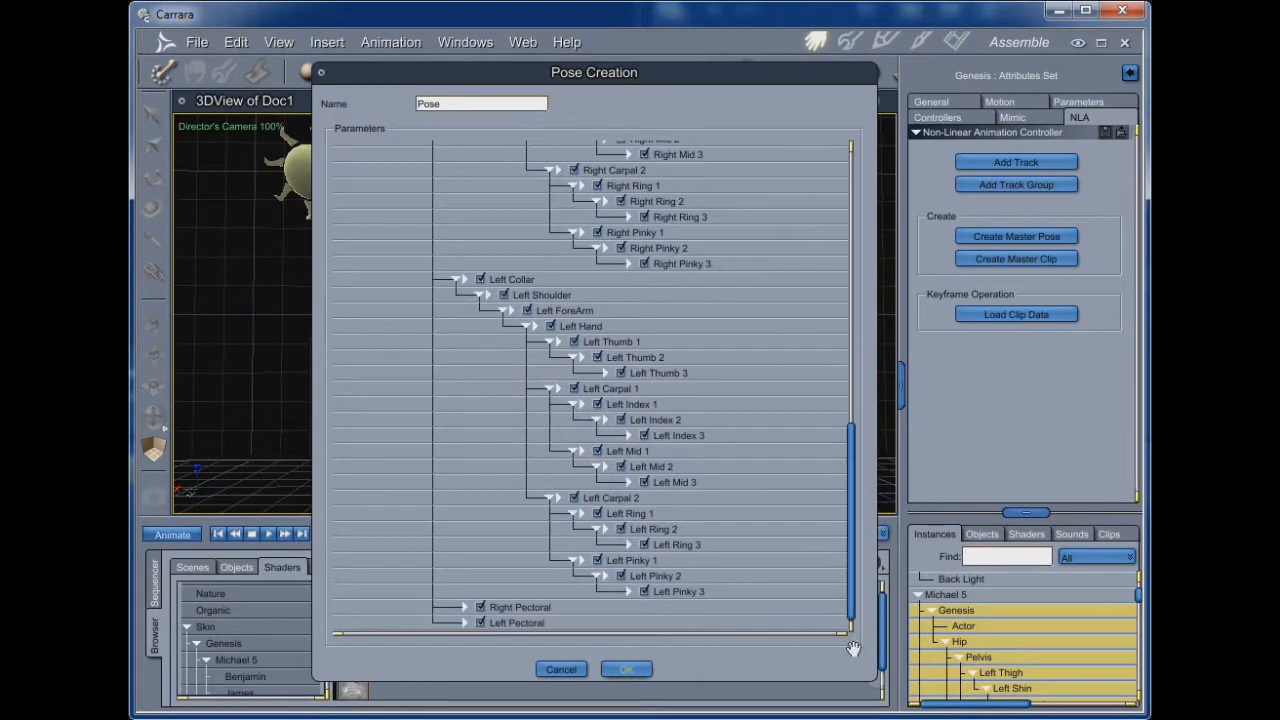
left_click_drag(849, 528, 855, 245)
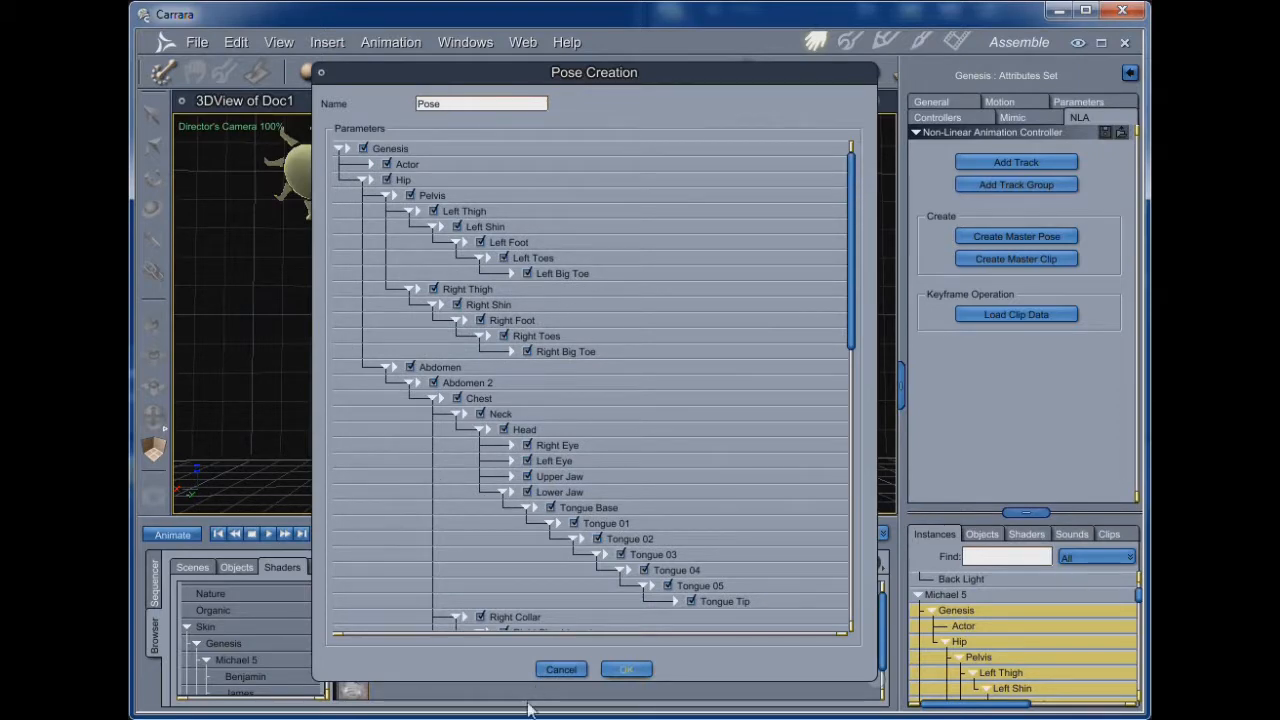
left_click(636, 674)
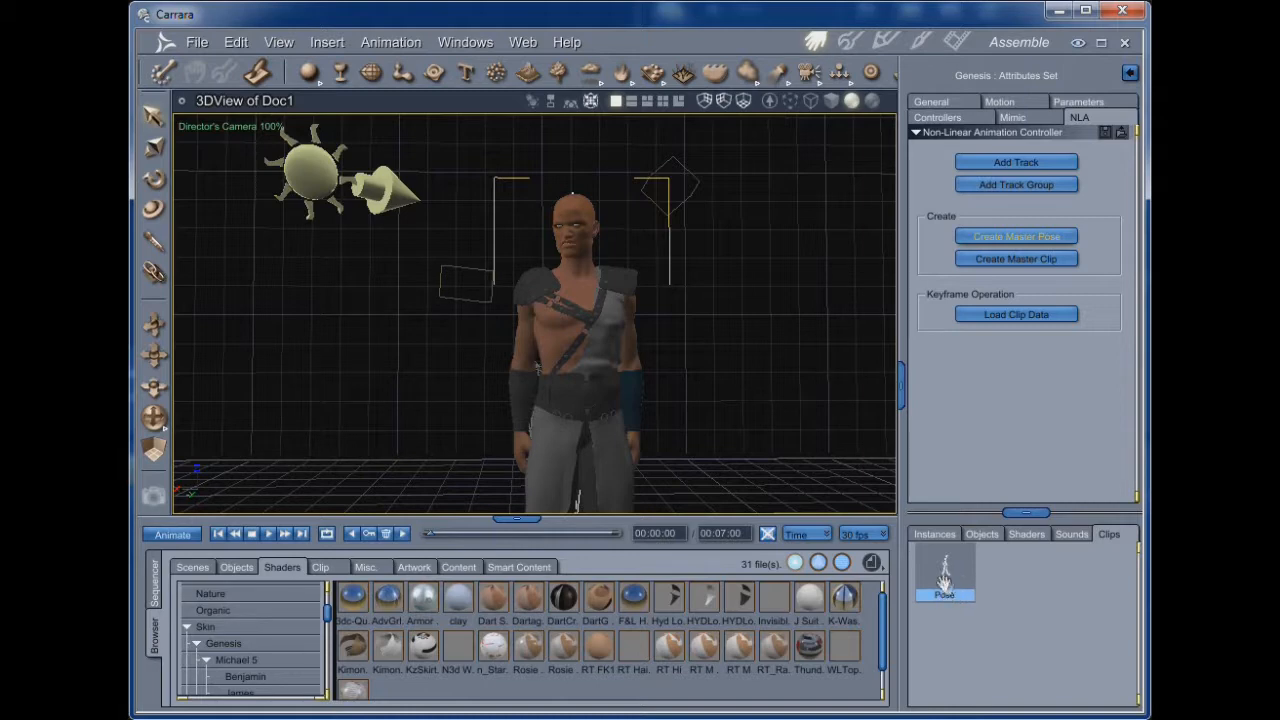
- Try saving the Pose clip to the My Clips preset folder
left_click(320, 567)
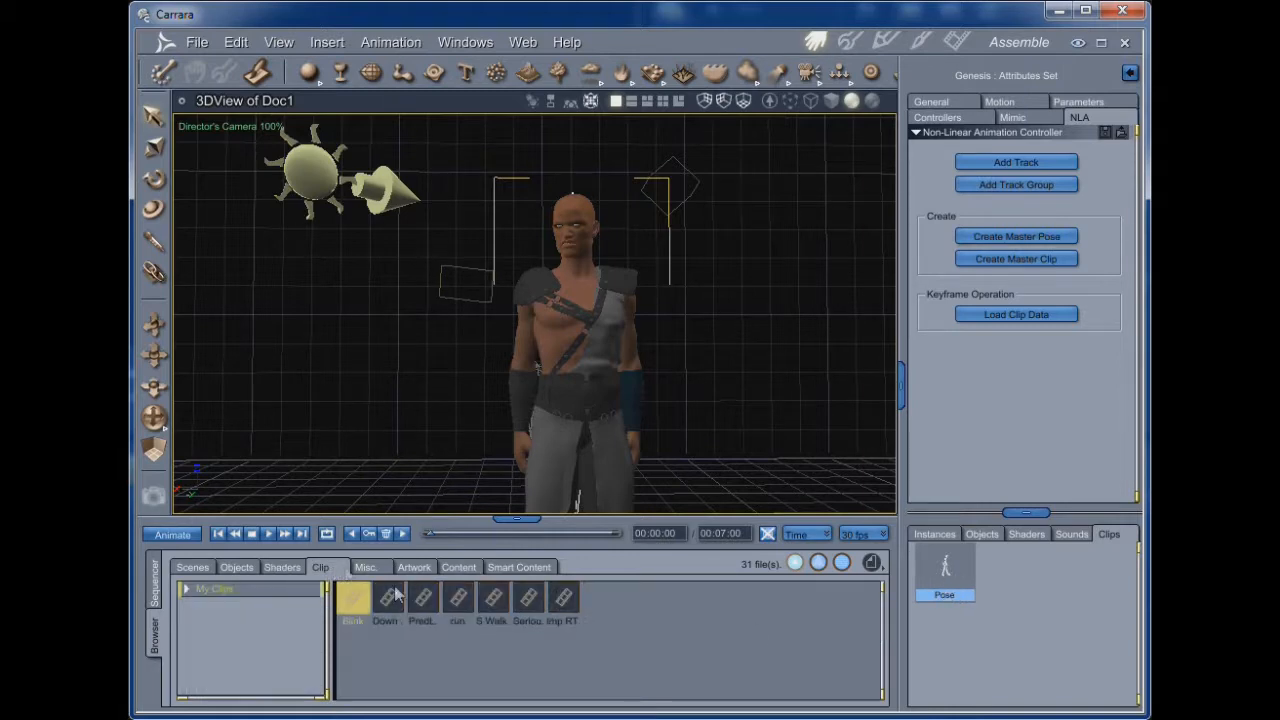
left_click_drag(962, 592, 770, 630)
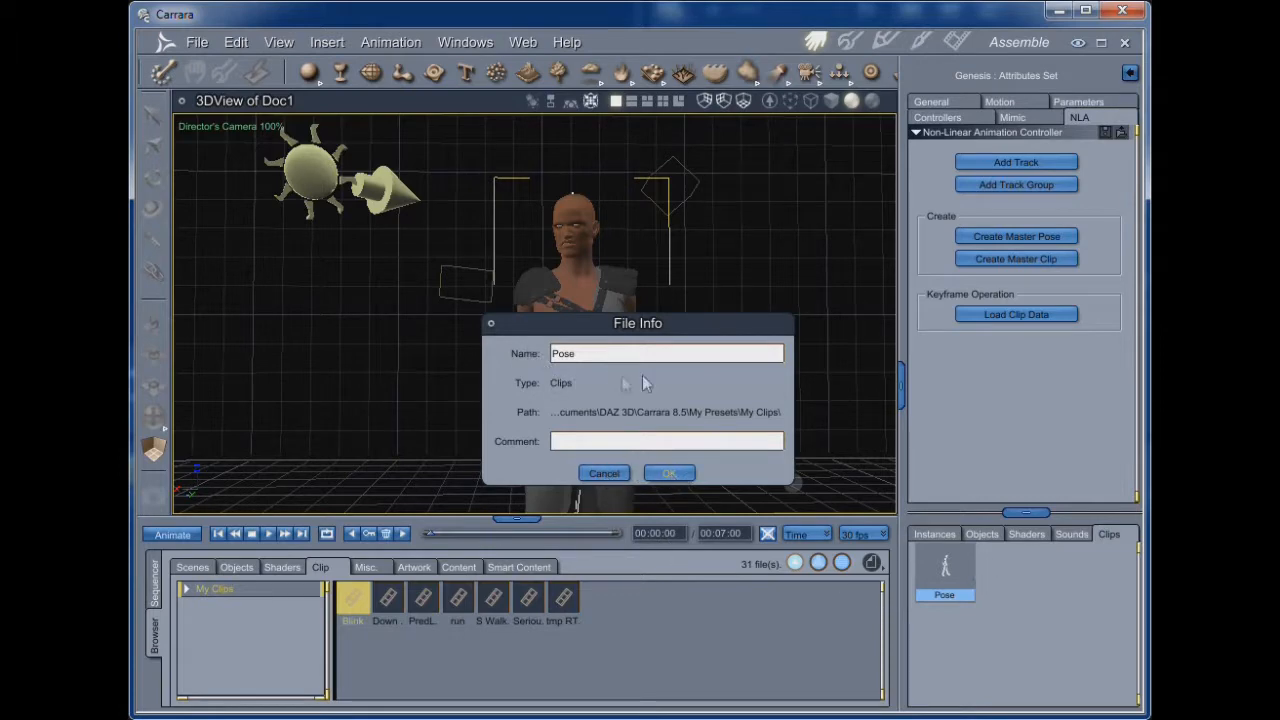
left_click(615, 475)
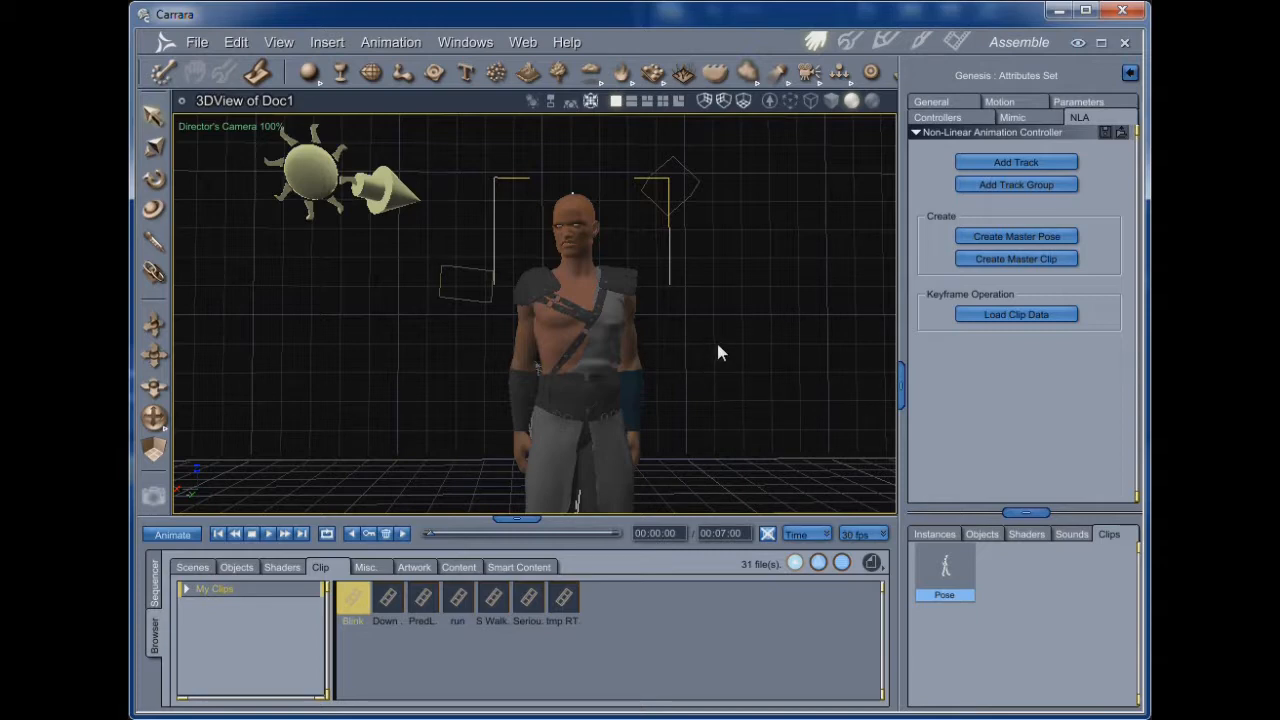
- Hide the original Michael 5 figure group in the scene
left_click(950, 533)
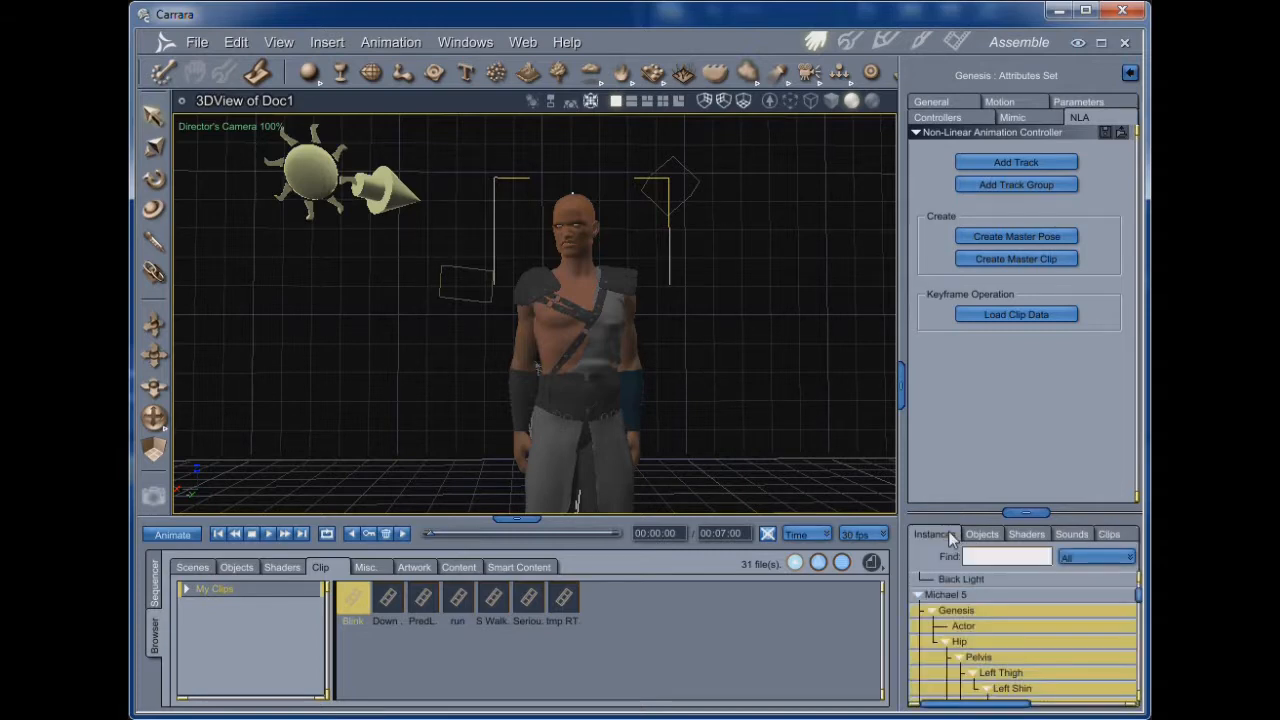
left_click(961, 594)
scroll(961, 594, "up", 2)
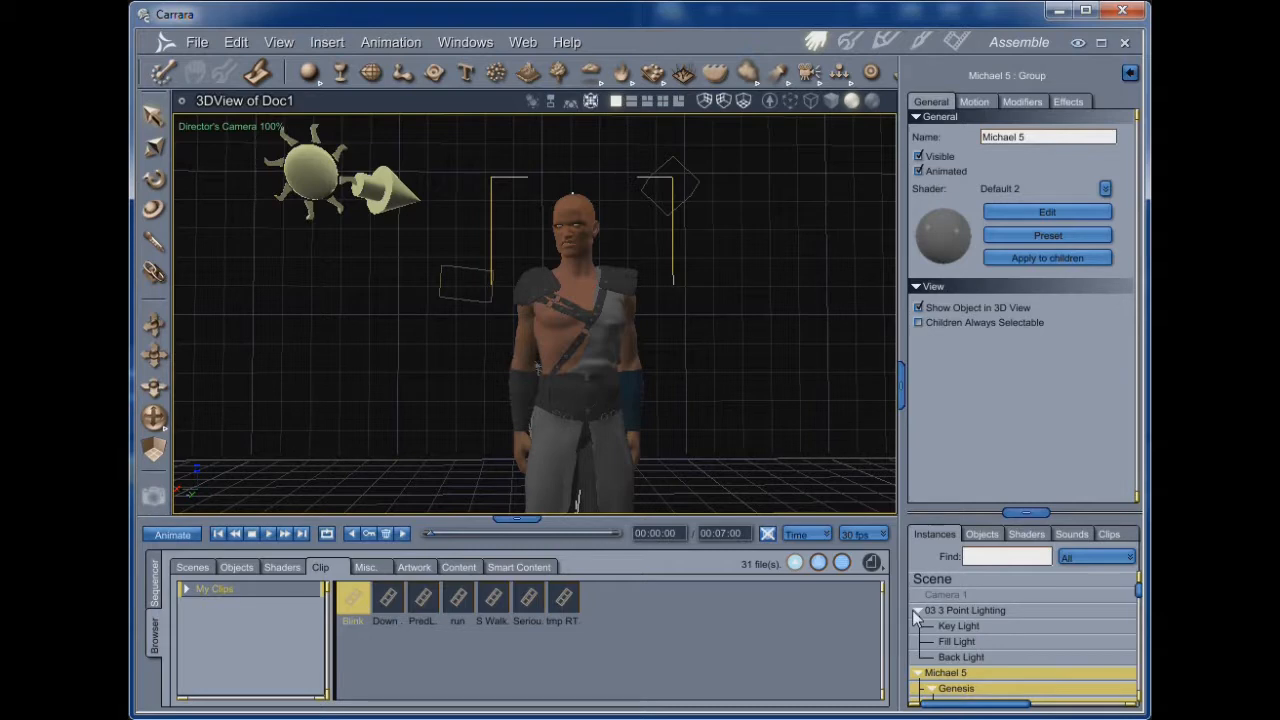
left_click(918, 156)
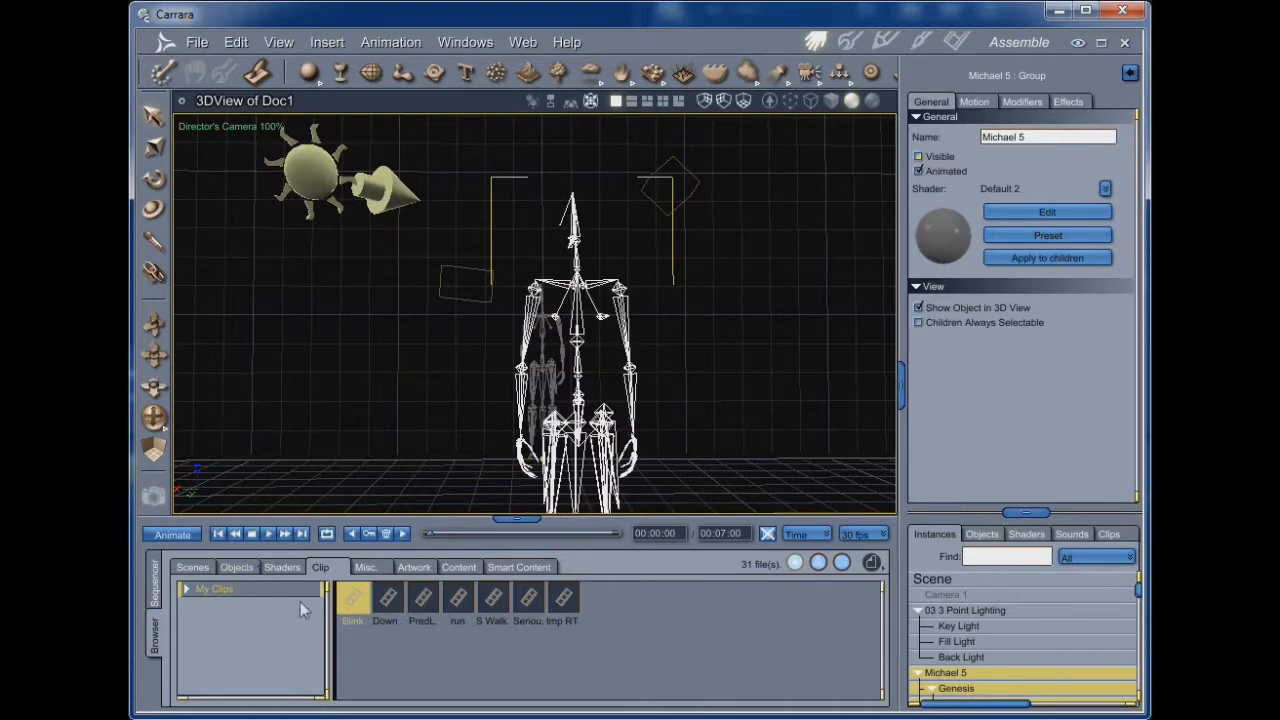
- Load a fresh Michael 5 from the Characters content folder into the scene
left_click(459, 567)
scroll(298, 646, "down", 5)
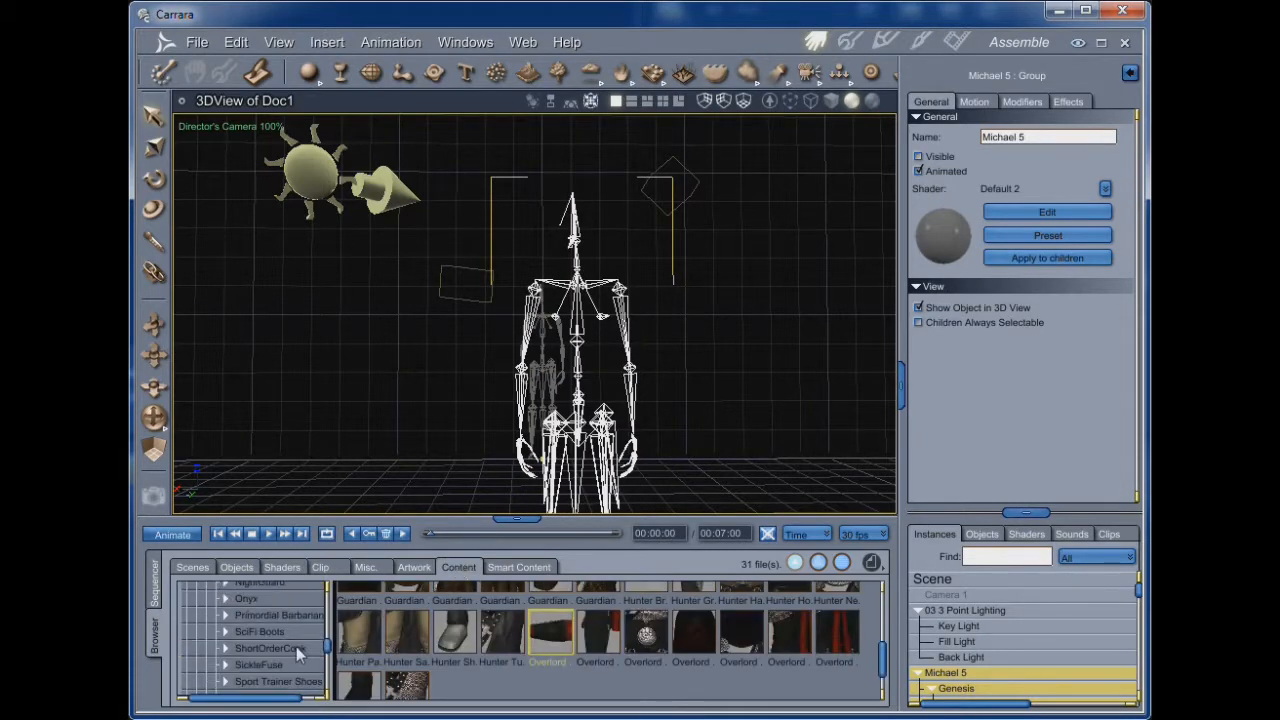
scroll(297, 646, "up", 5)
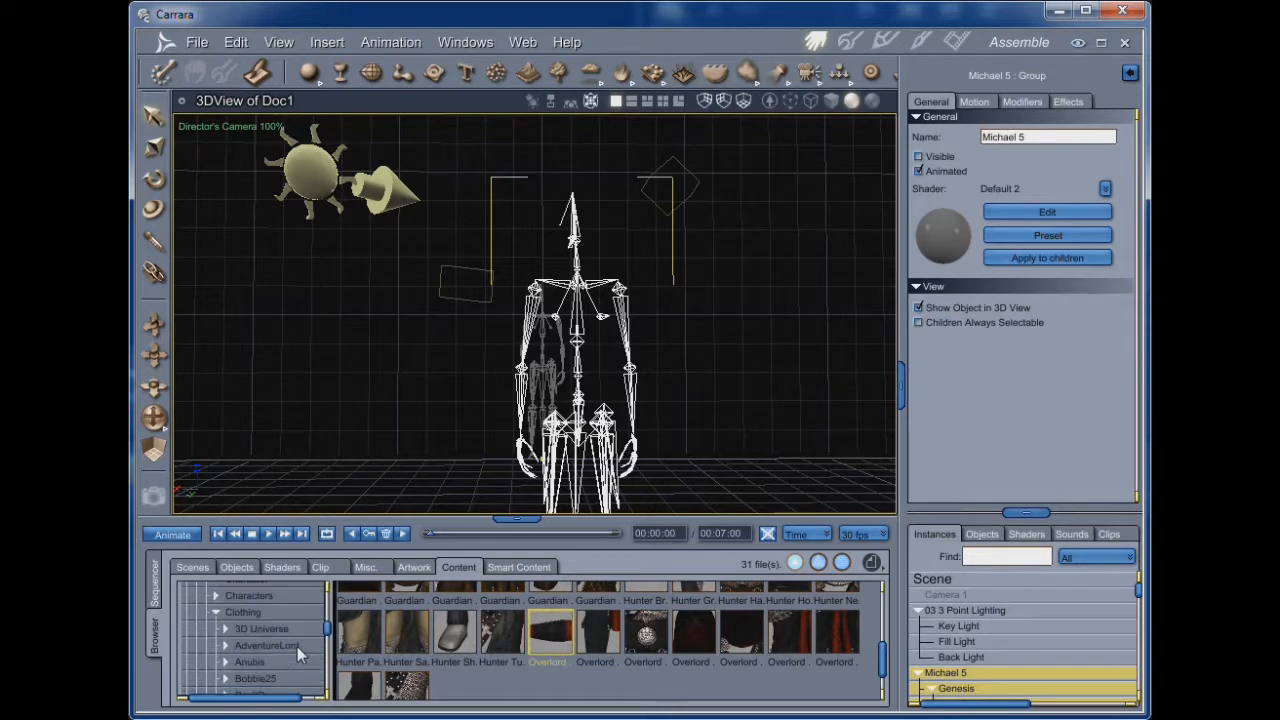
scroll(297, 646, "down", 1)
left_click(249, 596)
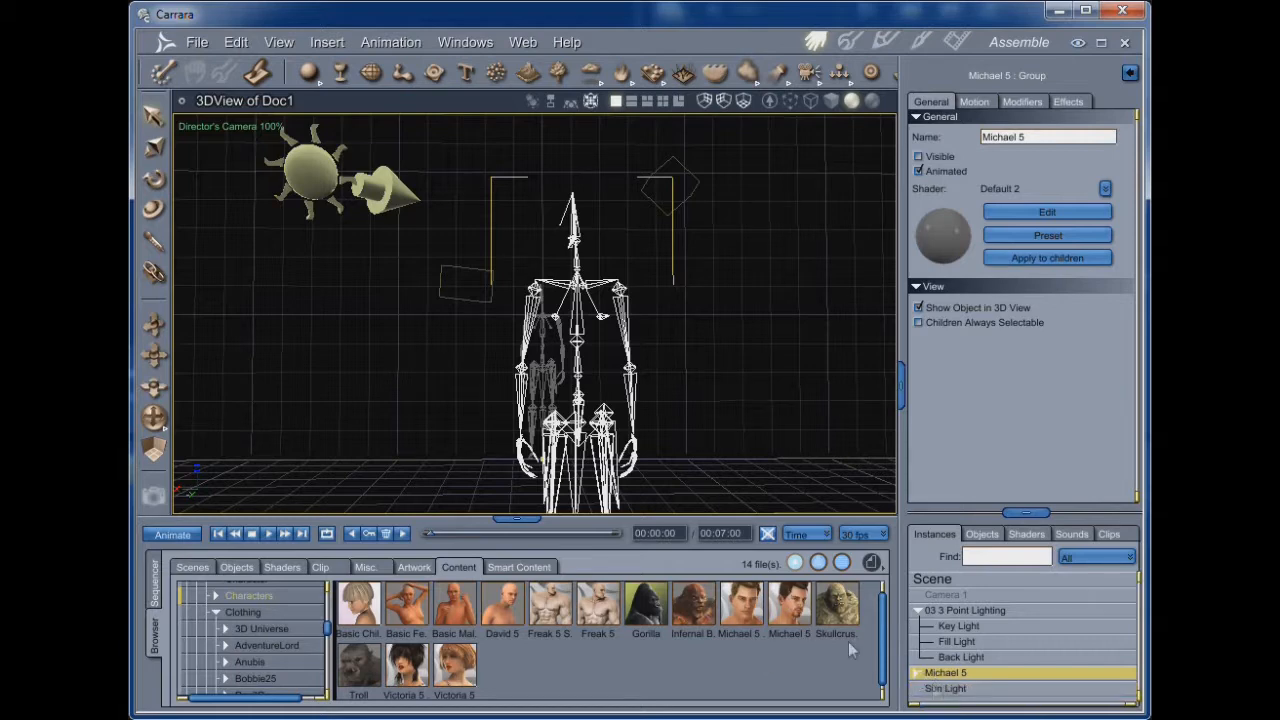
left_click_drag(790, 612, 1000, 577)
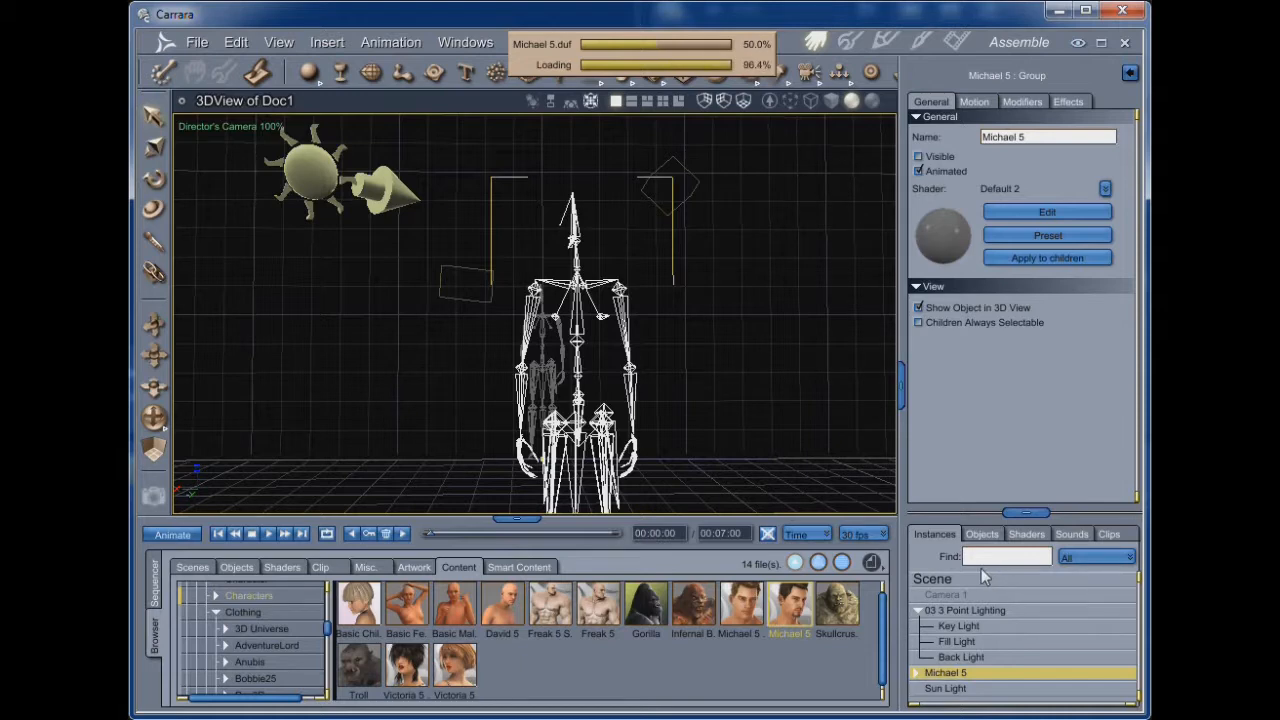
- Load the Pose master clip data onto the Genesis figure of the hidden original Michael 5
left_click(917, 676)
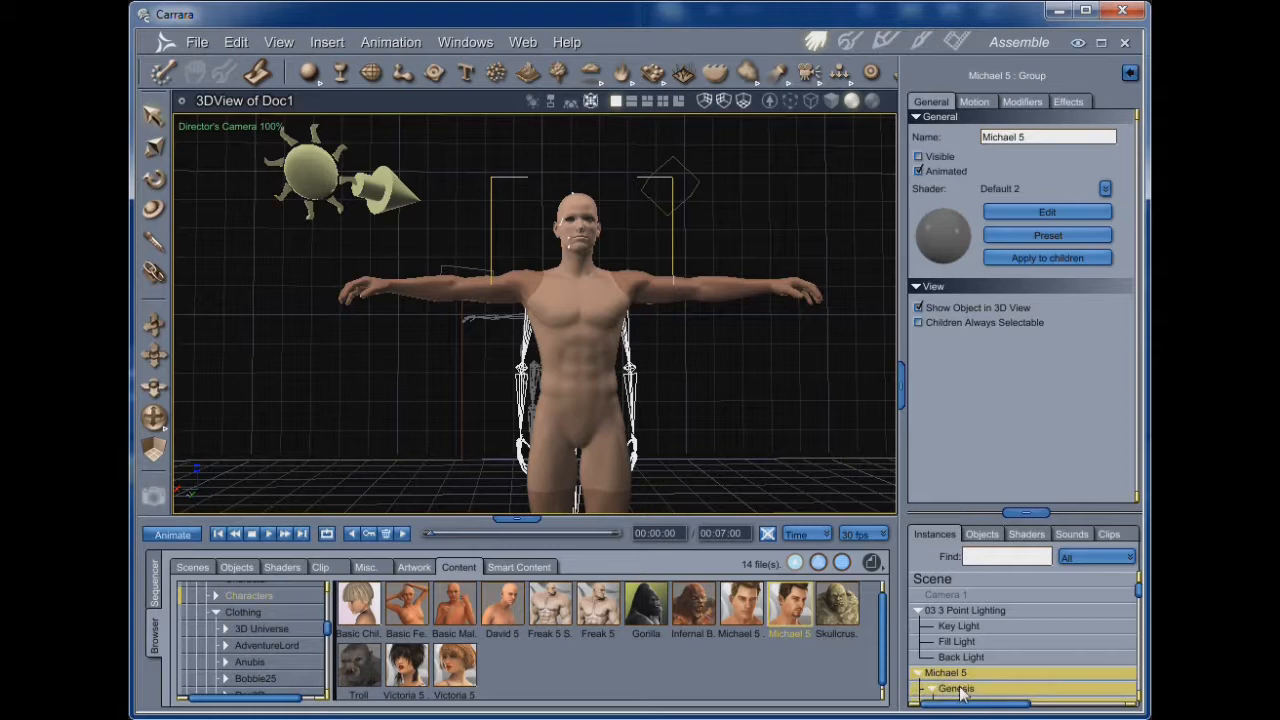
left_click(958, 690)
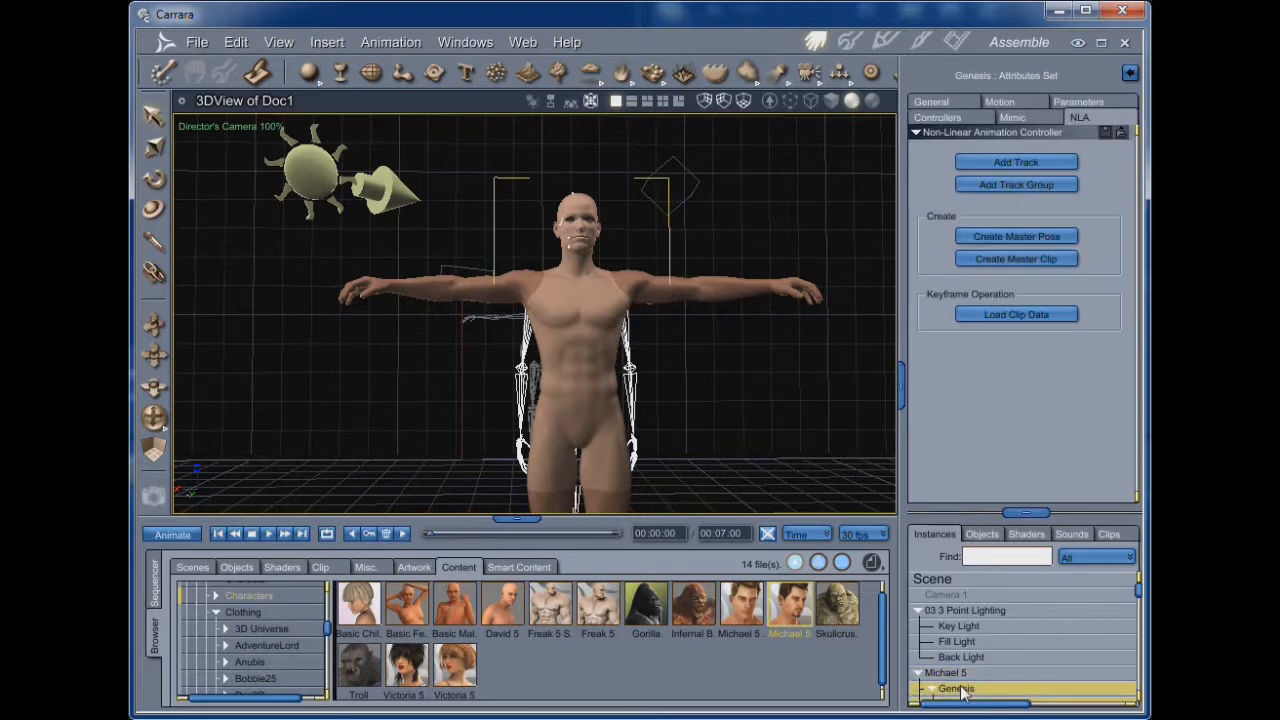
left_click(1014, 315)
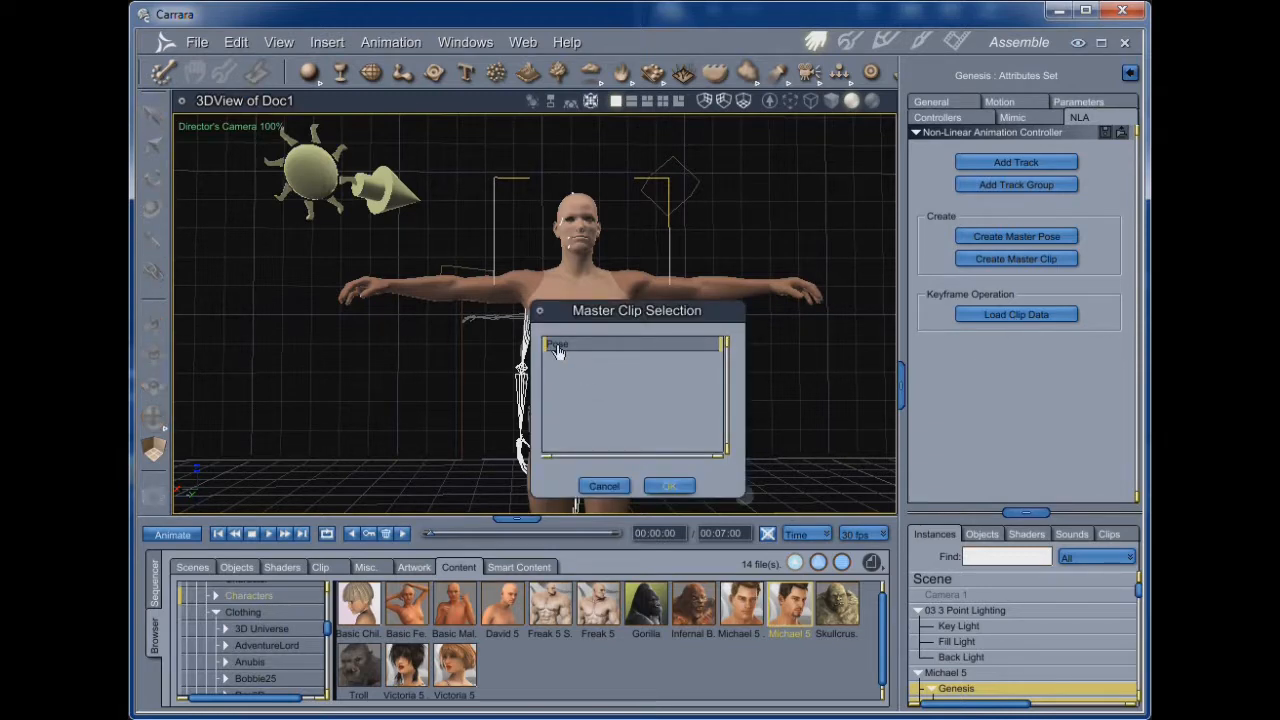
left_click(667, 487)
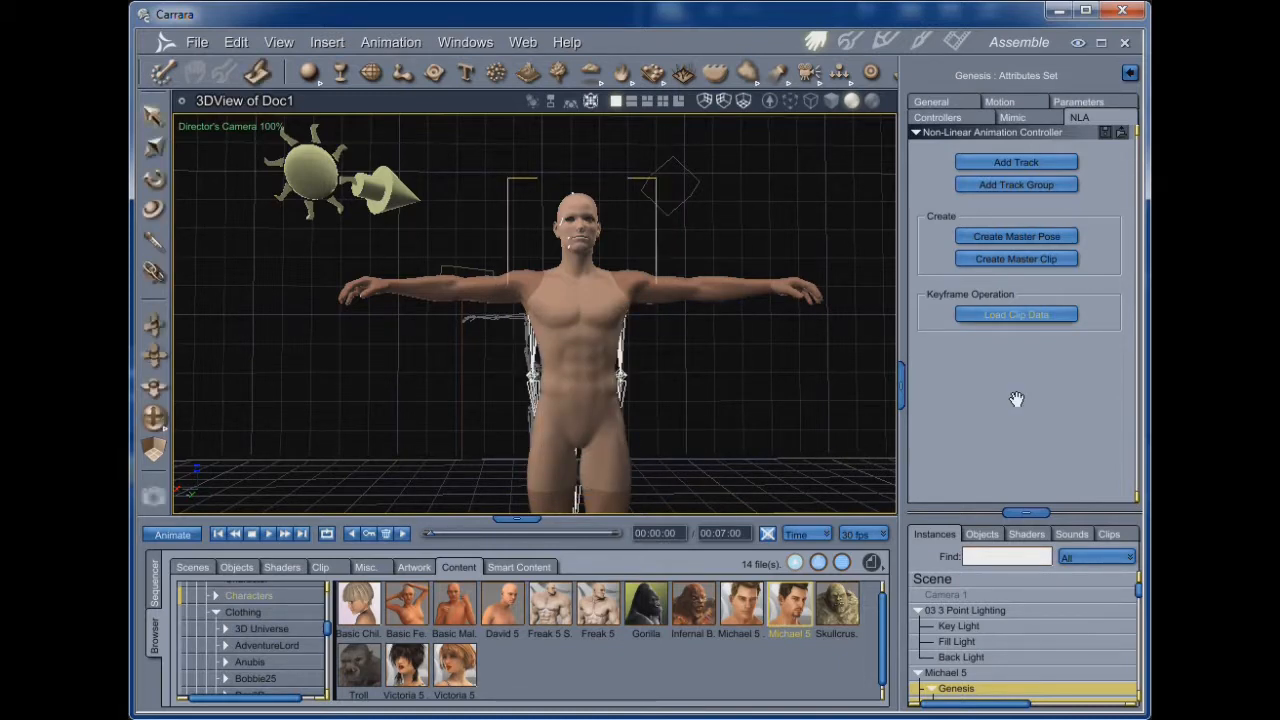
- Collapse the original Michael 5 and load the Pose master clip data onto the newly added Michael 5's Genesis figure
scroll(1018, 640, "down", 2)
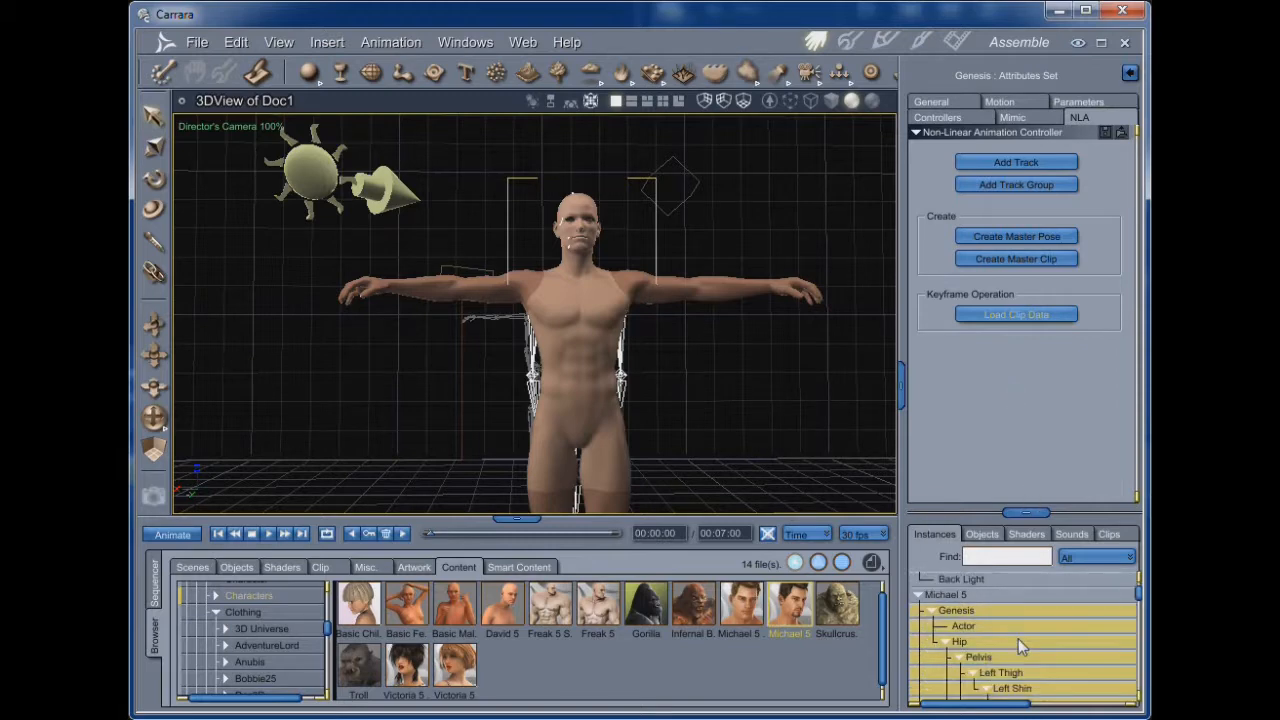
left_click(930, 611)
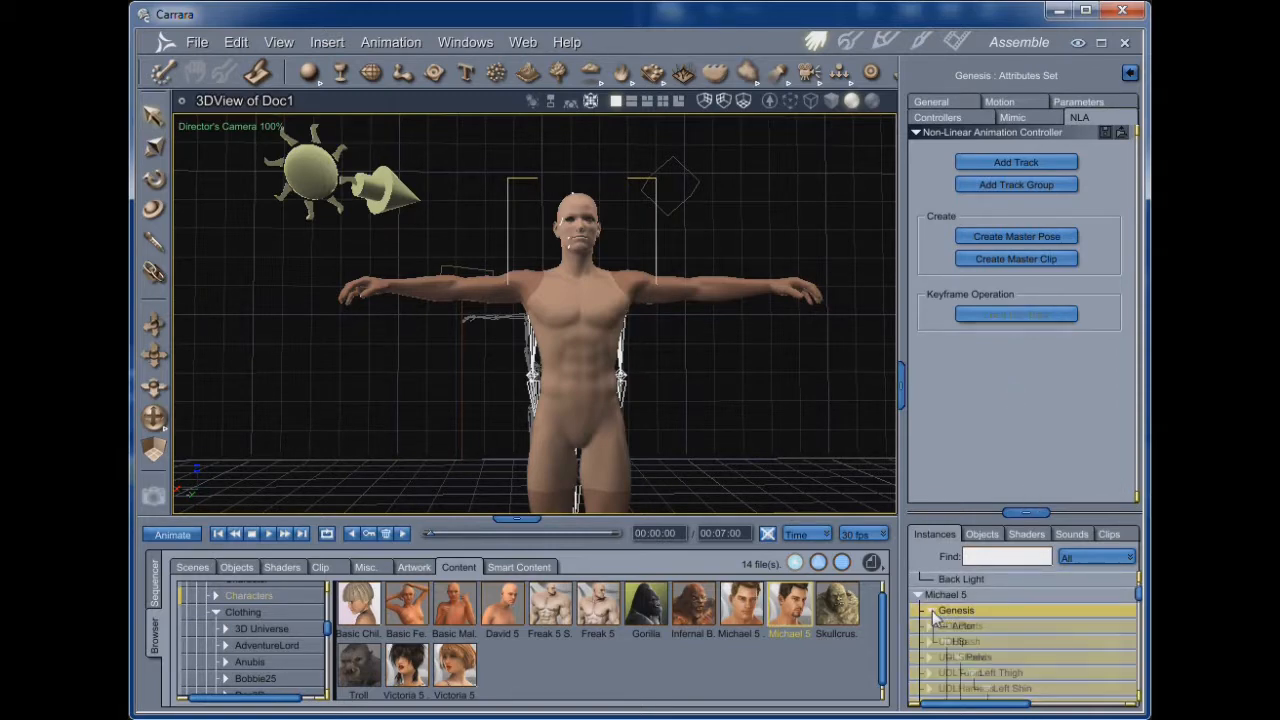
left_click(919, 594)
left_click(952, 640)
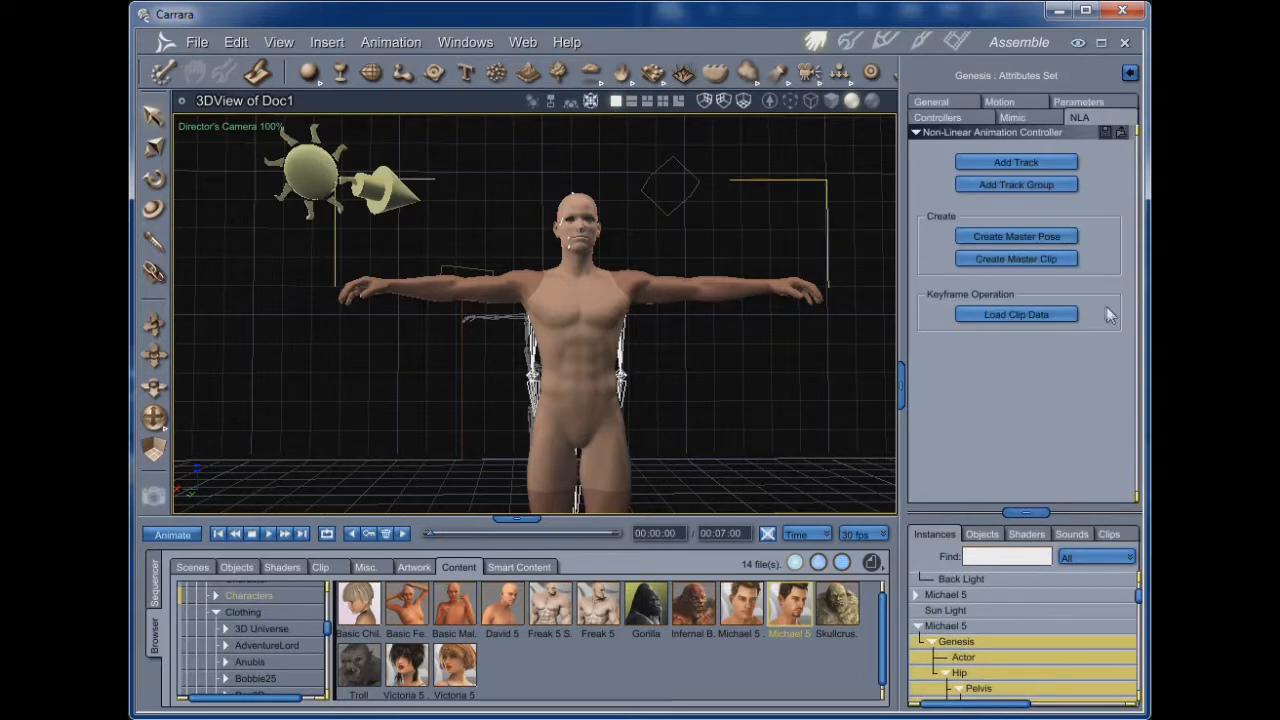
left_click(1012, 315)
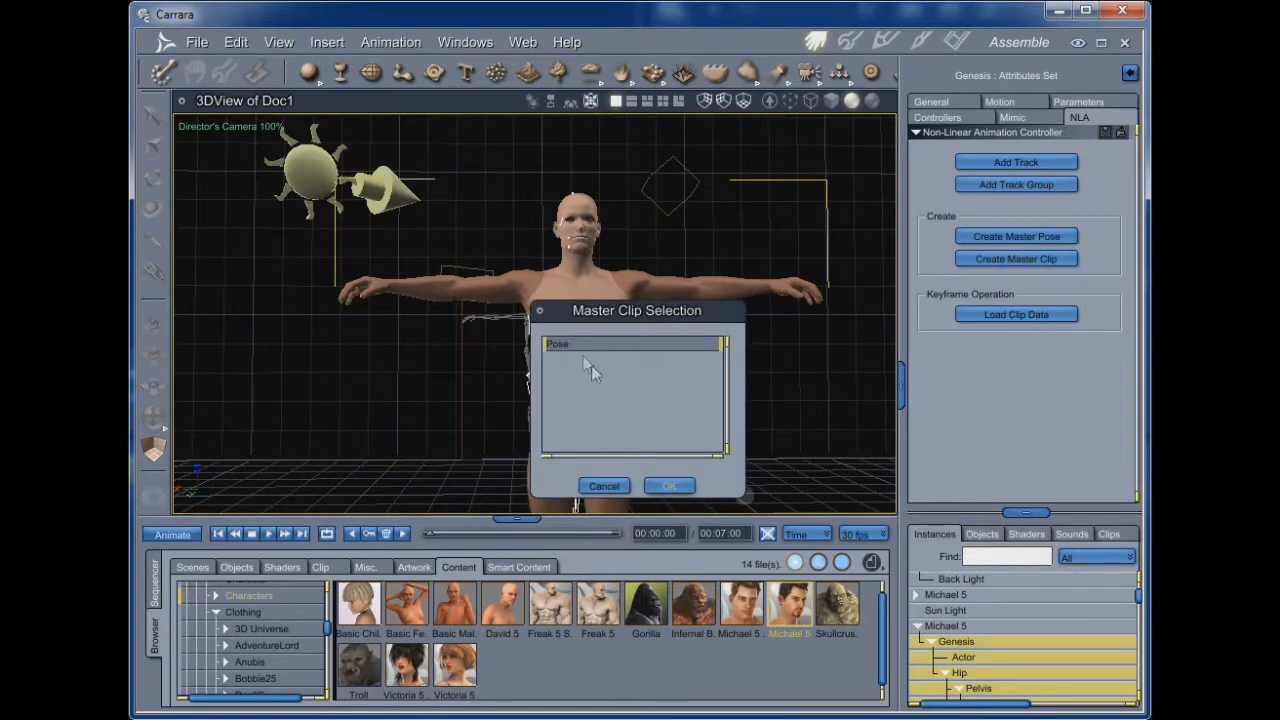
left_click(668, 486)
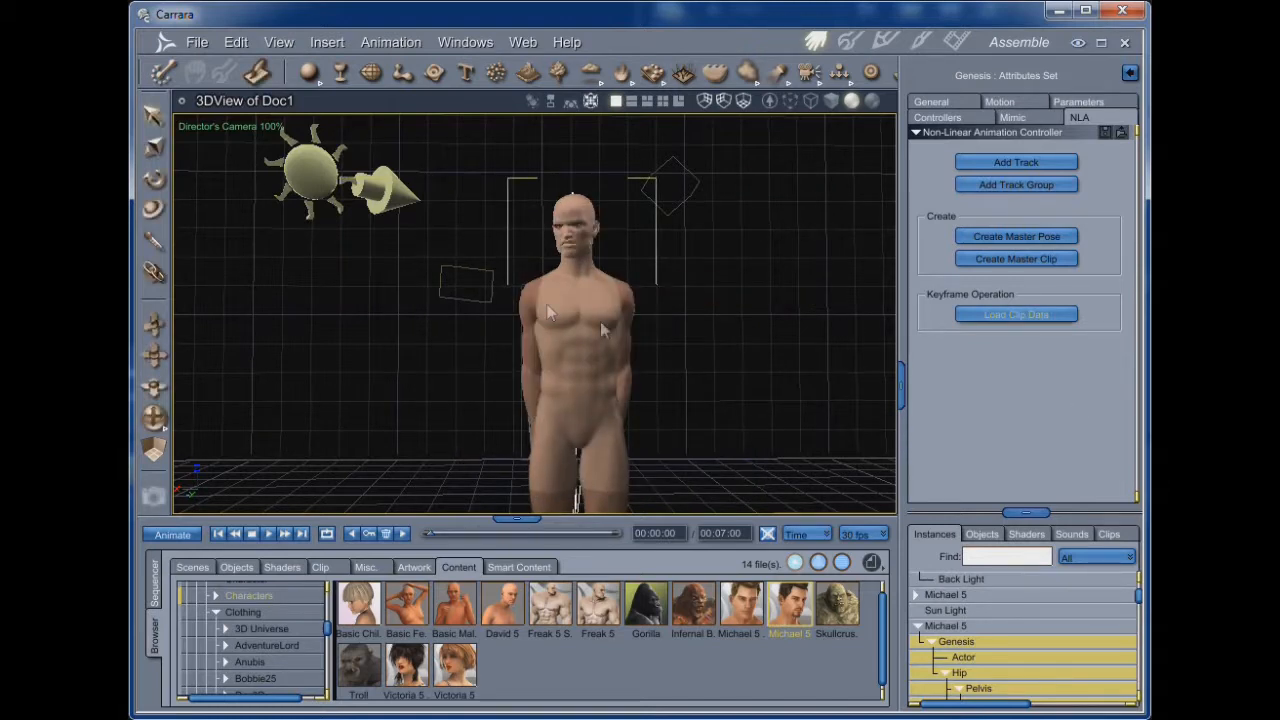
- Examine the new Michael 5 Actor's shape parameters for the morphs carried over by the pose clip
left_click(972, 658)
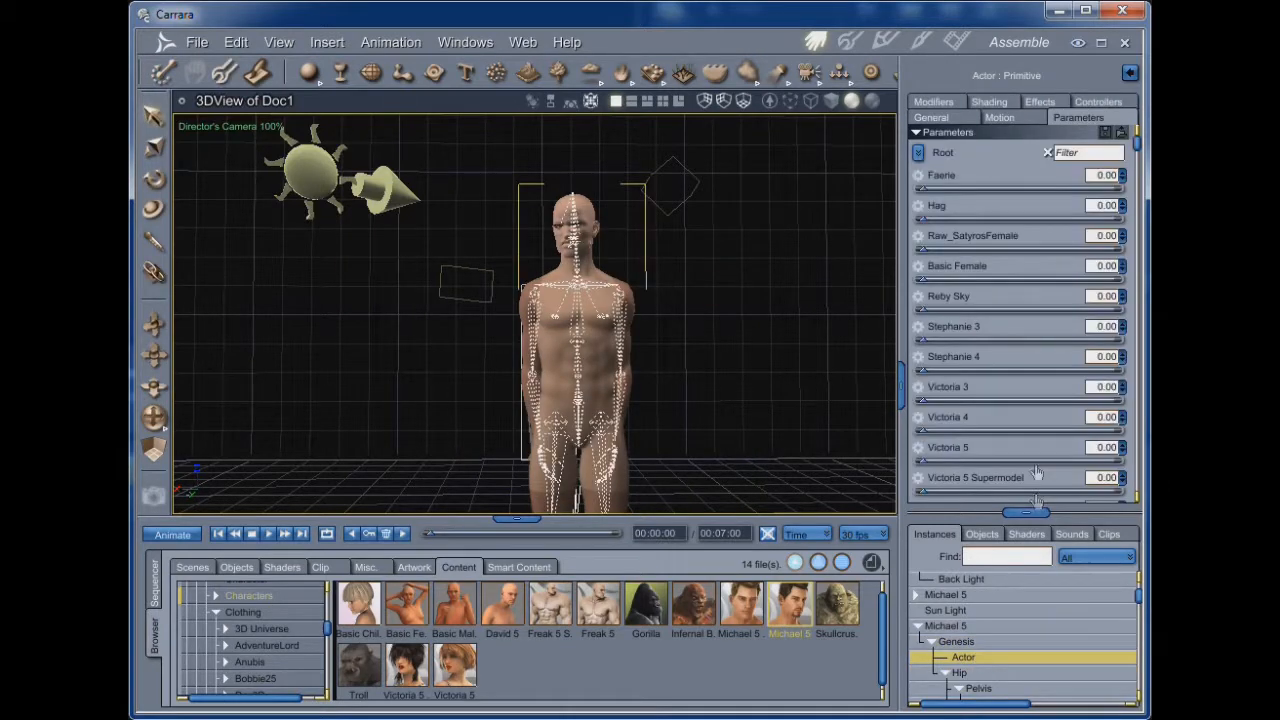
scroll(1035, 405, "down", 10)
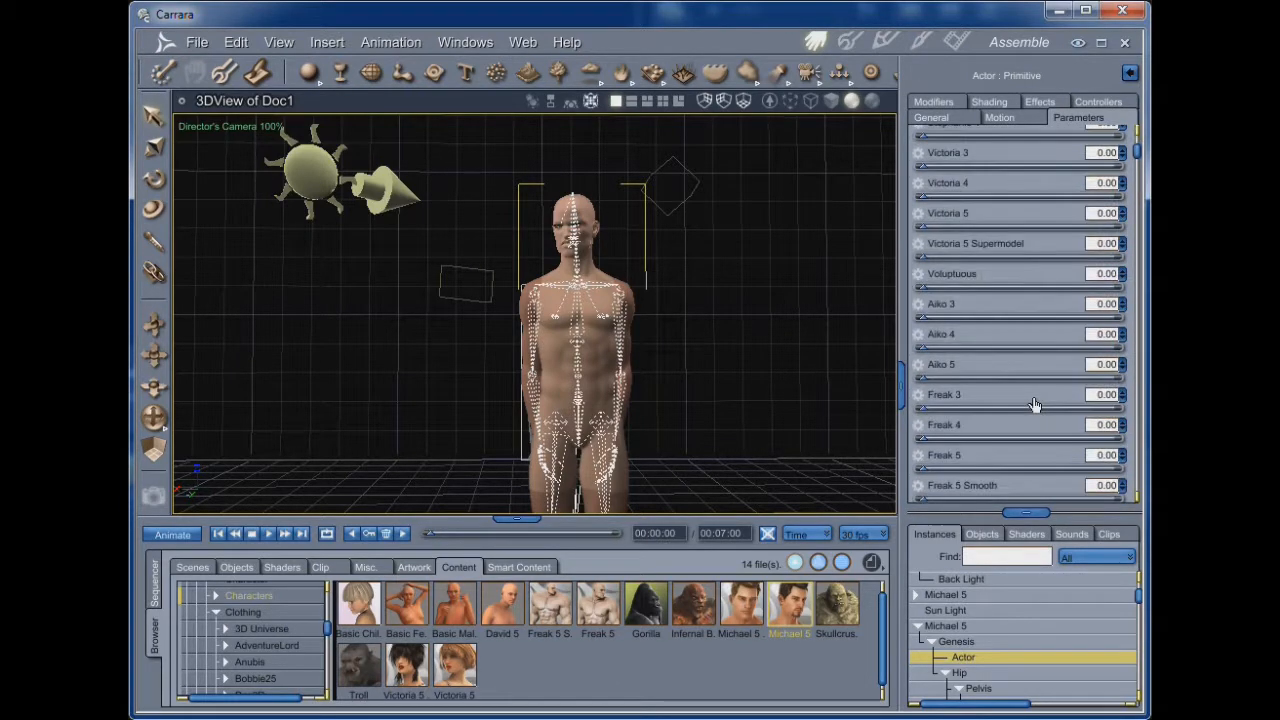
scroll(1035, 405, "down", 4)
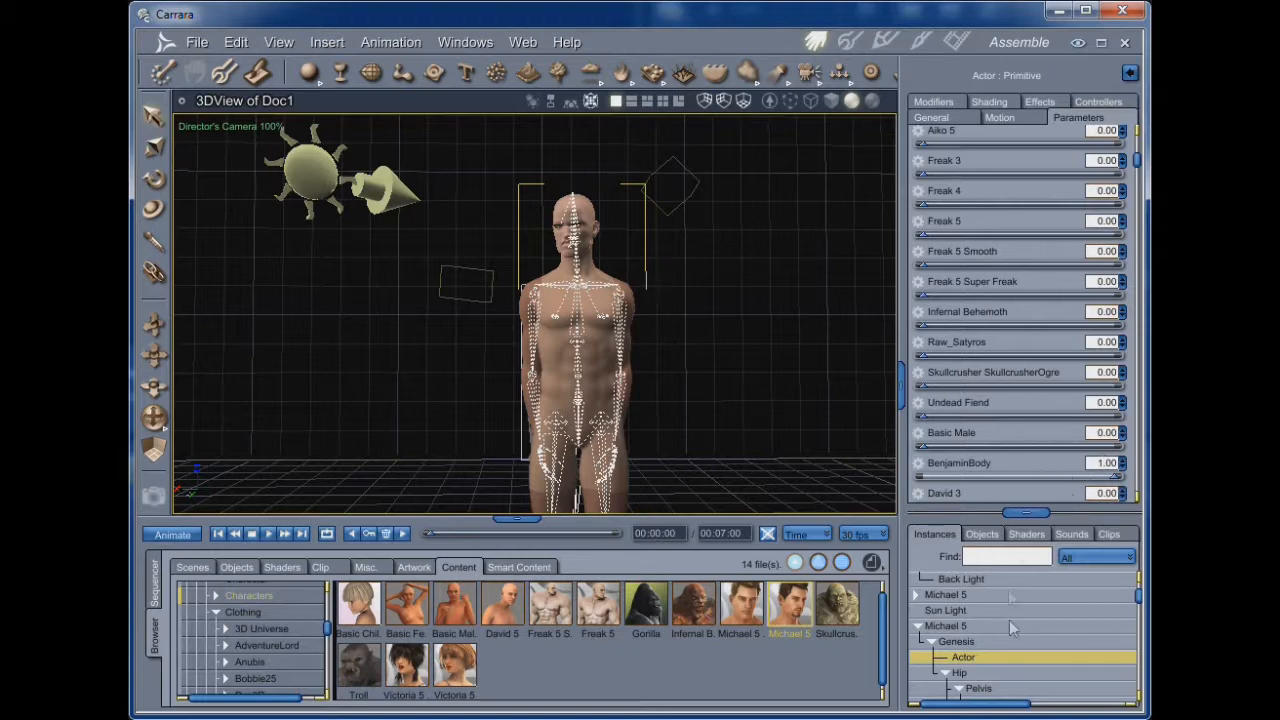
- Look through the General, Motion, Controllers and Mimic settings of the new Michael 5's Genesis figure
left_click(965, 626)
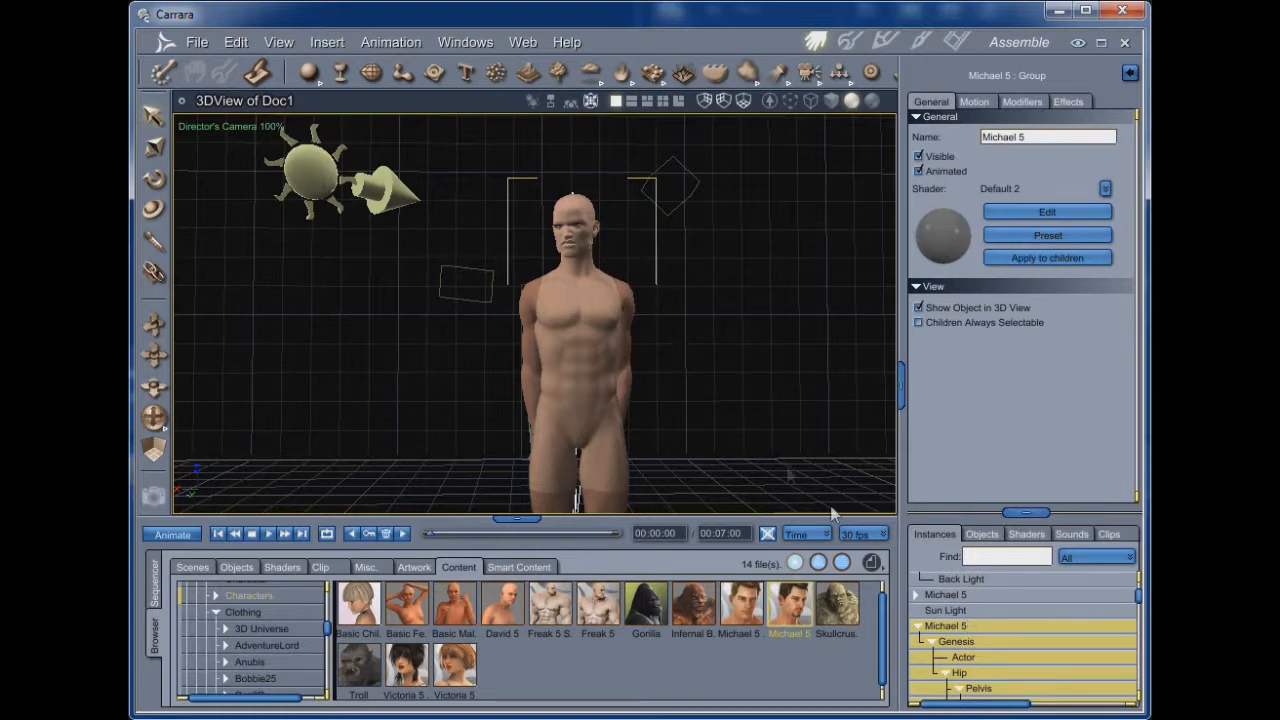
left_click(955, 641)
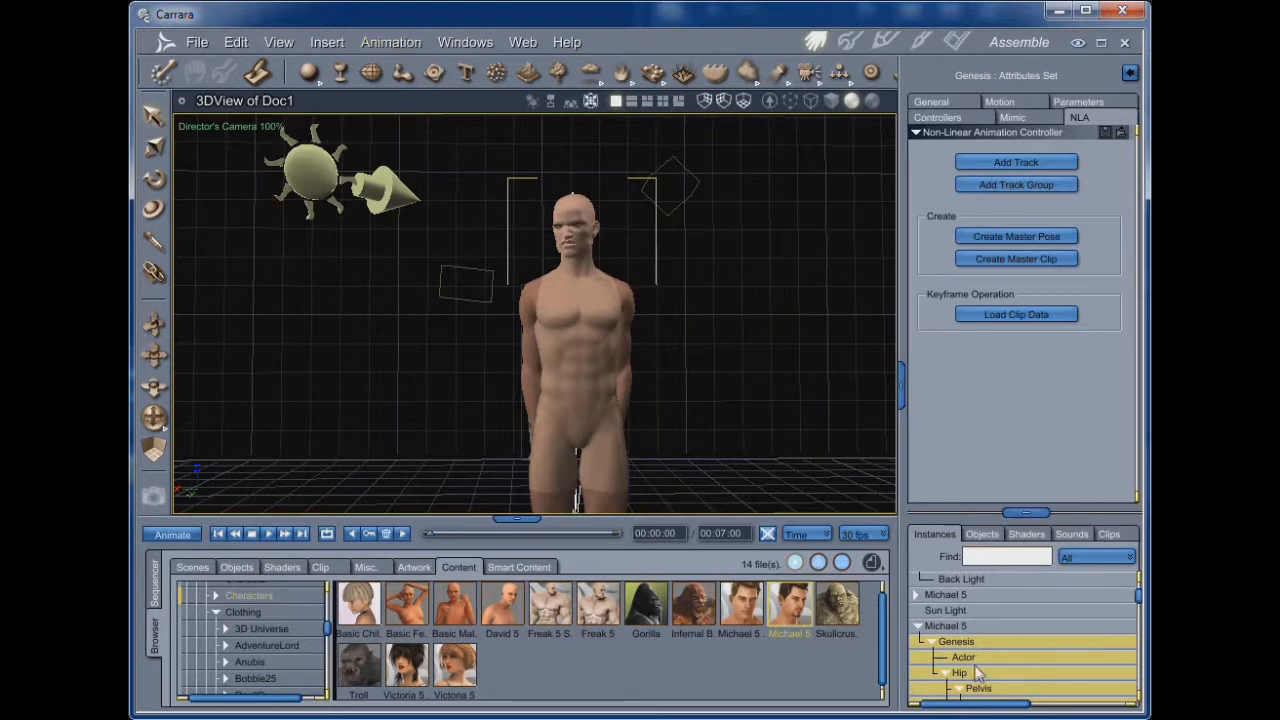
left_click(951, 108)
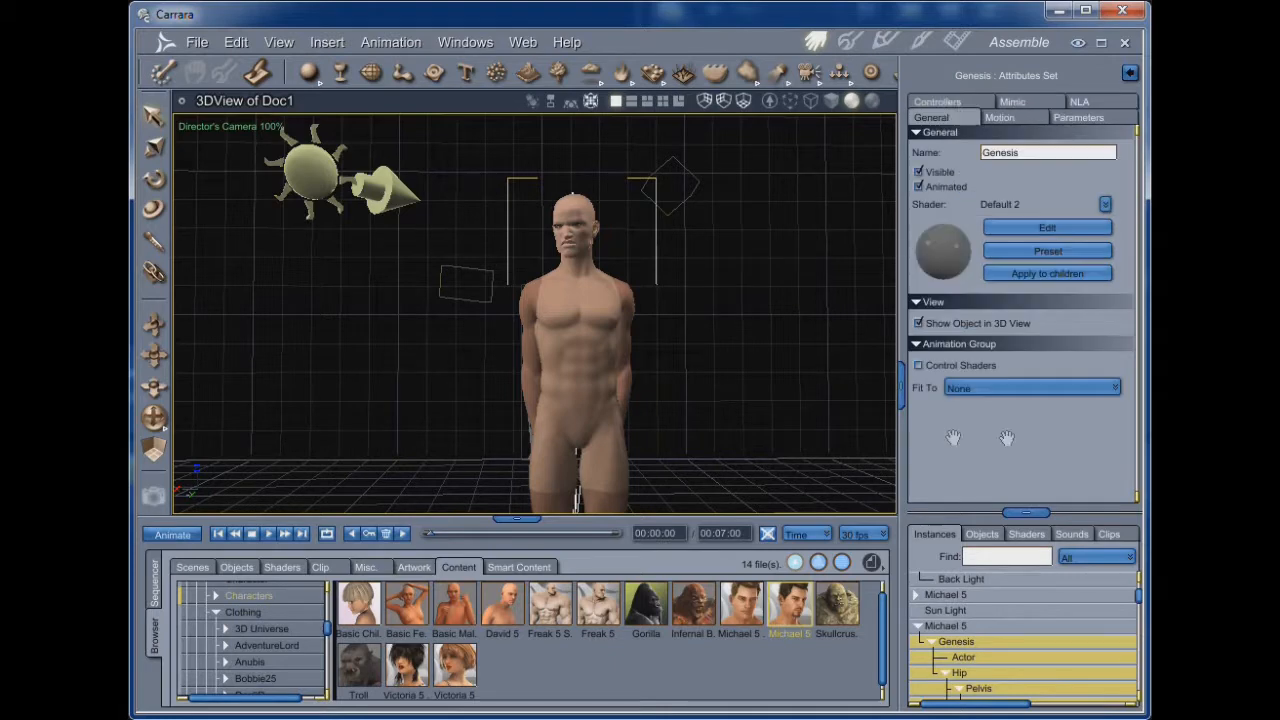
left_click(1011, 119)
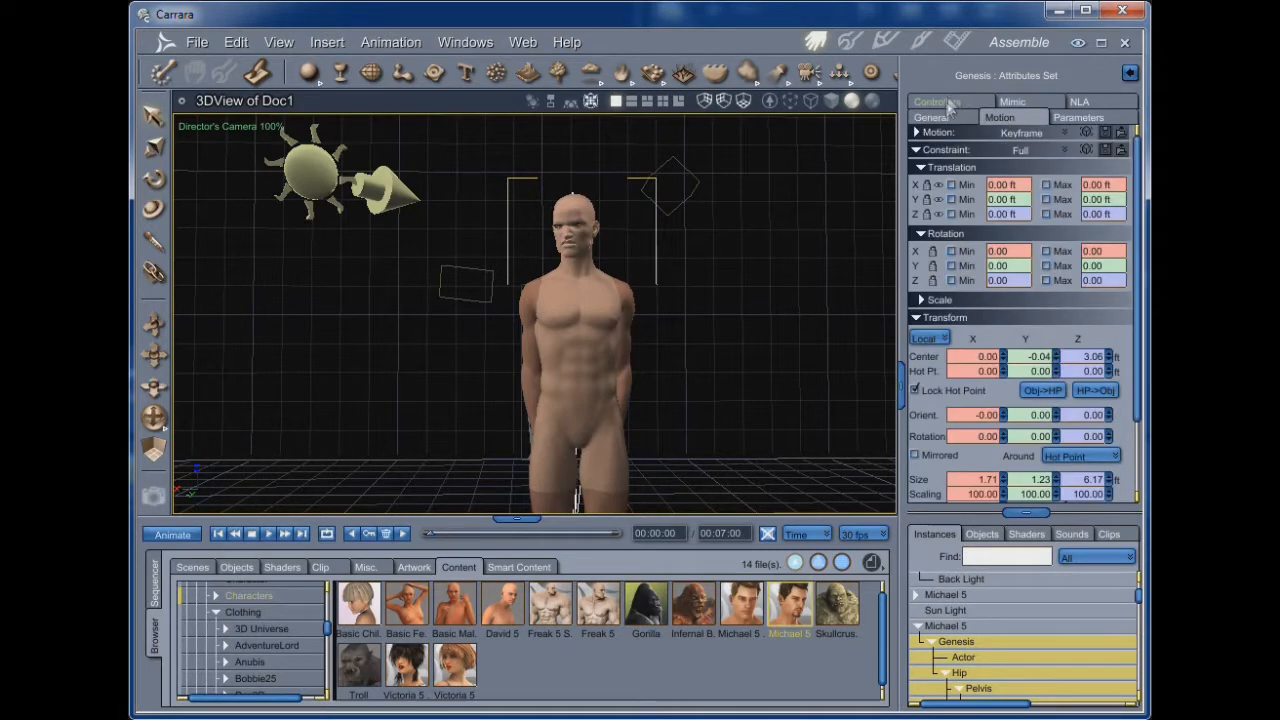
left_click(937, 102)
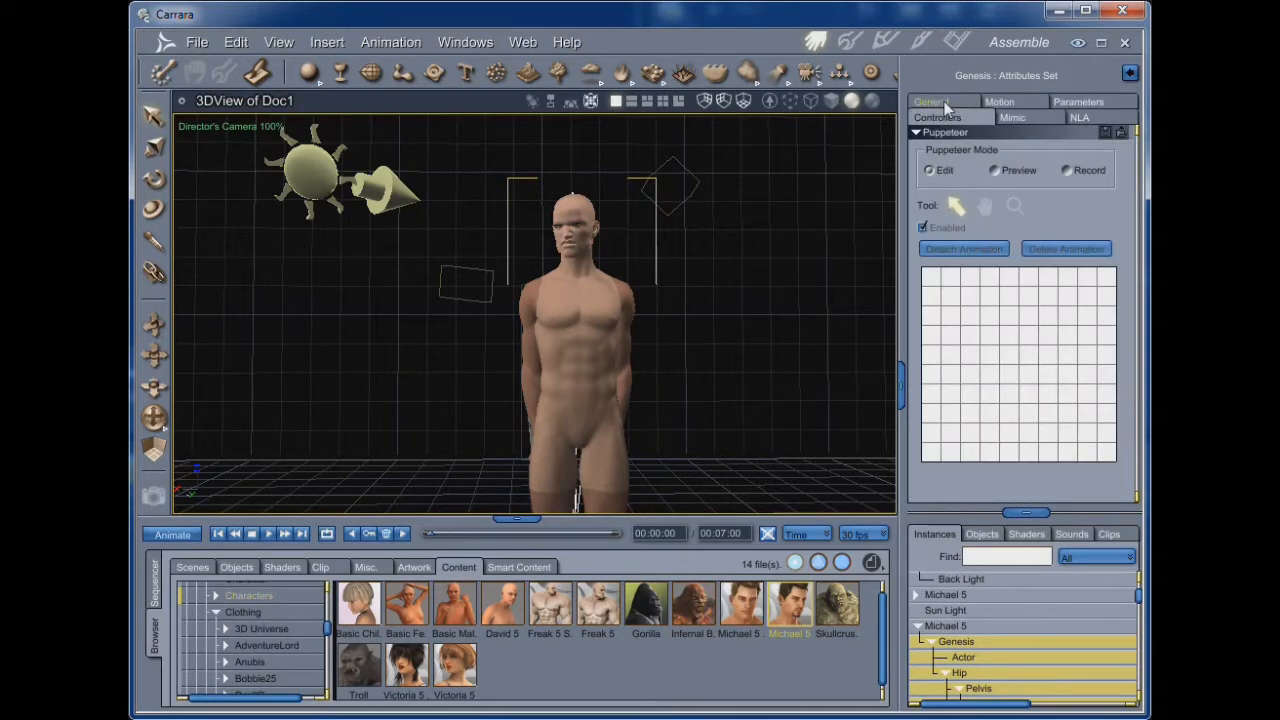
left_click(1015, 119)
- Apply Zero Figure Pose to the new Michael 5's Genesis figure
left_click(376, 46)
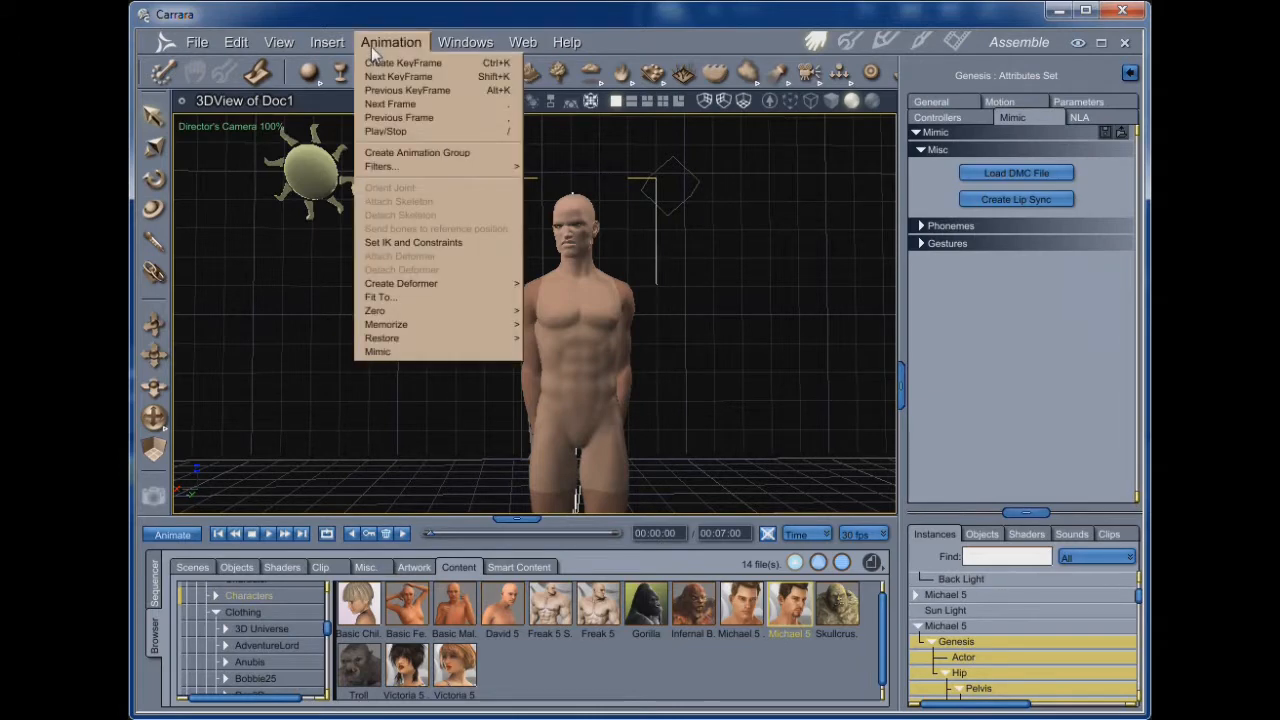
mouse_move(394, 317)
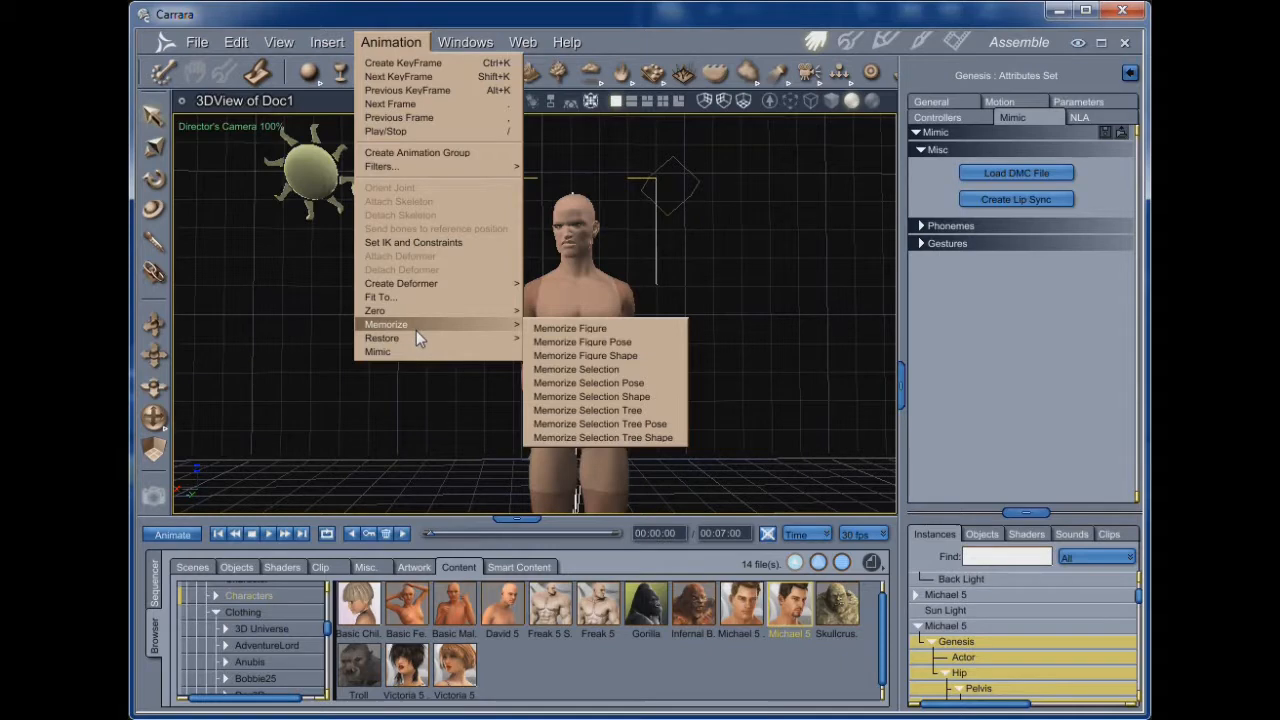
mouse_move(432, 340)
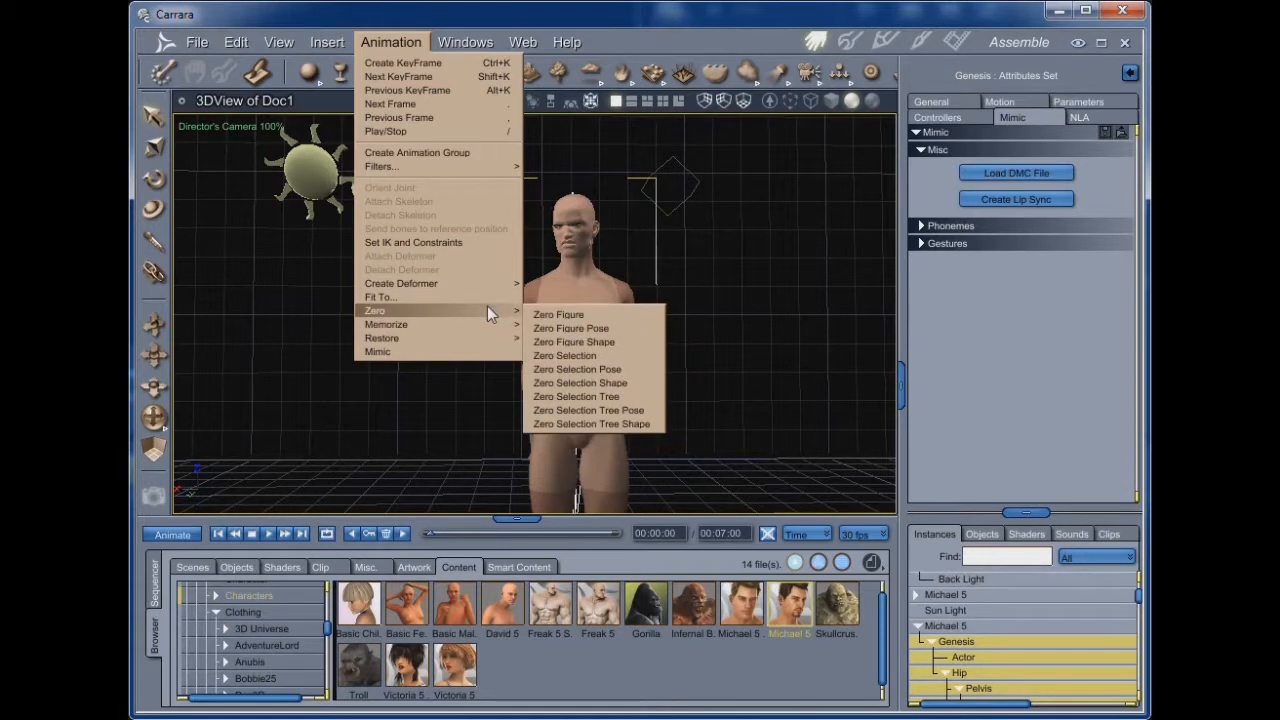
left_click(604, 327)
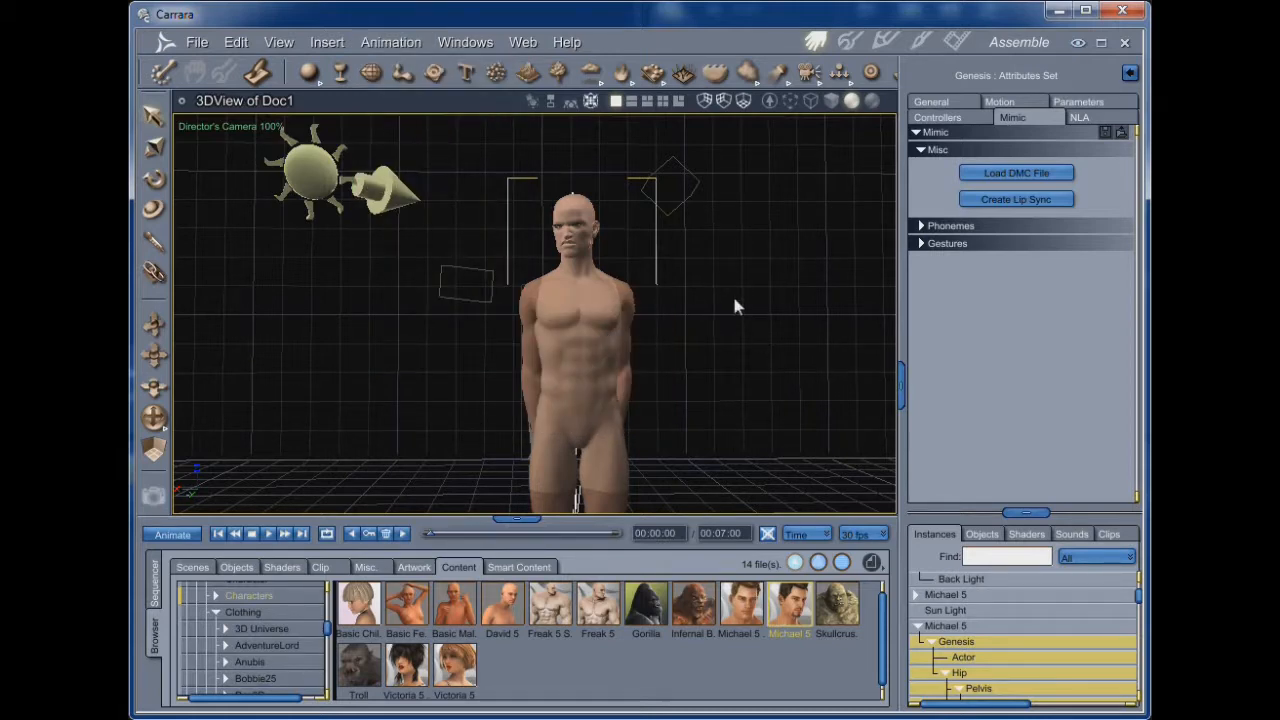
key("ctrl+z")
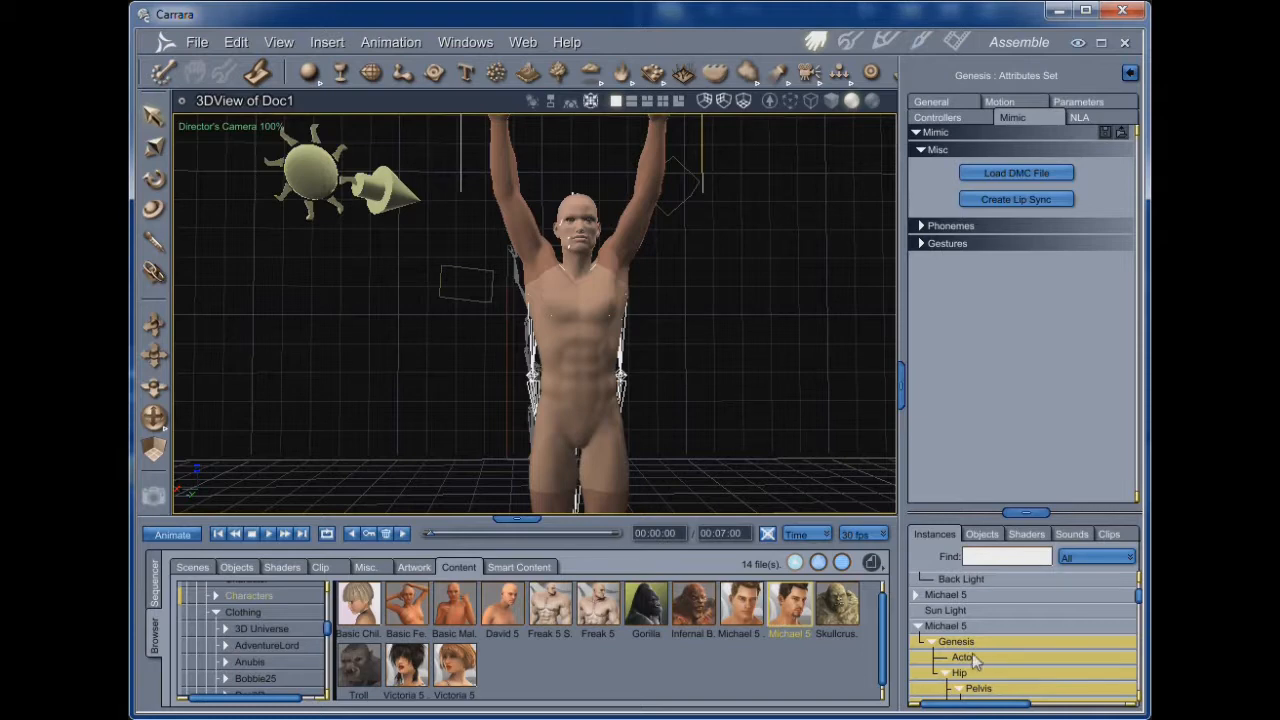
- Apply Zero Selection Shape to the new figure's Head and inspect the face up close
scroll(982, 662, "down", 1)
scroll(1008, 664, "down", 10)
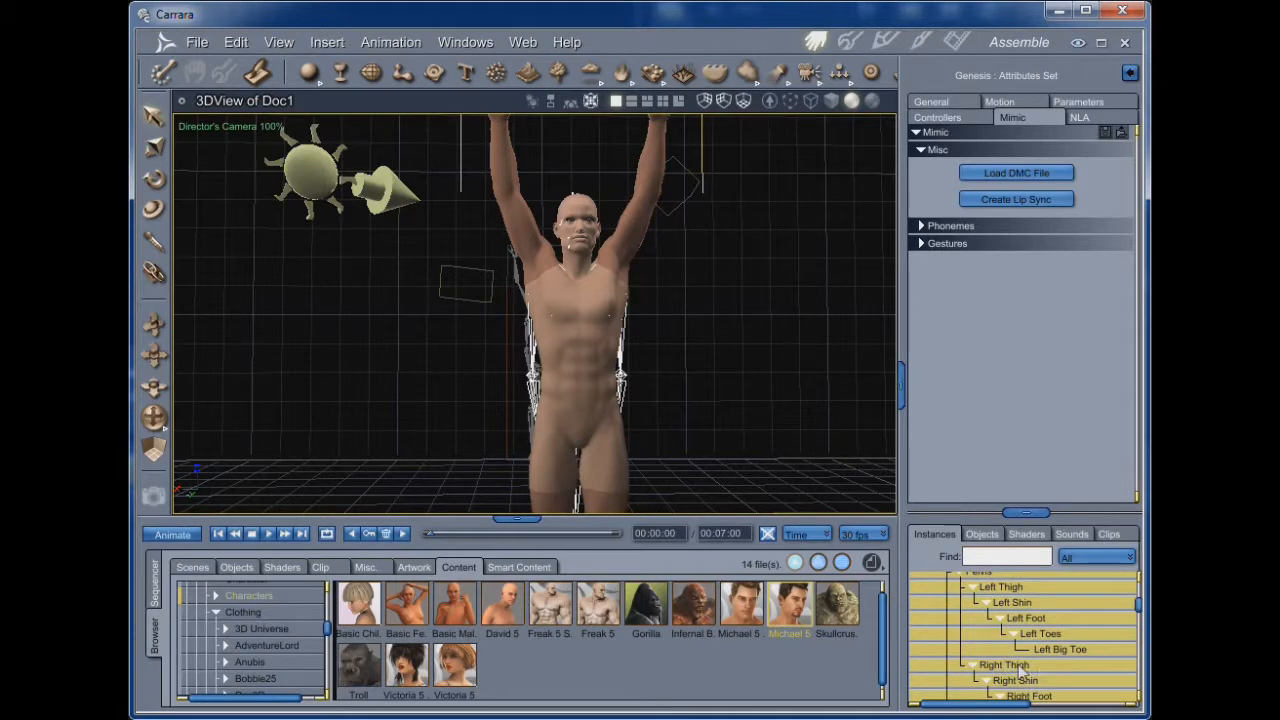
left_click(1031, 610)
scroll(1040, 609, "up", 2)
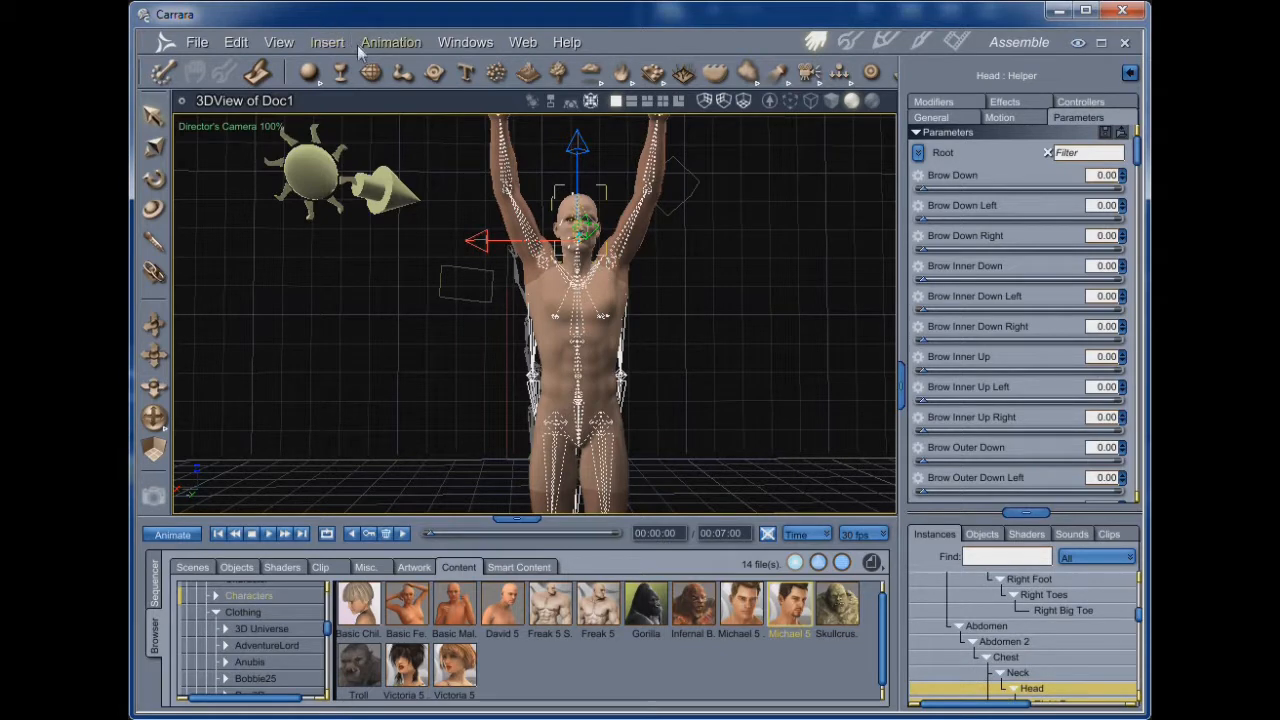
left_click(388, 44)
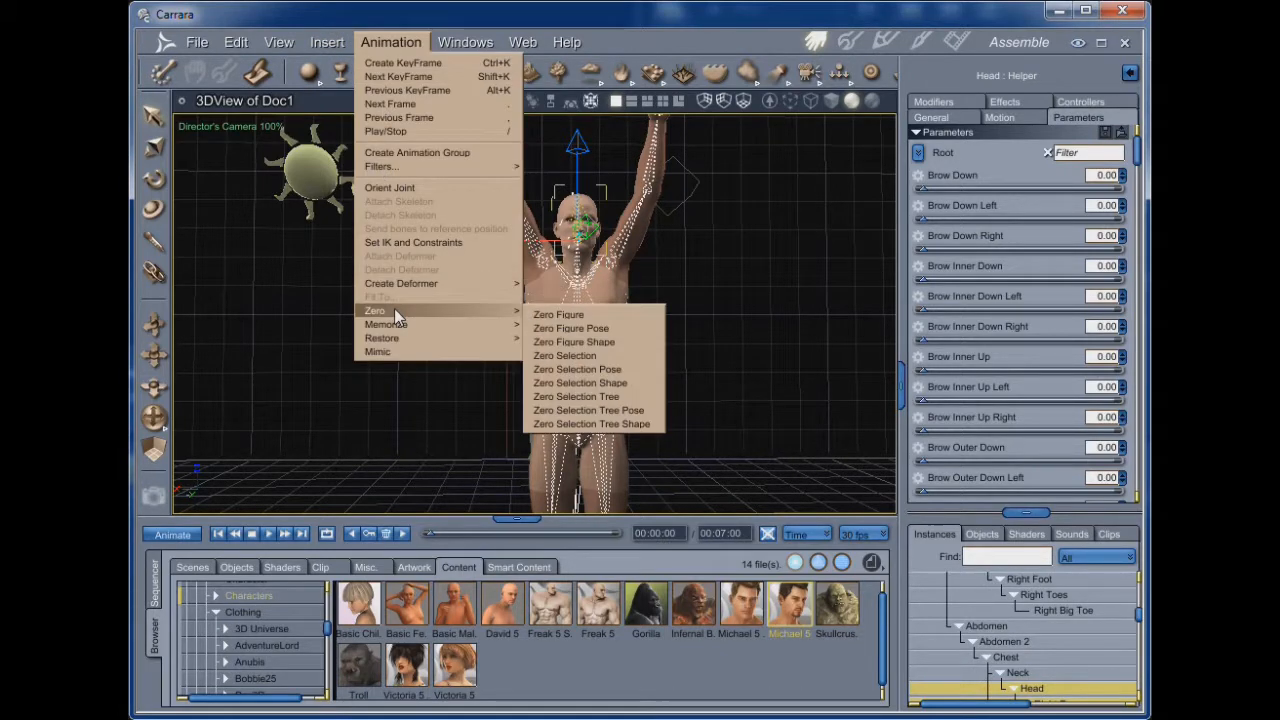
left_click(611, 383)
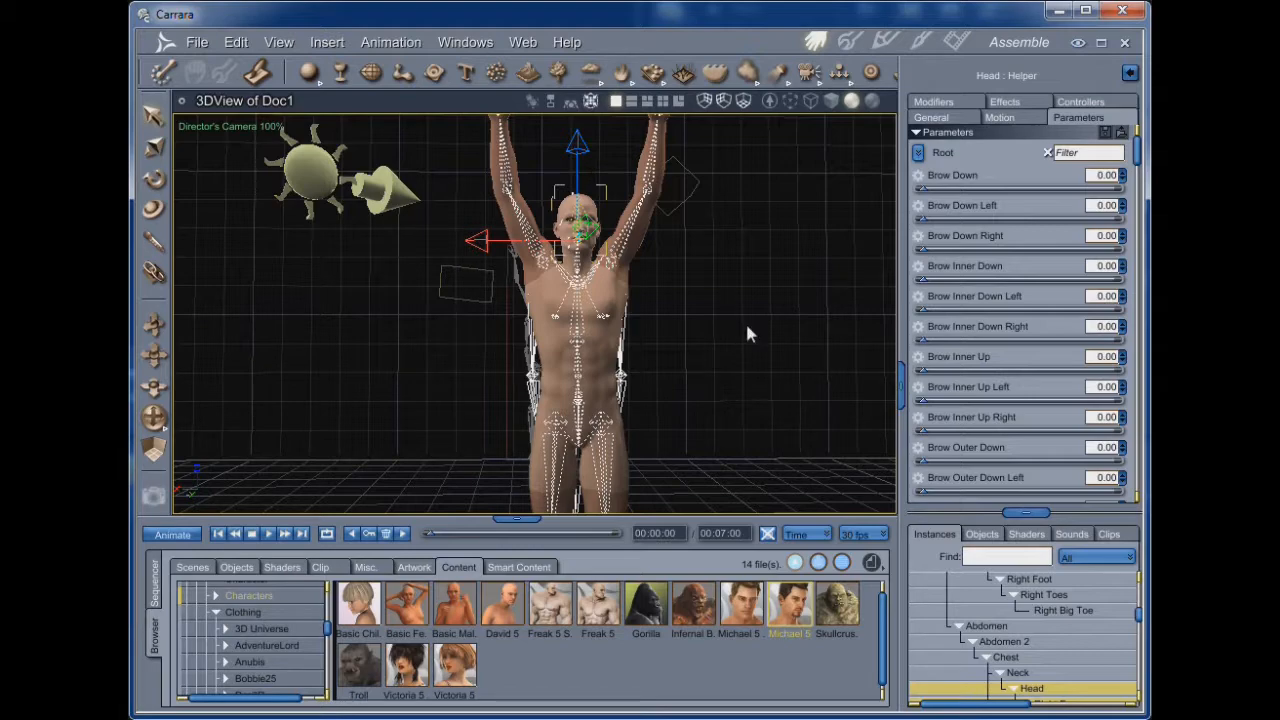
key("0")
mouse_move(155, 419)
left_mouse_down()
mouse_move(88, 418)
mouse_move(138, 414)
left_mouse_up()
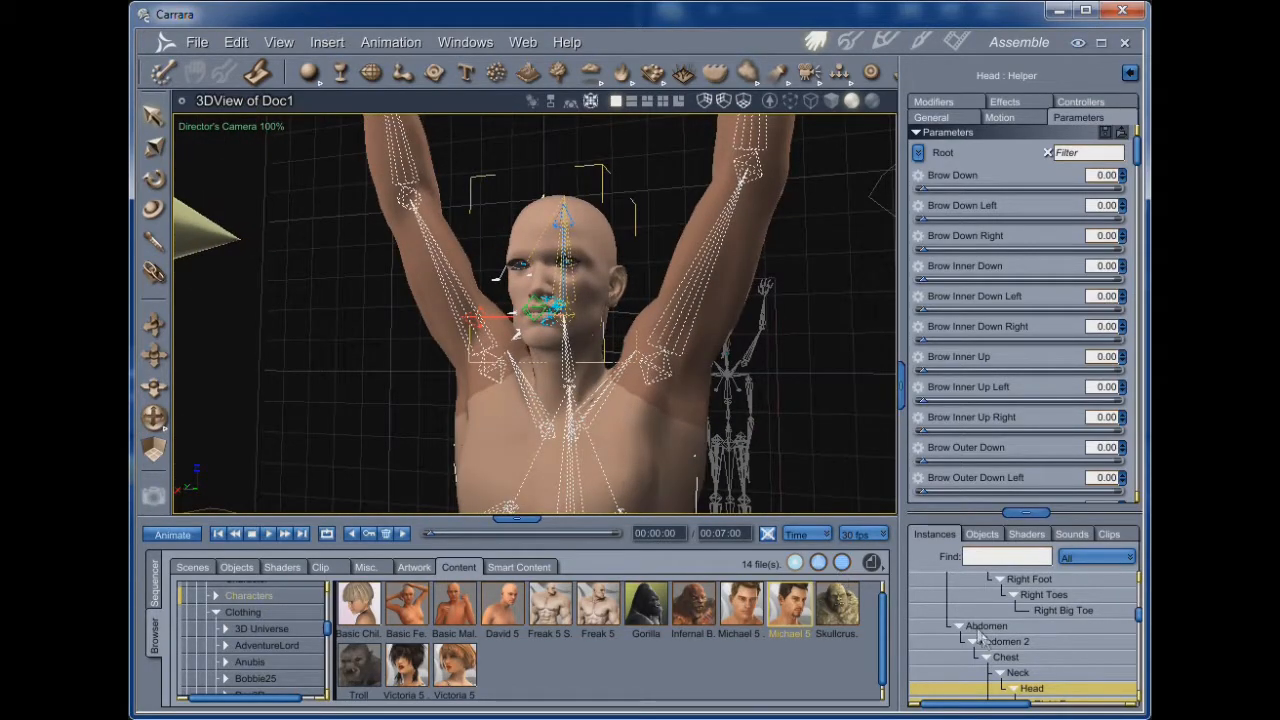
scroll(979, 637, "up", 6)
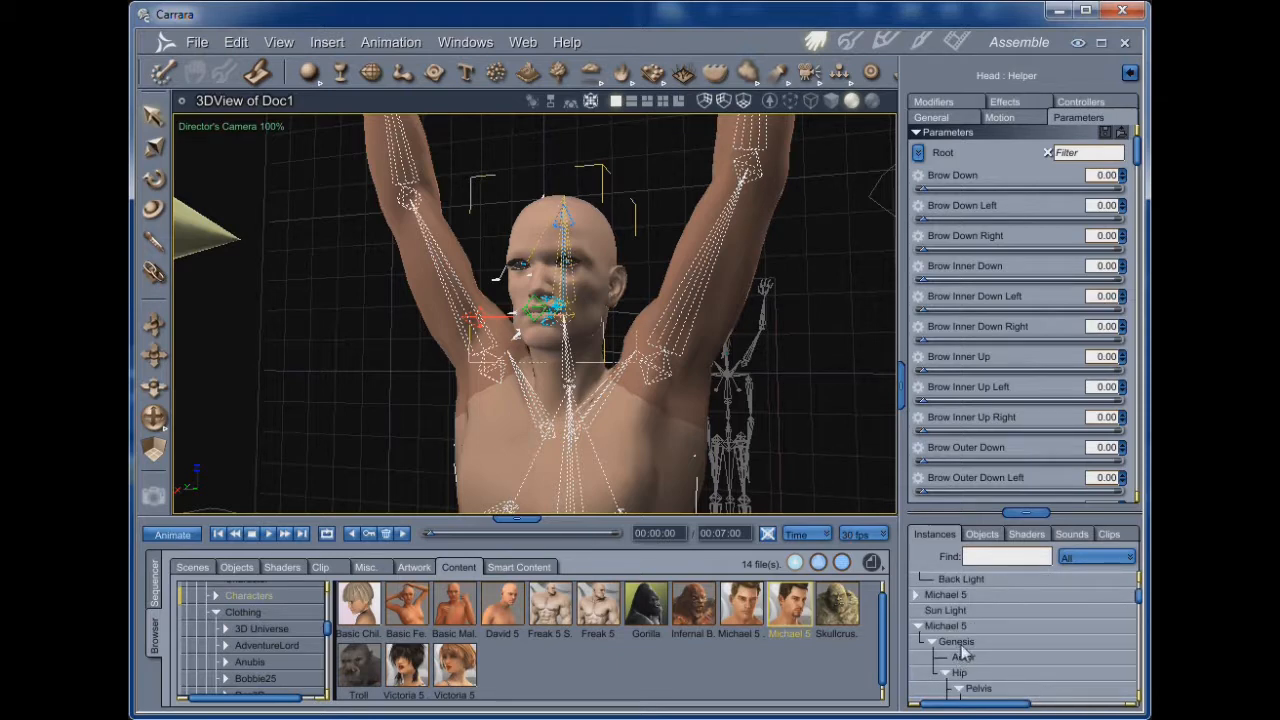
- Frame the dressed Michael 5 character in full view
left_click(963, 658)
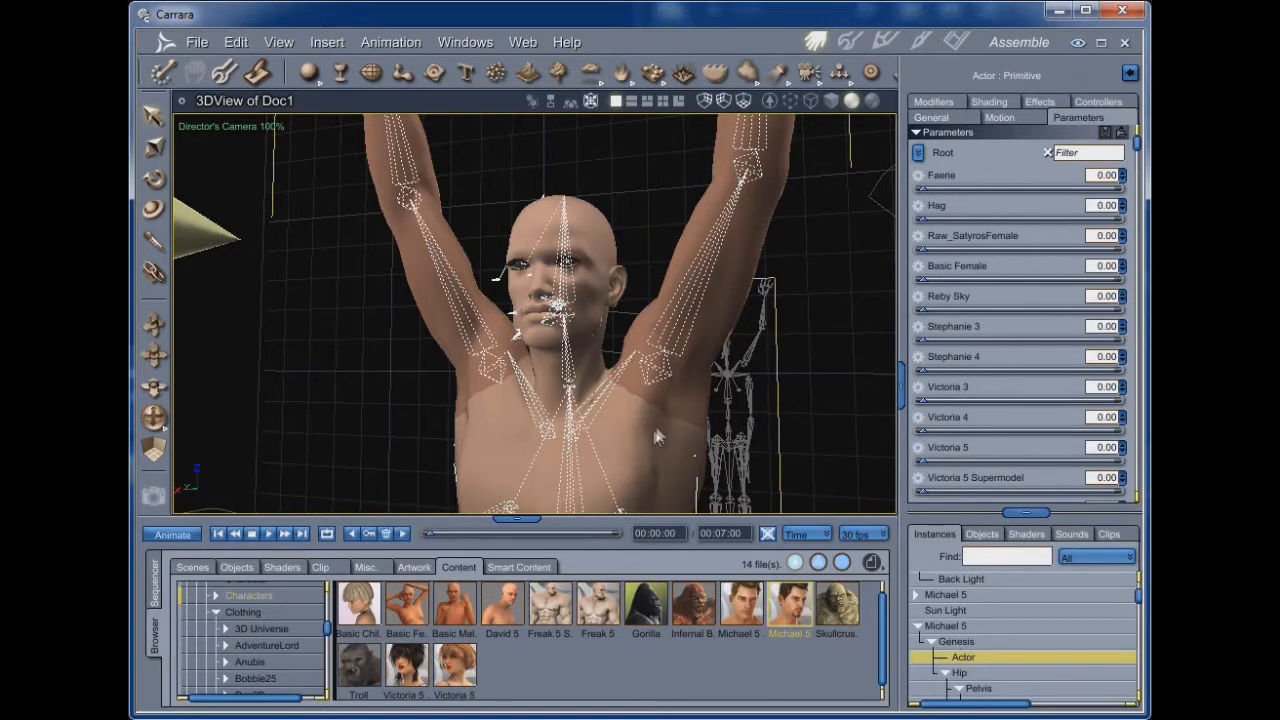
scroll(672, 445, "down", 3)
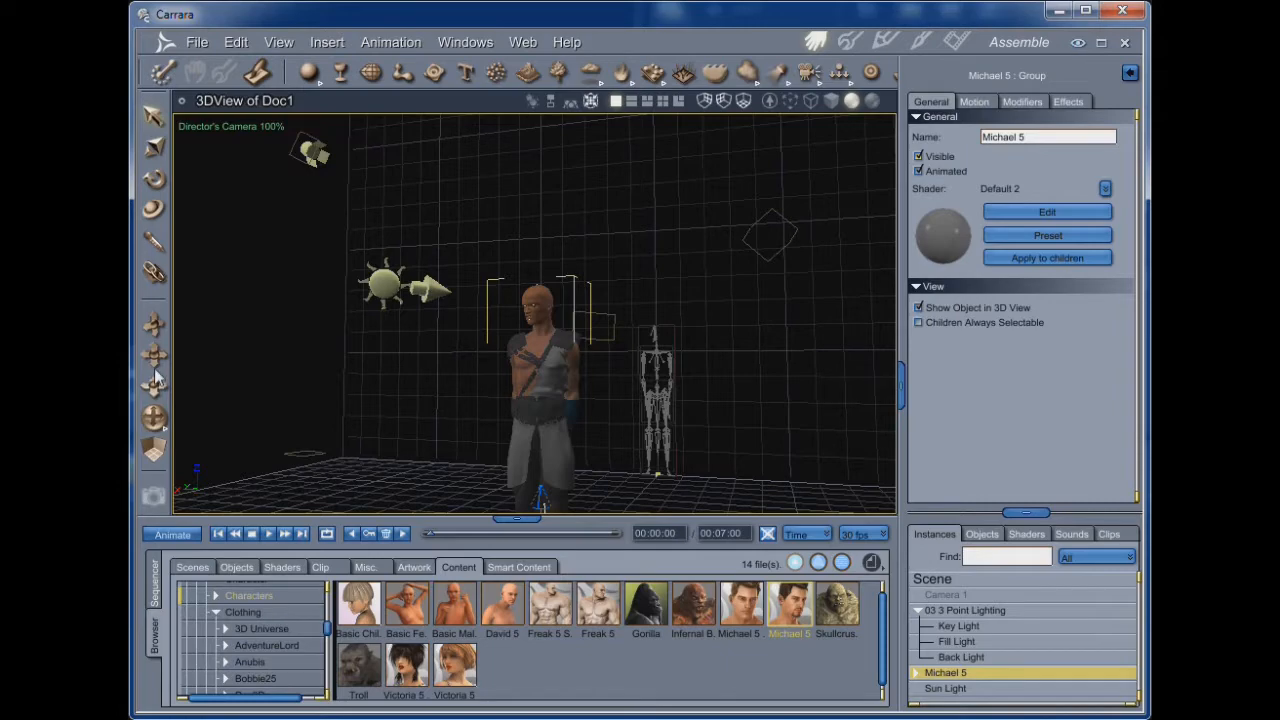
left_click_drag(154, 358, 196, 420)
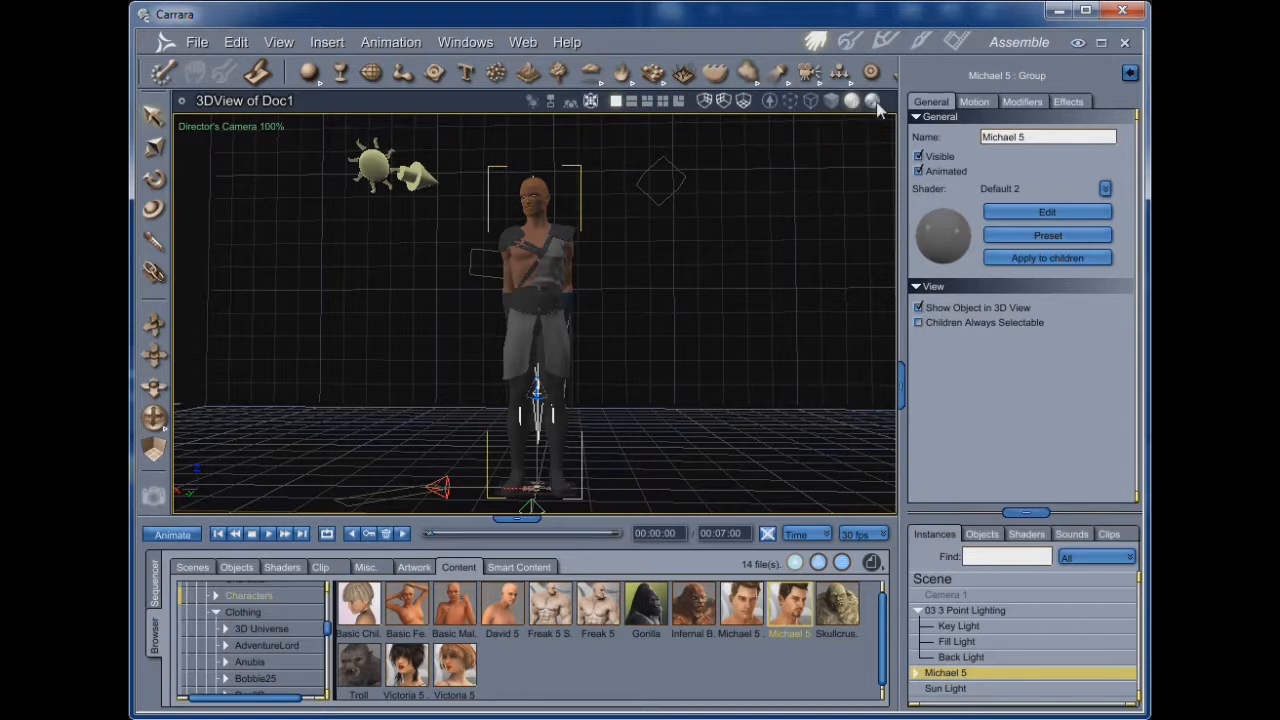
- Open the interactive renderer settings and switch the rendering mode to textured
left_click(769, 102)
left_click_drag(695, 127, 771, 71)
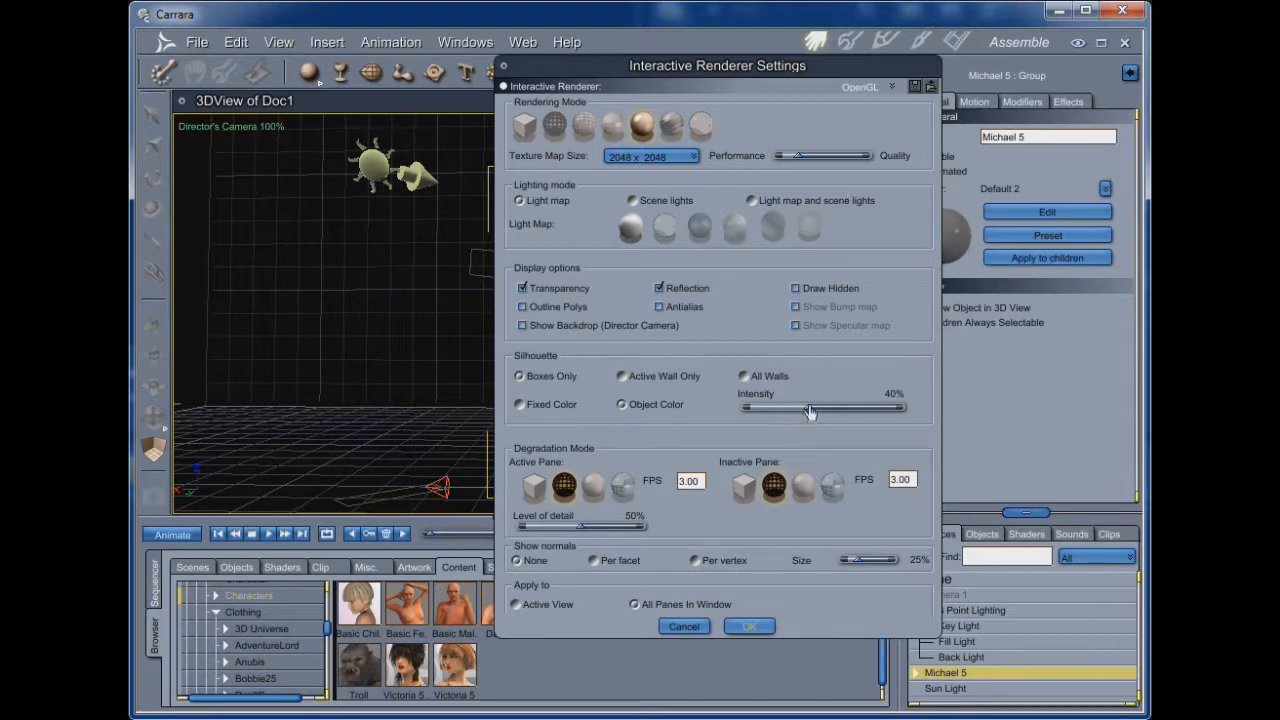
left_click_drag(808, 62, 955, 42)
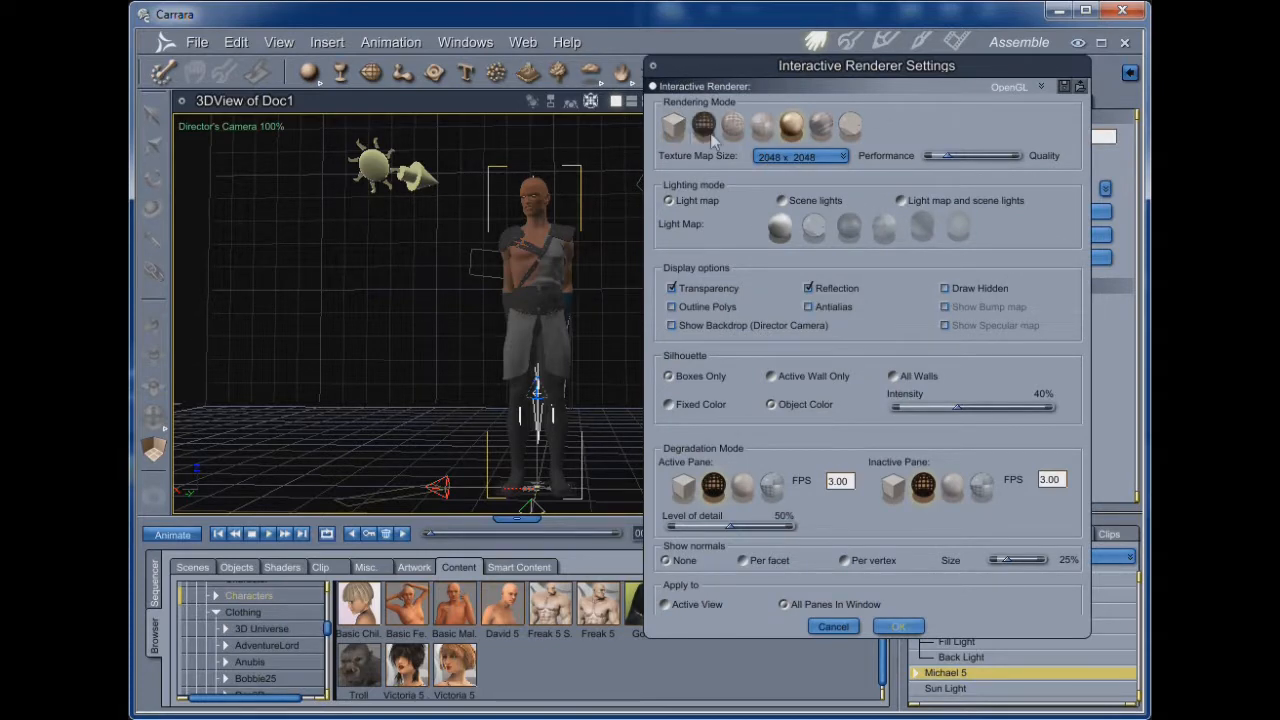
left_click(822, 128)
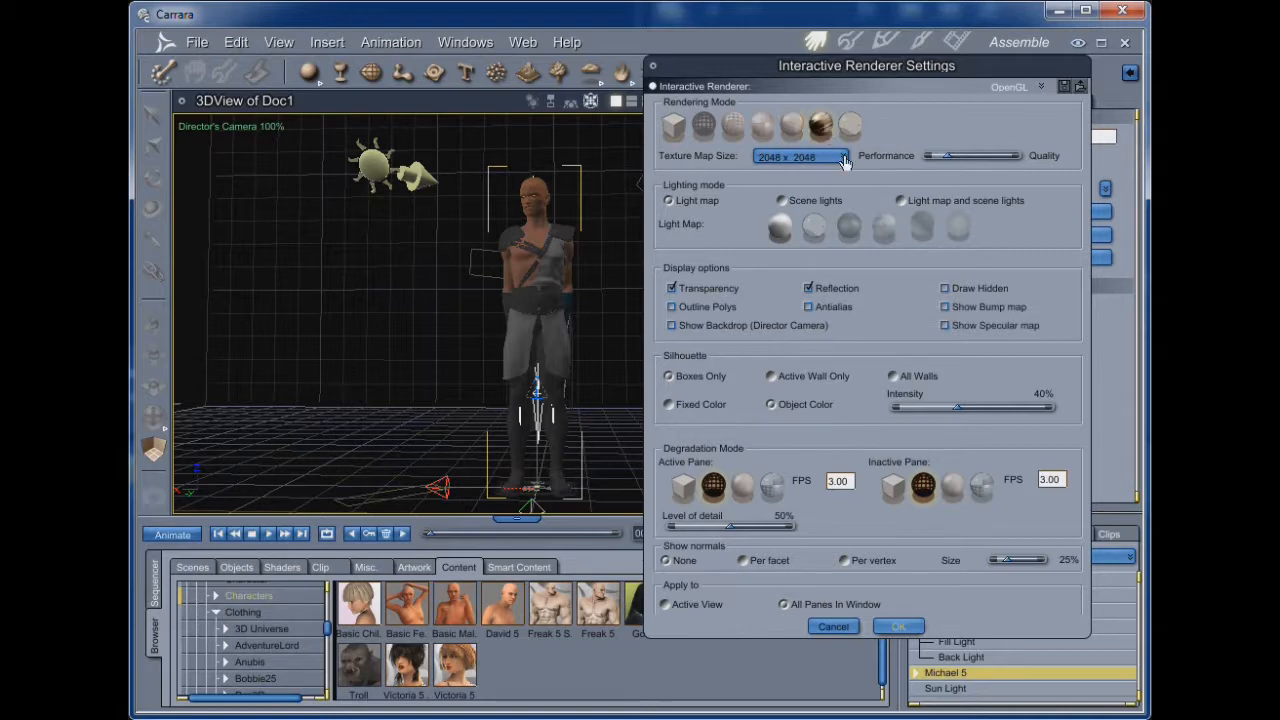
- Try a texture map size of 16384 x 16384 for the interactive renderer
left_click(843, 158)
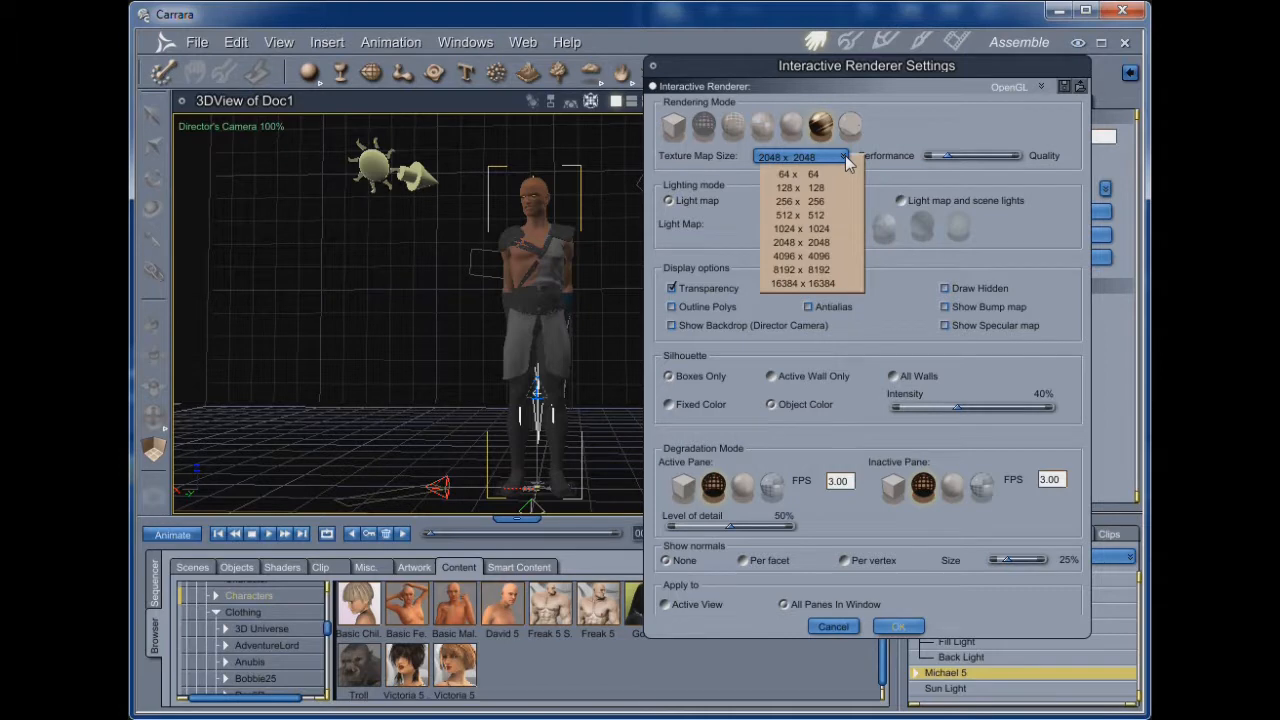
left_click(826, 282)
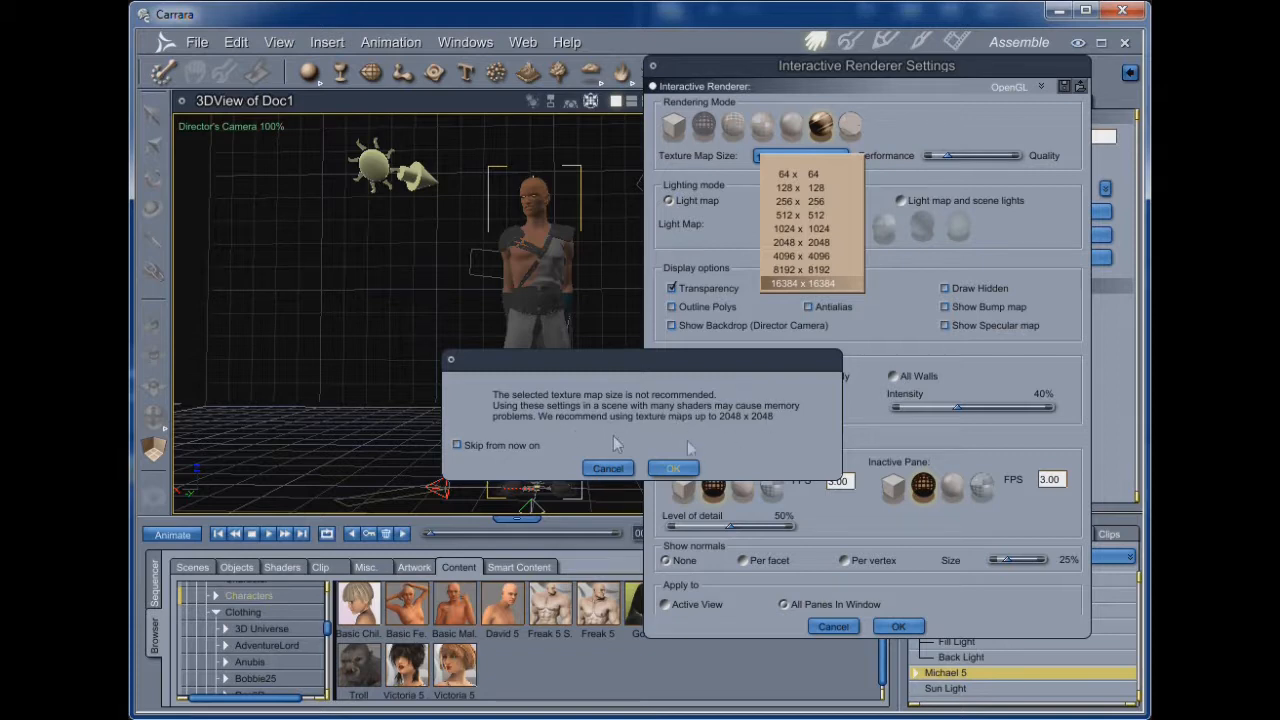
left_click(612, 470)
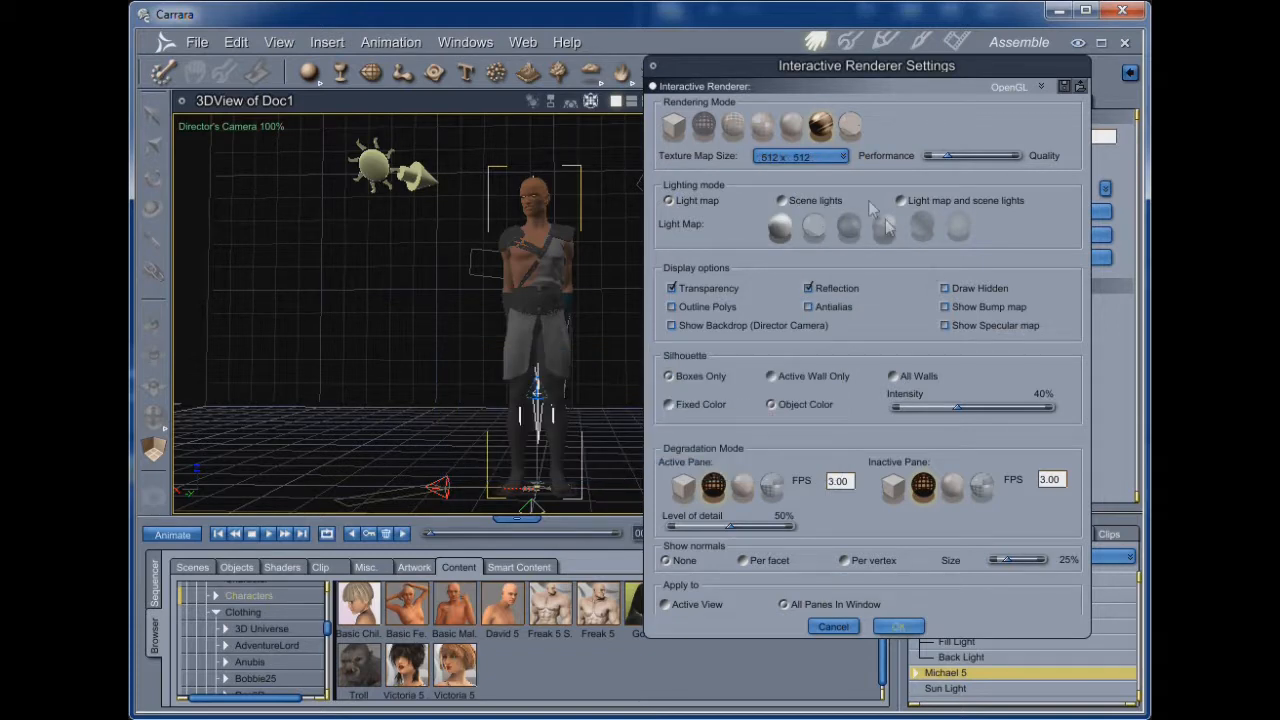
left_click(844, 162)
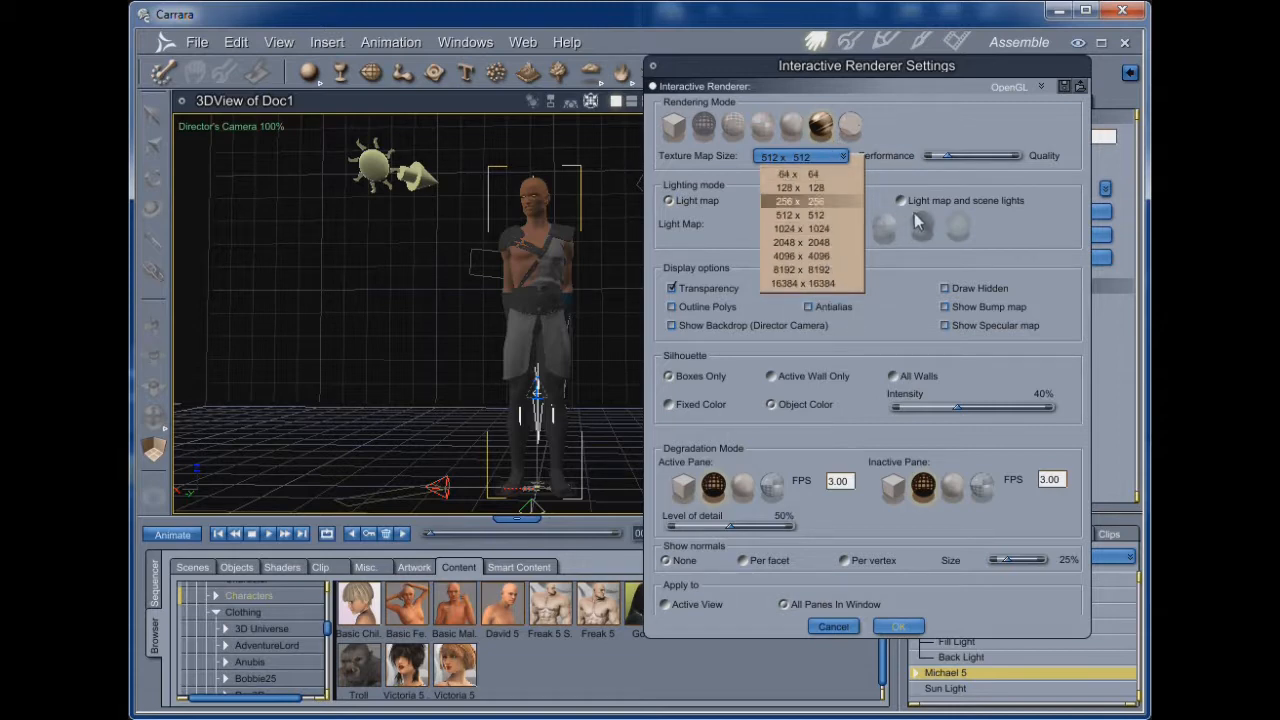
left_click(1003, 188)
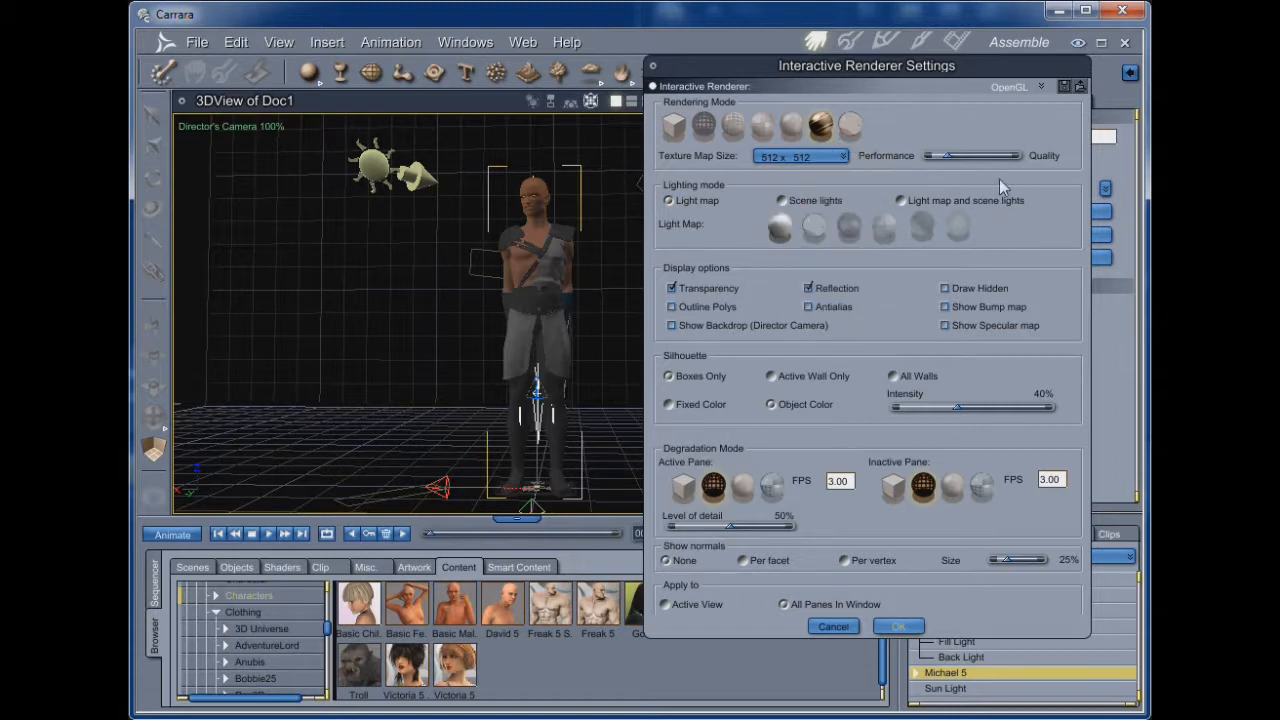
- Try texture map sizes of 4096 x 4096 and 1024 x 1024 for the interactive renderer
left_click(845, 160)
left_click(816, 257)
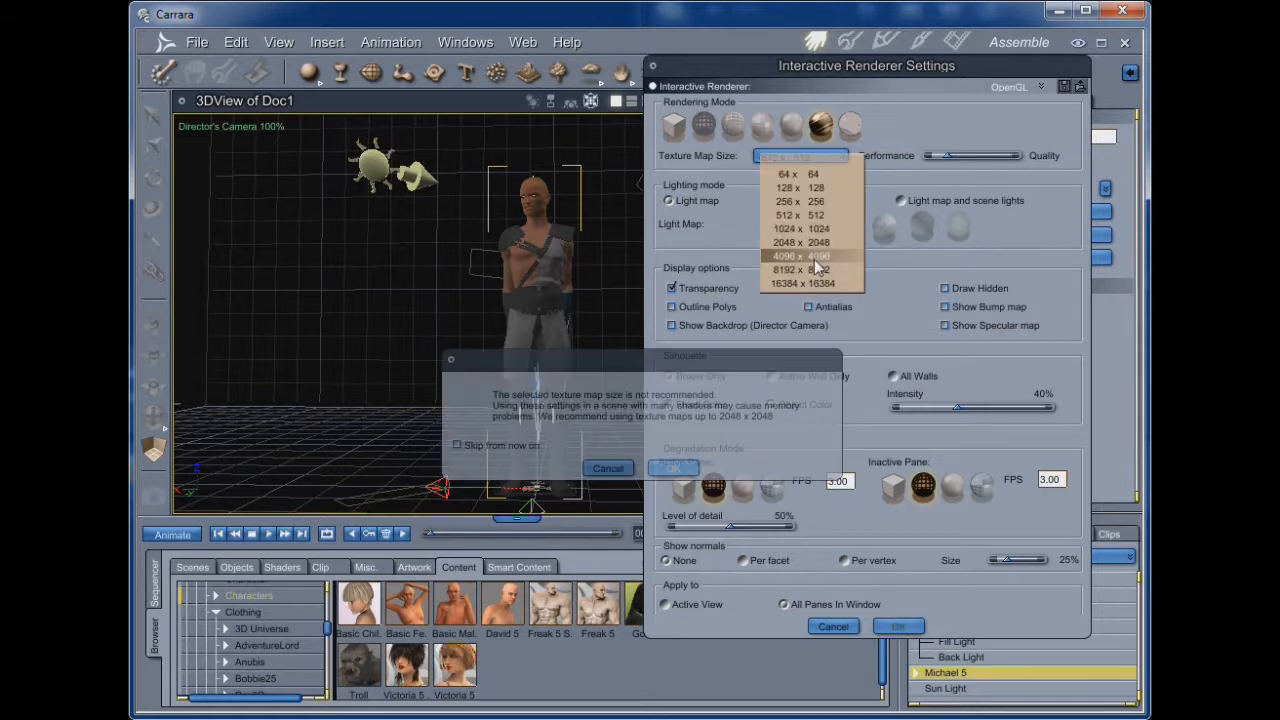
key("Return")
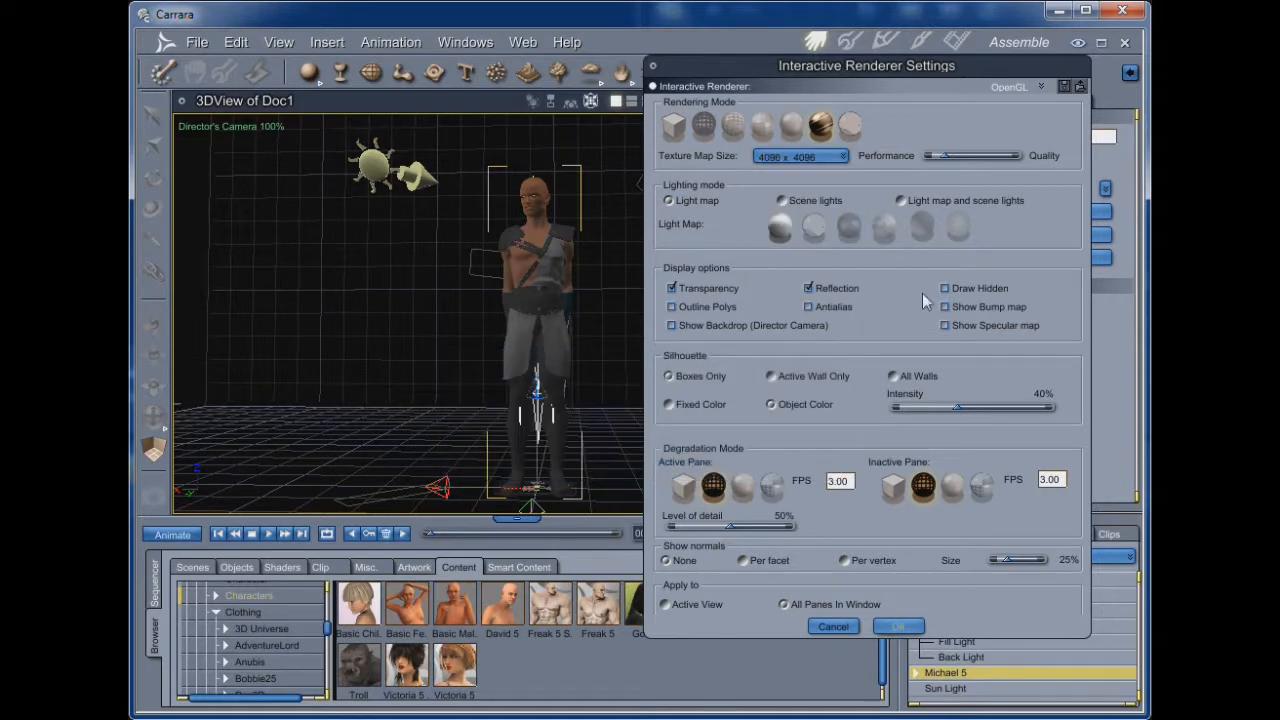
left_click(843, 160)
left_click(828, 230)
- Set the texture map size to 512 x 512 with Light map lighting and apply the interactive renderer settings
left_click(841, 158)
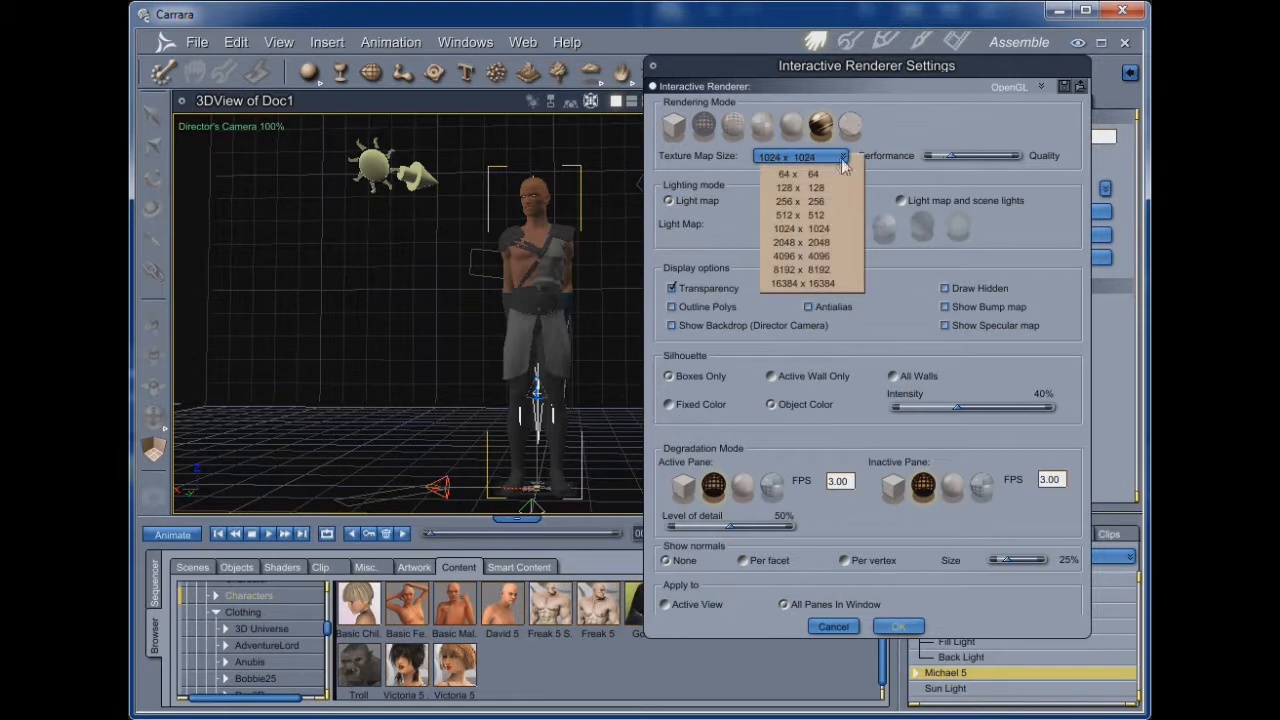
left_click(824, 217)
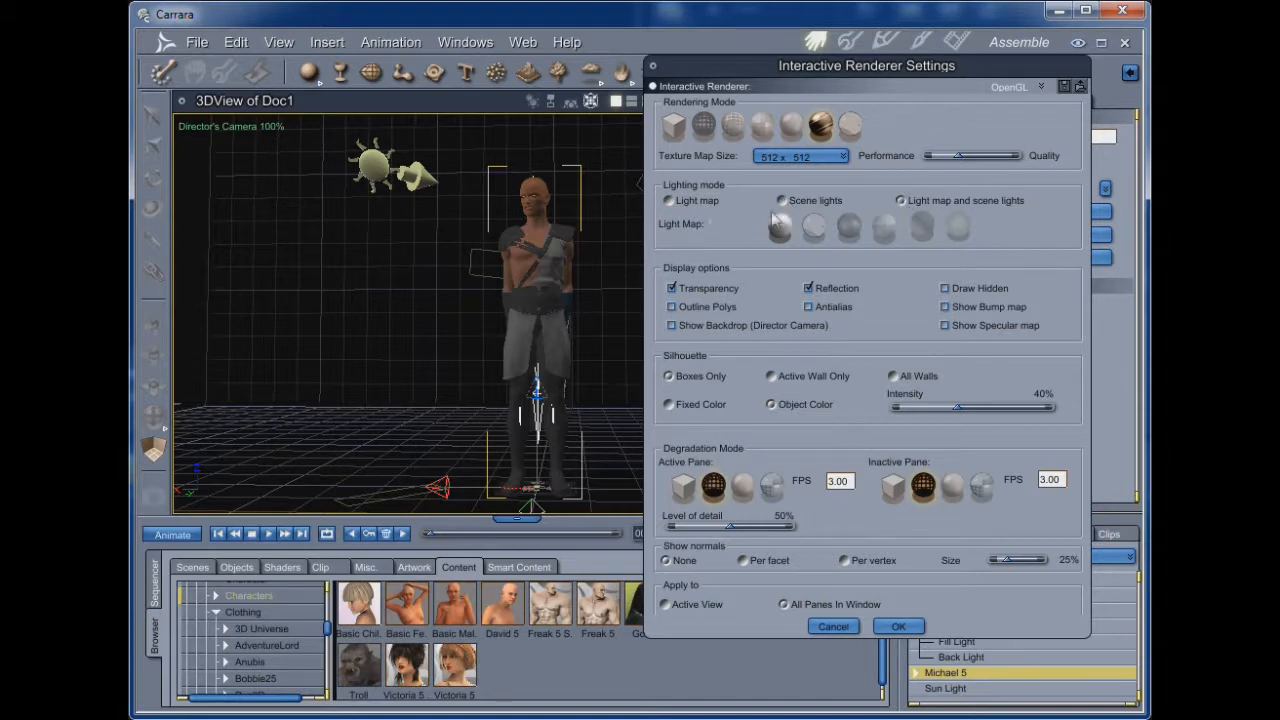
left_click(668, 201)
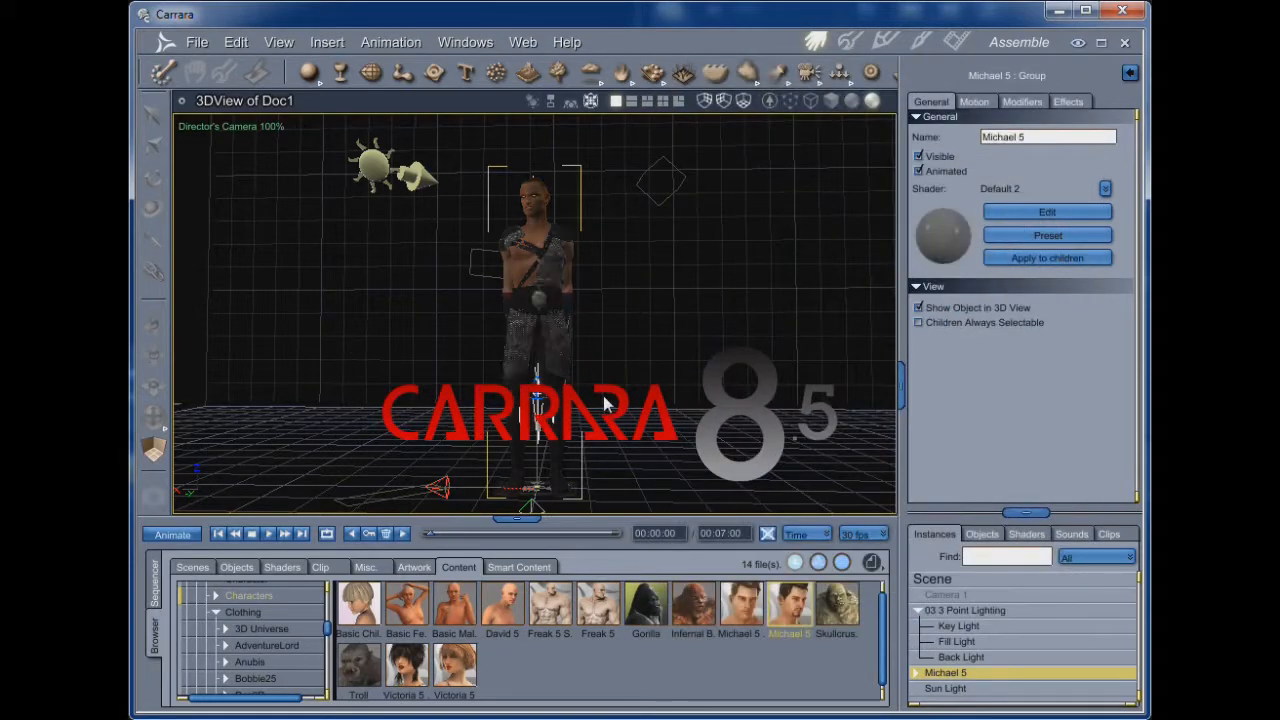
- Examine the dressed character up close and from a distance, comparing smooth-shaded with textured display
scroll(604, 403, "up", 3)
scroll(603, 403, "down", 1)
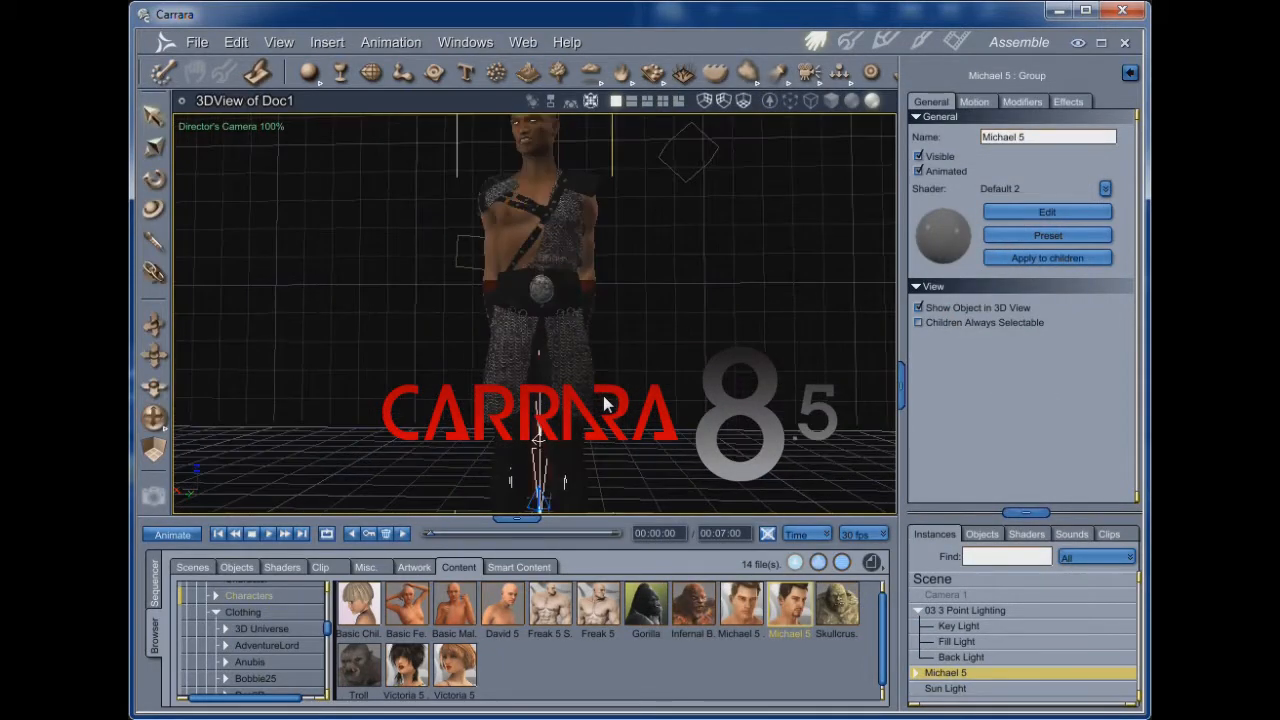
scroll(604, 403, "down", 4)
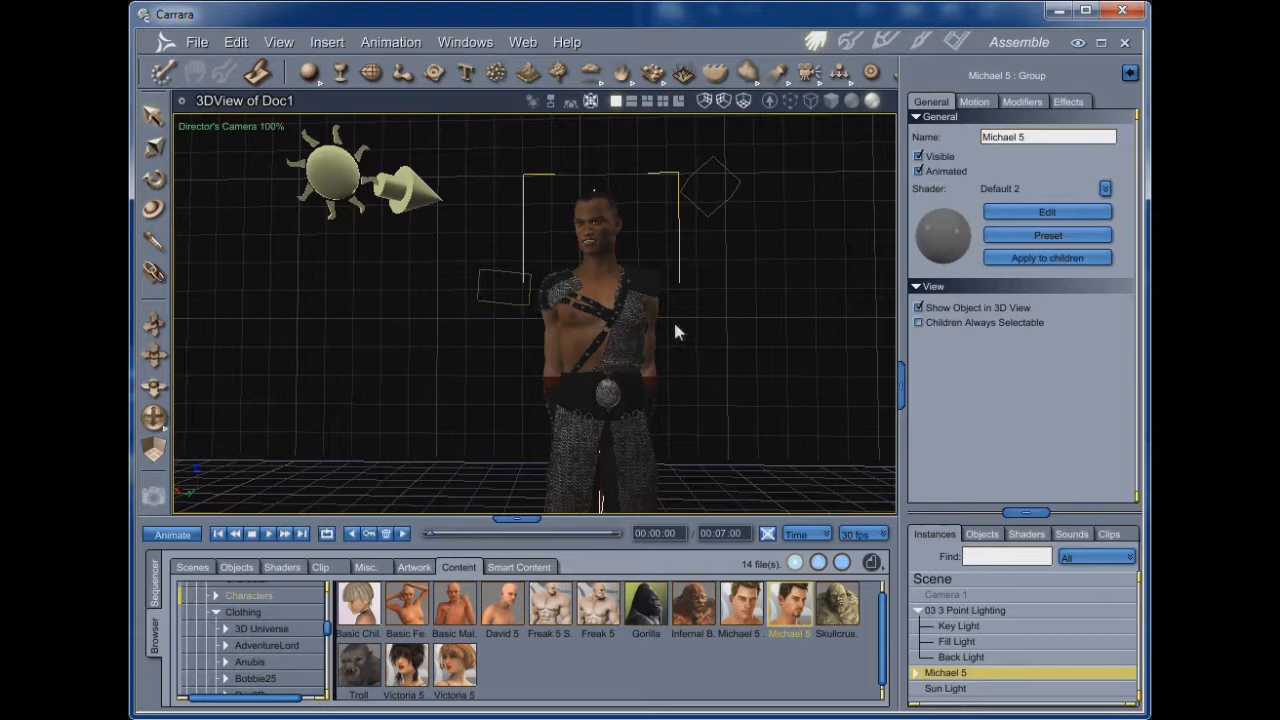
left_click(851, 102)
scroll(668, 395, "up", 2)
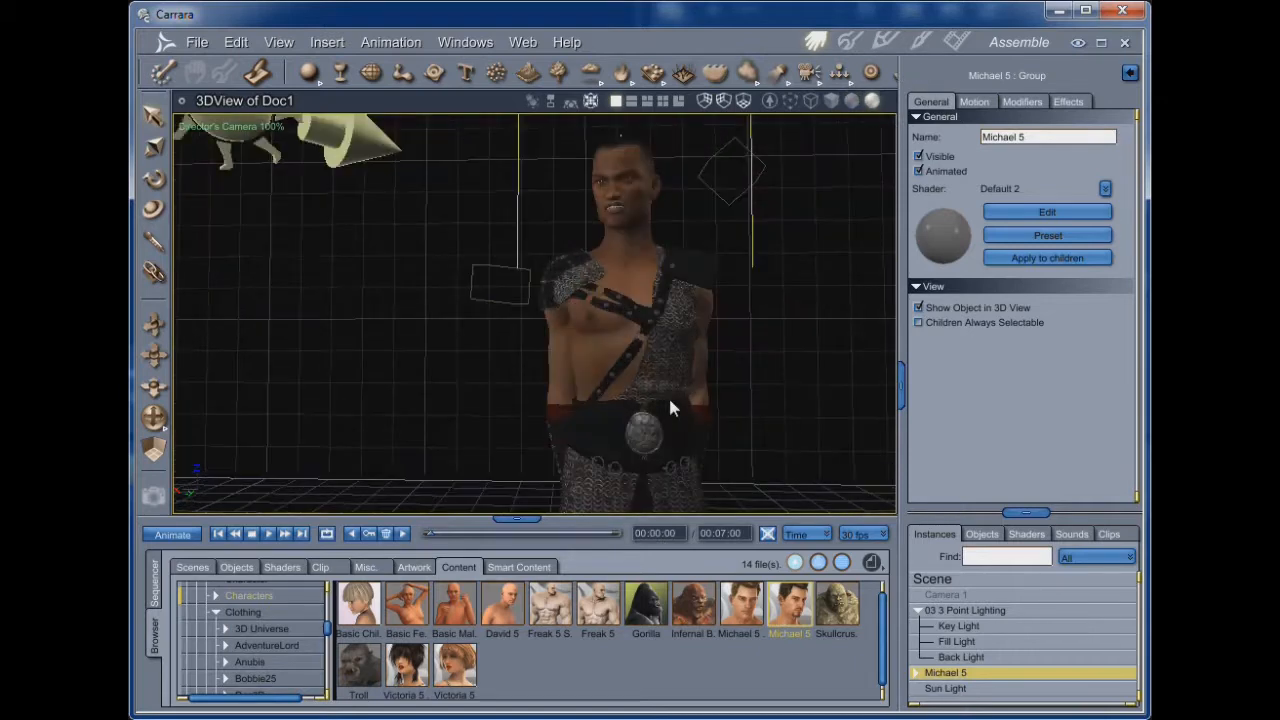
scroll(673, 392, "down", 3)
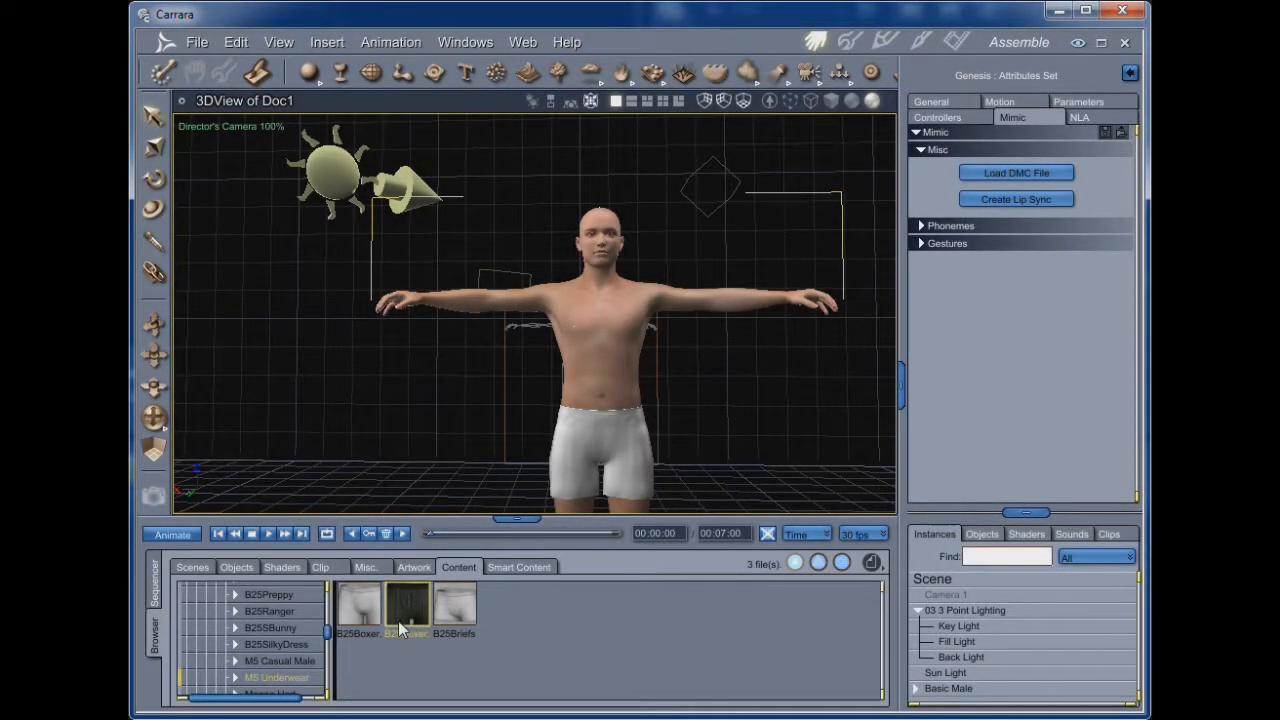
- Return the content browser to the Characters folder, select the Basic Male group and switch the 3D view to untextured smooth shading
scroll(284, 651, "up", 3)
left_click(265, 597)
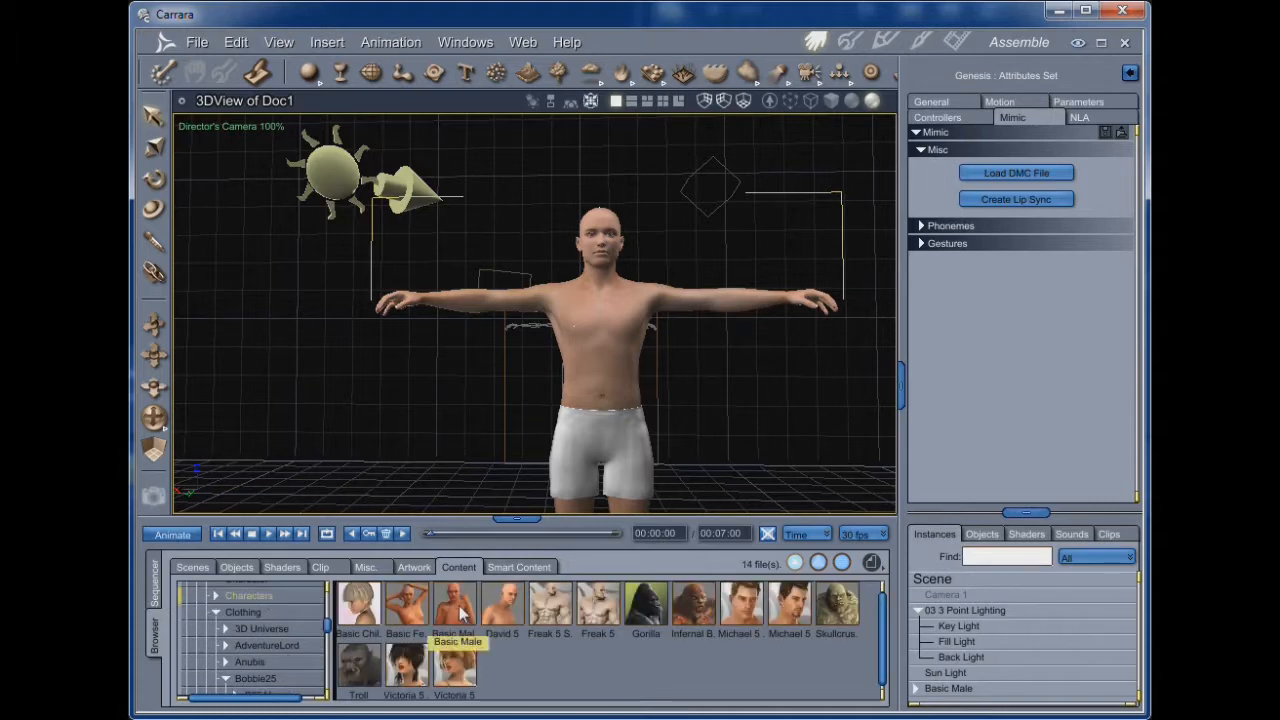
left_click(950, 689)
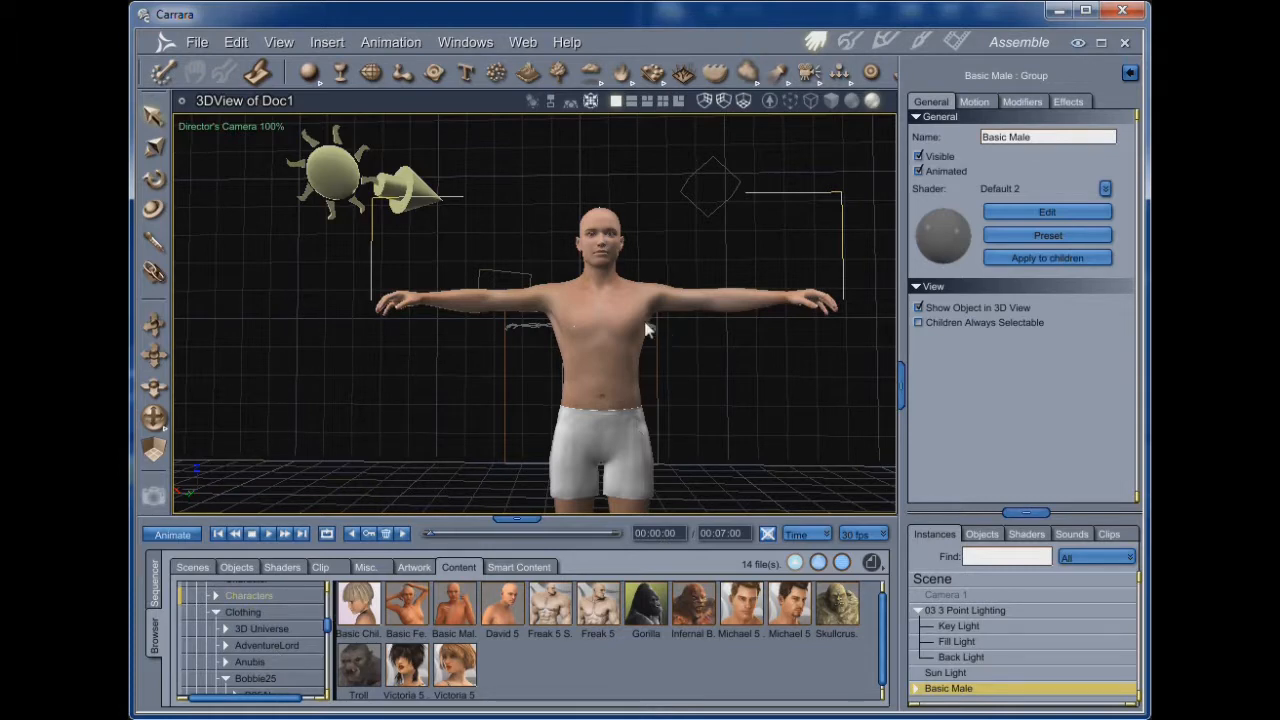
left_click_drag(154, 356, 131, 413)
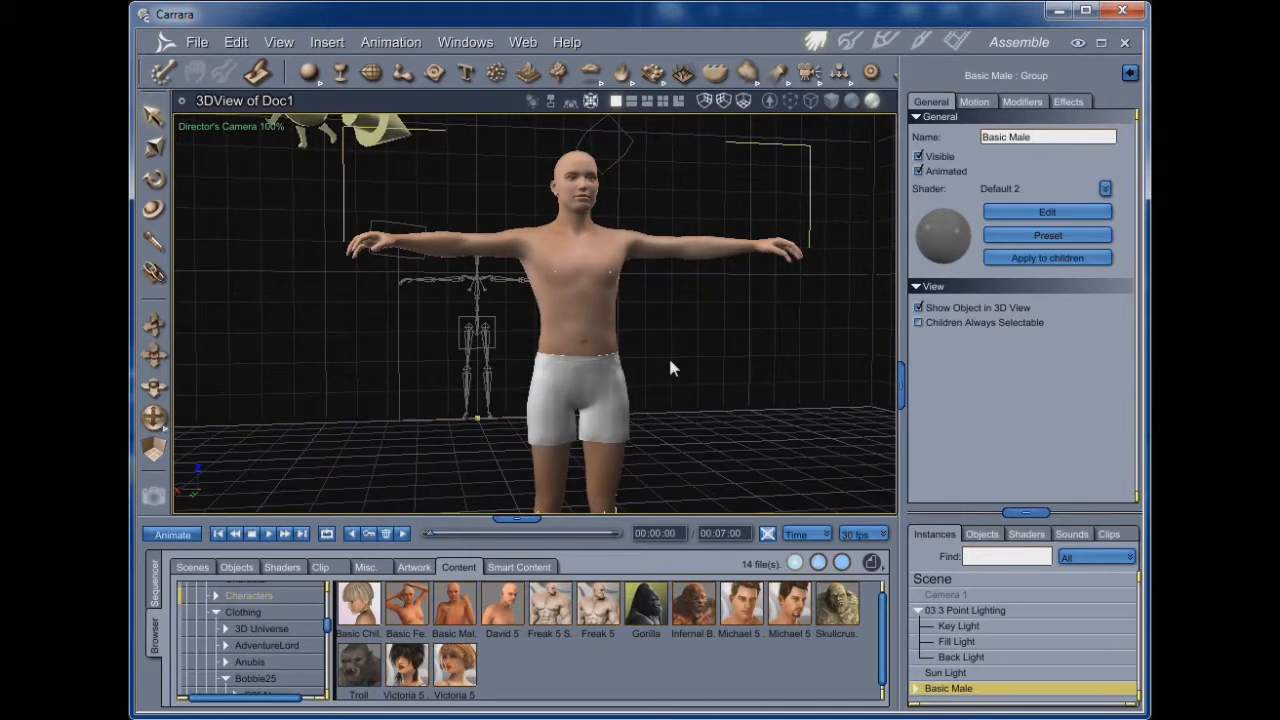
left_click(852, 102)
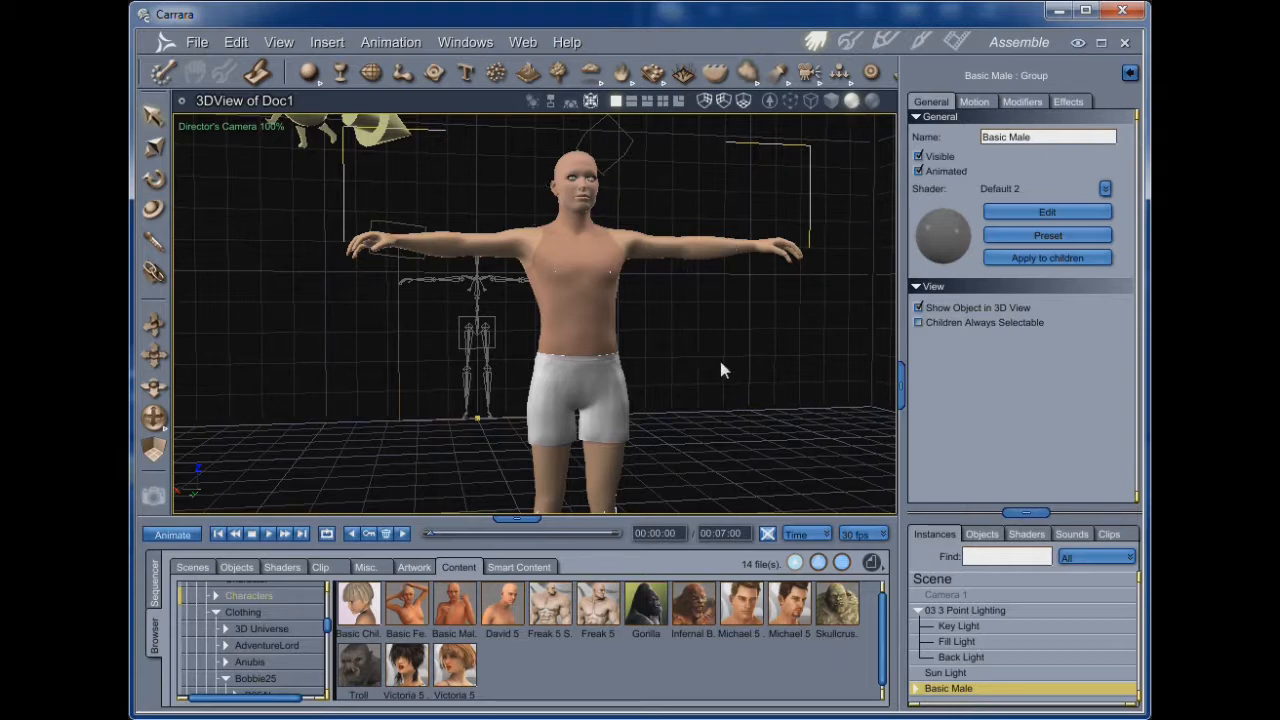
- Open the Basic Male's Actor in the Texture room and move the shader preview clear of the shading domains
left_click(918, 689)
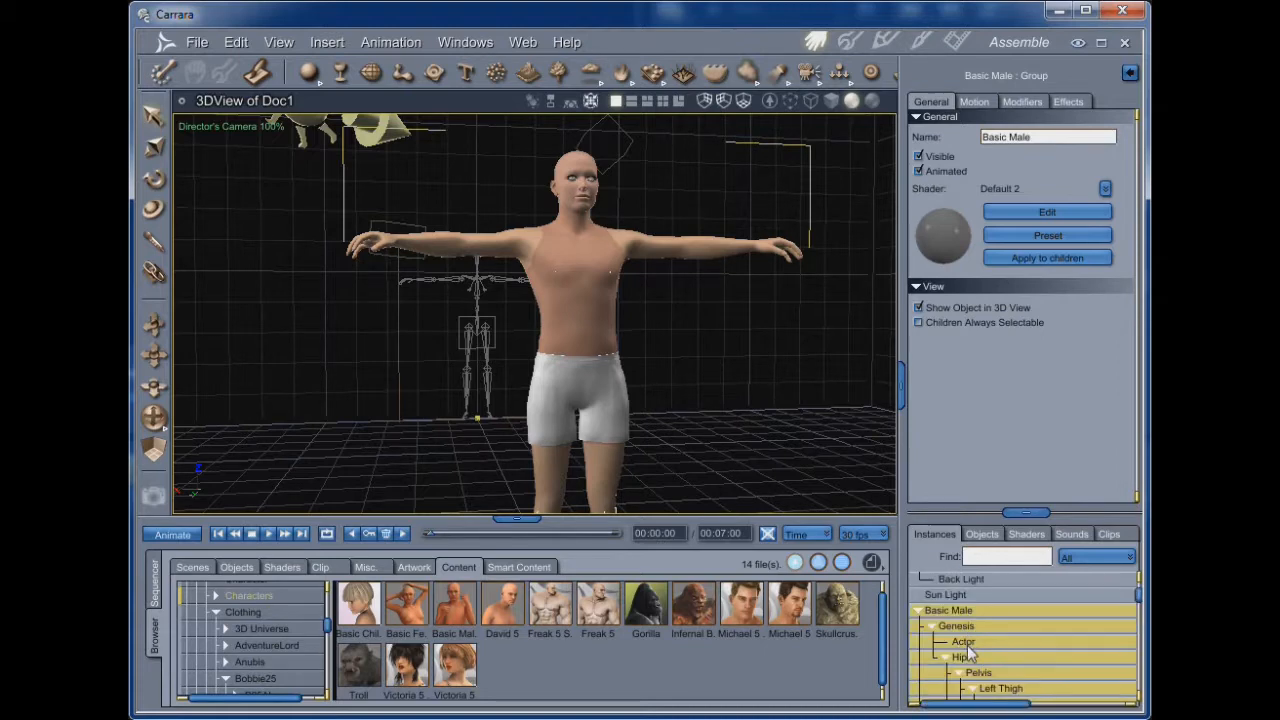
left_click(965, 642)
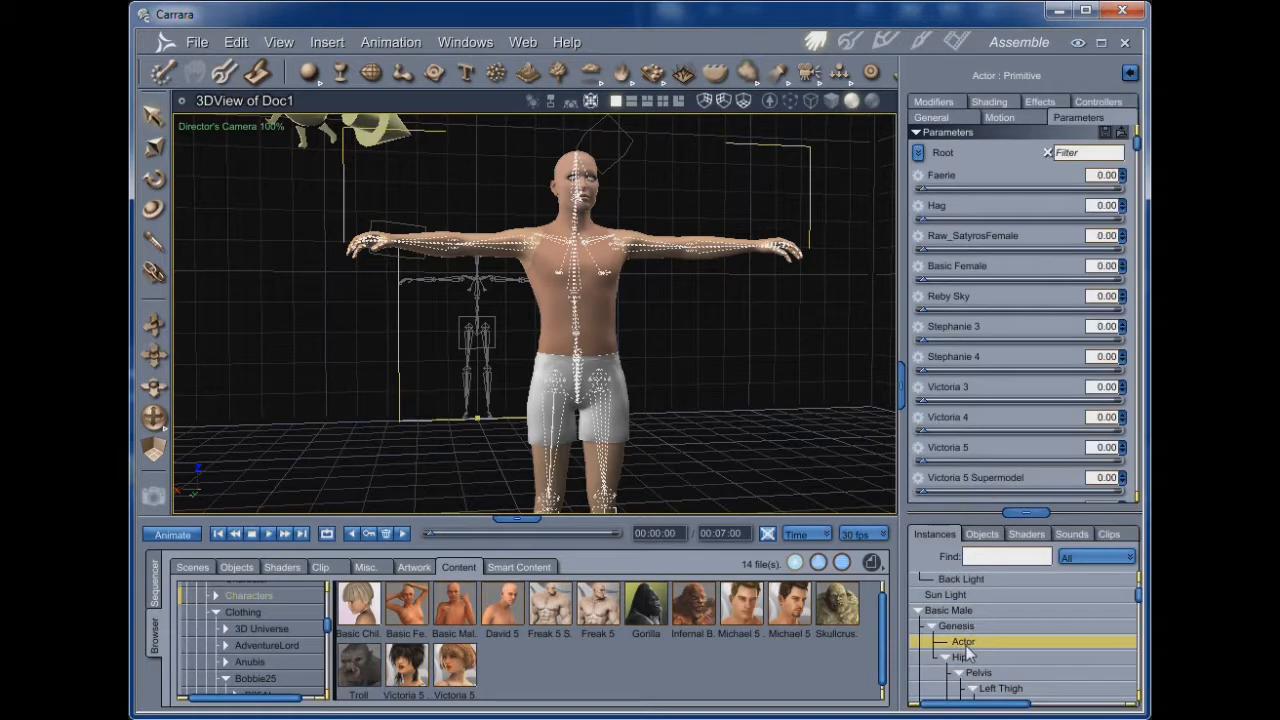
left_click(920, 42)
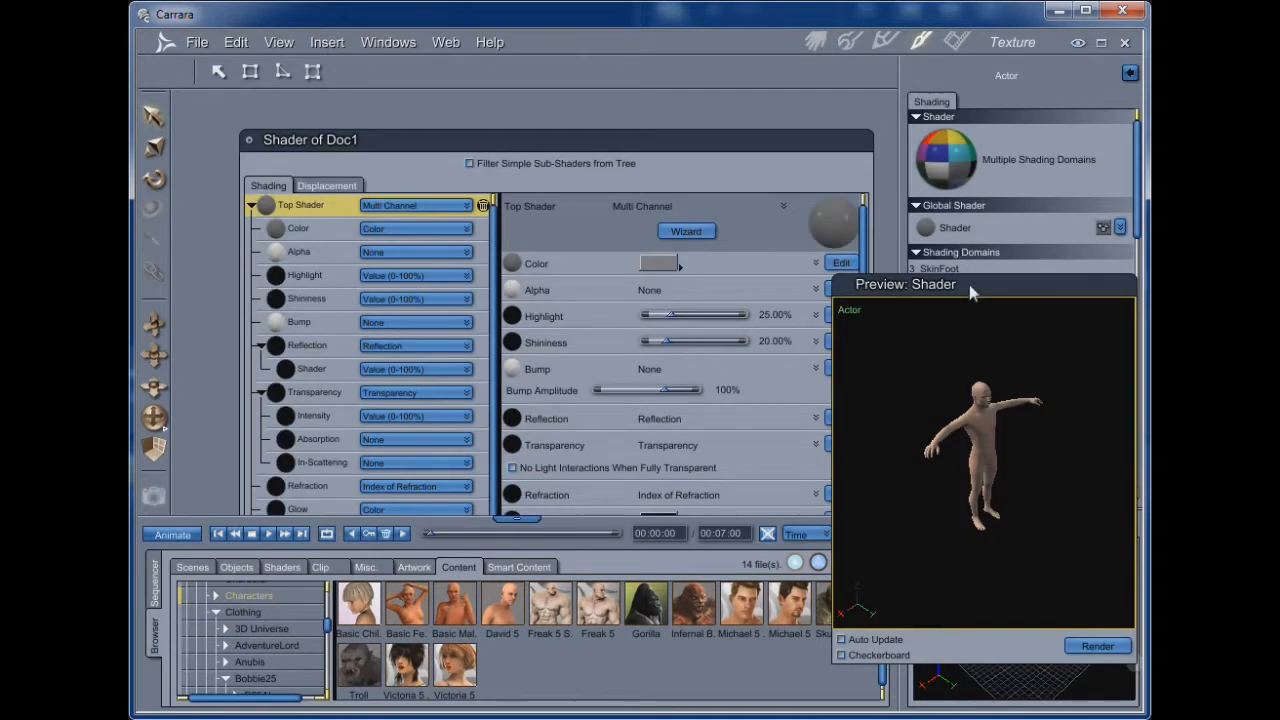
mouse_move(969, 284)
left_mouse_down()
mouse_move(669, 226)
mouse_move(789, 284)
mouse_move(700, 316)
left_mouse_up()
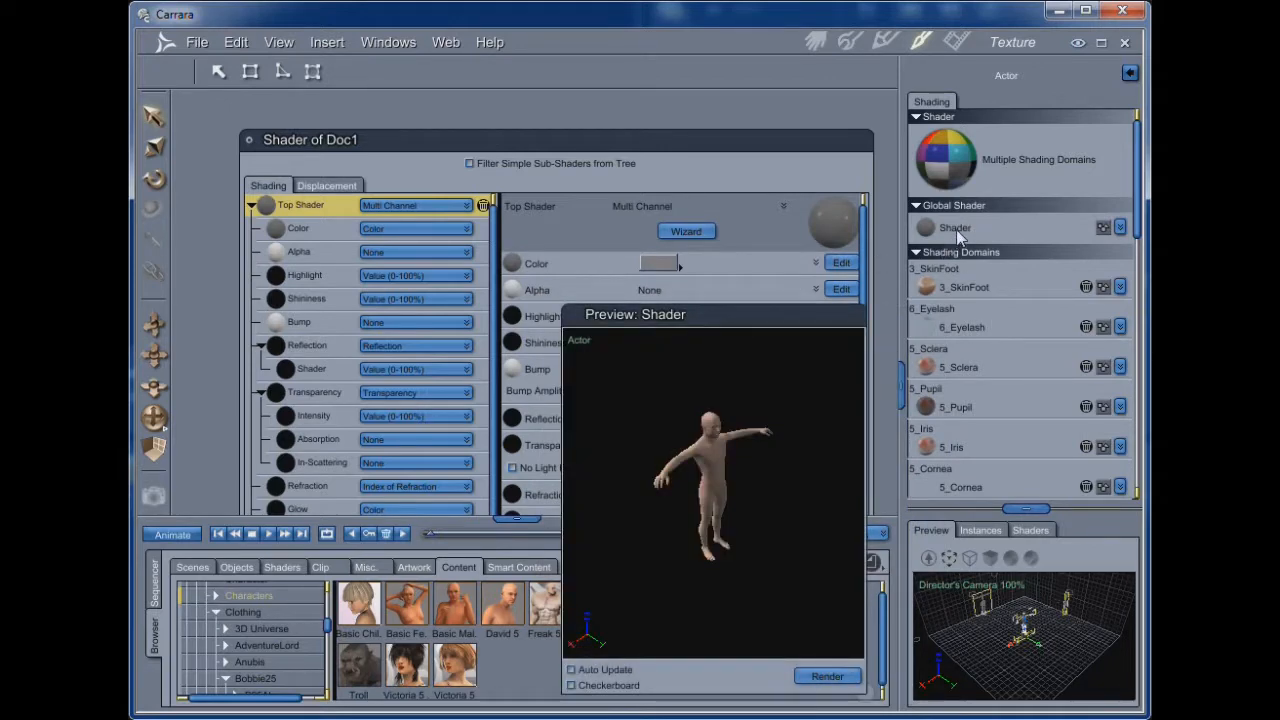
- Apply the plain grey global shader to the Actor's 3_SkinFoot domain and the eye domains down to 5_Iris
left_click_drag(957, 233, 962, 287)
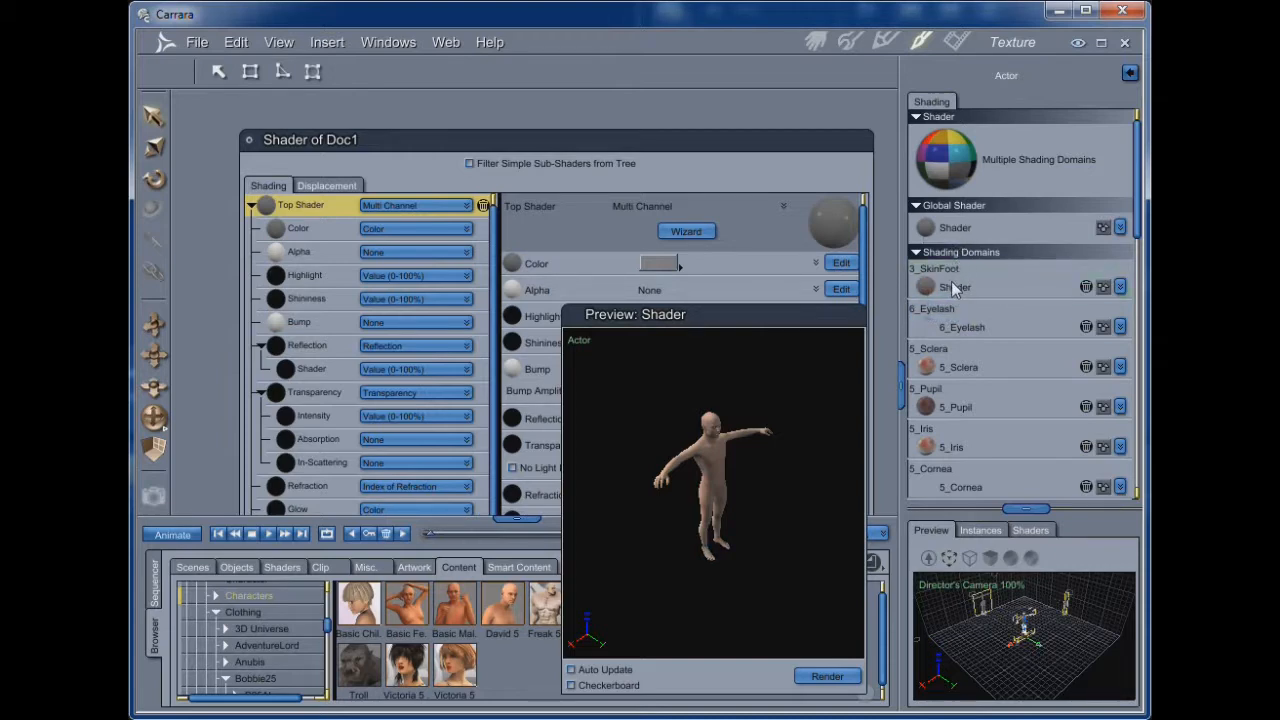
left_click_drag(955, 288, 963, 449)
scroll(963, 449, "down", 2)
- Apply the same grey shader to the following domains down to 2_Nipple, including 4_Gums, 3_SkinArm and 2_SkinTorso
left_click_drag(991, 371, 991, 406)
scroll(991, 406, "down", 2)
left_click_drag(988, 335, 975, 410)
scroll(975, 405, "down", 1)
scroll(975, 410, "down", 2)
left_click_drag(973, 340, 968, 410)
scroll(968, 405, "down", 3)
left_click_drag(967, 300, 968, 337)
left_click_drag(968, 337, 970, 380)
scroll(970, 390, "down", 3)
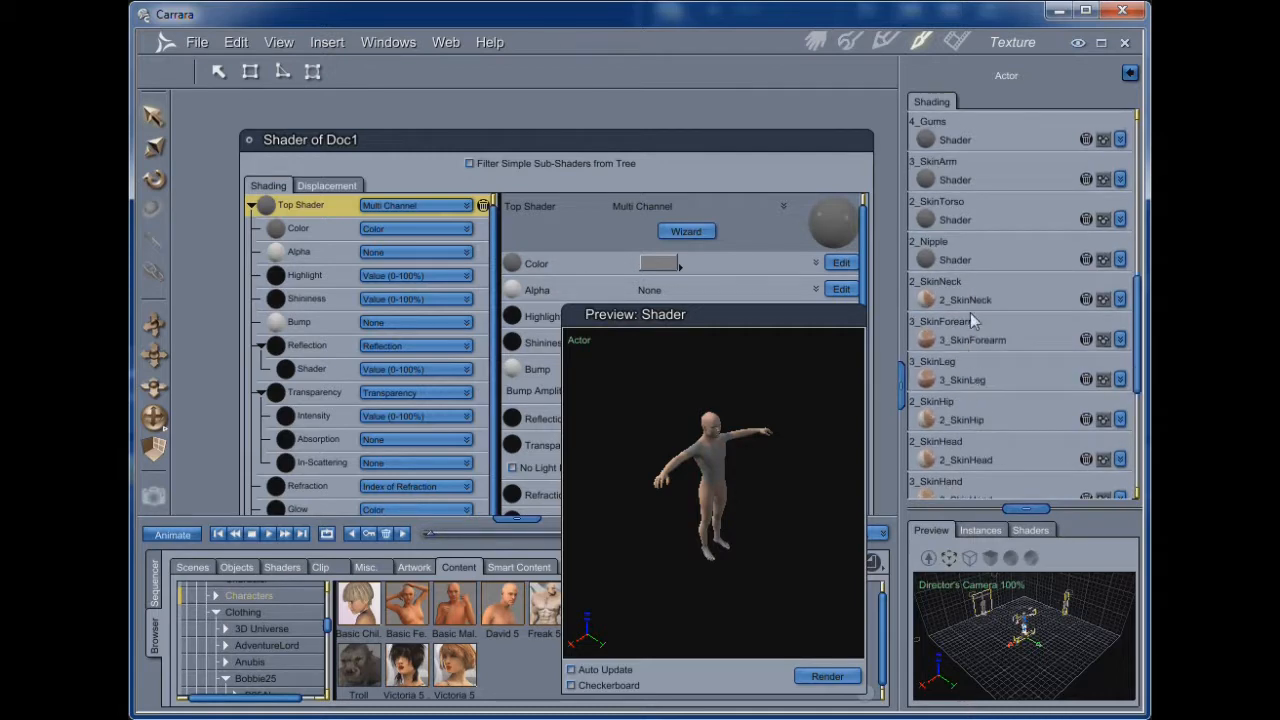
- Apply the grey shader to the remaining domains from 2_SkinNeck onward, including the legs, head, hands, lips, face and fingernails
left_click_drag(965, 267, 952, 420)
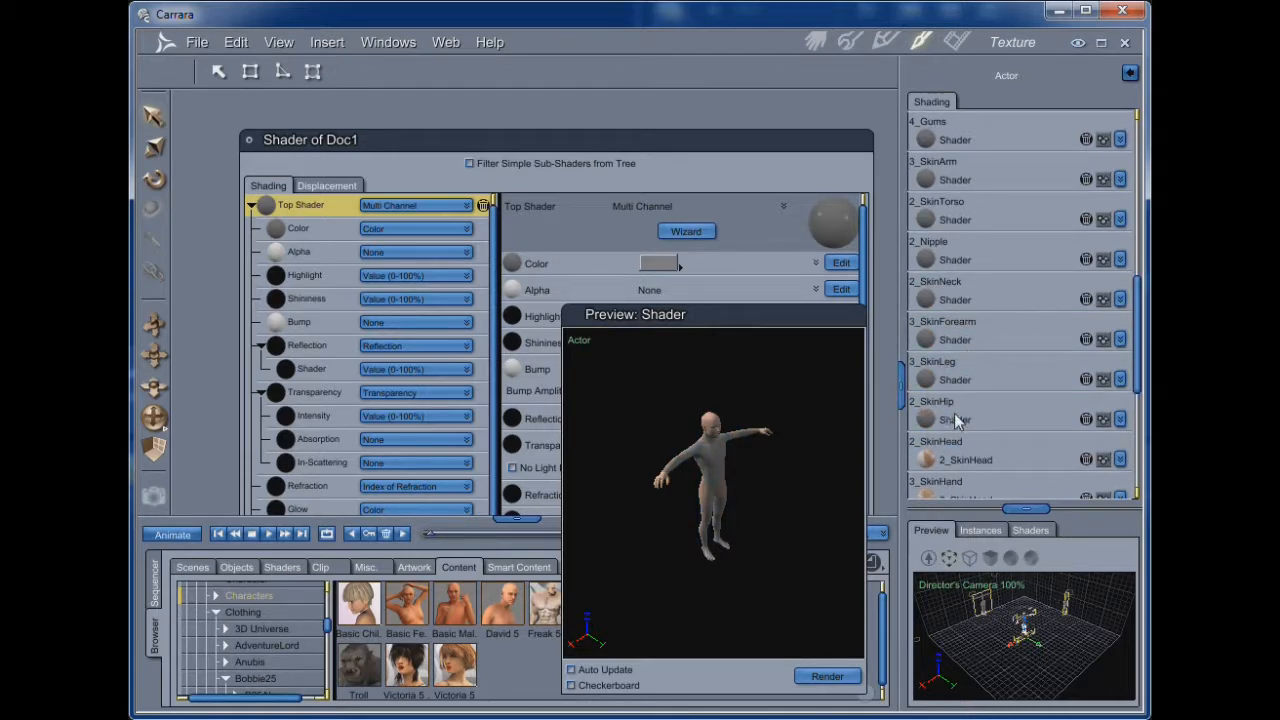
scroll(966, 392, "down", 3)
left_click_drag(960, 316, 963, 425)
scroll(965, 422, "down", 4)
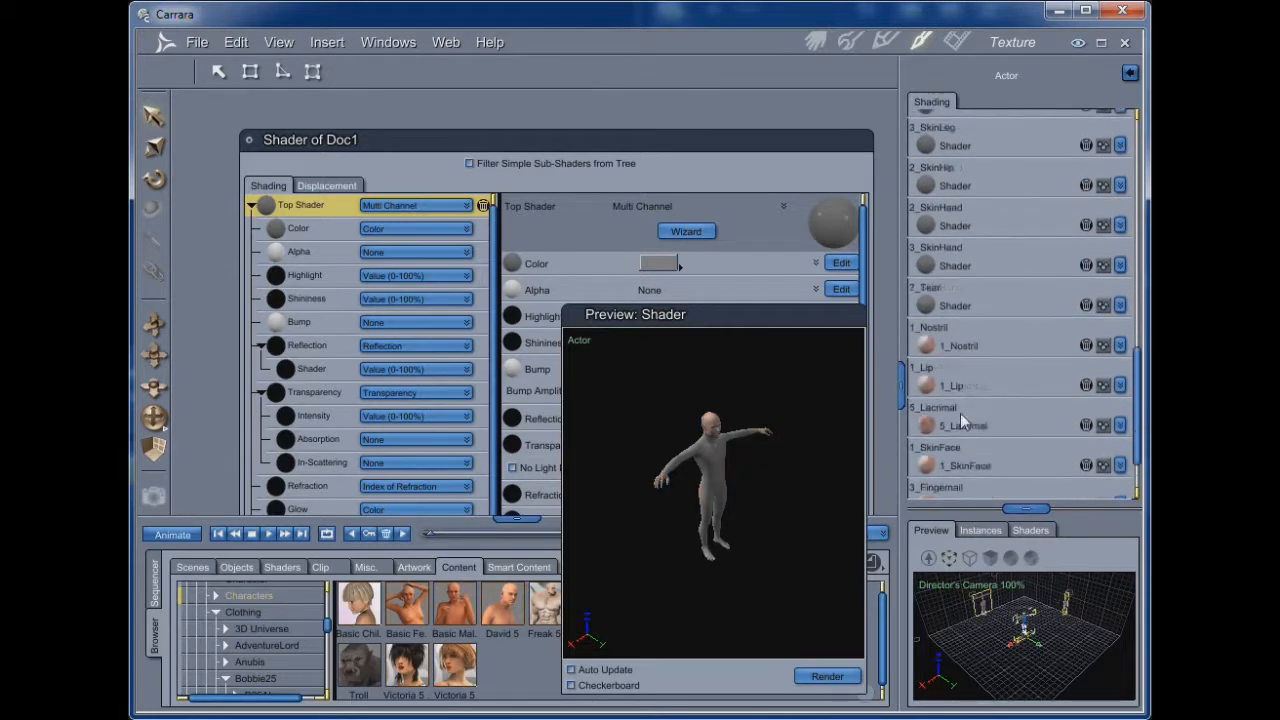
left_click_drag(966, 274, 967, 388)
left_click_drag(962, 430, 950, 482)
scroll(984, 430, "down", 1)
- Rearrange the shader and preview windows, and set the grey shader's Highlight to 6.52% and Shininess to 0%
left_click_drag(722, 145, 683, 118)
left_click_drag(666, 318, 948, 122)
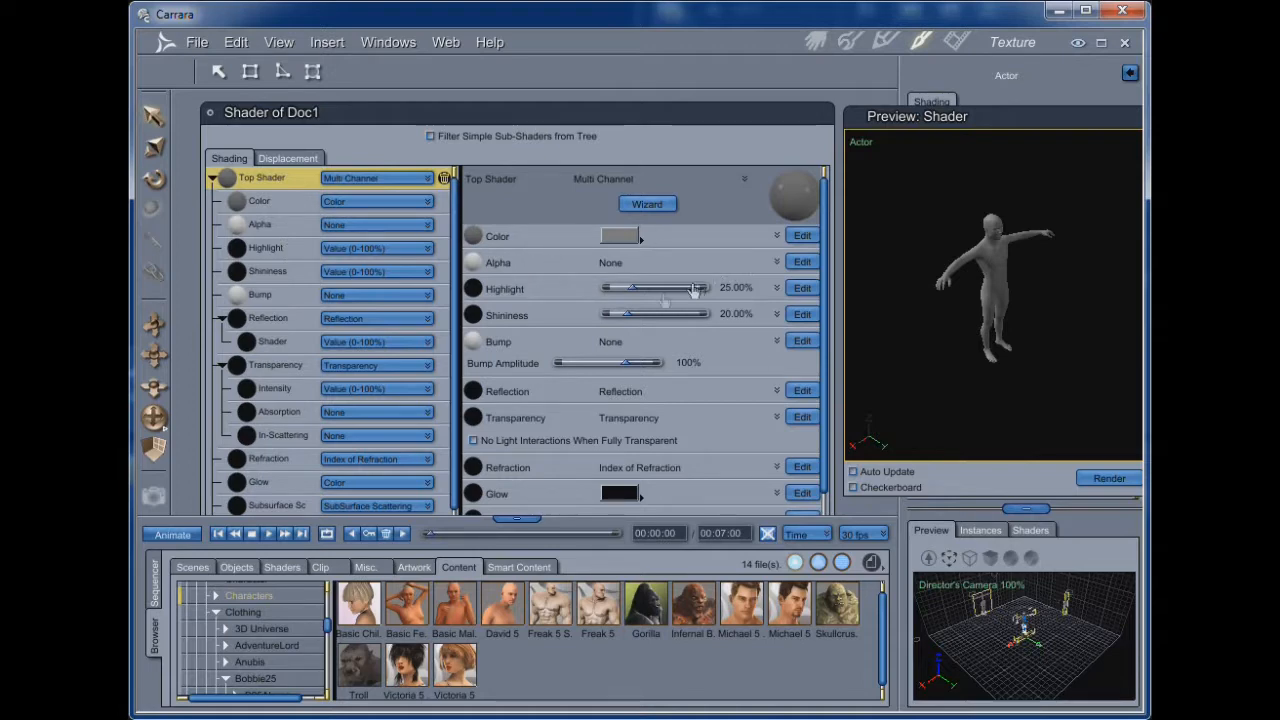
left_click_drag(633, 292, 622, 293)
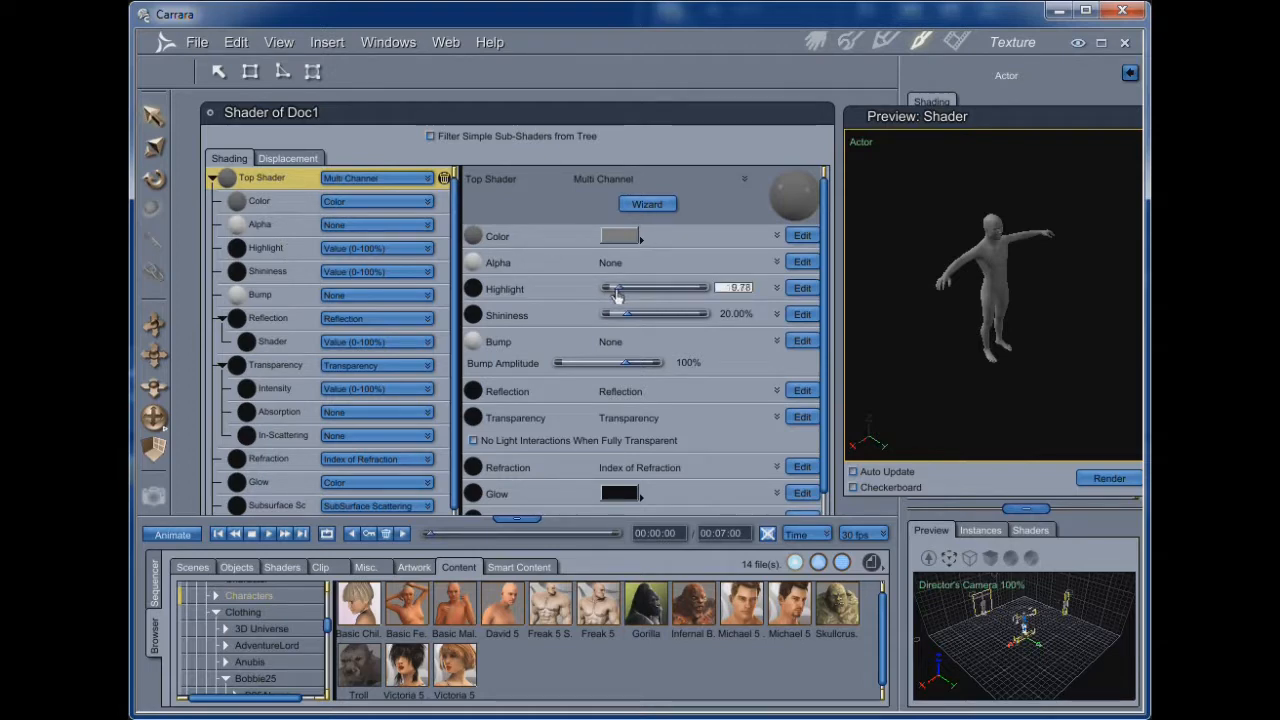
left_click_drag(627, 314, 602, 316)
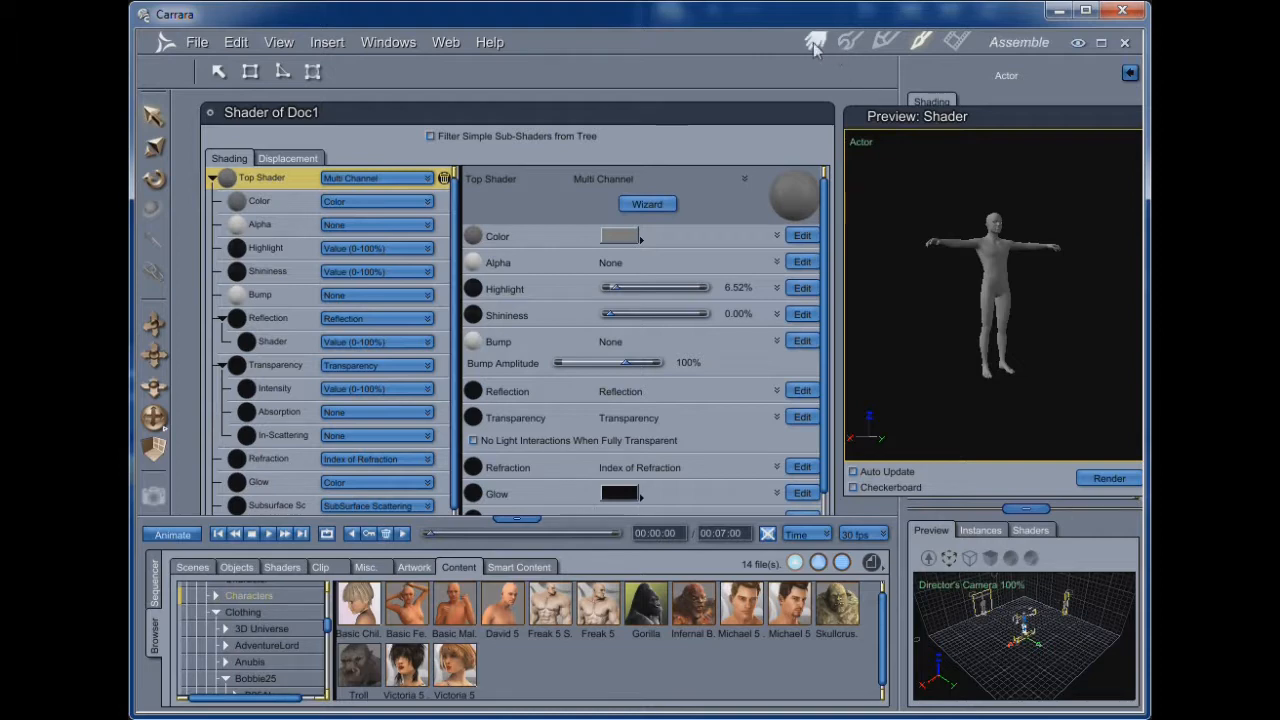
- Return to the Assemble room and select the Basic Male group
left_click(815, 44)
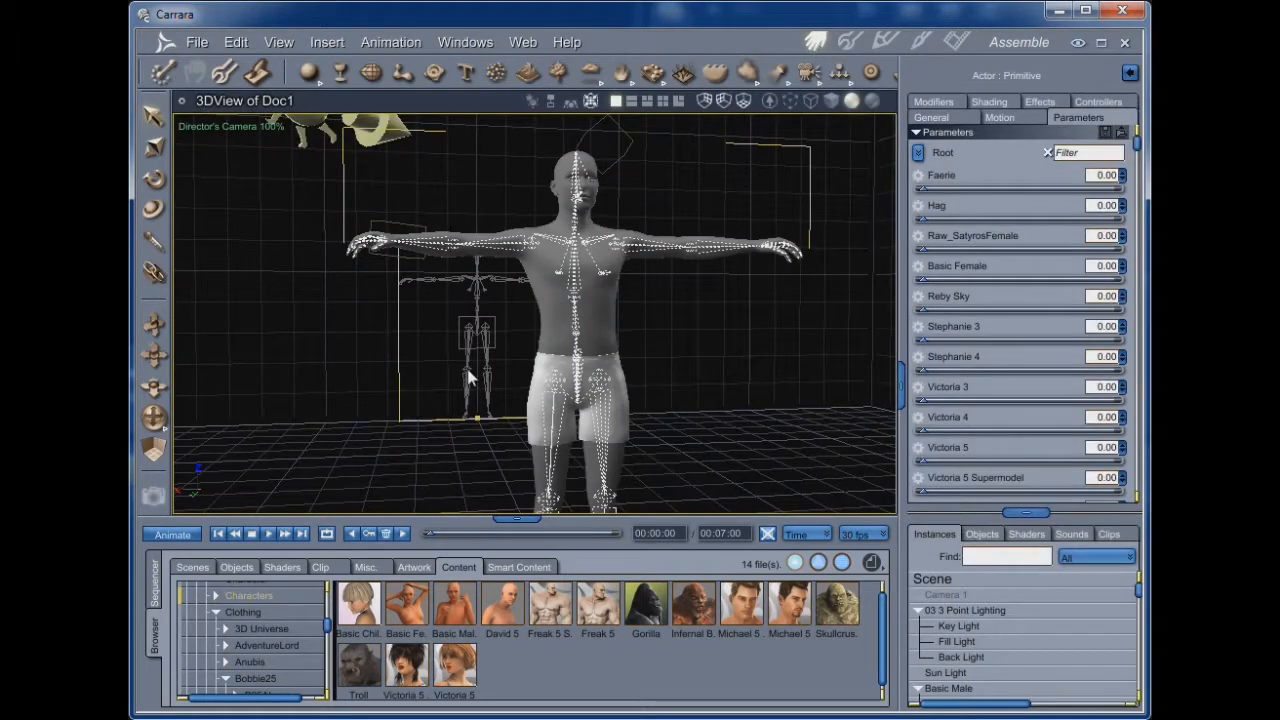
left_click(948, 689)
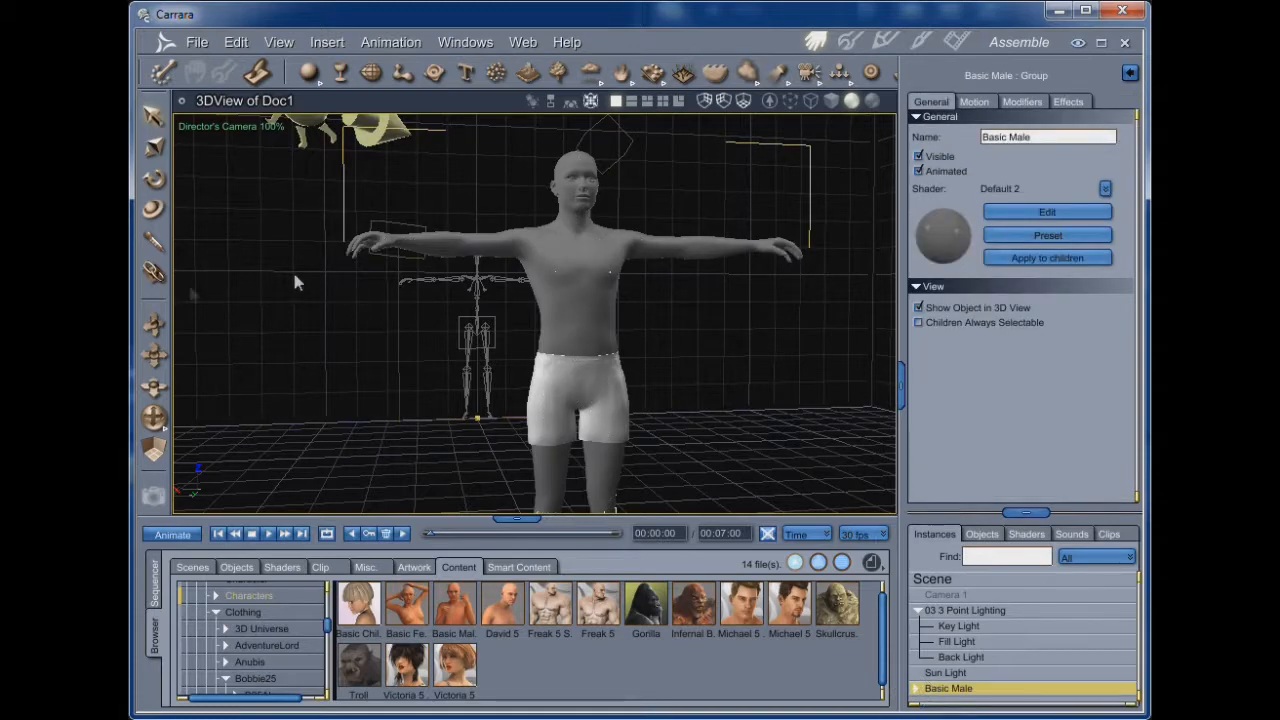
left_click_drag(154, 420, 190, 436)
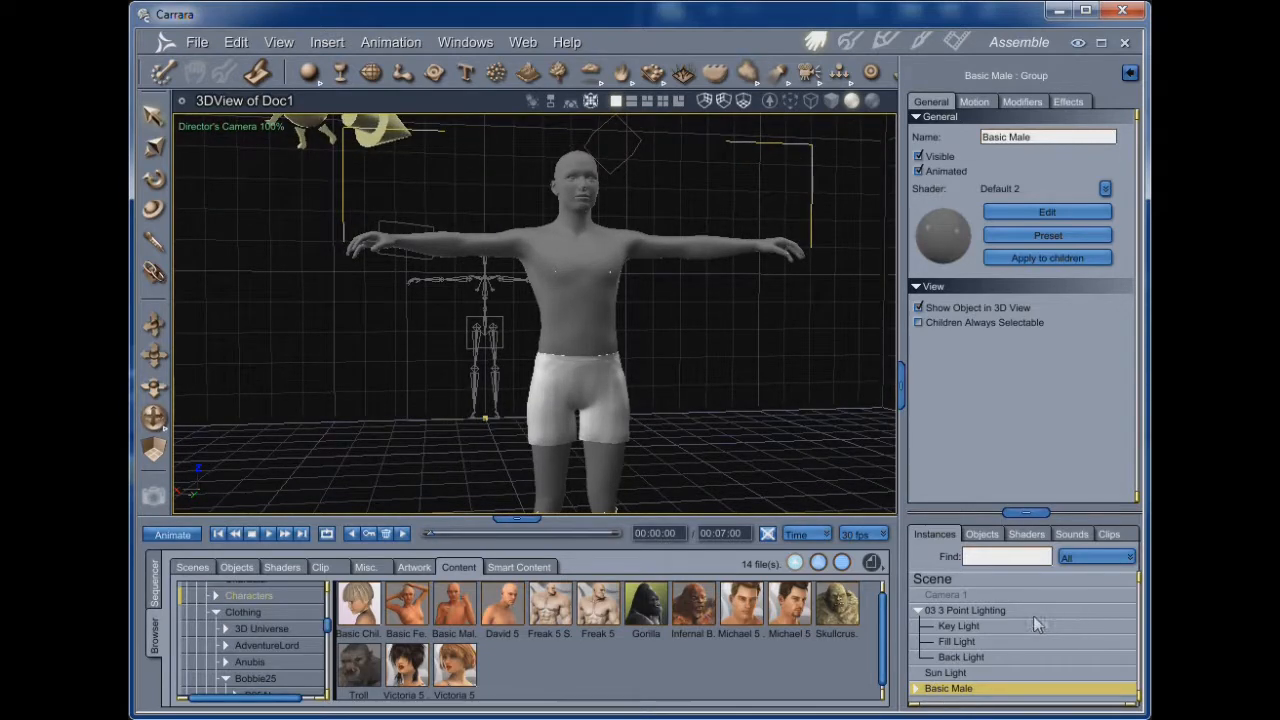
- Inspect the B25Boxers Actor's shader and preview in the Texture room, and return to the Assemble room
left_click(916, 688)
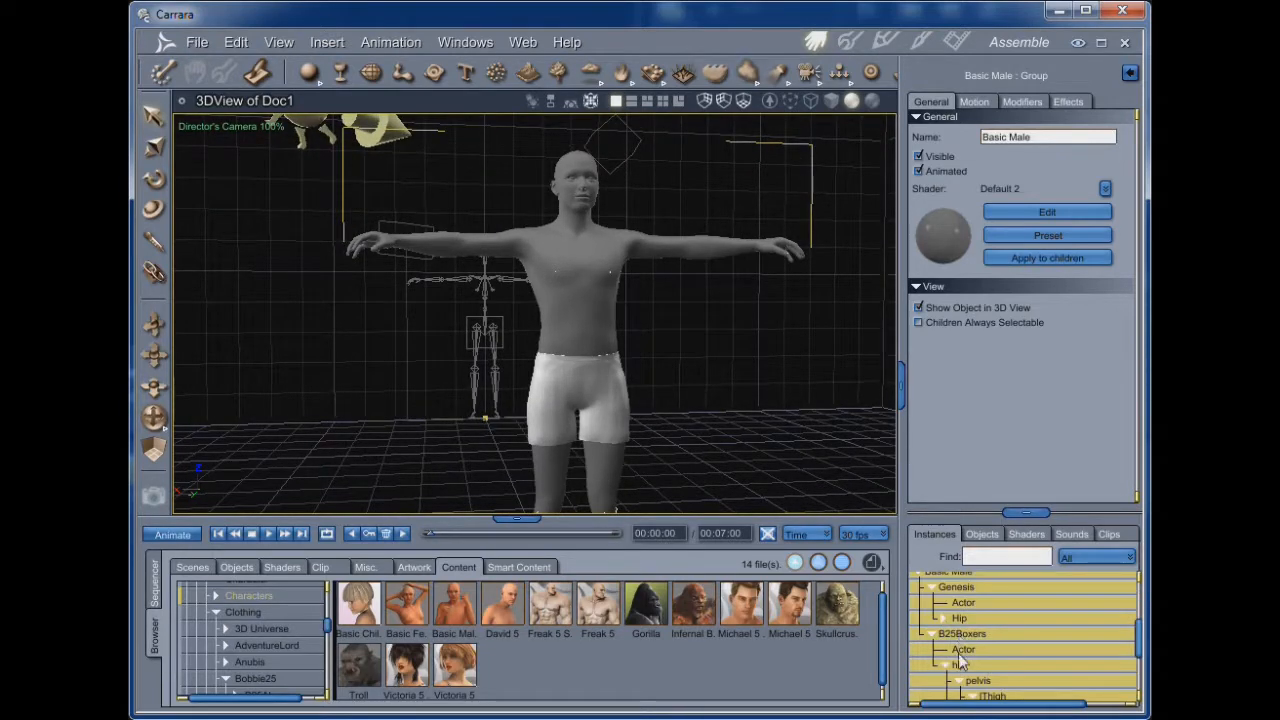
left_click(963, 650)
left_click(921, 42)
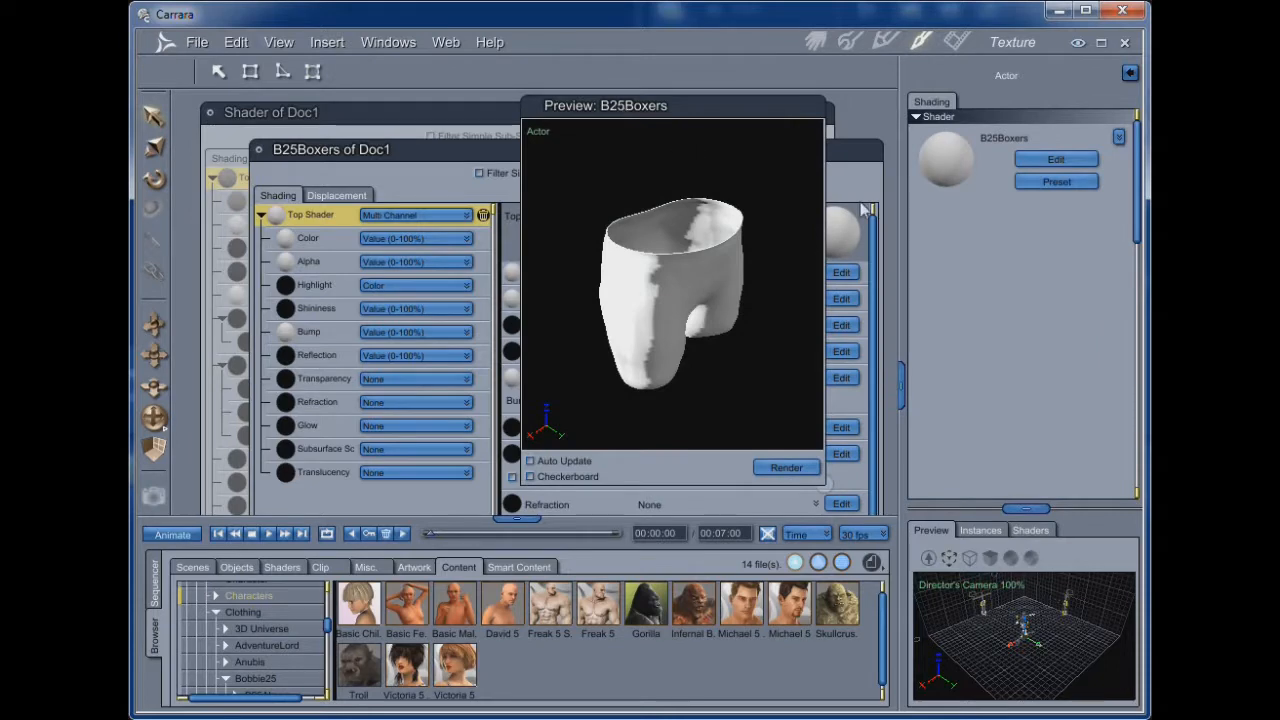
left_click_drag(730, 115, 866, 124)
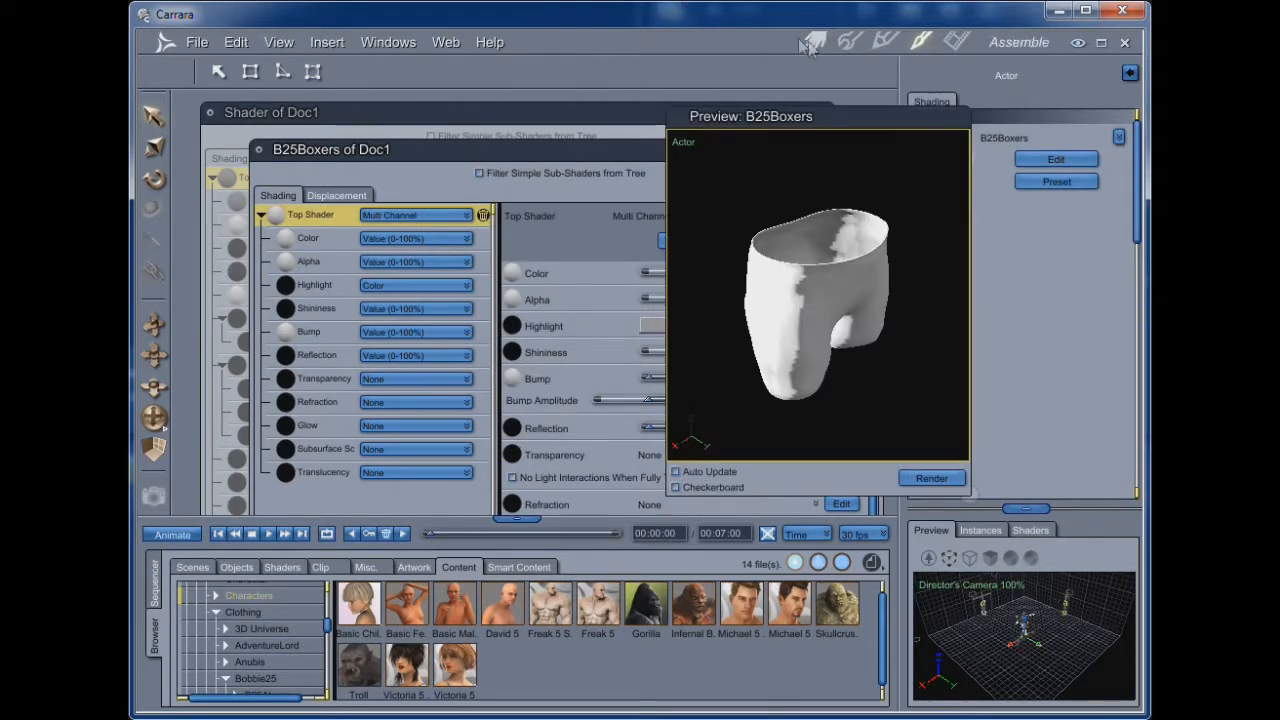
left_click(815, 42)
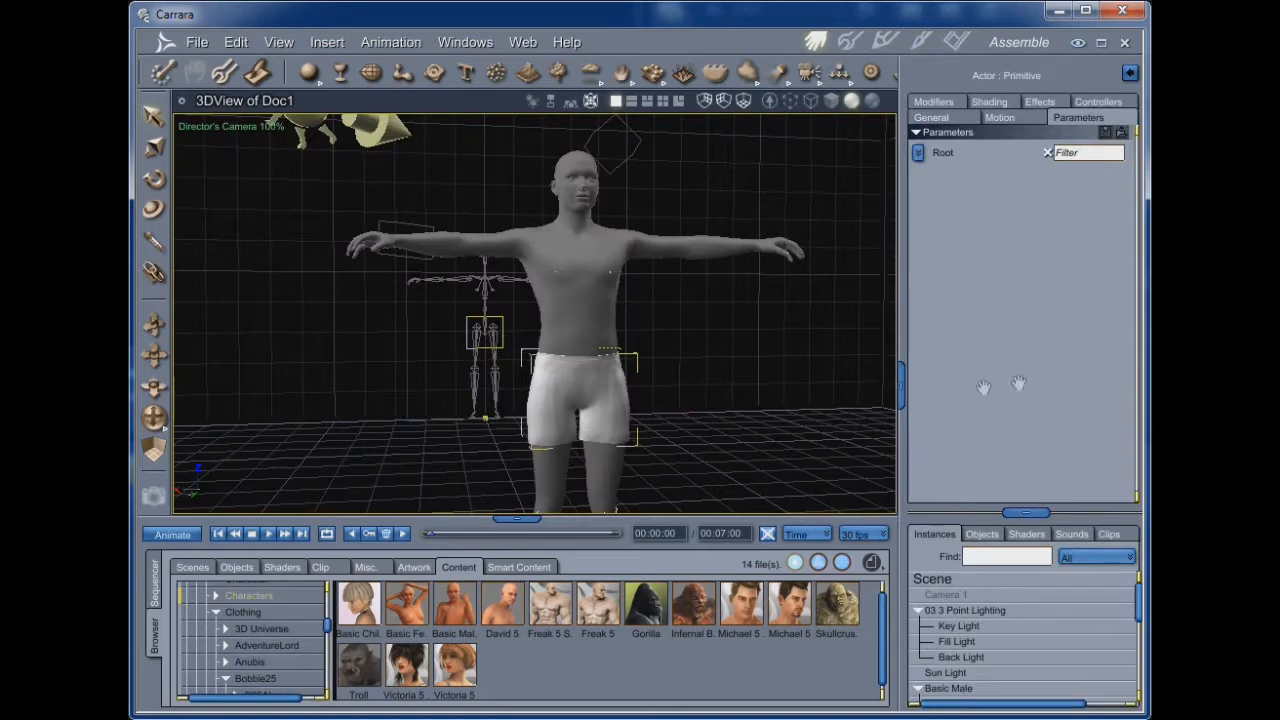
- Assign the existing grey master shader named Shader to the B25Boxers Actor
left_click(931, 117)
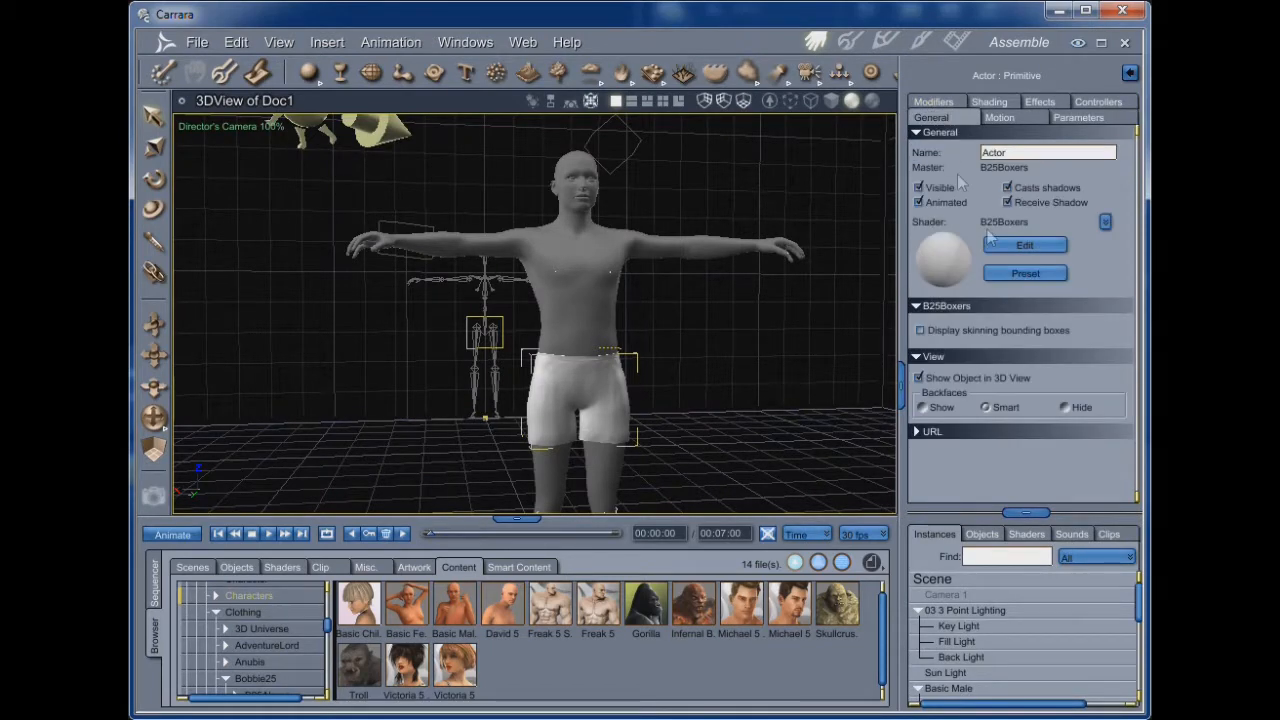
left_click(1105, 222)
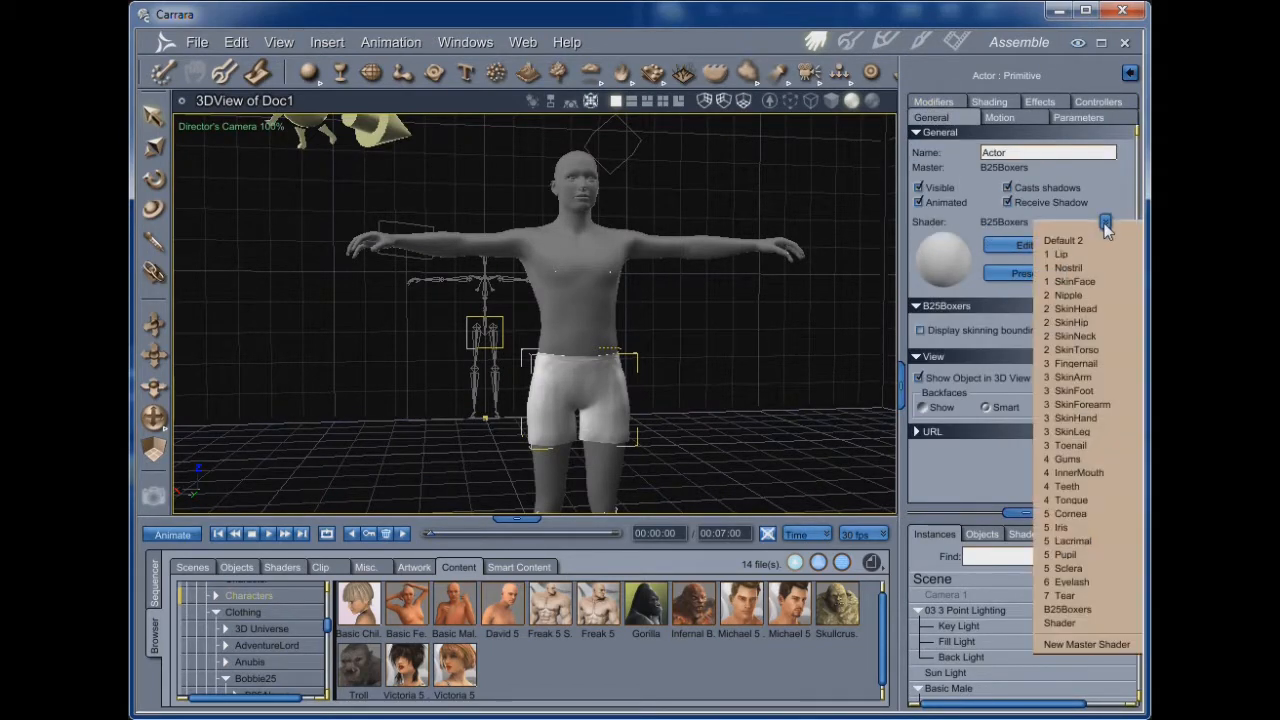
left_click(1058, 623)
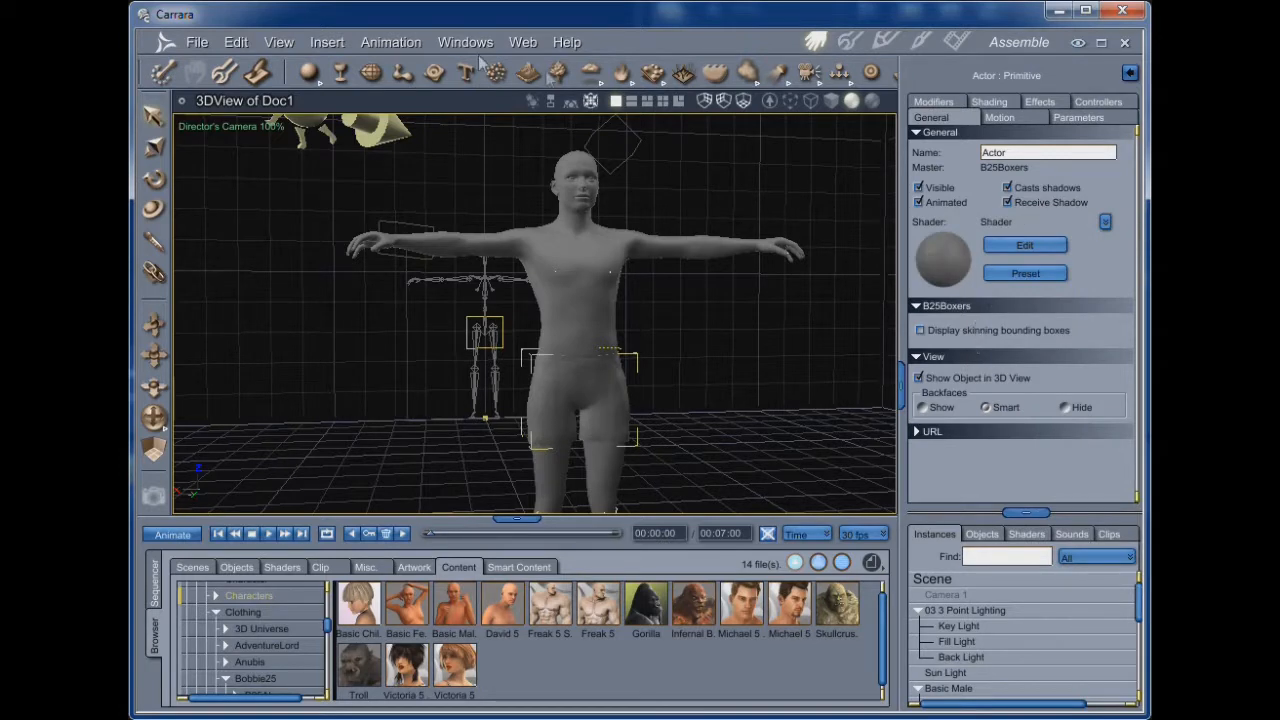
- Remove the scene's unused master shaders and consolidate its duplicate shaders
left_click(238, 44)
mouse_move(287, 161)
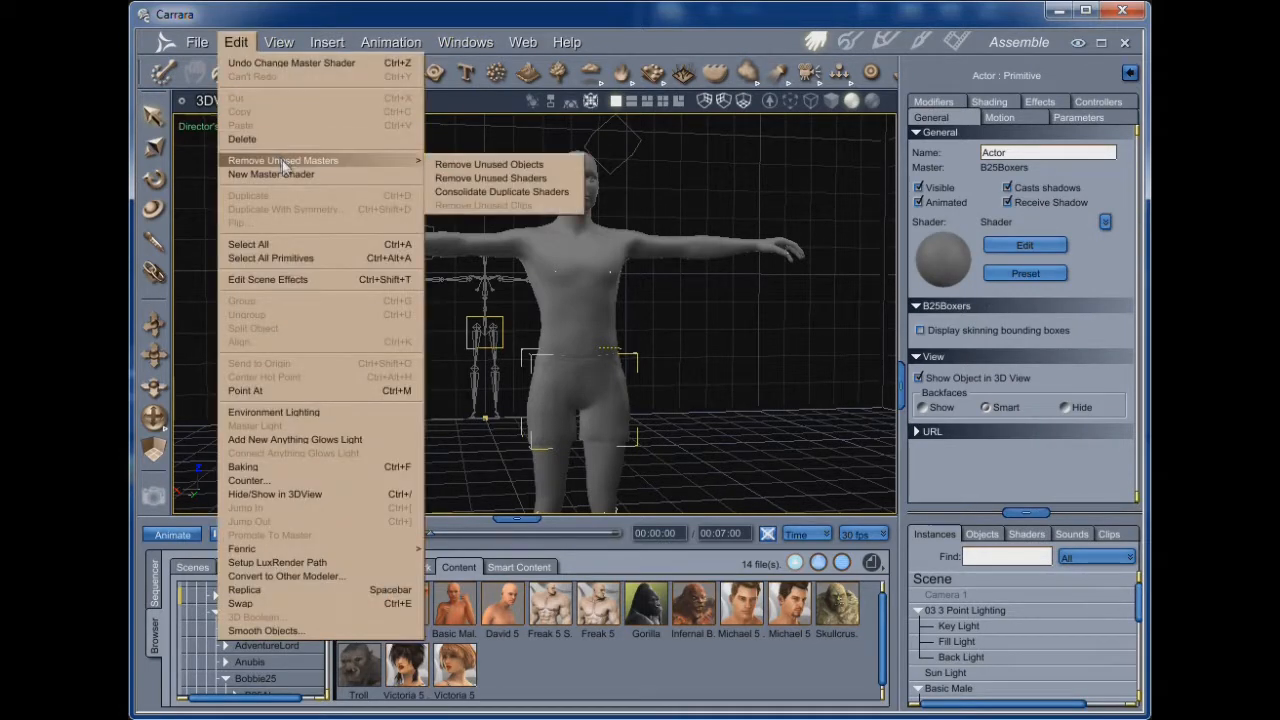
left_click(520, 177)
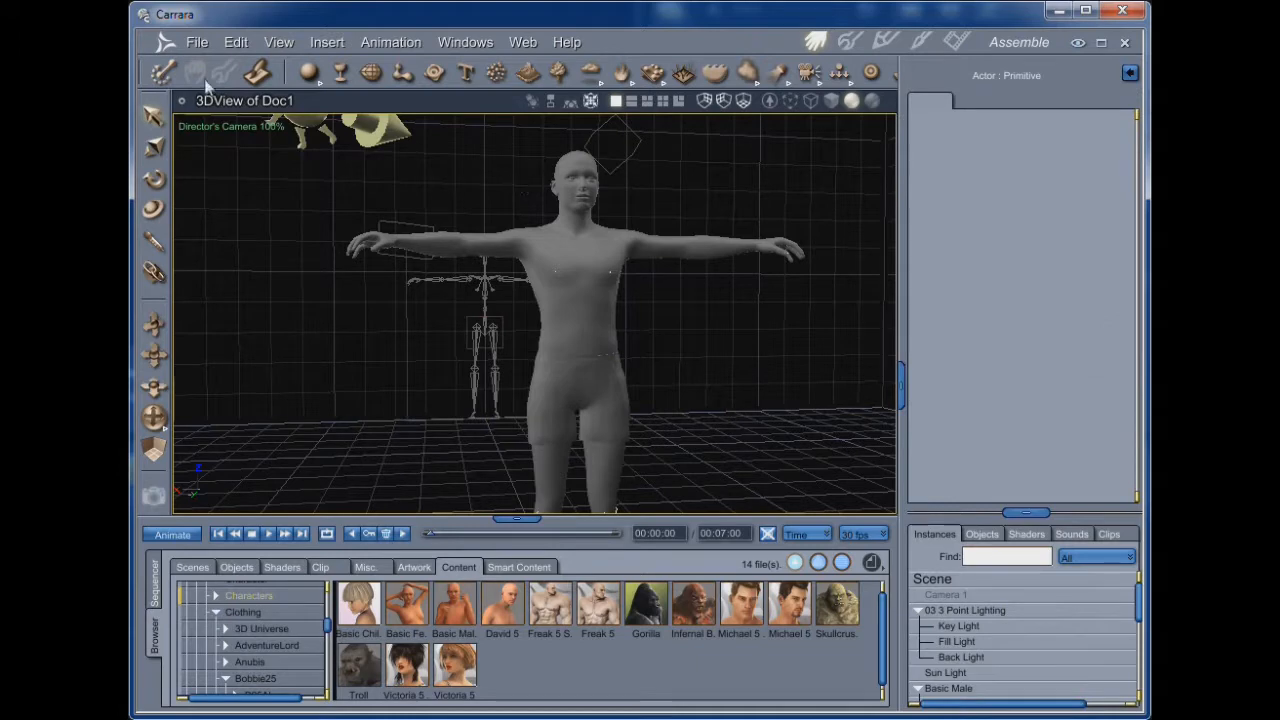
left_click(236, 42)
mouse_move(288, 162)
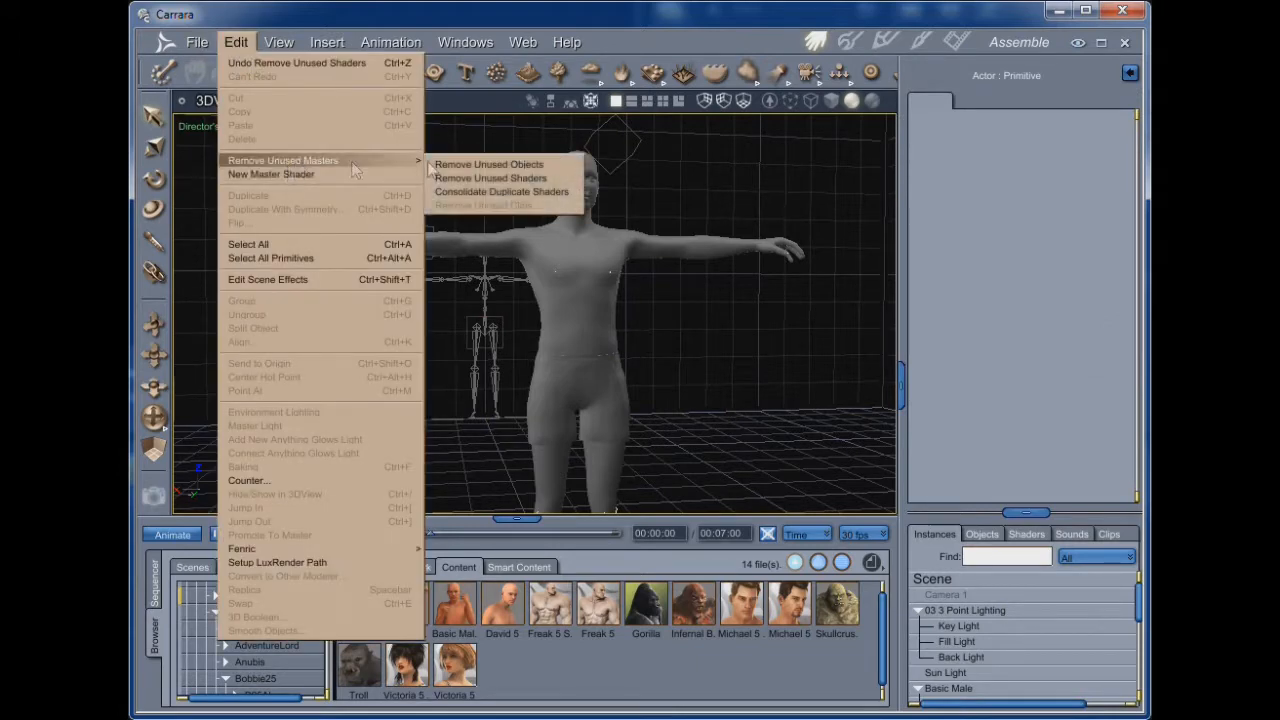
left_click(496, 191)
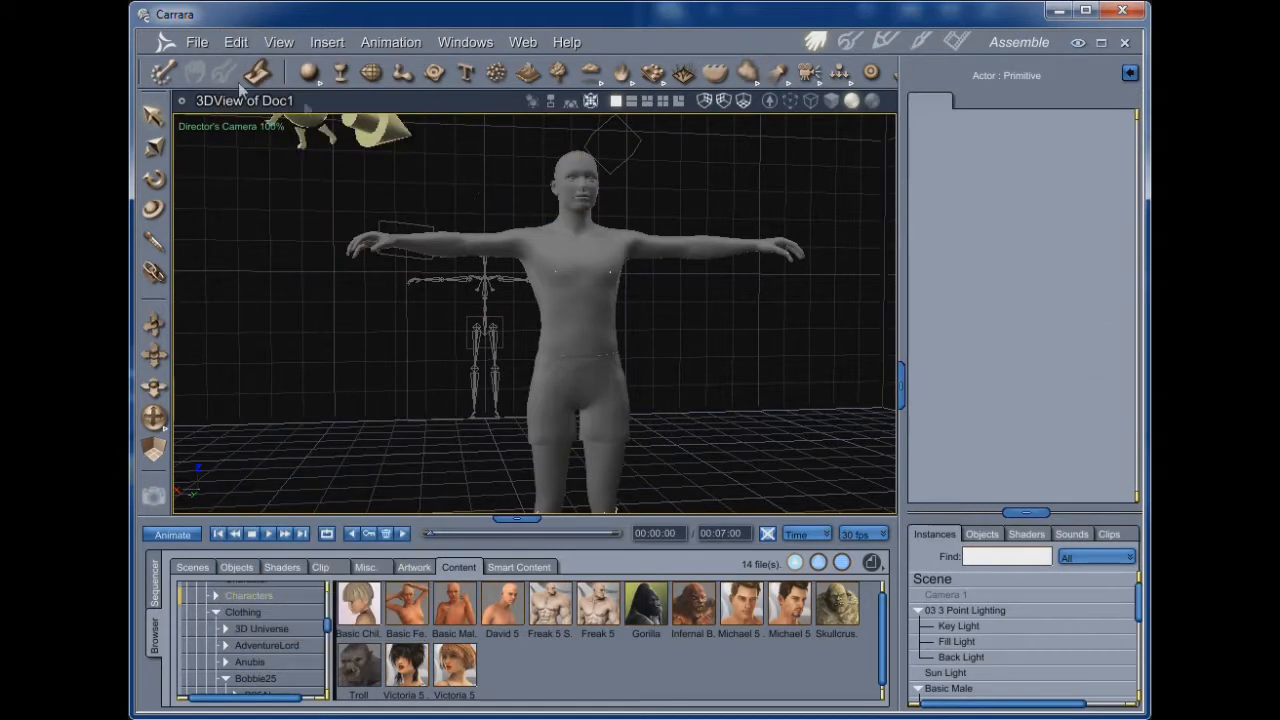
- Remove the unused master objects from the scene
left_click(236, 42)
mouse_move(290, 162)
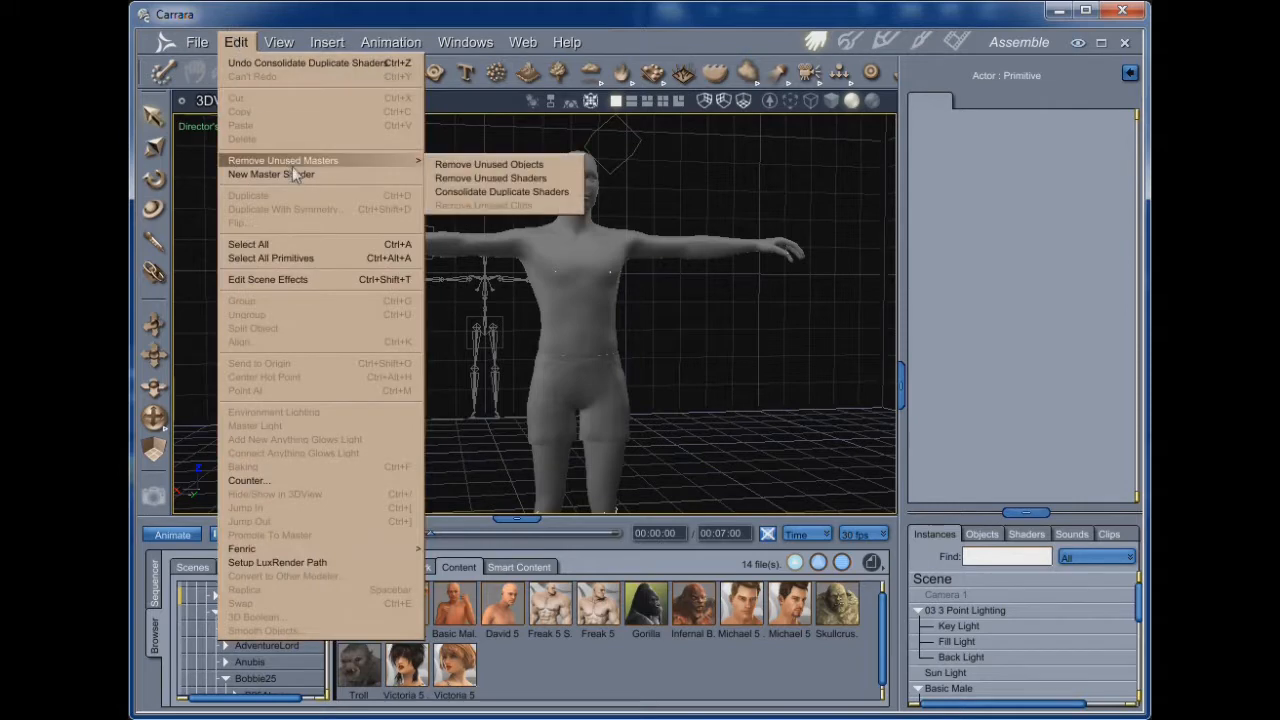
left_click(483, 164)
- Abort the running render and enlarge the viewing area to show the whole Doc2 image
left_click_drag(155, 420, 395, 420)
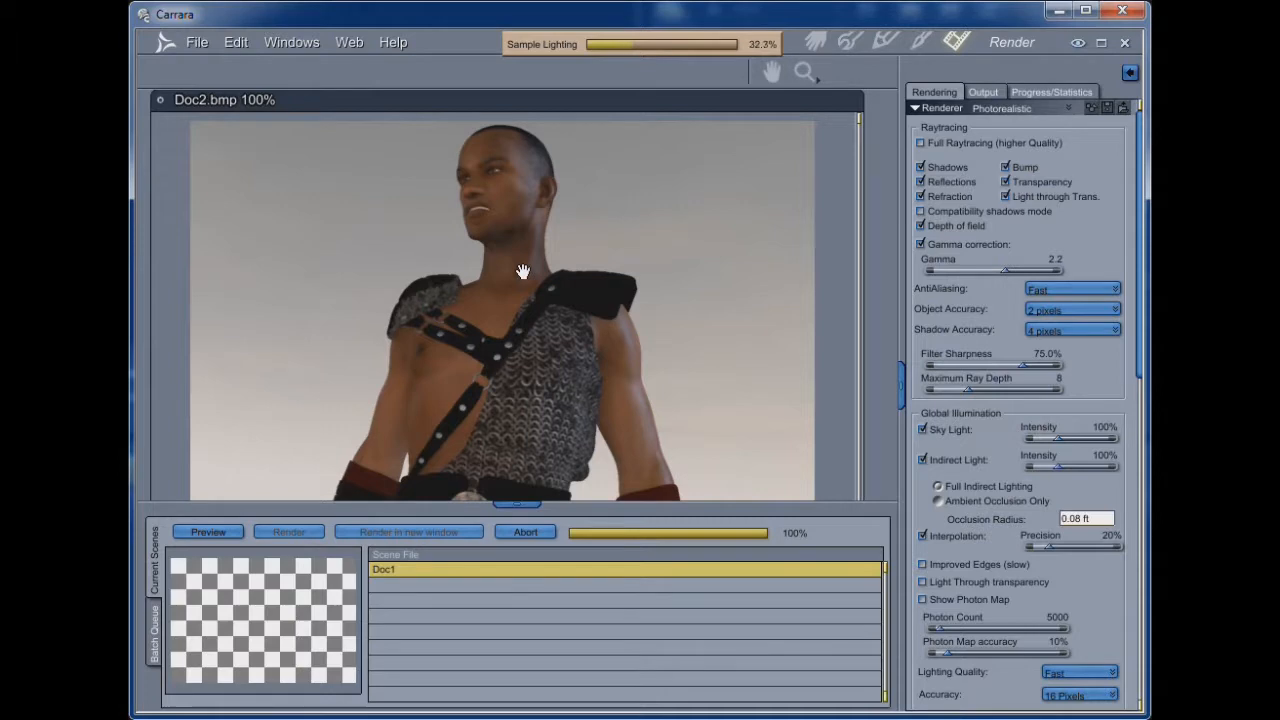
left_click(545, 535)
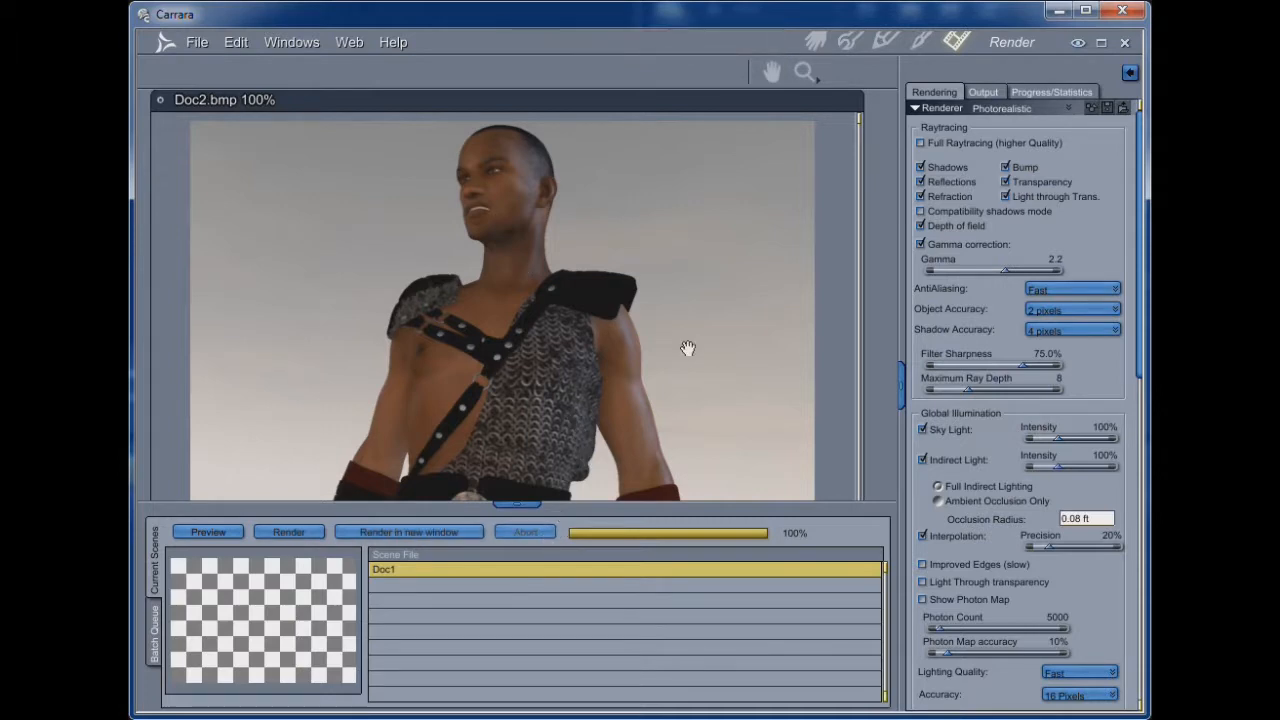
left_click(522, 502)
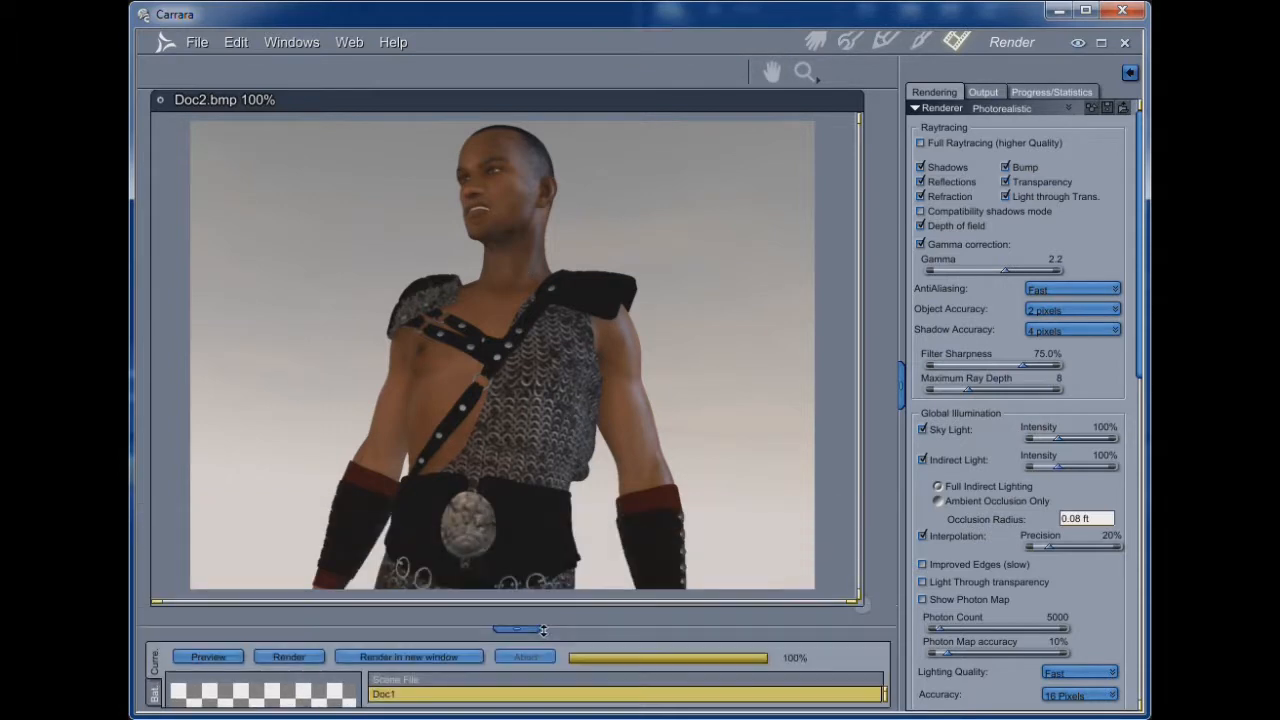
- Save the Doc2 render as Doc2.jpg in the Test folder at High JPEG quality, and close its window
left_click(199, 42)
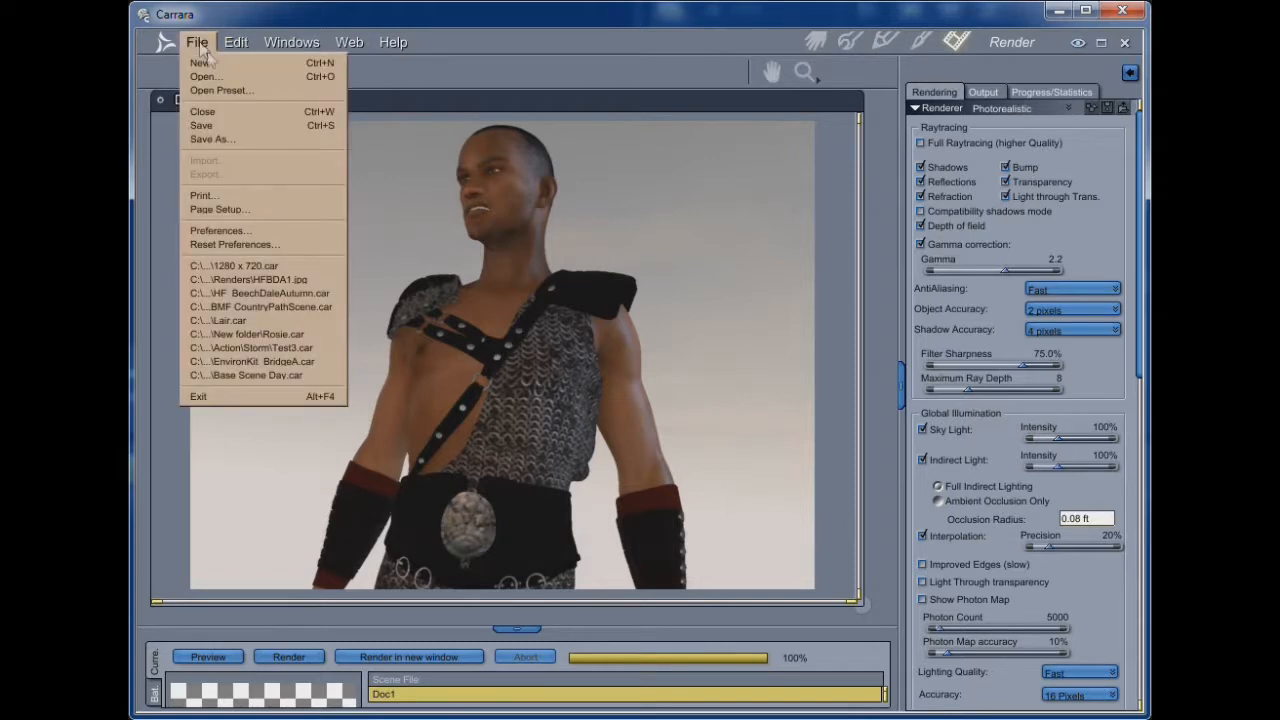
left_click(237, 140)
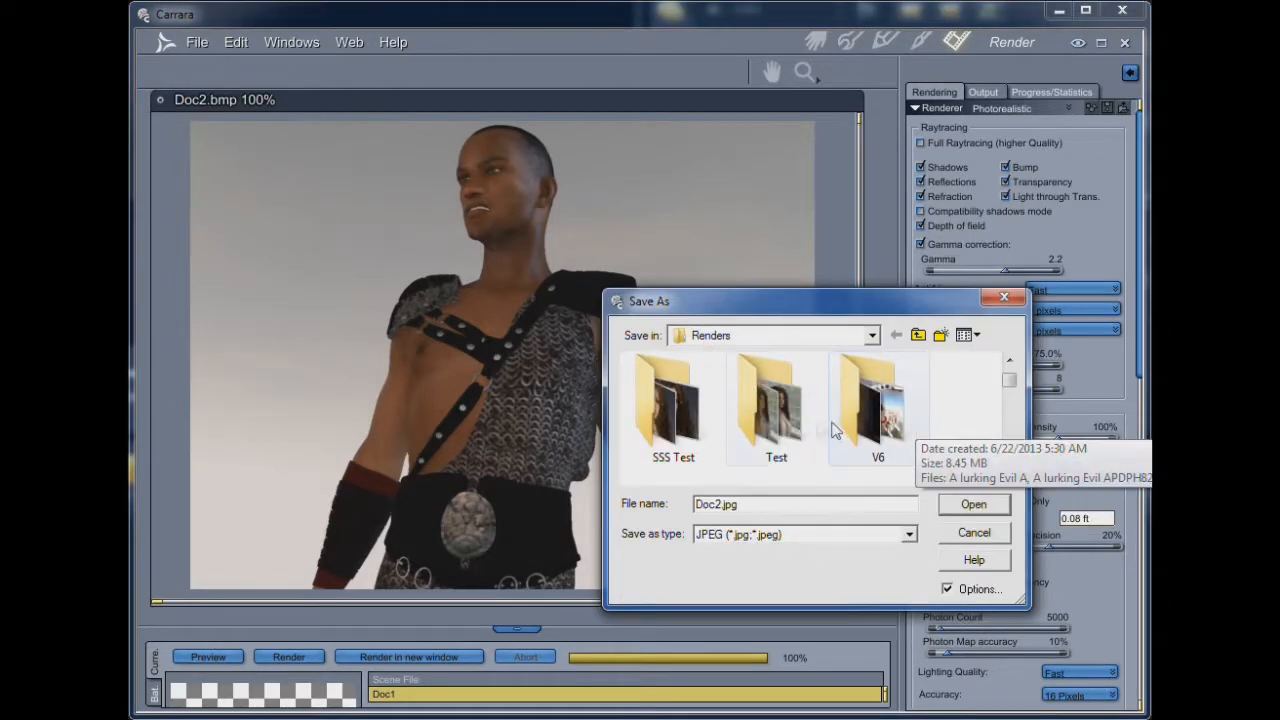
double_click(797, 416)
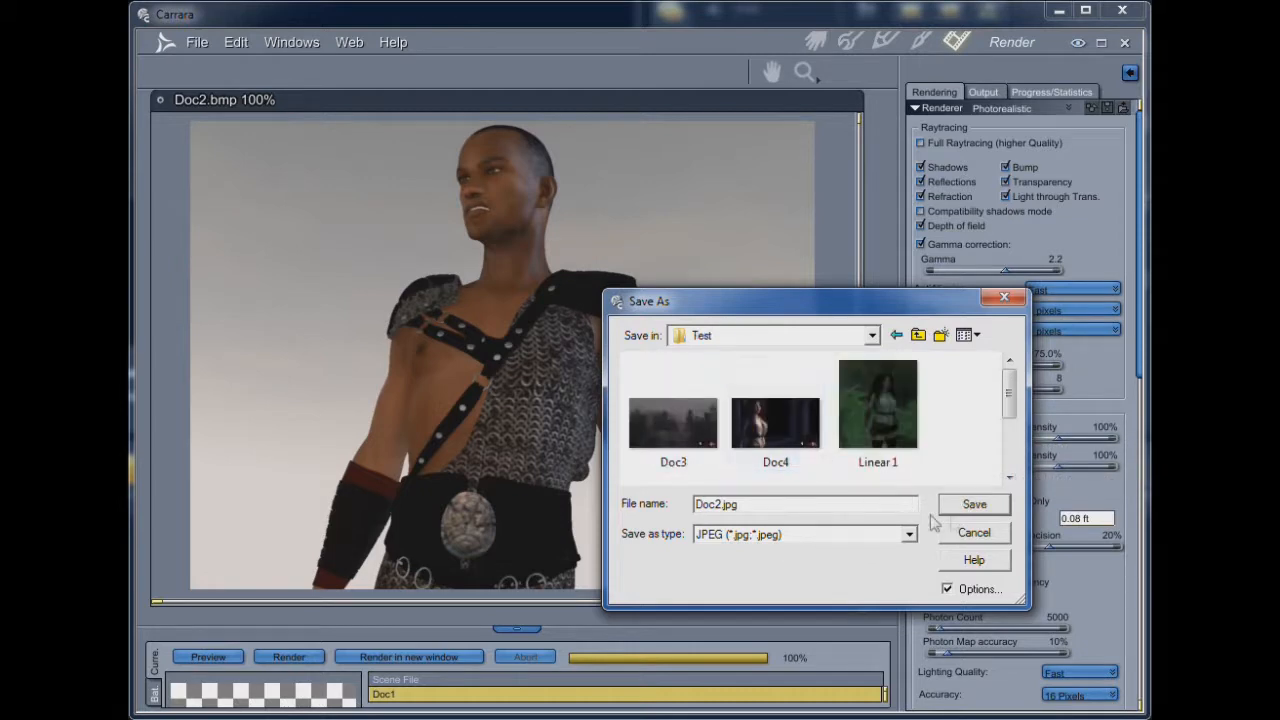
left_click(962, 505)
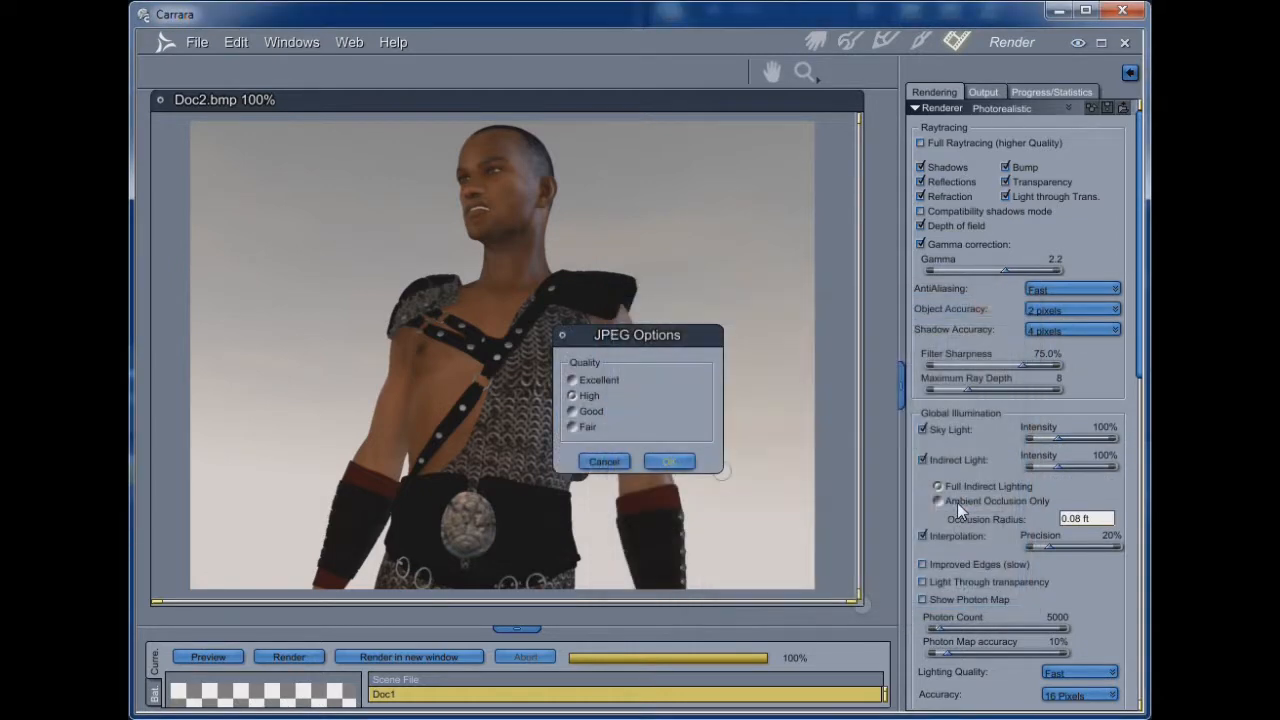
left_click(669, 461)
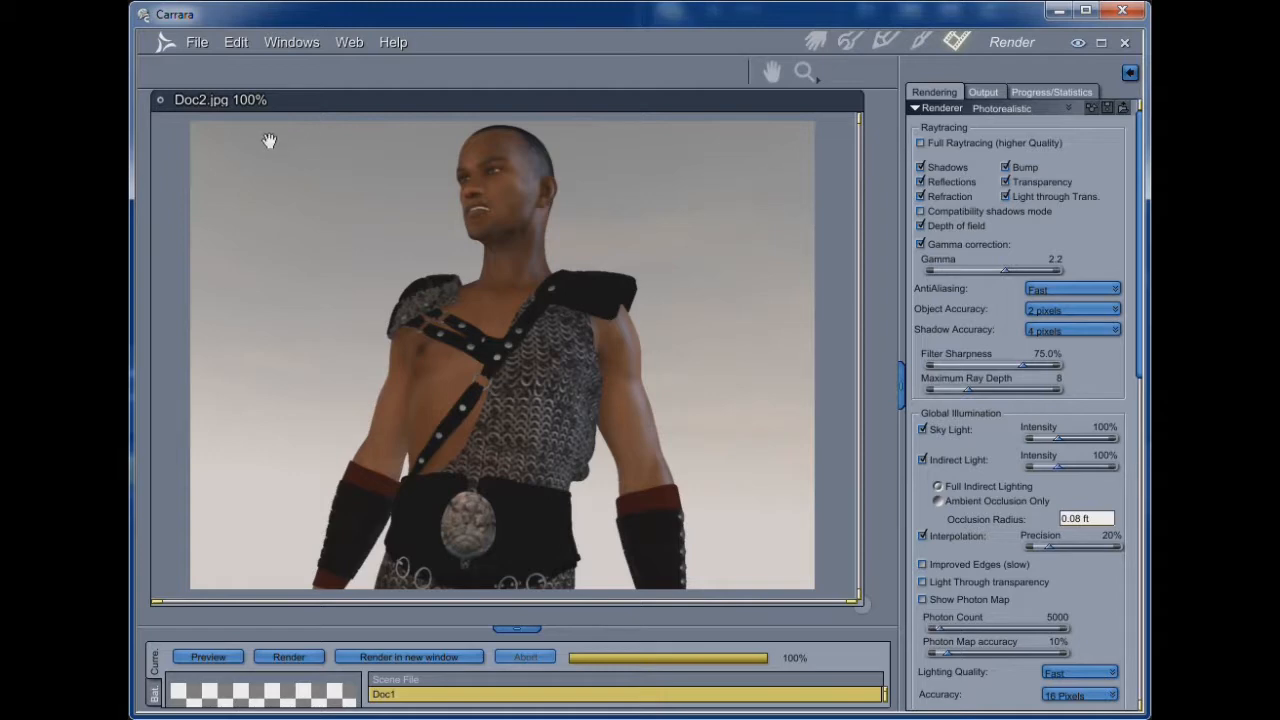
left_click(159, 101)
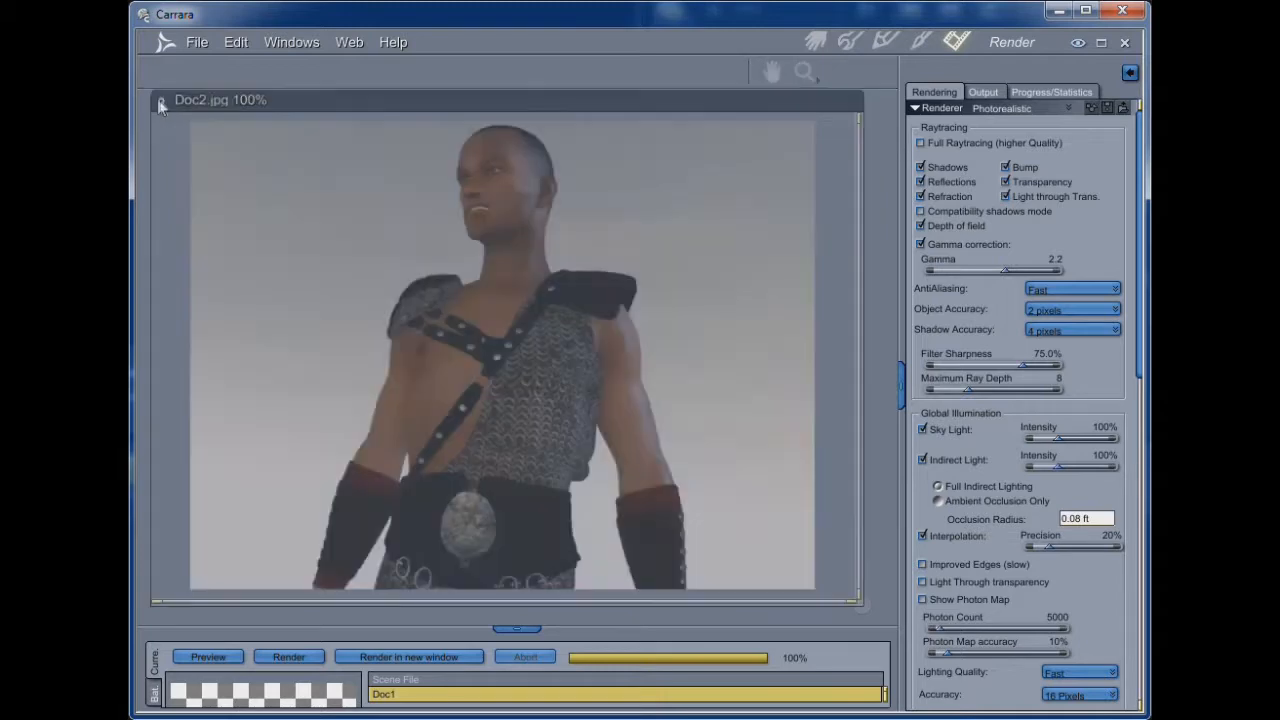
- Render the grey figure scene, show the output settings, and move and enlarge the Doc3 window to show the whole image
left_click(822, 43)
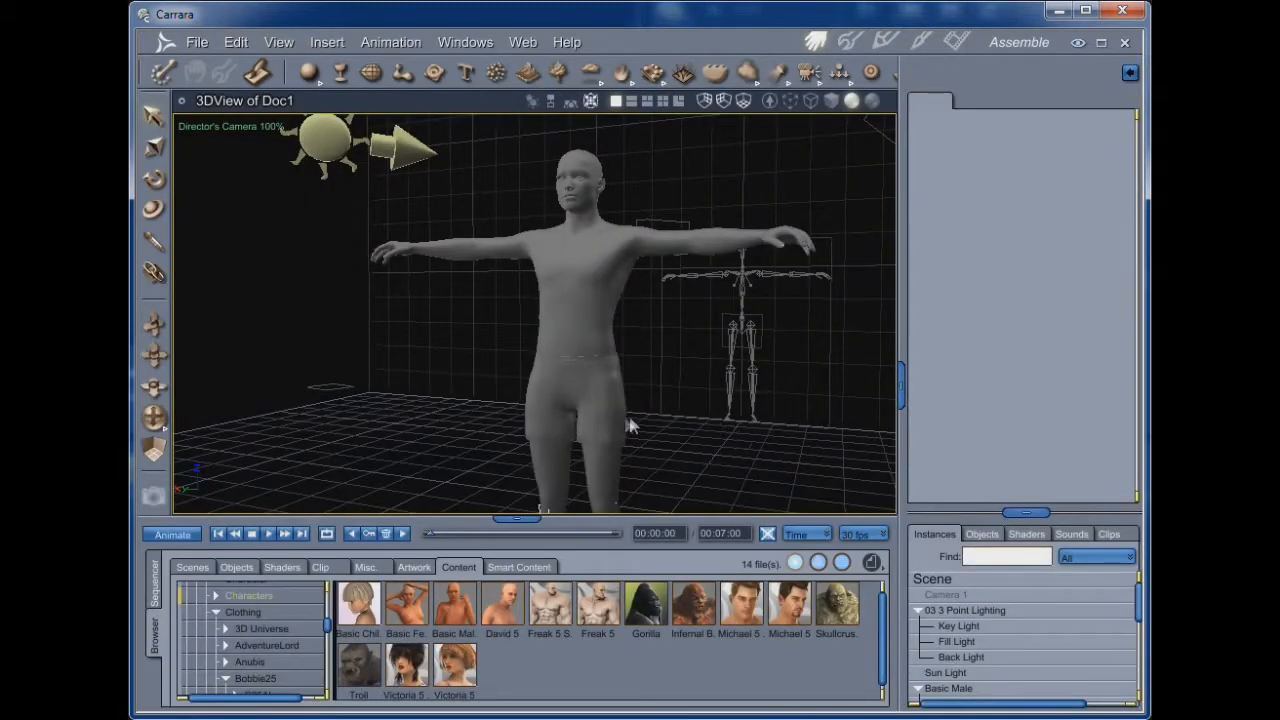
key("ctrl+r")
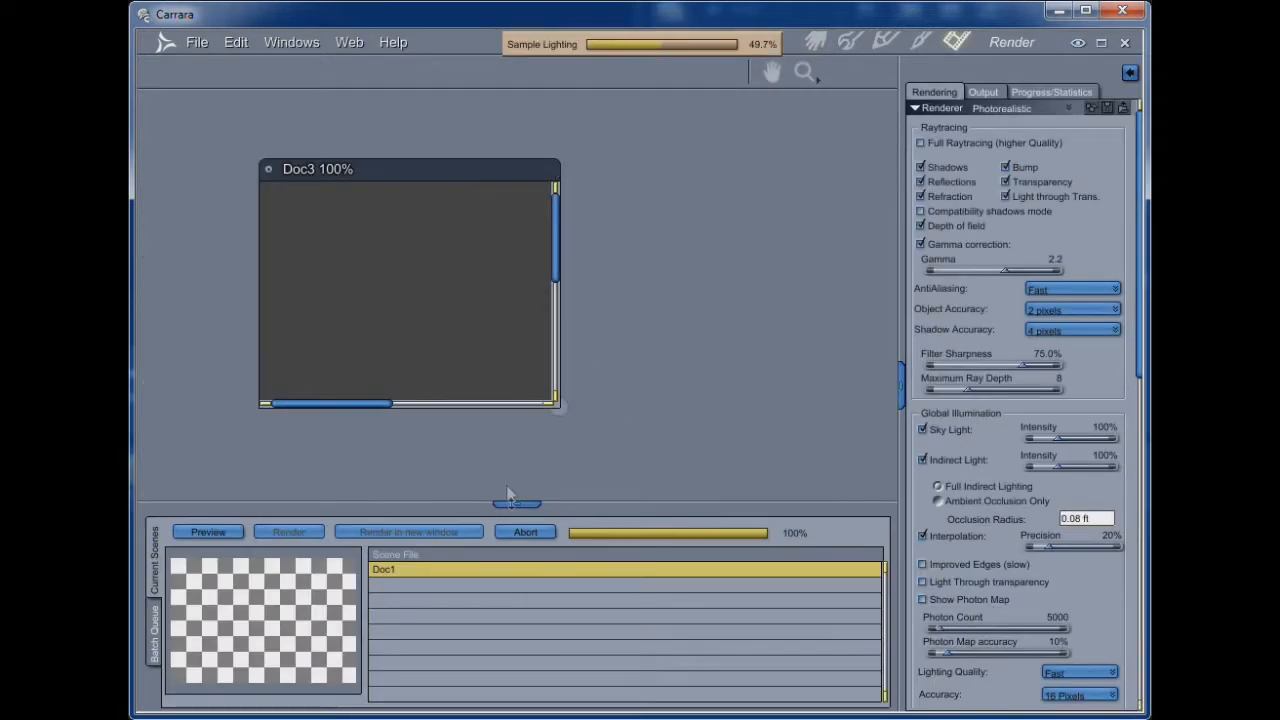
left_click_drag(511, 504, 506, 597)
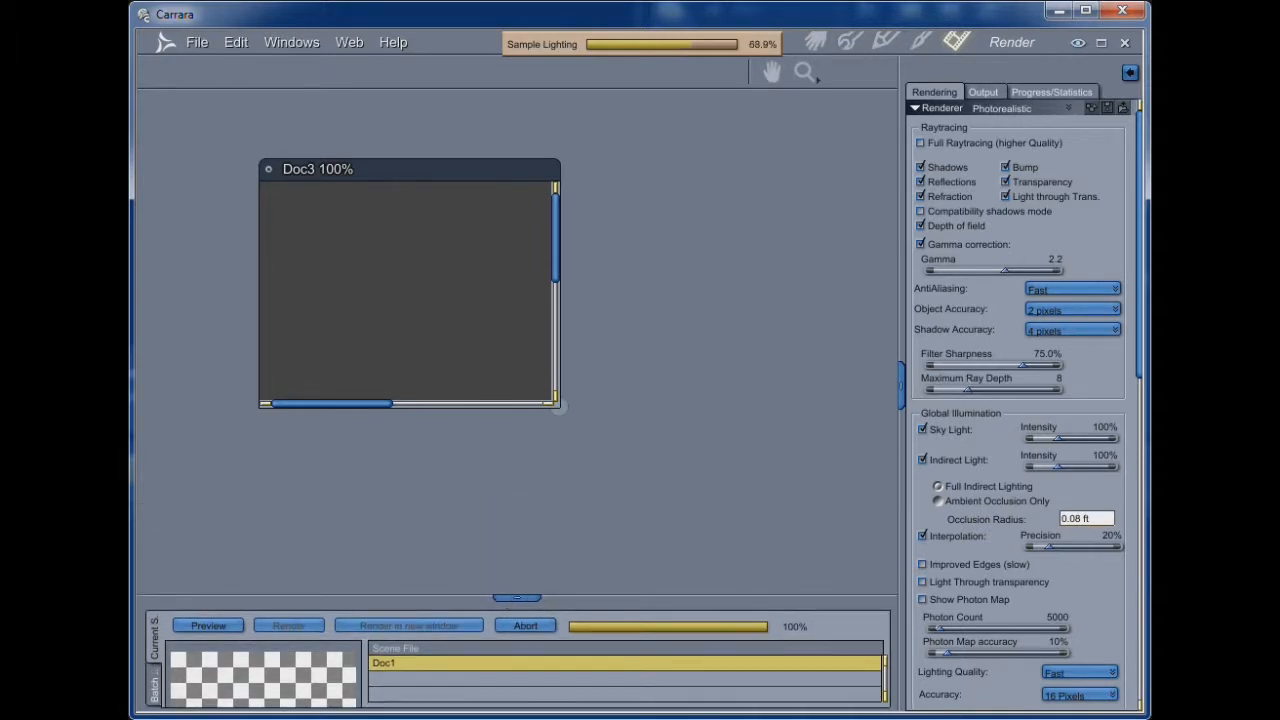
left_click(993, 94)
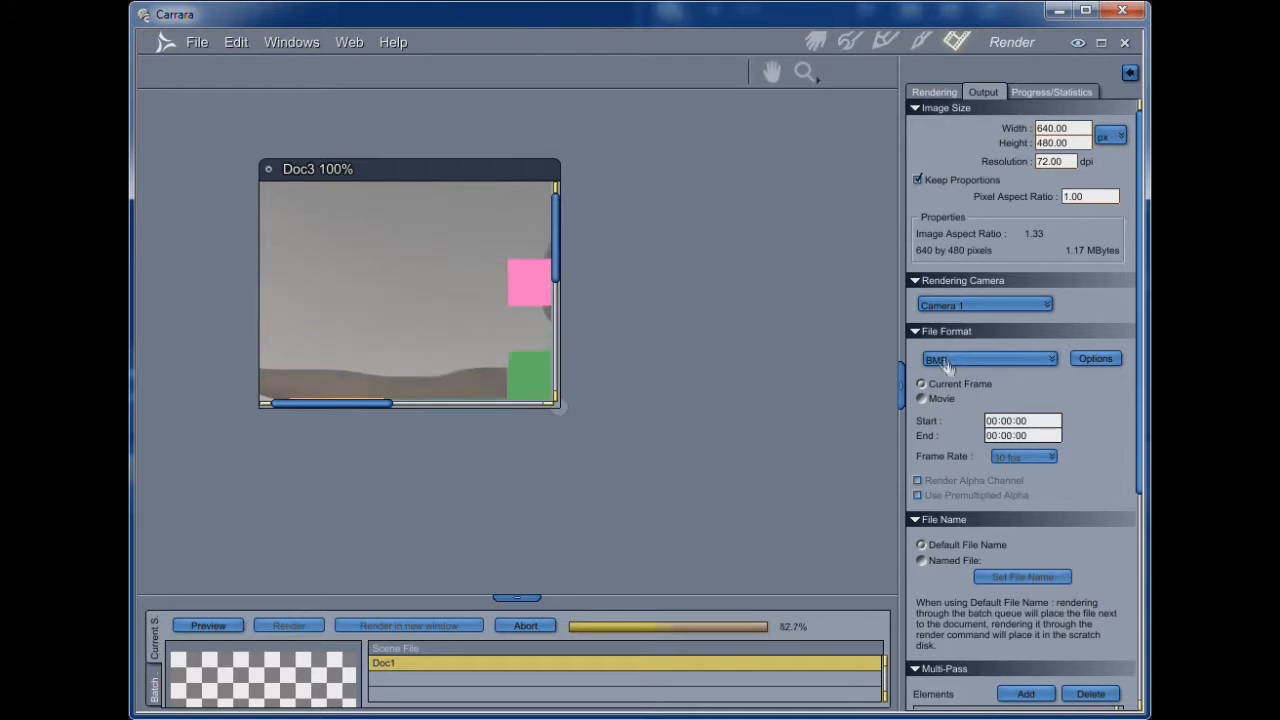
left_click_drag(443, 178, 330, 109)
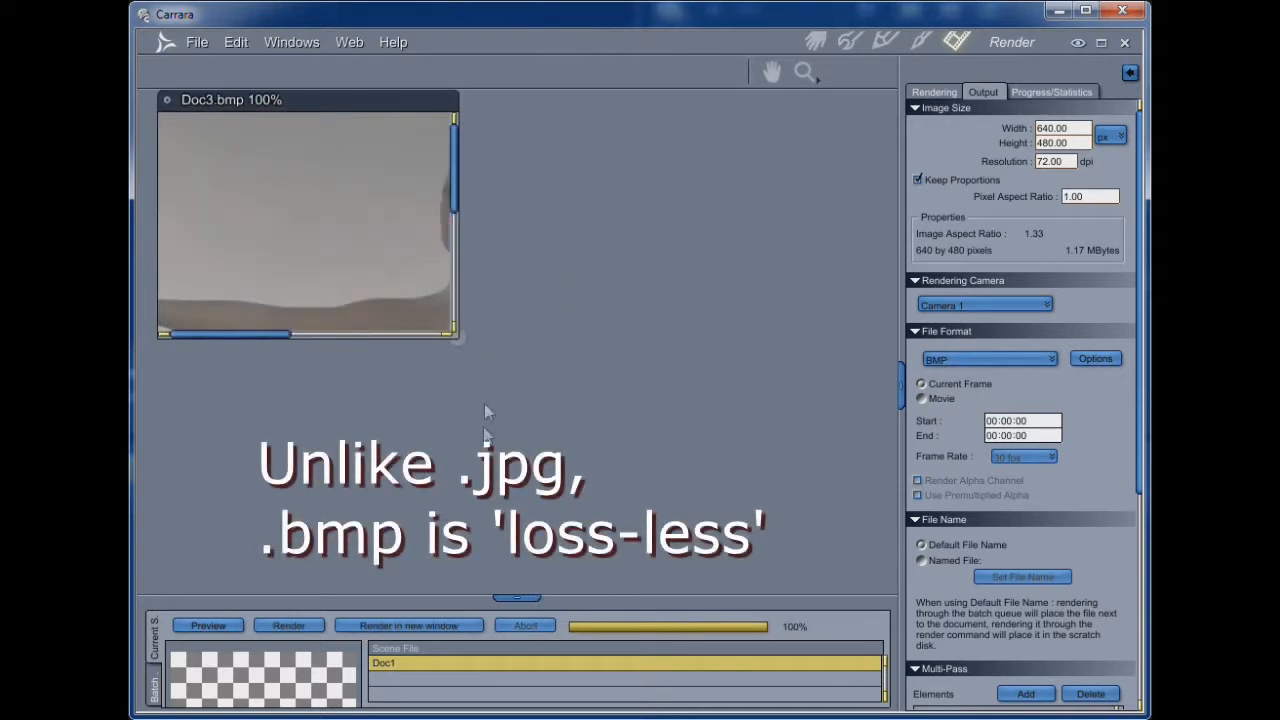
left_click_drag(460, 341, 886, 592)
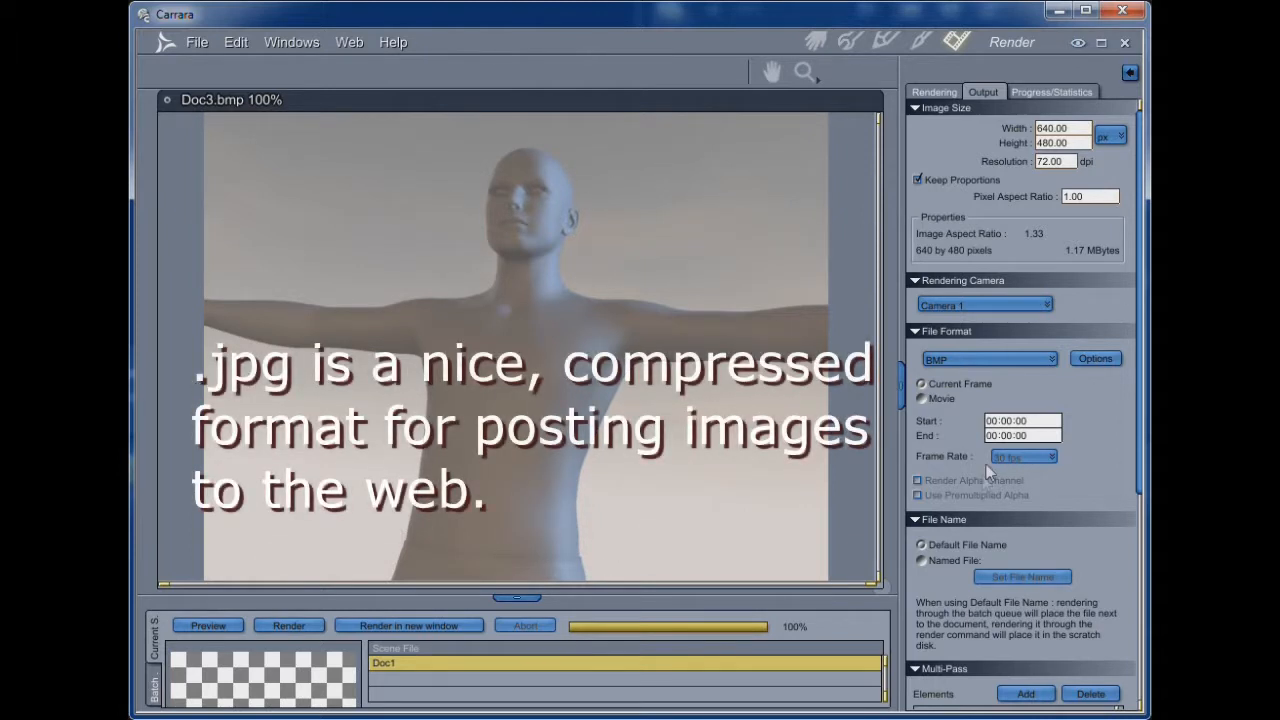
- Return to the Assemble room, show the Sequencer, and collapse the Basic Male and 03 3 Point Lighting groups
left_click(817, 40)
mouse_move(154, 418)
left_mouse_down()
mouse_move(230, 422)
mouse_move(136, 420)
left_mouse_up()
left_click_drag(154, 355, 778, 355)
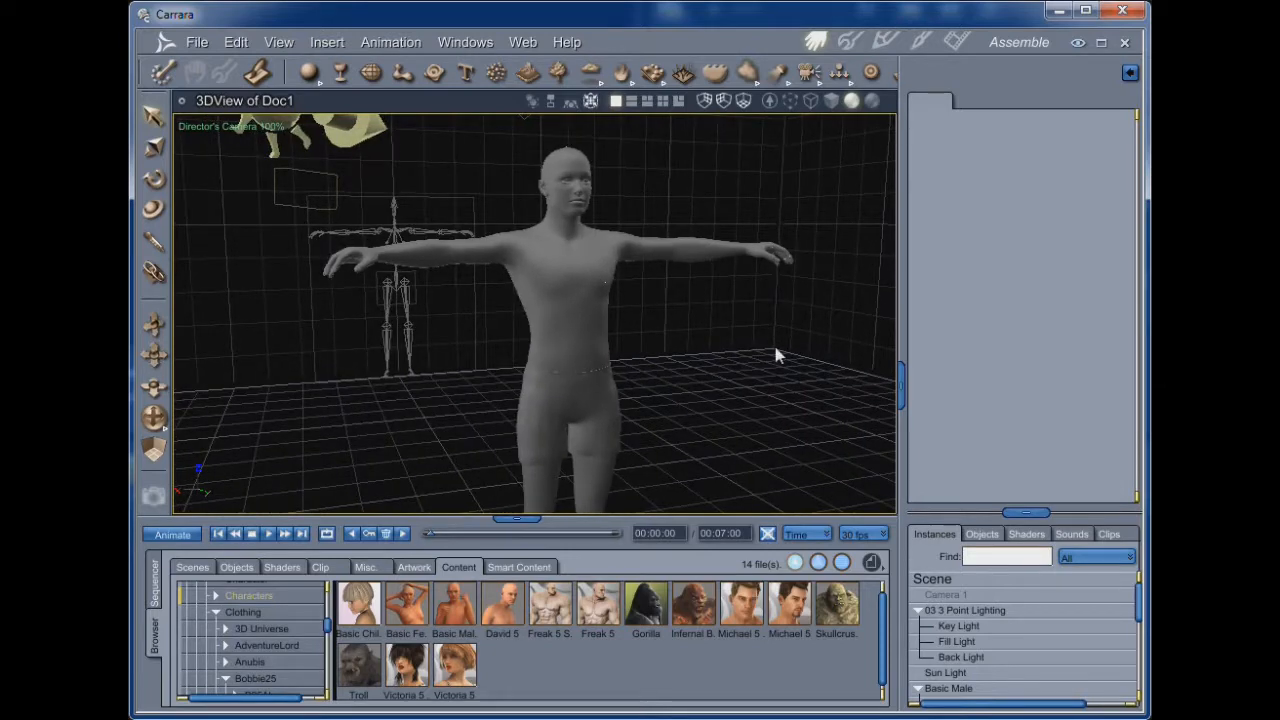
left_click(155, 585)
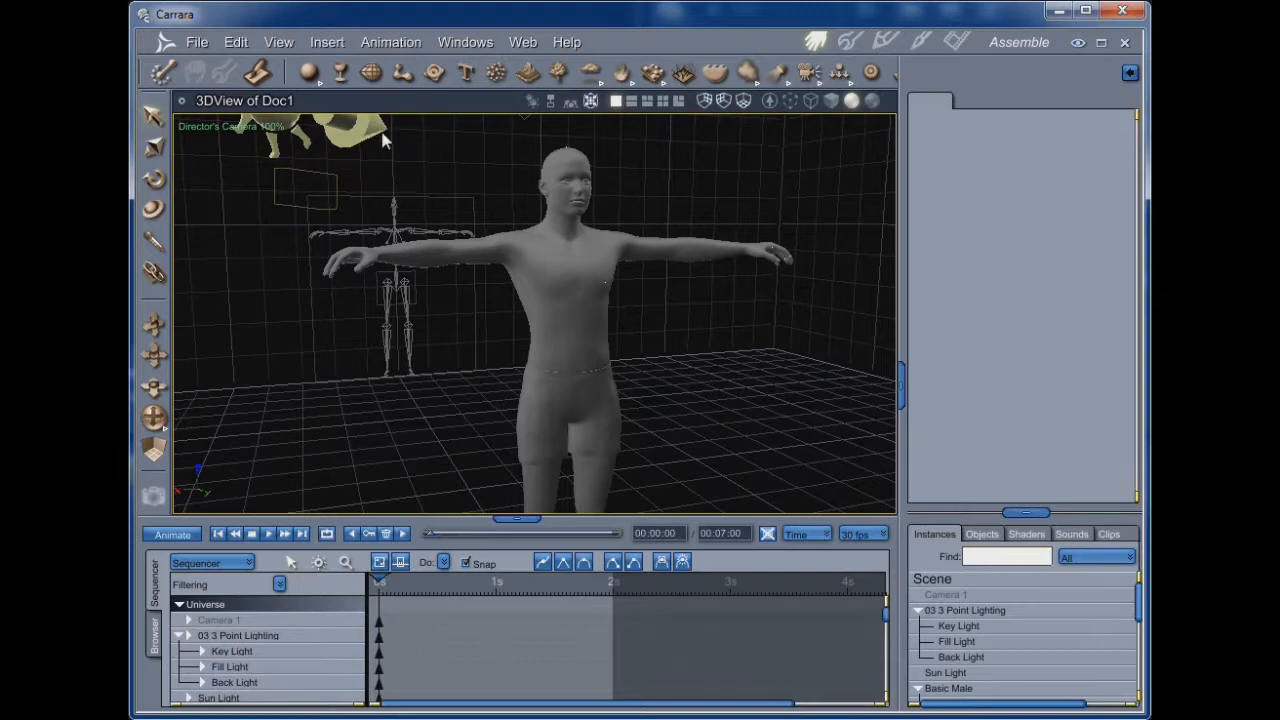
left_click(918, 690)
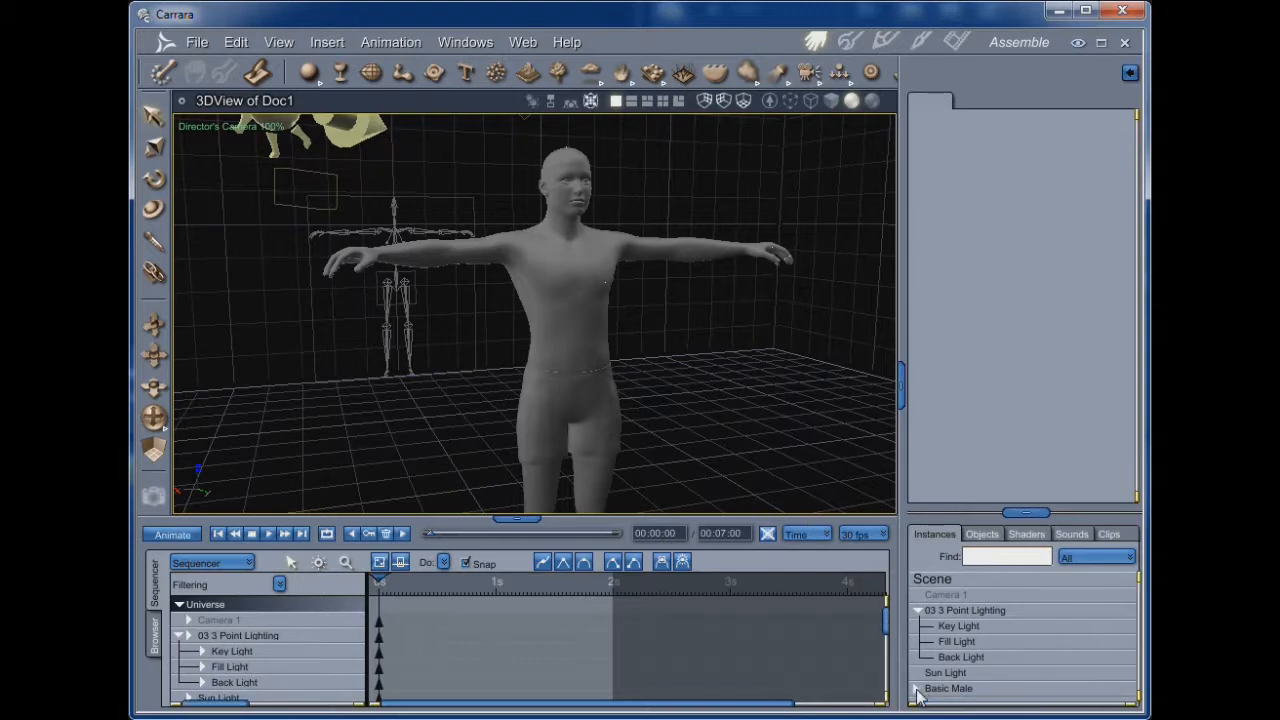
left_click(918, 610)
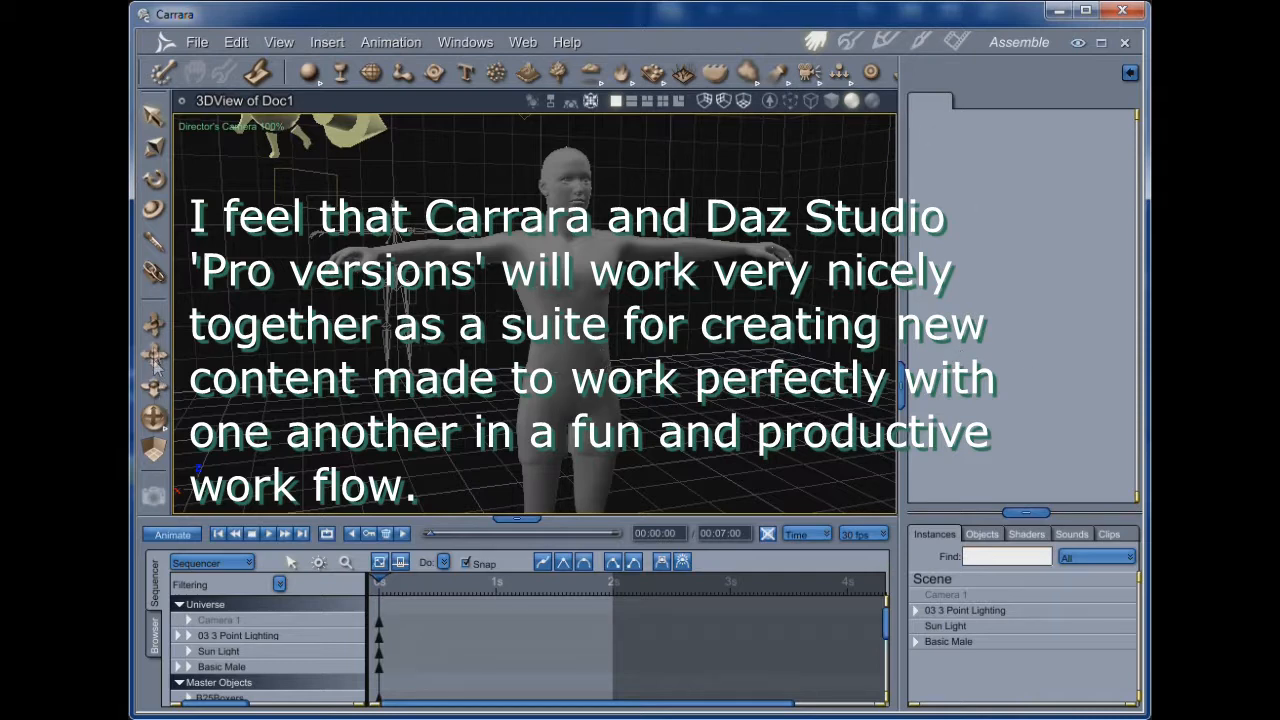
left_click_drag(160, 420, 163, 422)
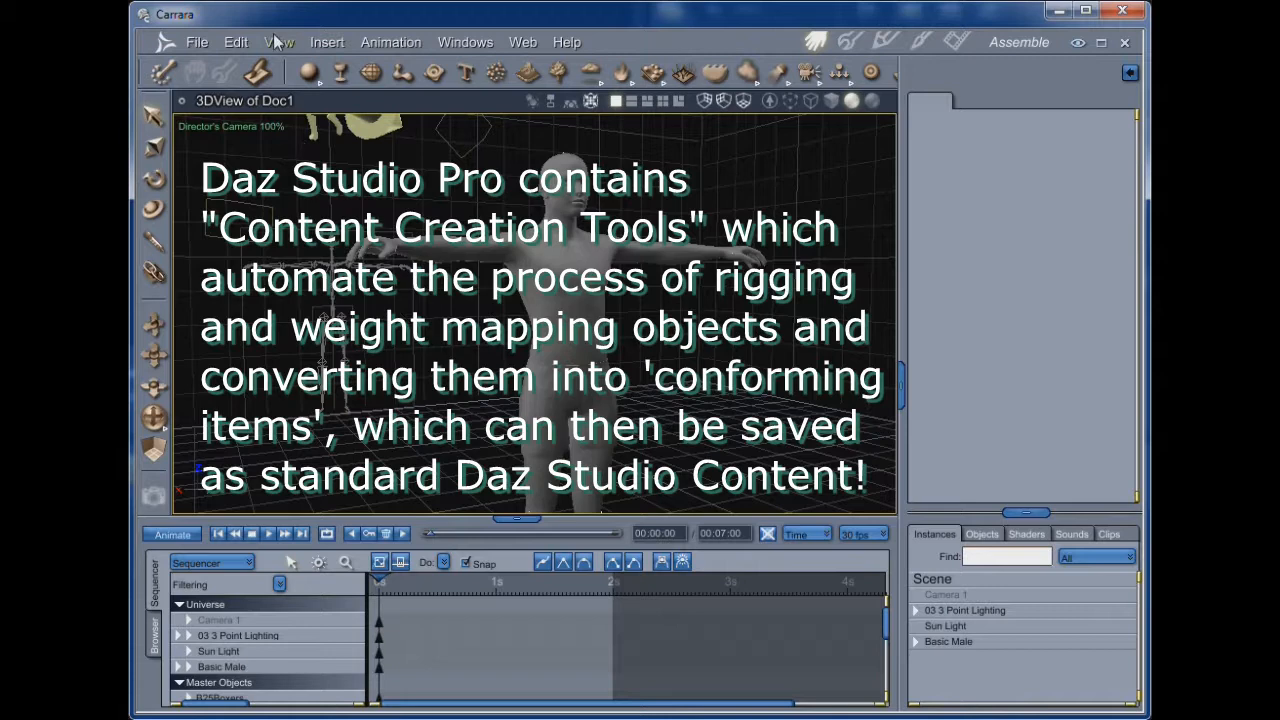
left_click(327, 43)
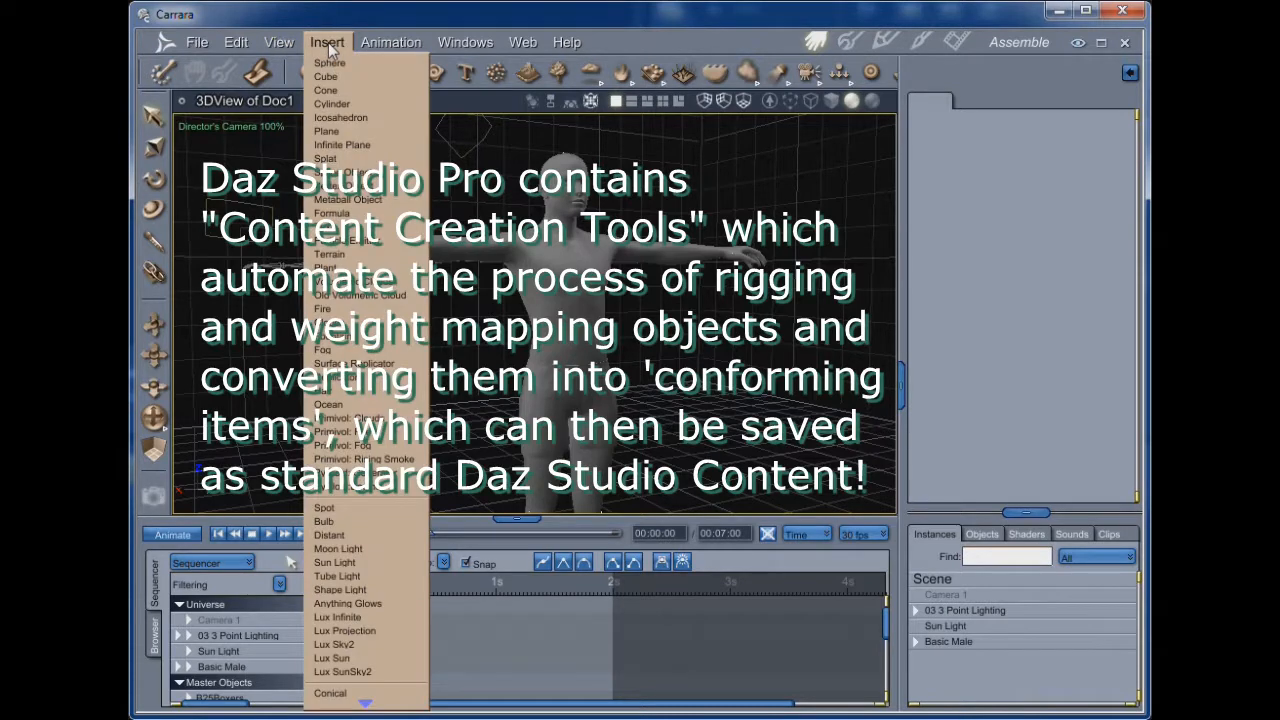
left_click(327, 43)
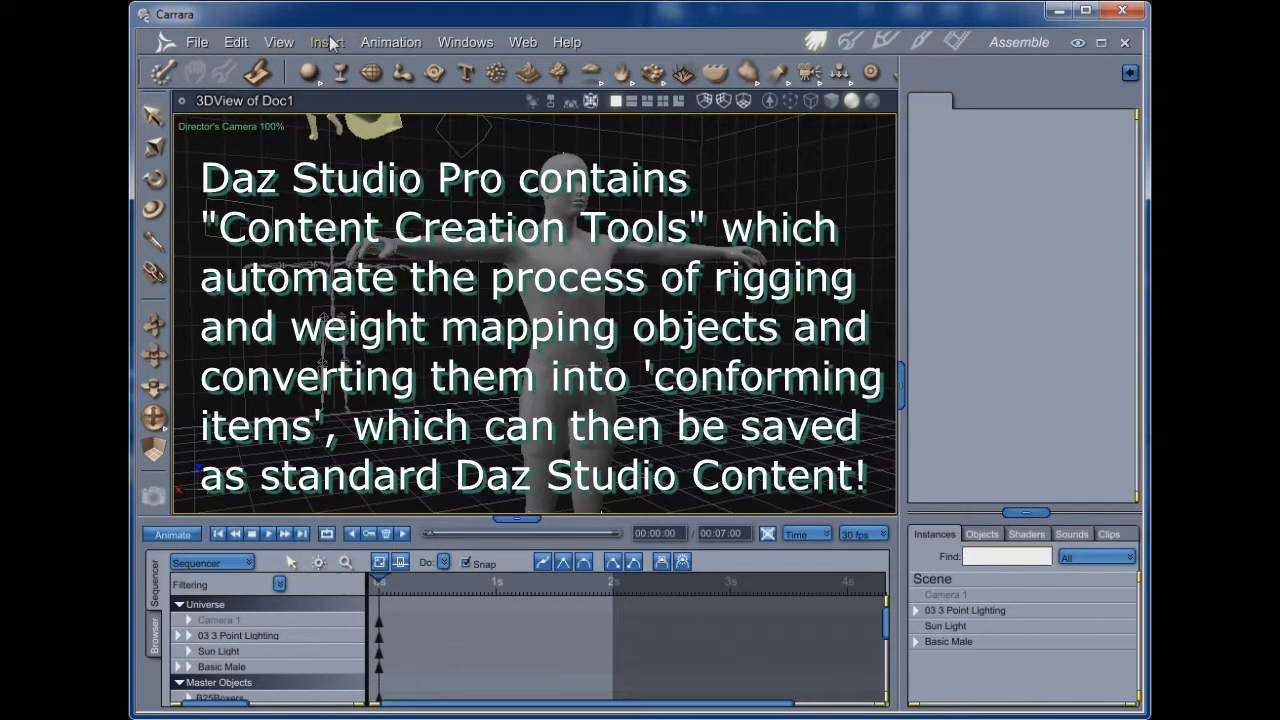
left_click(329, 44)
left_click(336, 43)
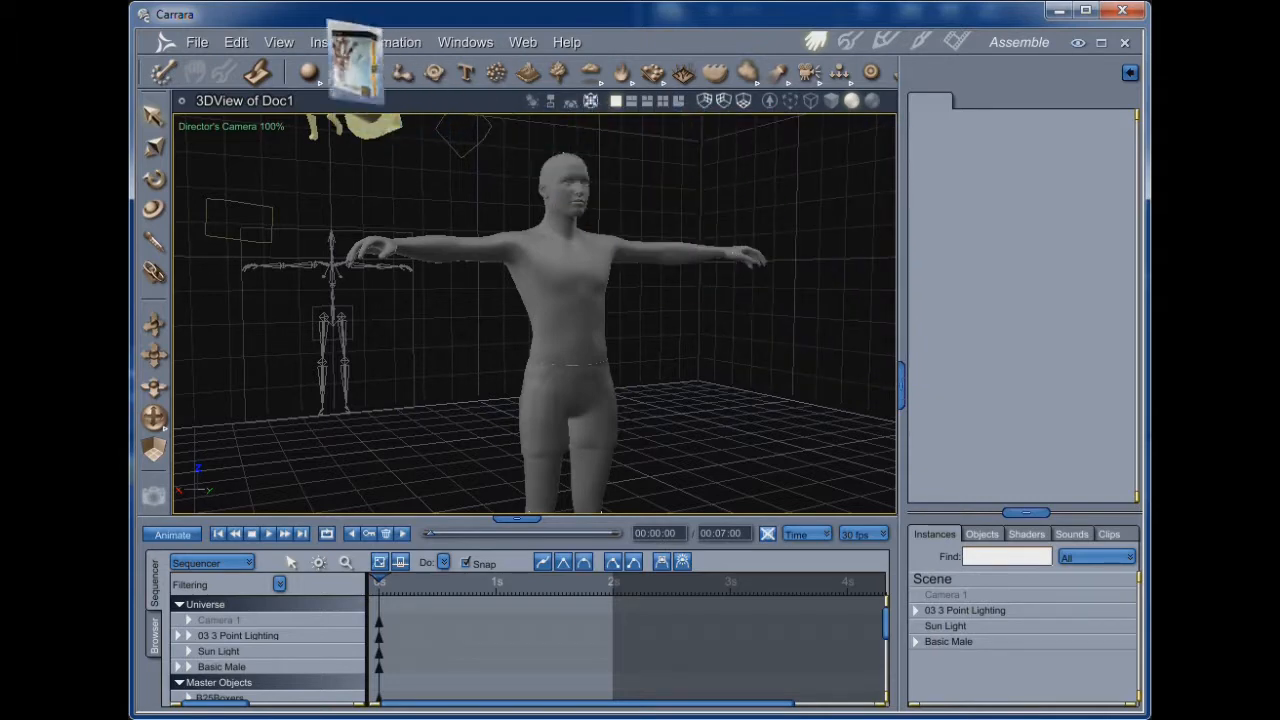
- Add a vertex object to the scene and insert a cube in it with X, Y and Z sizes of 1
mouse_move(941, 553)
left_mouse_down()
mouse_move(955, 583)
mouse_move(945, 576)
left_mouse_up()
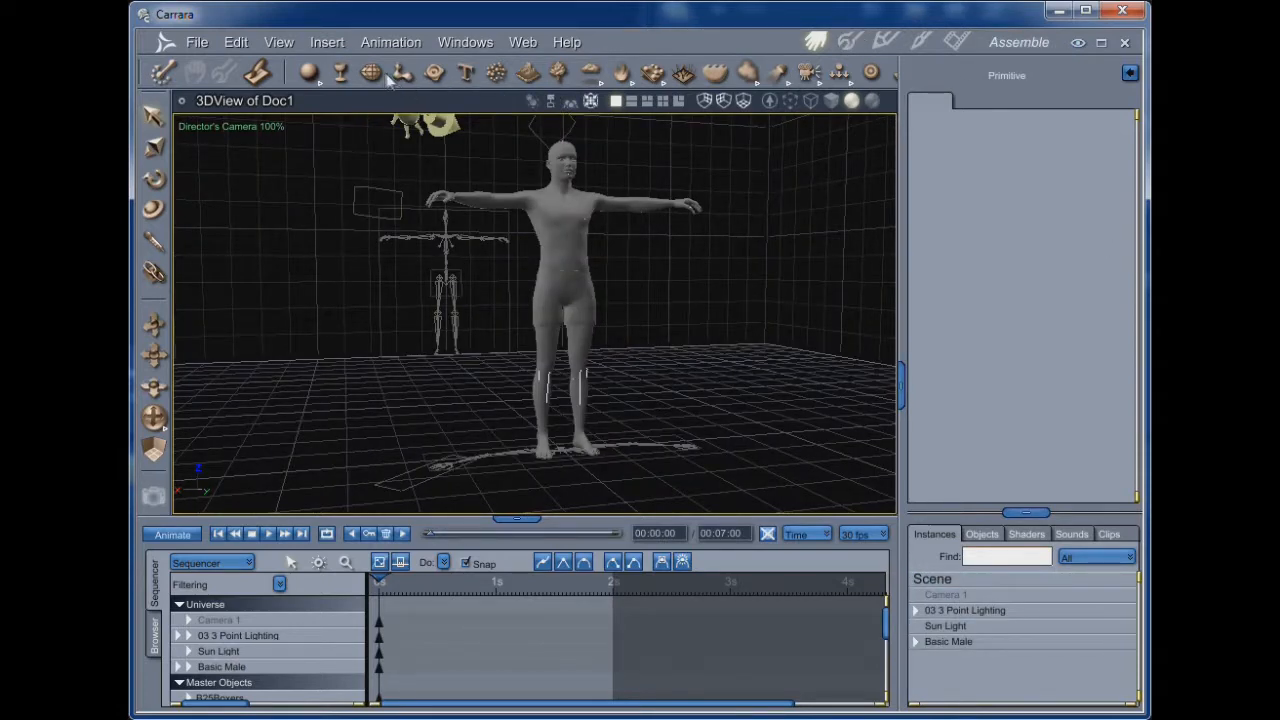
left_click_drag(373, 76, 940, 588)
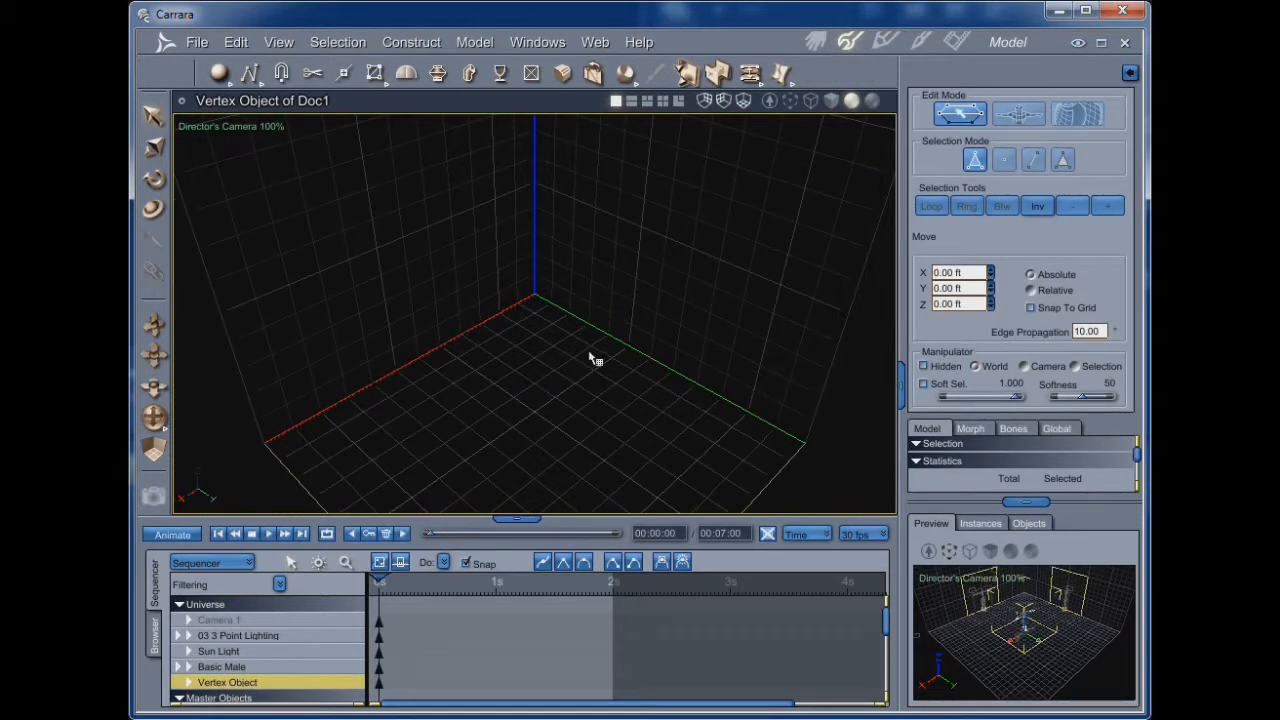
left_click(430, 45)
mouse_move(434, 66)
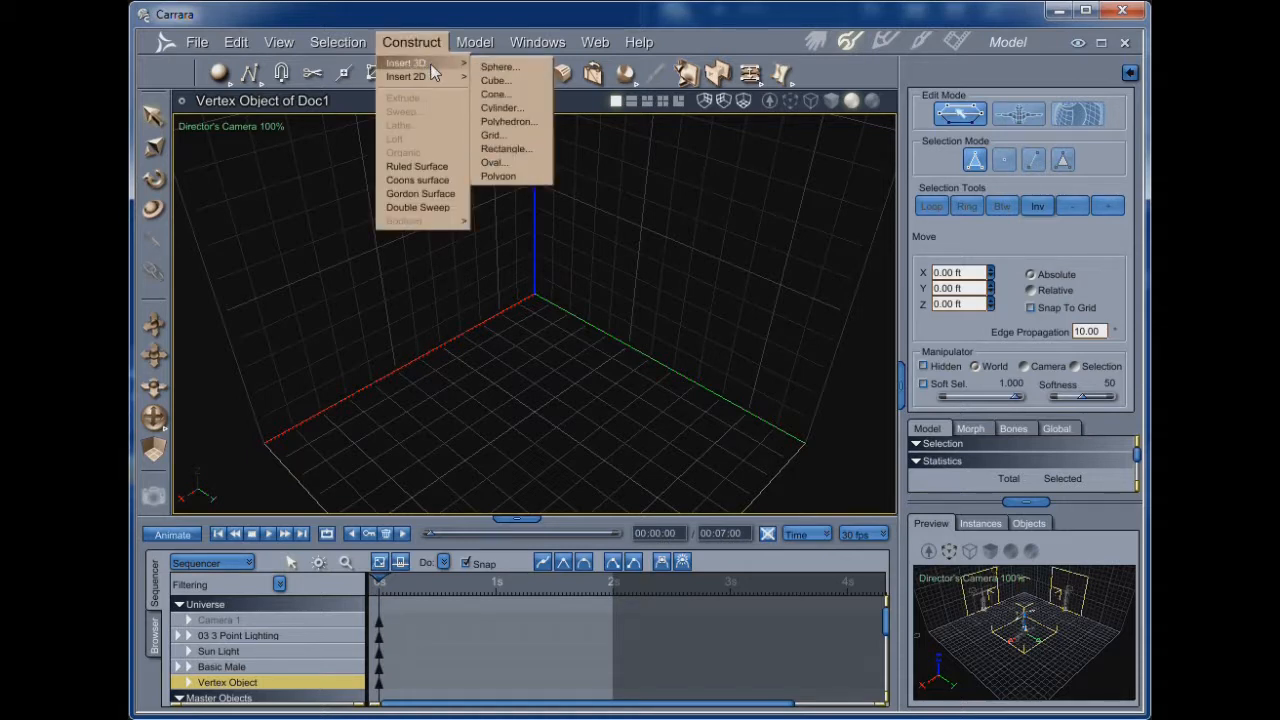
left_click(504, 84)
left_click(716, 407)
double_click(716, 407)
type("1")
key("shift+Tab")
type("1")
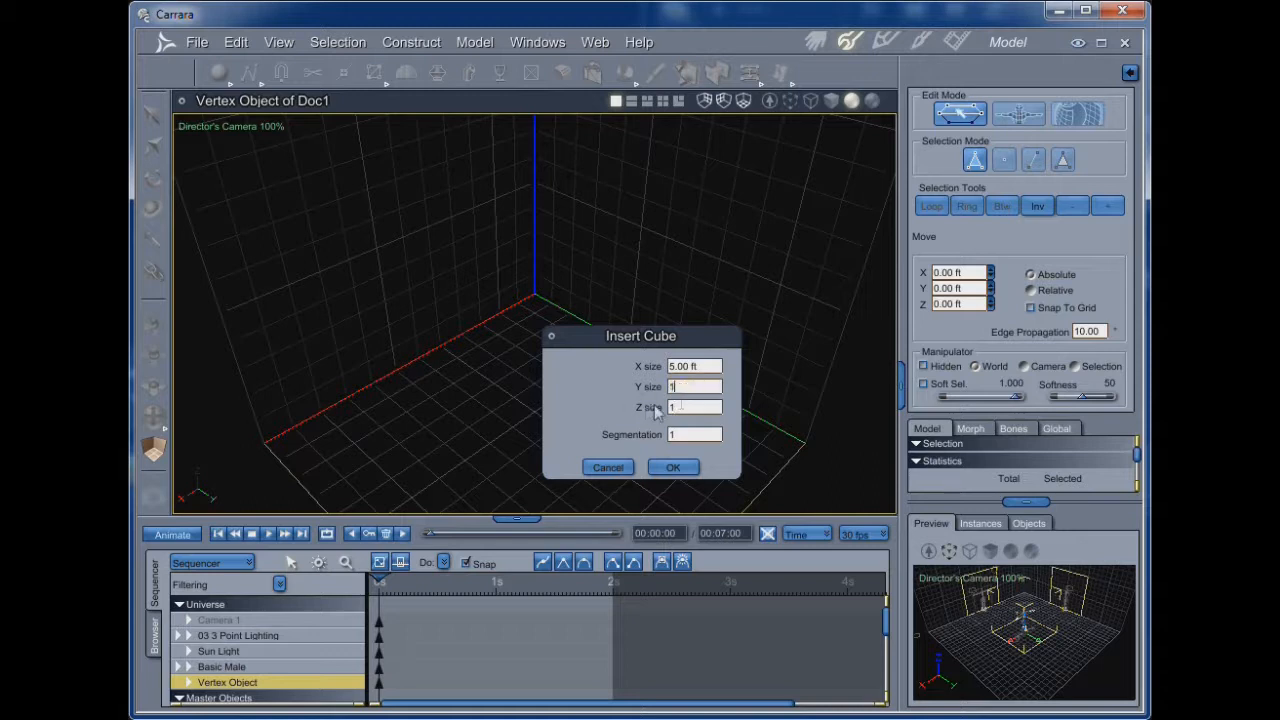
double_click(716, 366)
type("1")
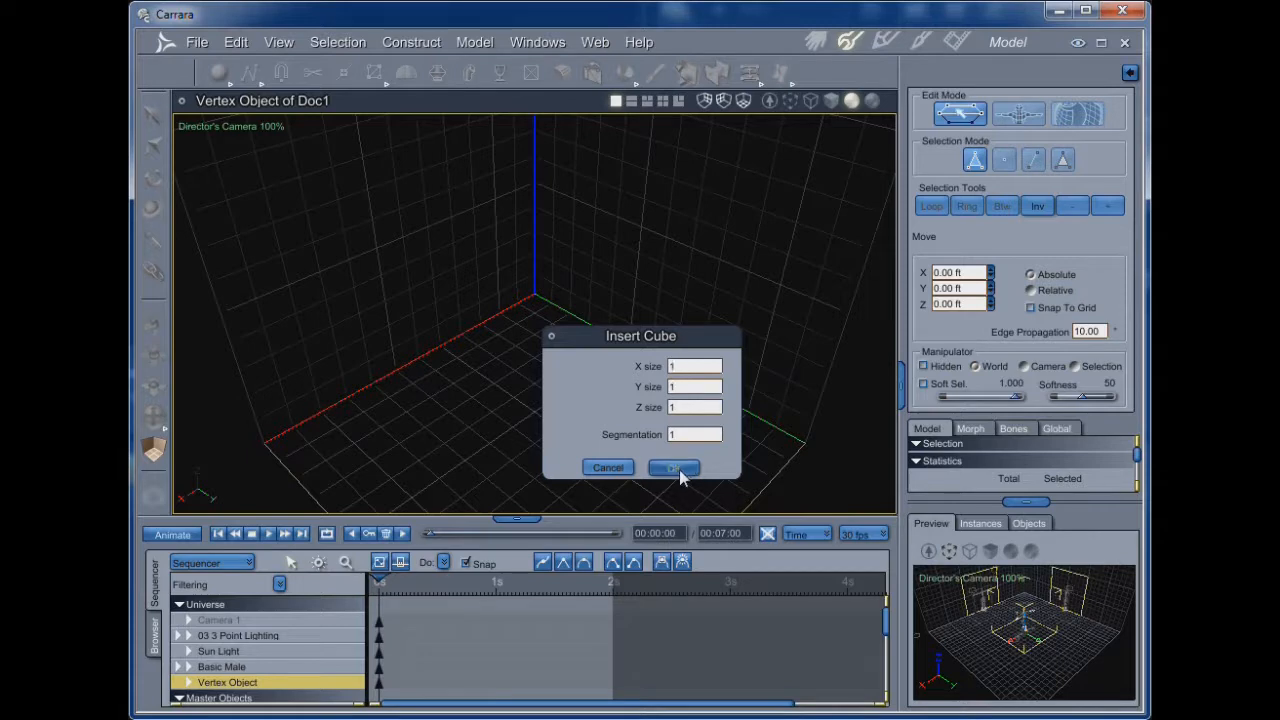
left_click(674, 468)
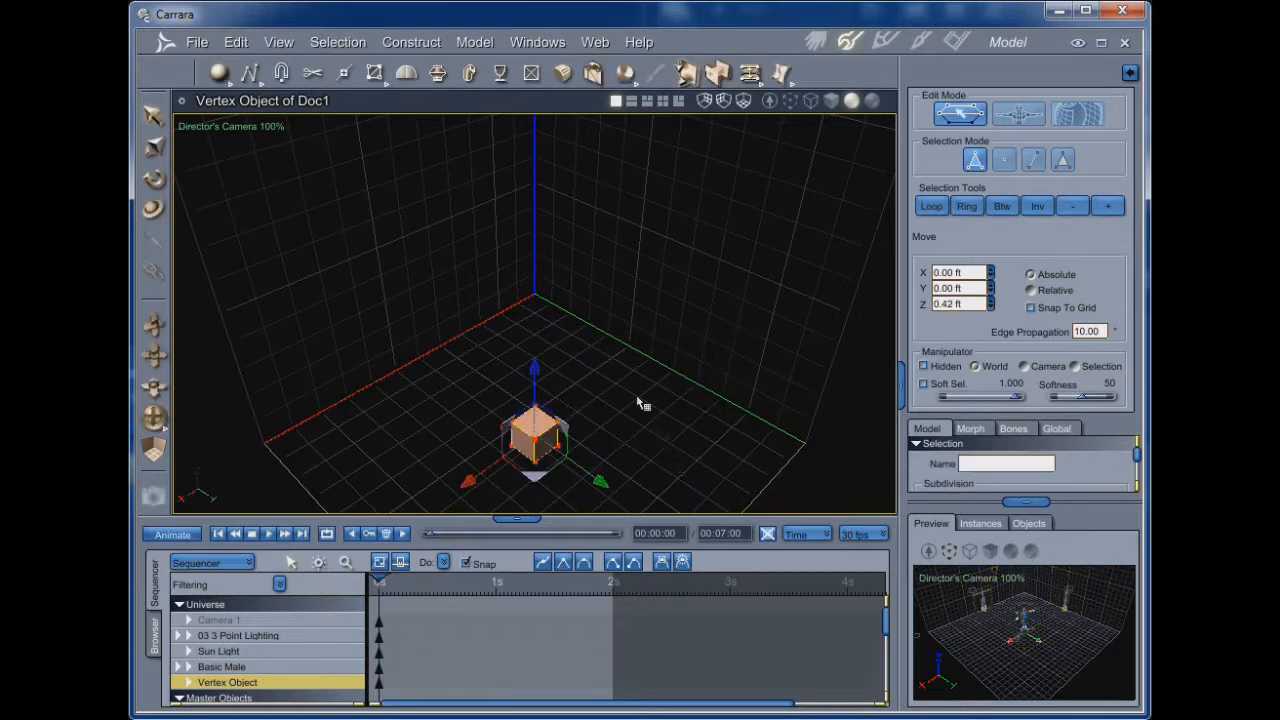
- Close the vertex object's modeling view and return to the Assemble room to edit the cube's mesh directly within the scene
left_click(182, 102)
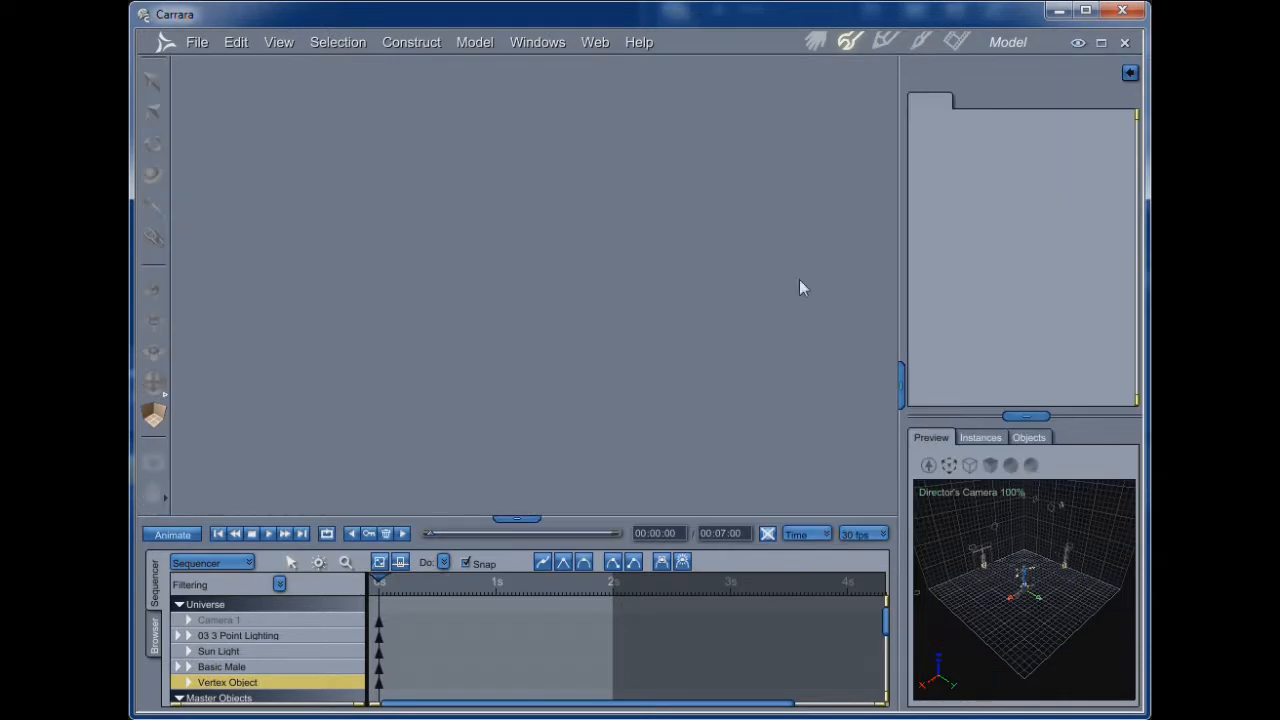
left_click(814, 42)
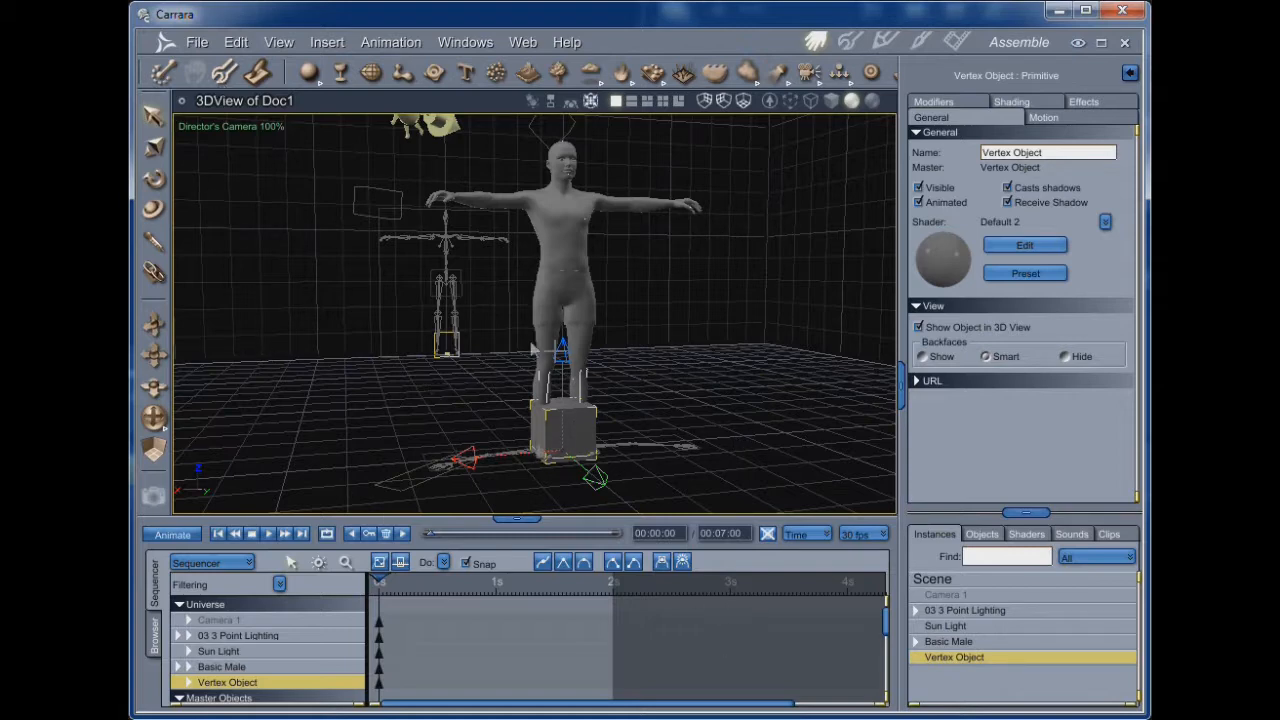
left_click(224, 78)
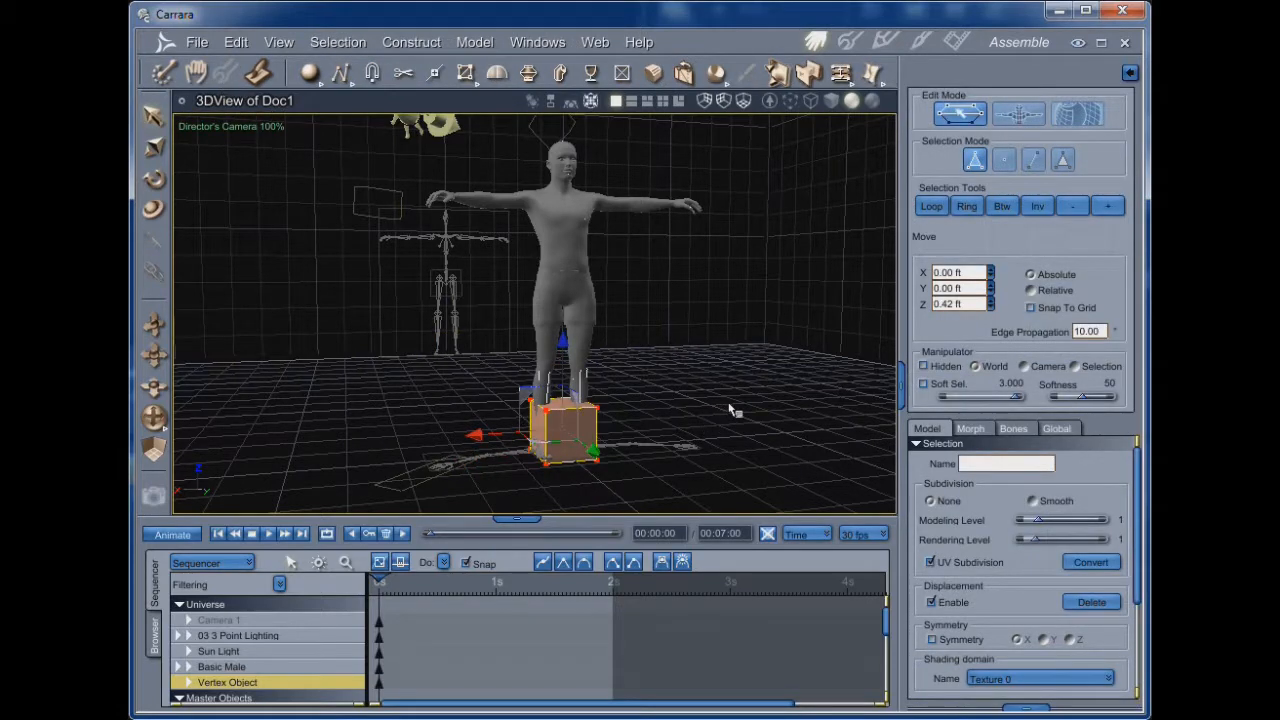
scroll(732, 410, "up", 2)
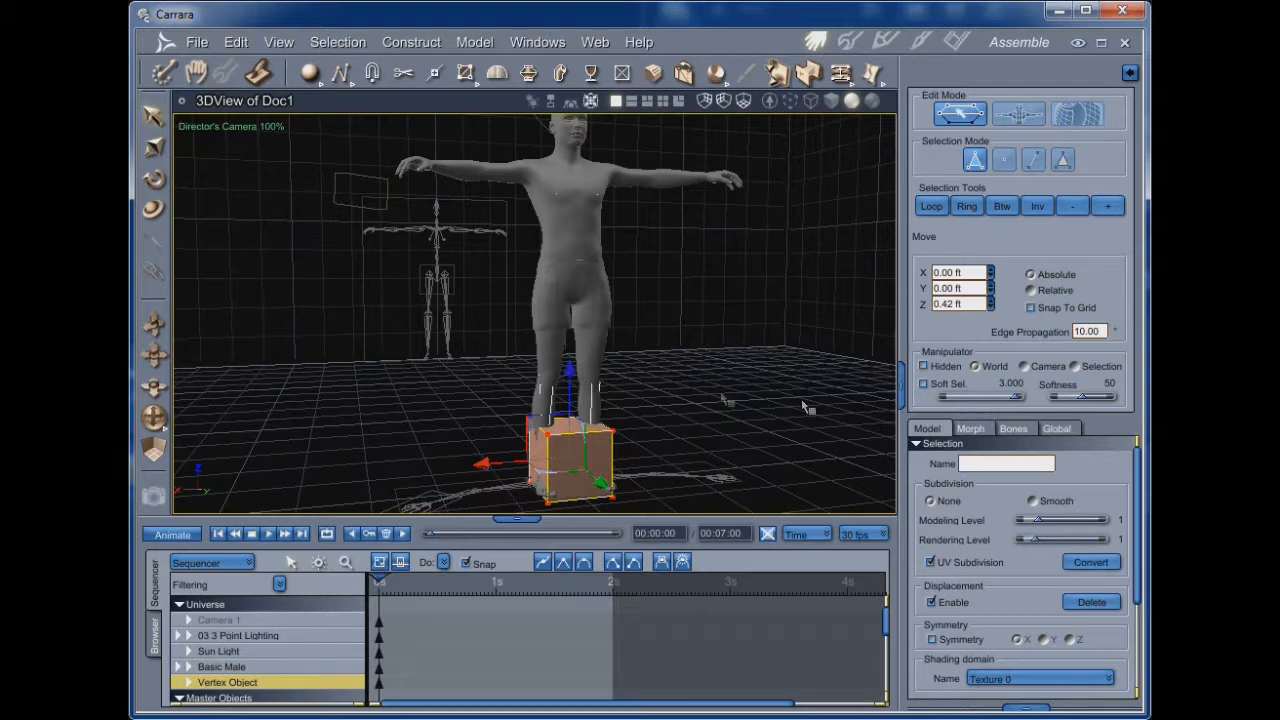
scroll(712, 397, "down", 2)
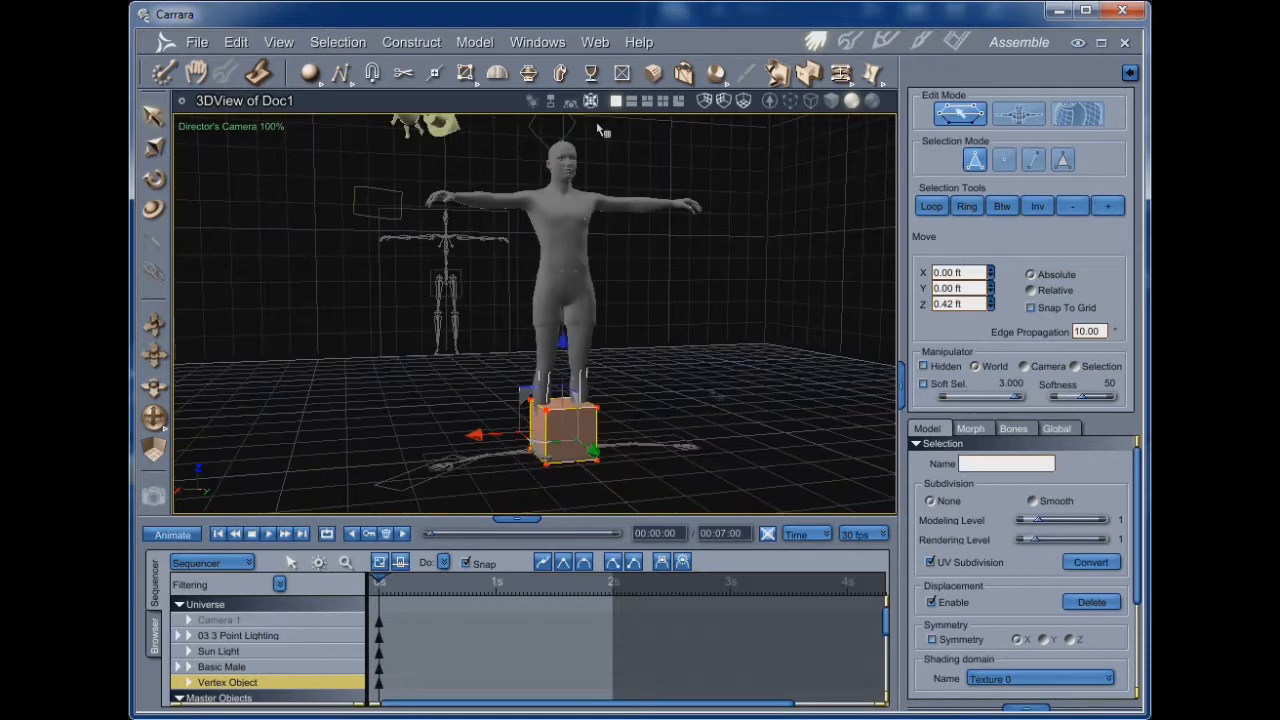
- Switch the cube out of and back into in-scene mesh editing, and activate the Scale tool
left_click(196, 74)
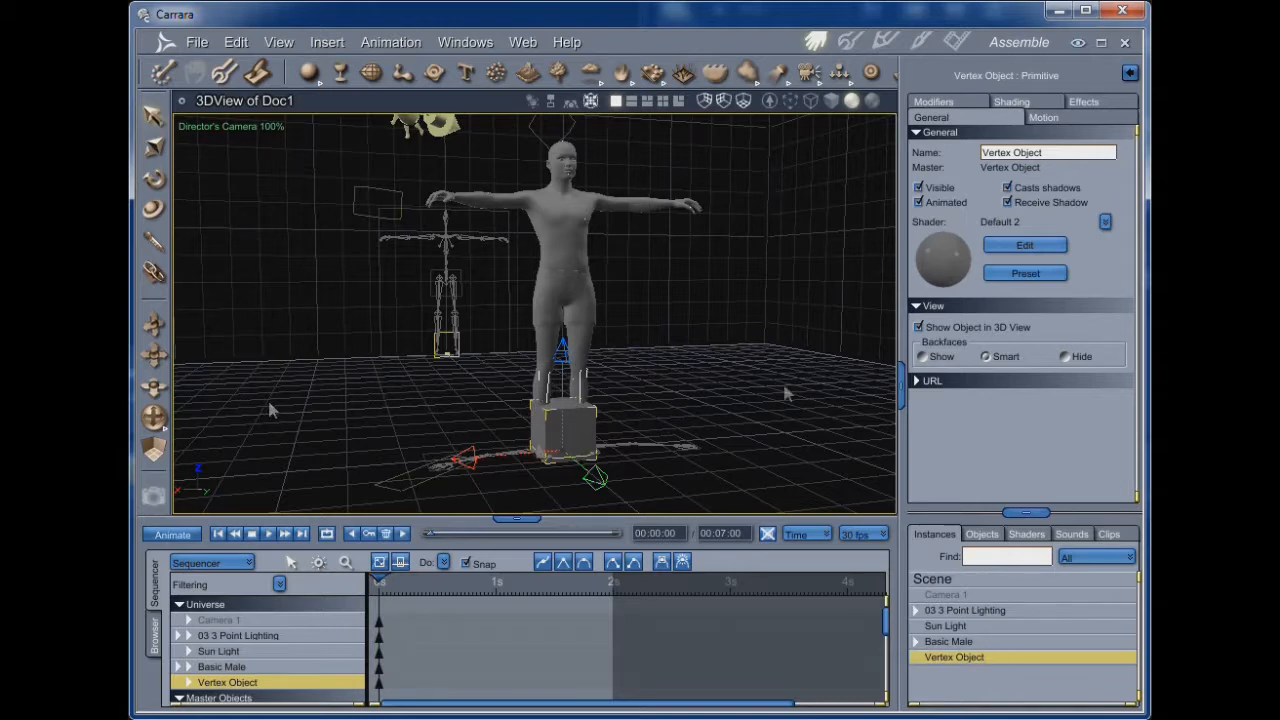
left_click(222, 72)
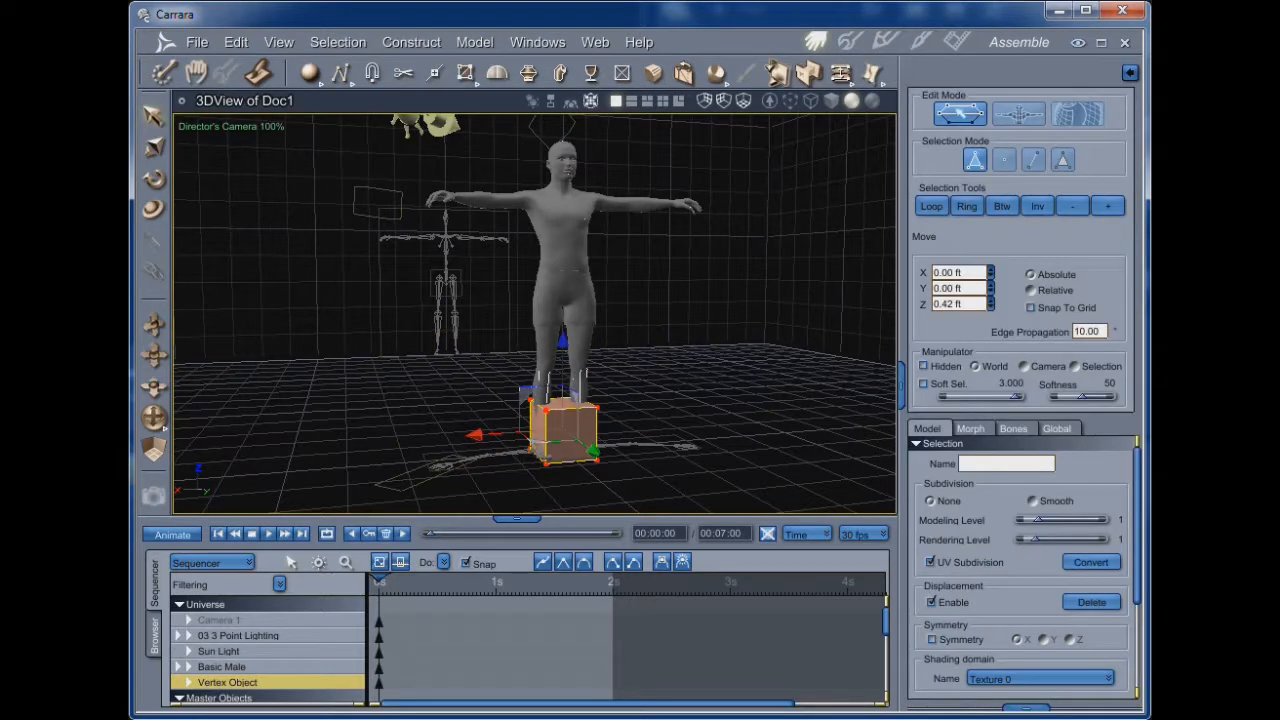
left_click_drag(154, 418, 277, 495)
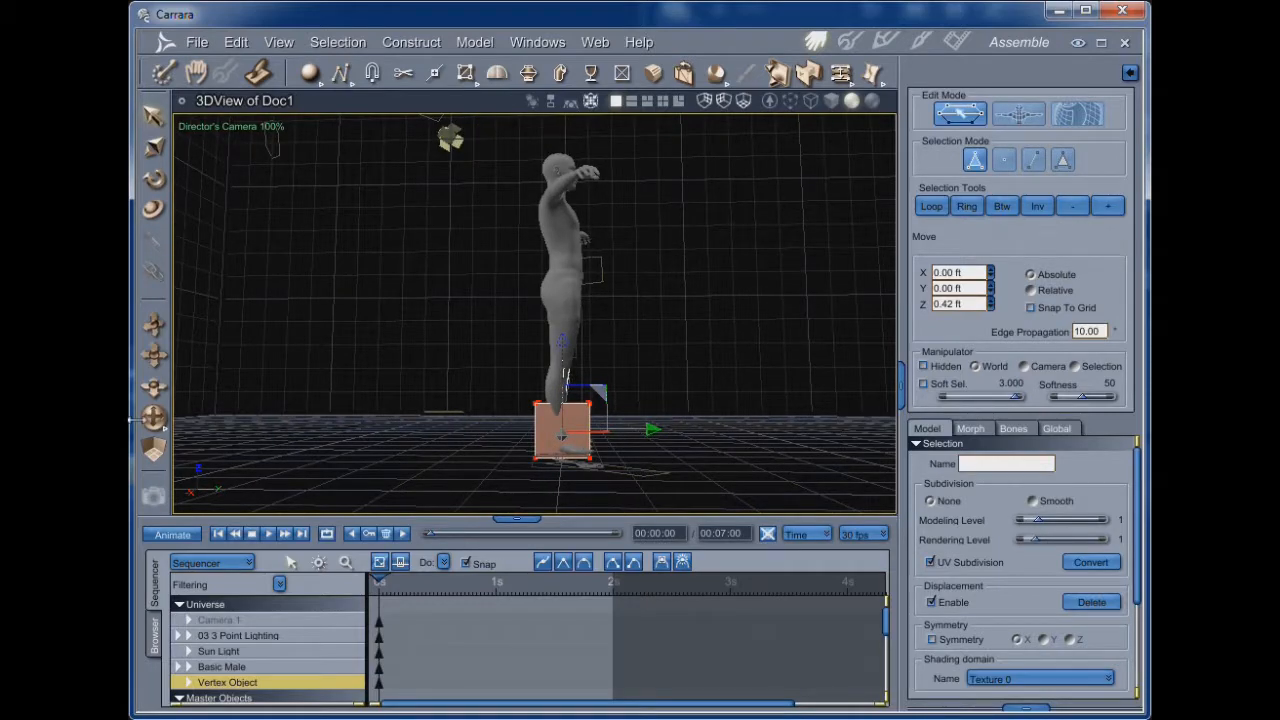
left_click_drag(154, 421, 70, 422)
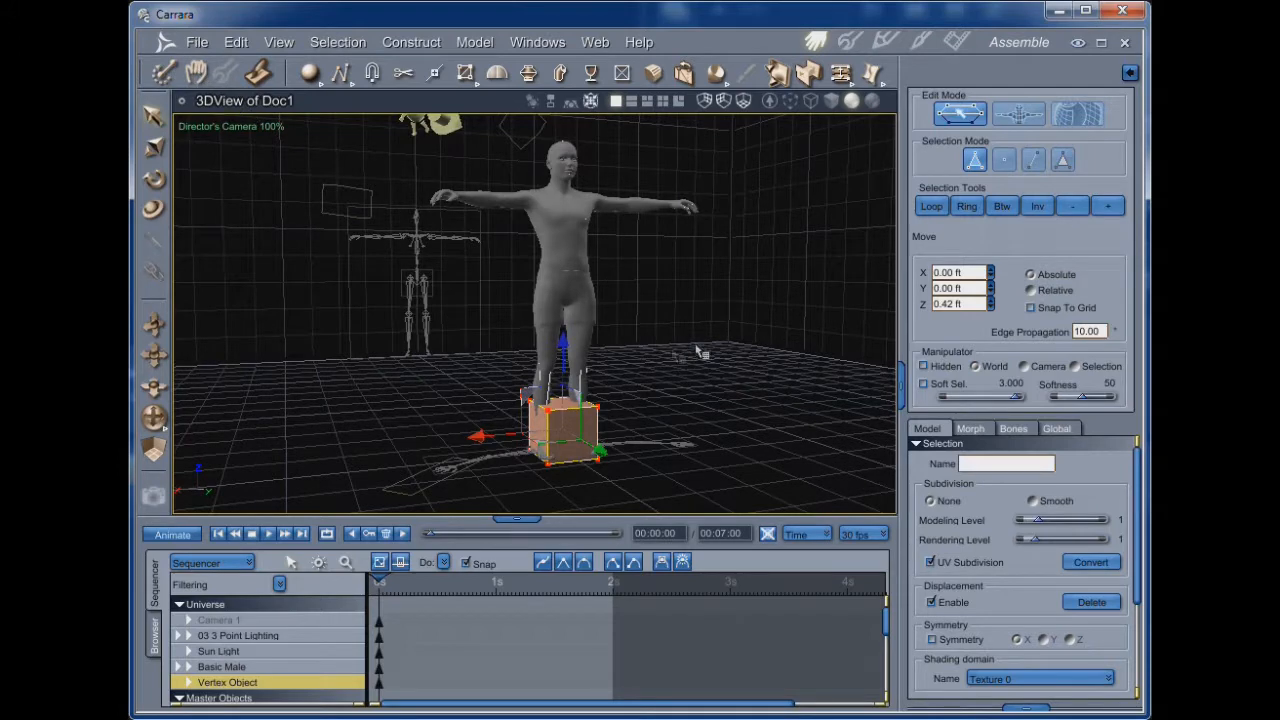
left_click(154, 148)
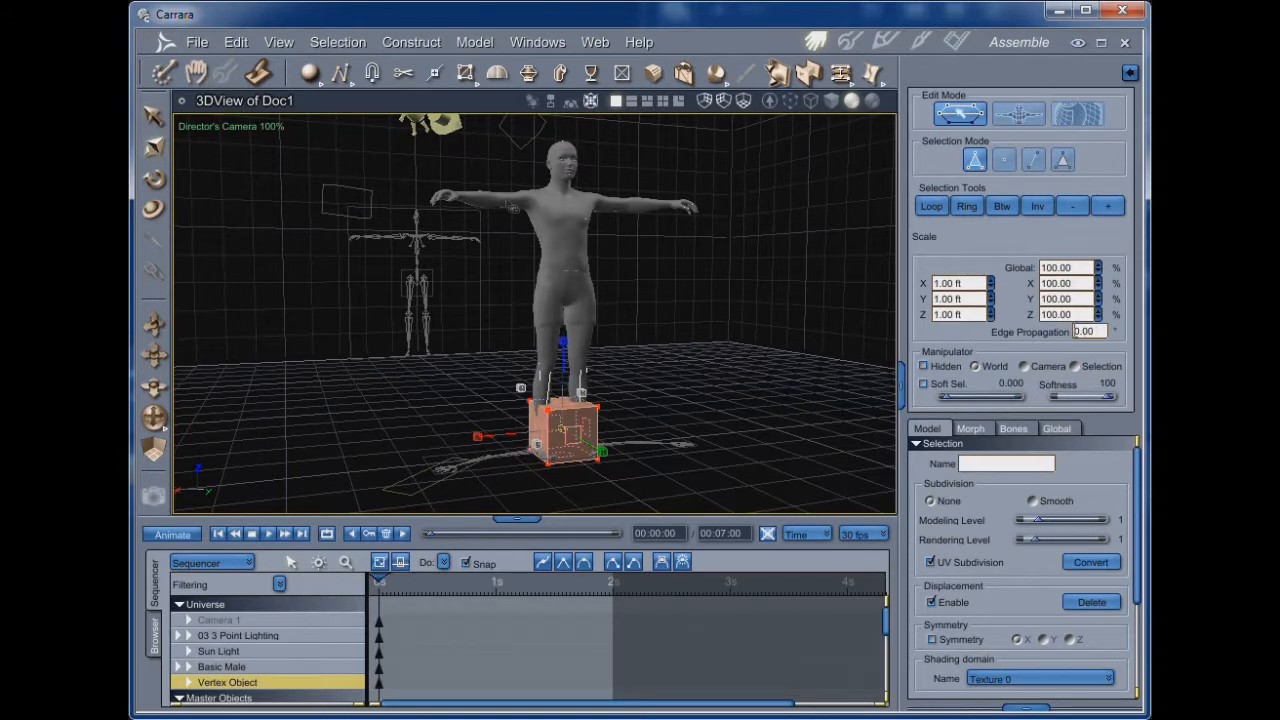
- Leave mesh editing and view the Vertex Object's motion transform settings, ending on its general properties
left_click(201, 74)
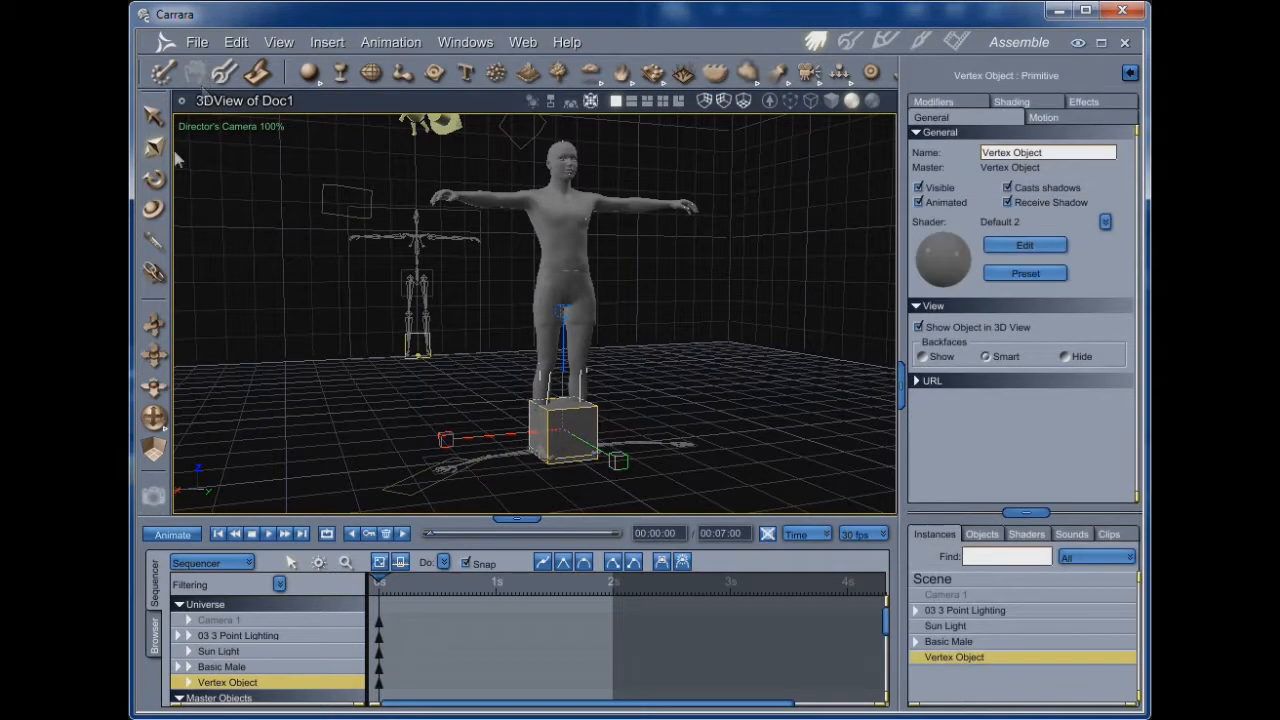
left_click(1063, 120)
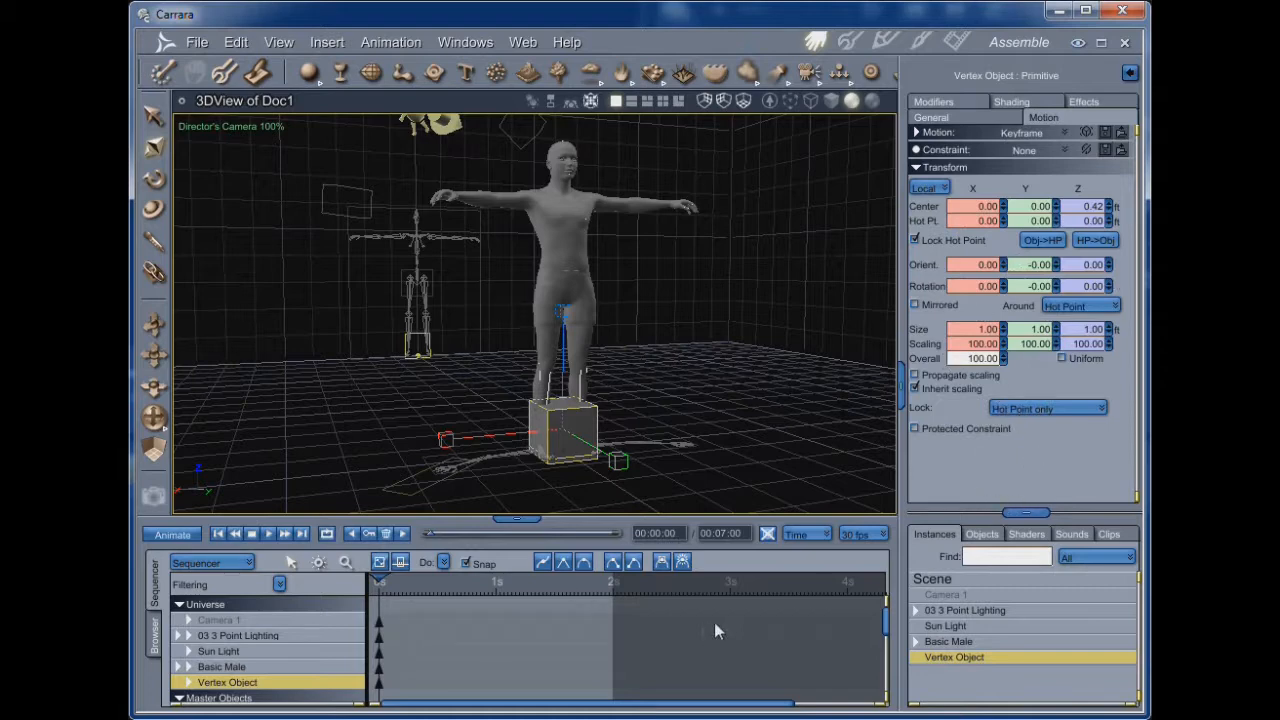
left_click(959, 118)
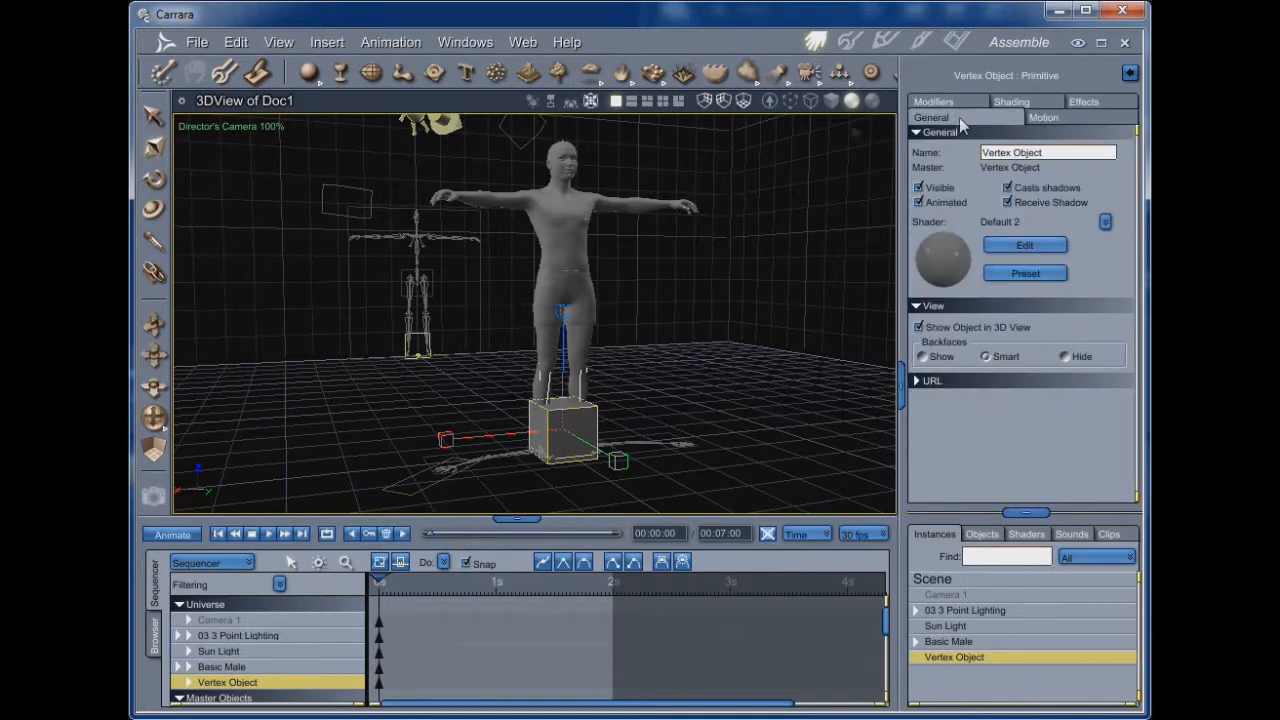
- Resume mesh editing and scale the cube at the figure's feet down uniformly to about 0.70 ft
left_click(223, 73)
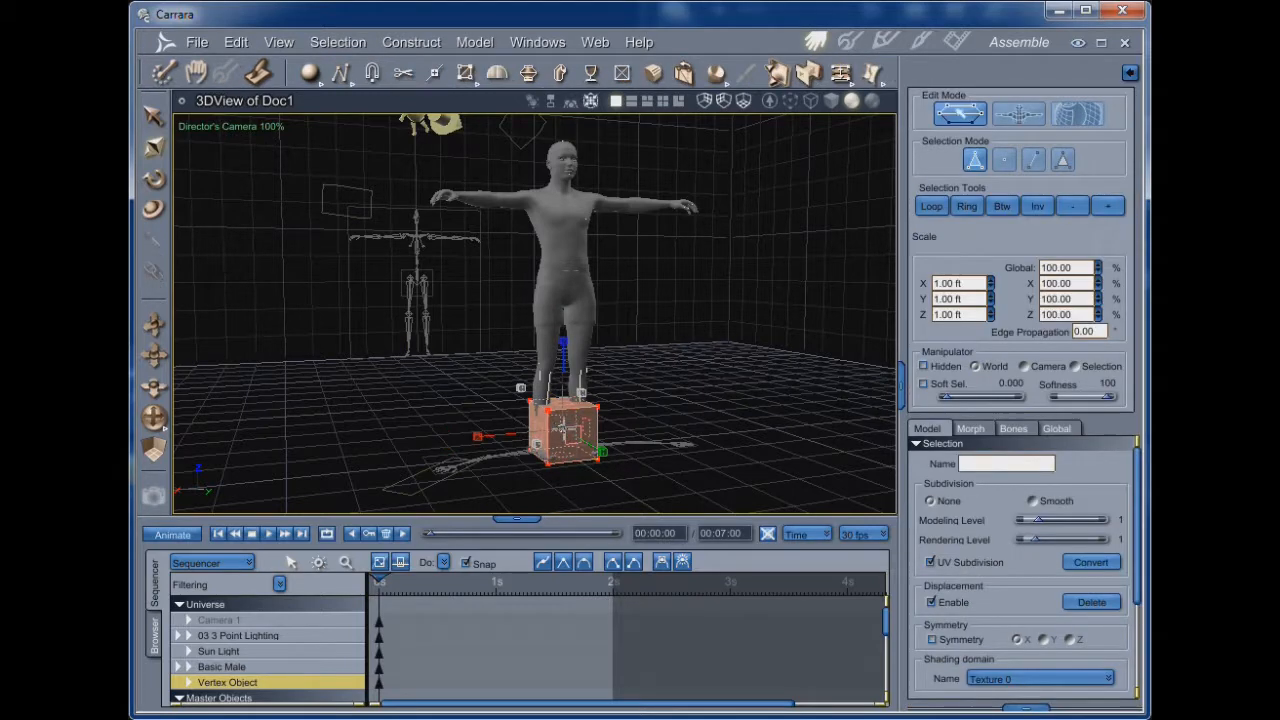
scroll(604, 480, "up", 3)
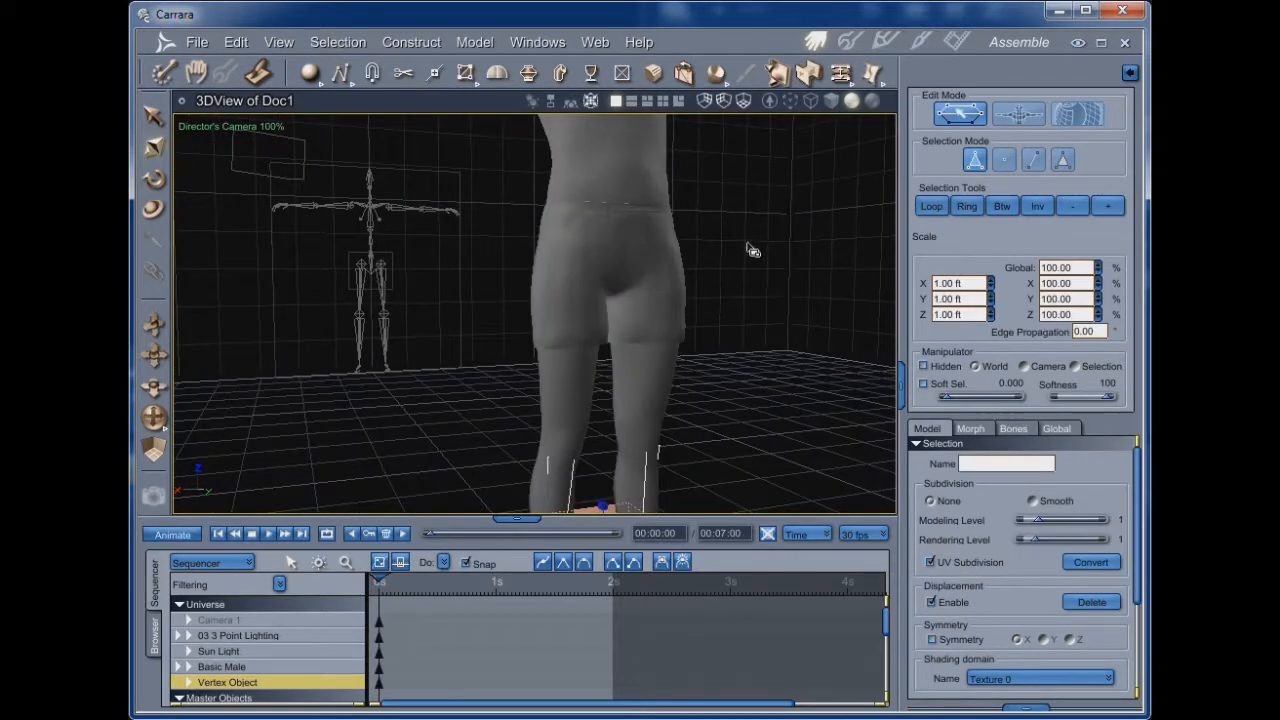
scroll(752, 250, "down", 3)
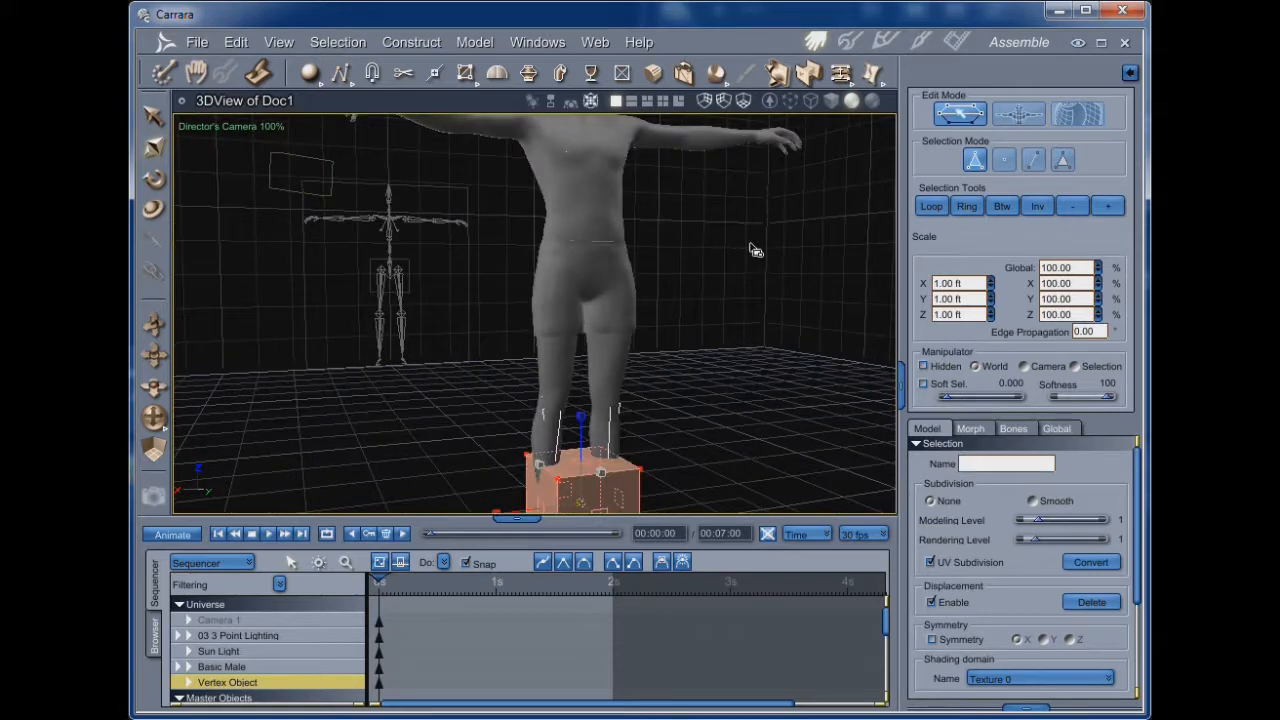
middle_click_drag(604, 303, 598, 172)
middle_click_drag(640, 265, 725, 283, "alt")
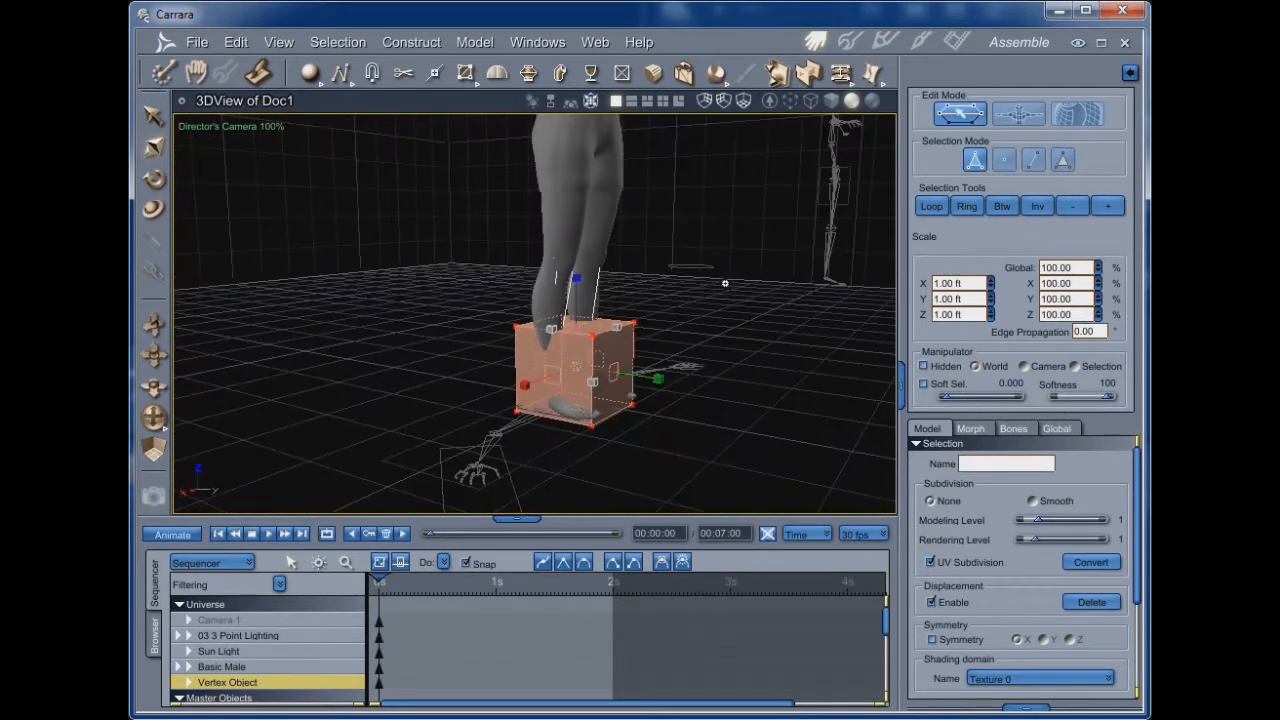
left_click_drag(575, 366, 539, 418)
middle_click_drag(683, 364, 560, 372, "alt")
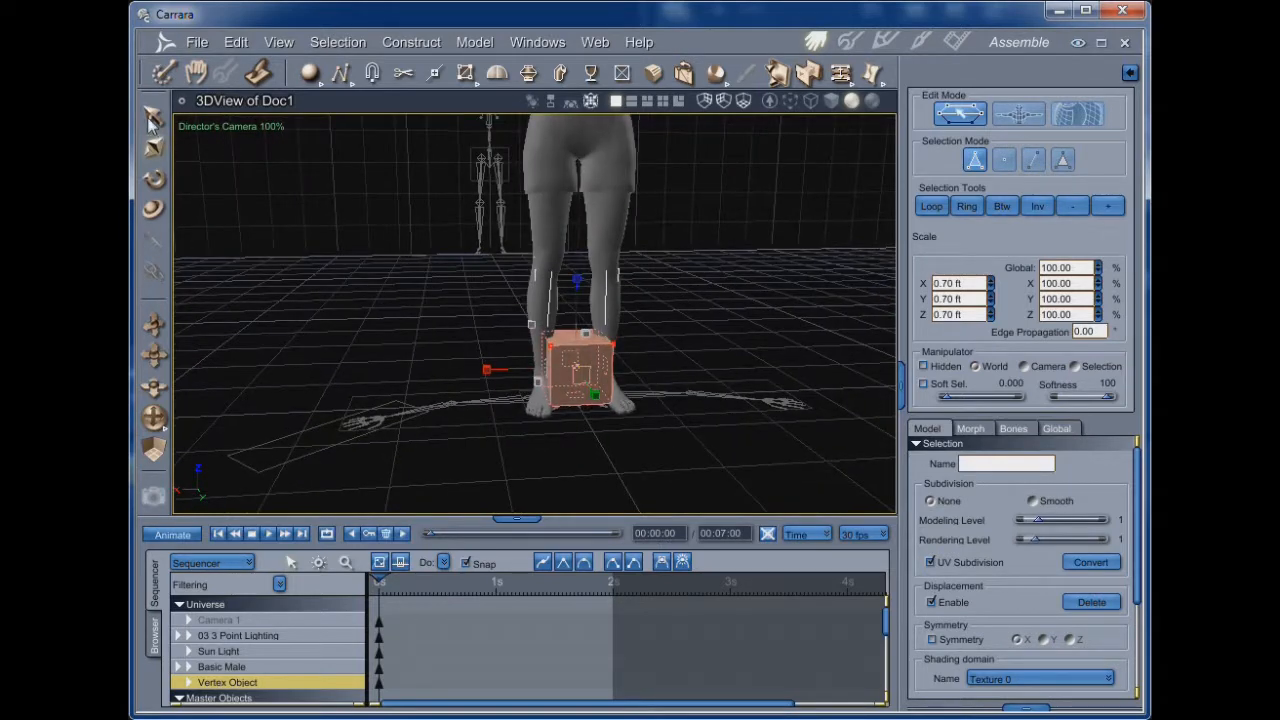
- Move the cube straight up to the figure's chest, at a Z position of about 4.63 ft
left_click(154, 146)
left_click_drag(577, 284, 604, 101)
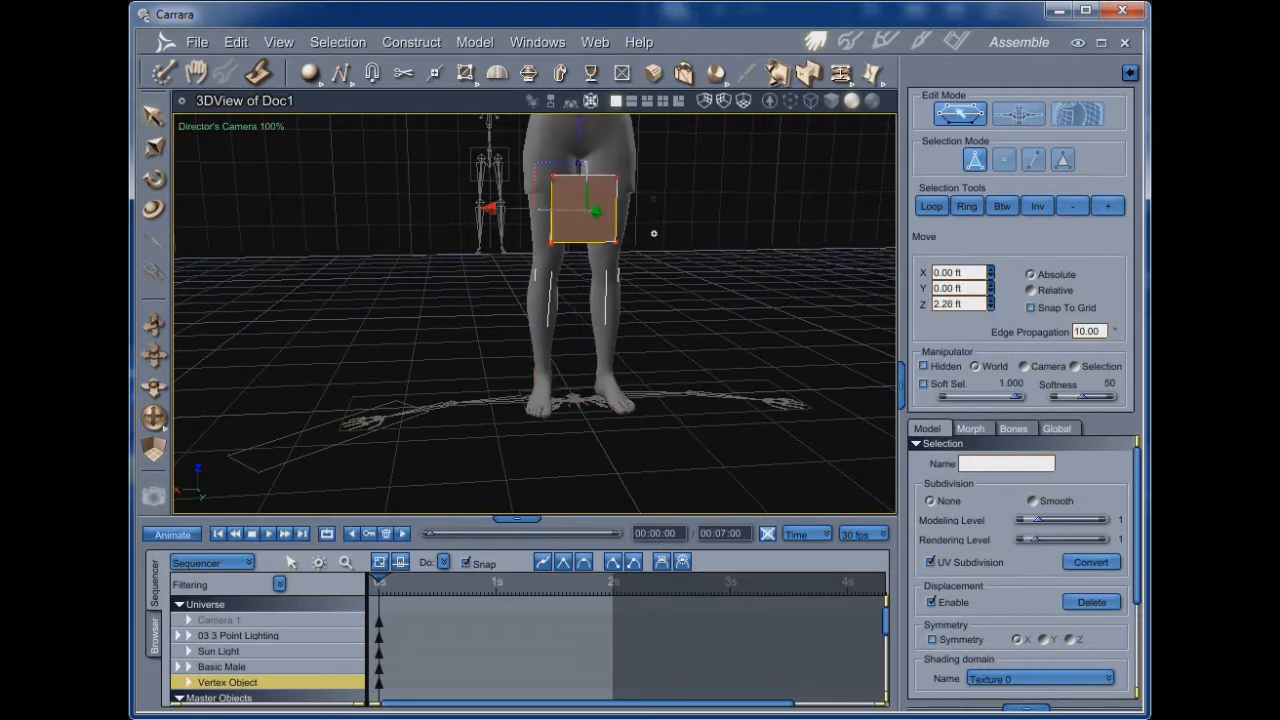
middle_click_drag(654, 234, 669, 414)
left_click_drag(593, 365, 599, 140)
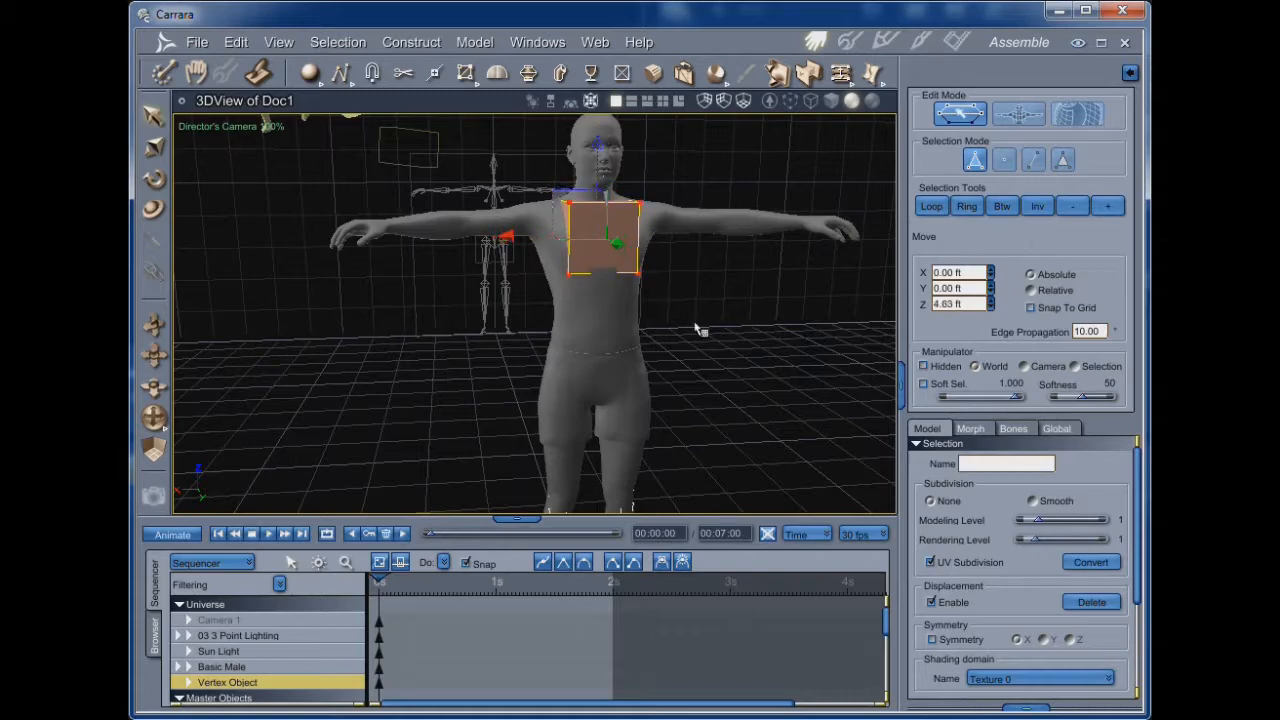
mouse_move(695, 329)
middle_mouse_down()
mouse_move(841, 309)
mouse_move(714, 316)
middle_mouse_up()
- Select the cube's side face beside the shoulder and enable symmetry across X
left_click(736, 308)
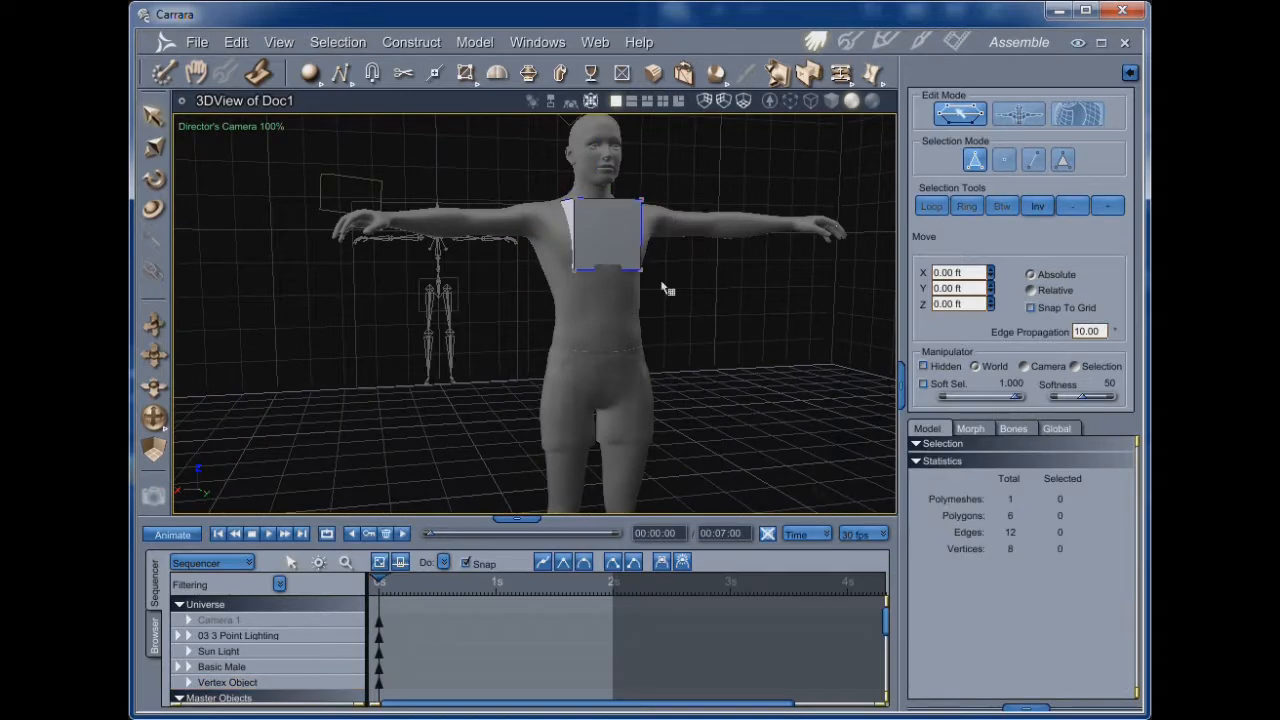
left_click(569, 216)
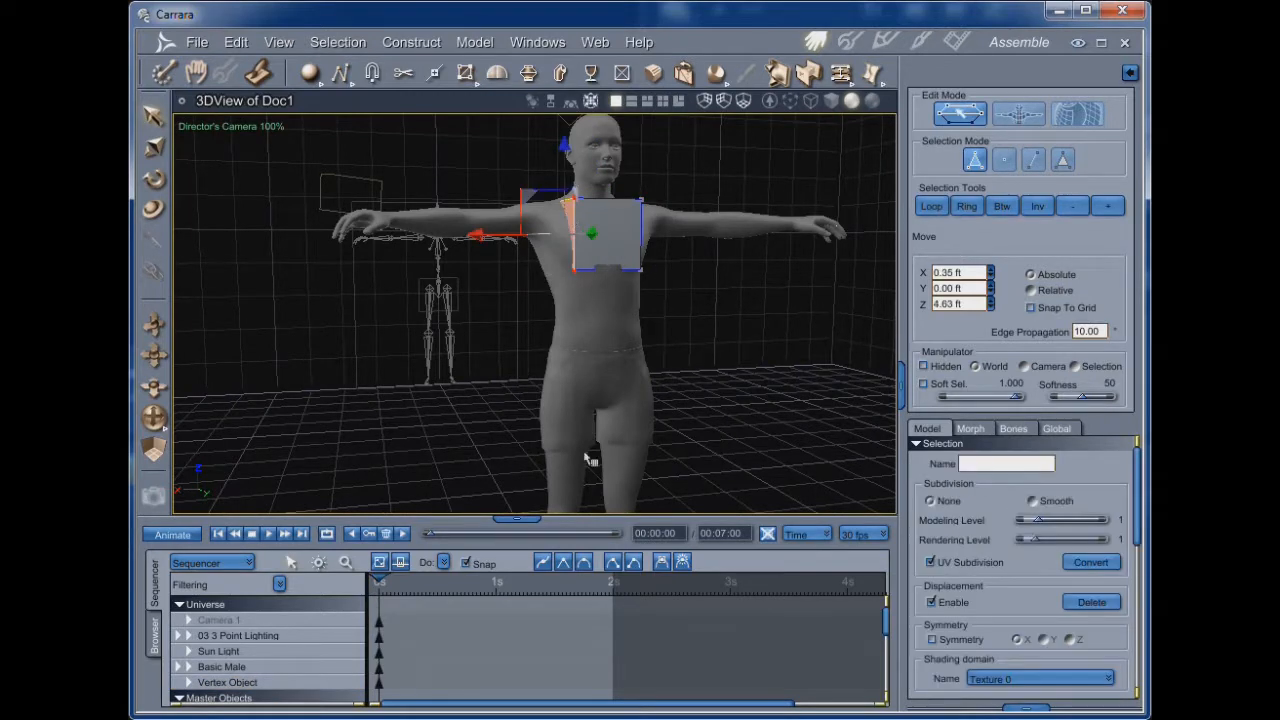
middle_click_drag(651, 366, 470, 263)
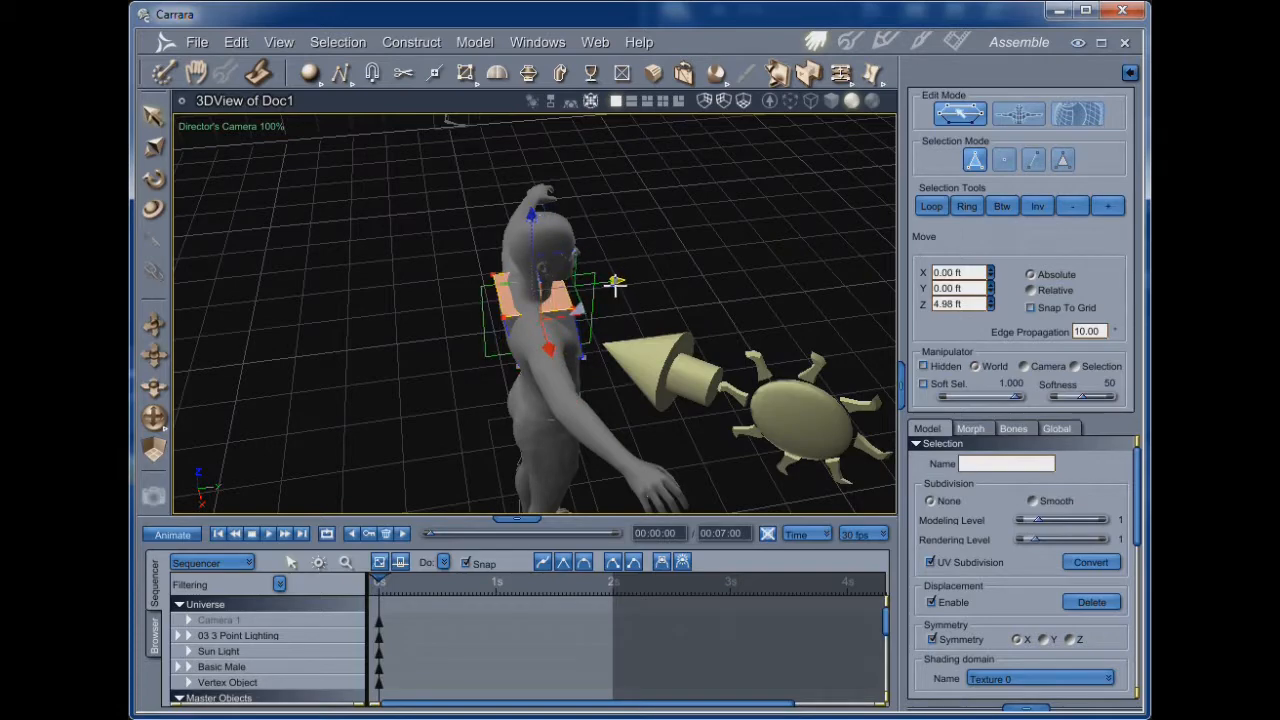
- Widen the mirrored side faces to about 0.79 ft along Y and shift them back to Y about -0.03 ft
middle_click_drag(641, 303, 677, 224)
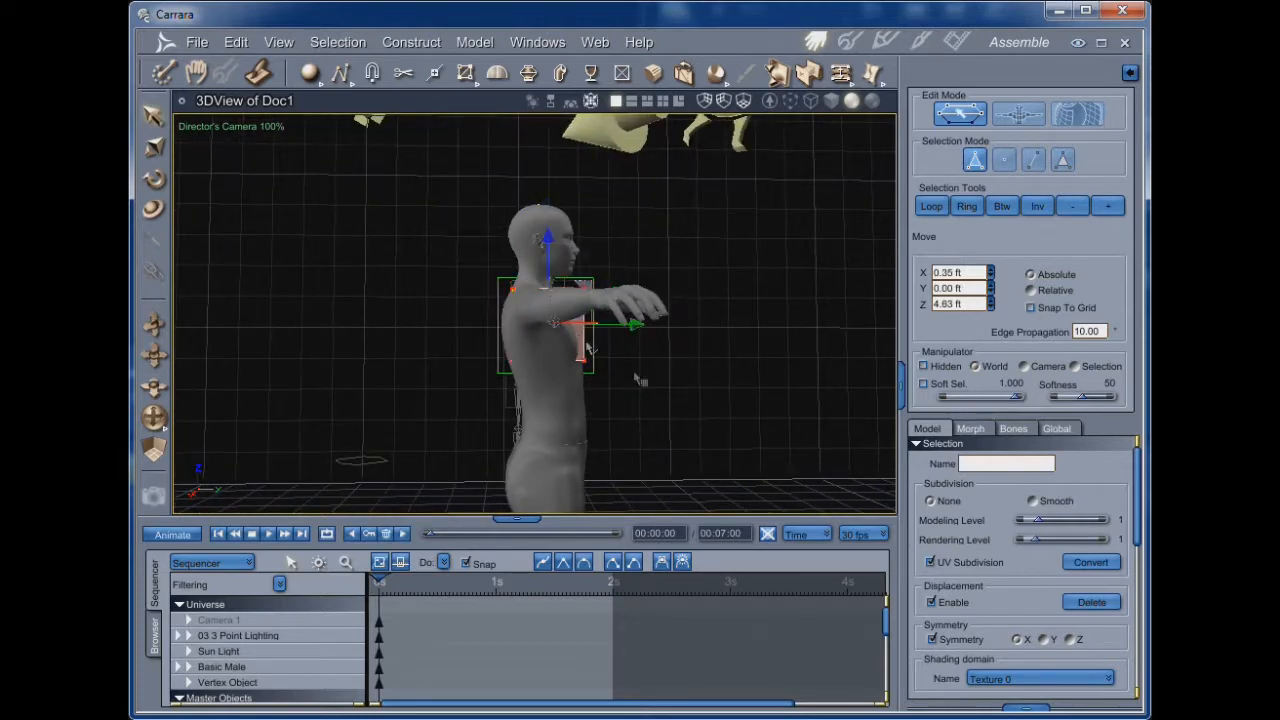
middle_click_drag(749, 451, 702, 431)
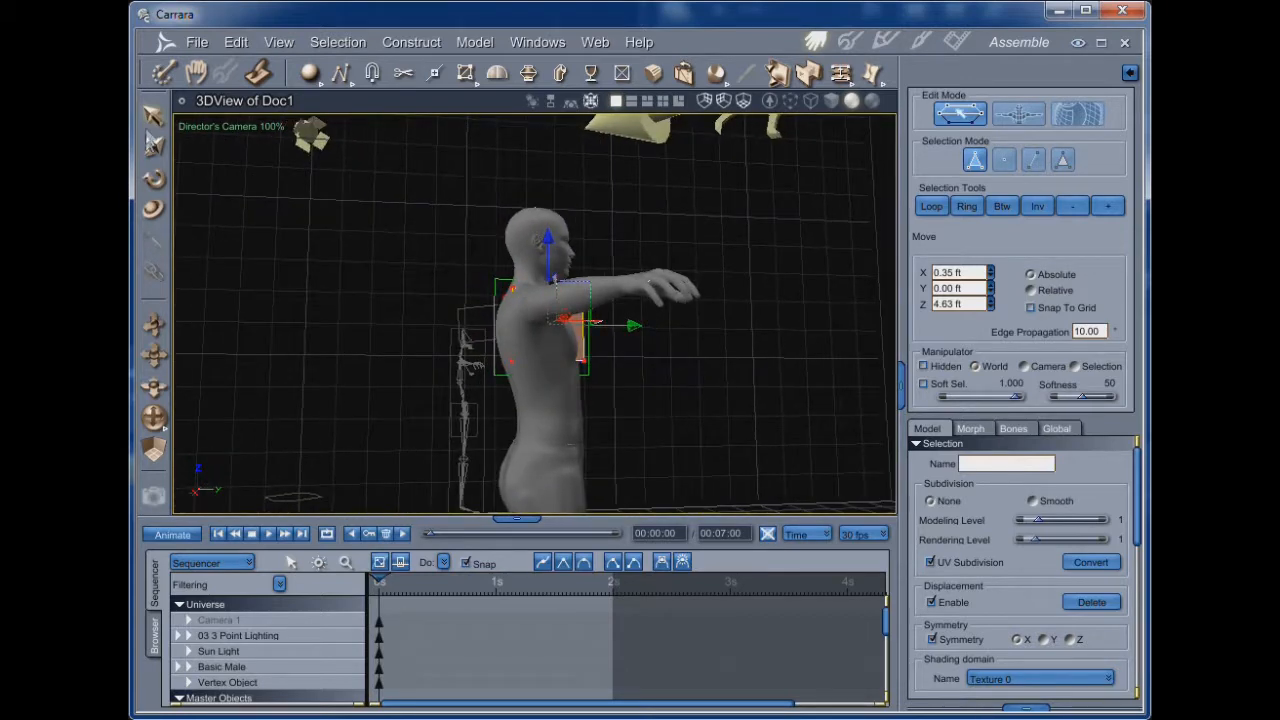
left_click(155, 149)
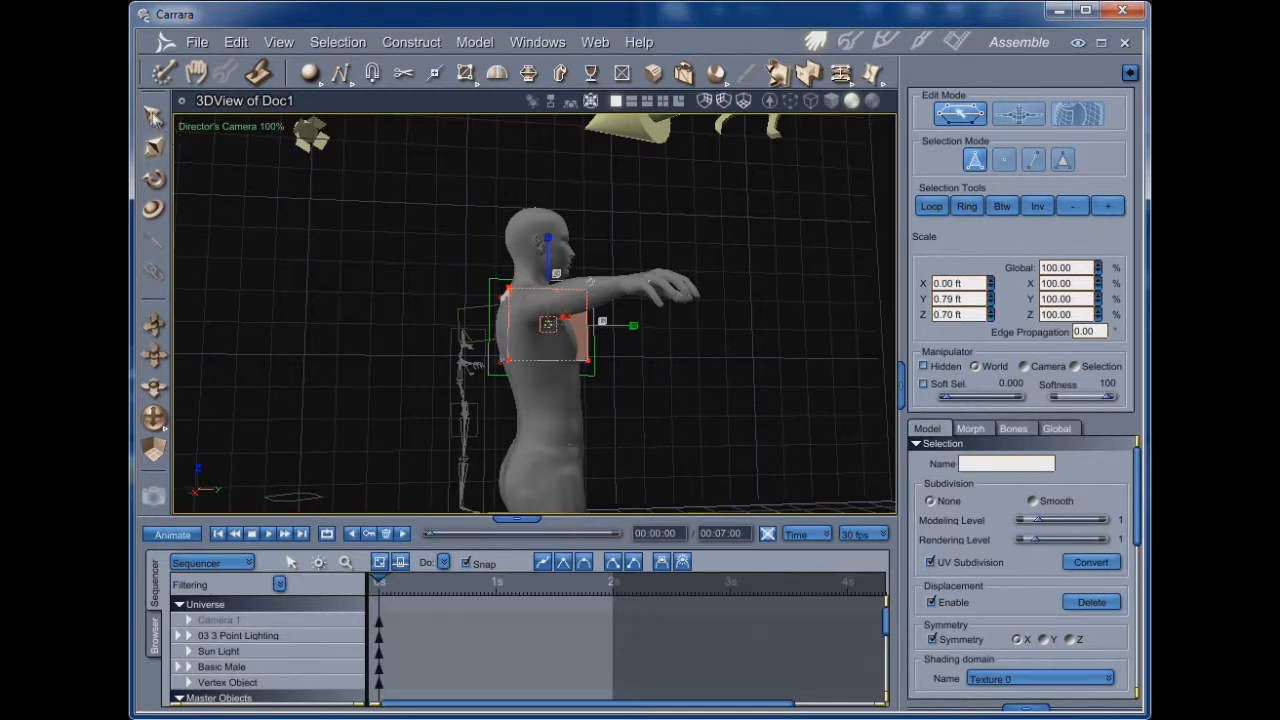
left_click(153, 116)
left_click_drag(622, 325, 623, 326)
middle_click_drag(642, 380, 654, 411)
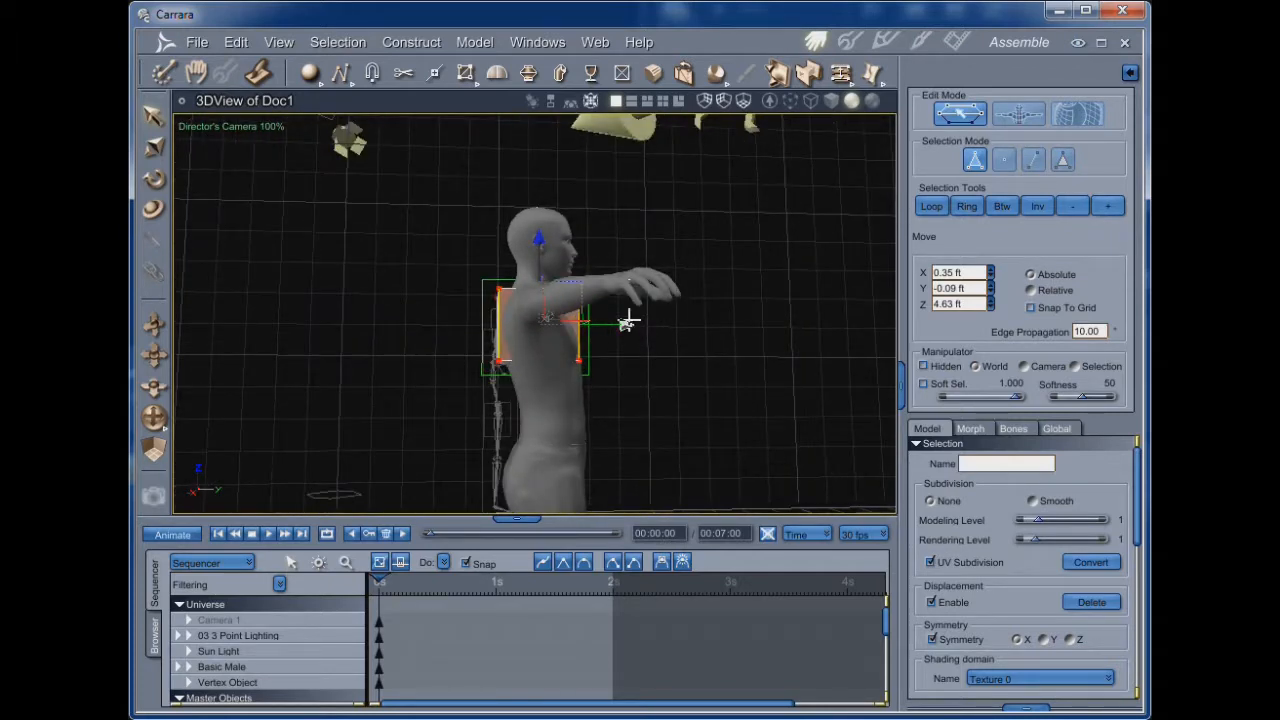
left_click_drag(627, 322, 622, 328)
middle_click_drag(622, 328, 650, 350)
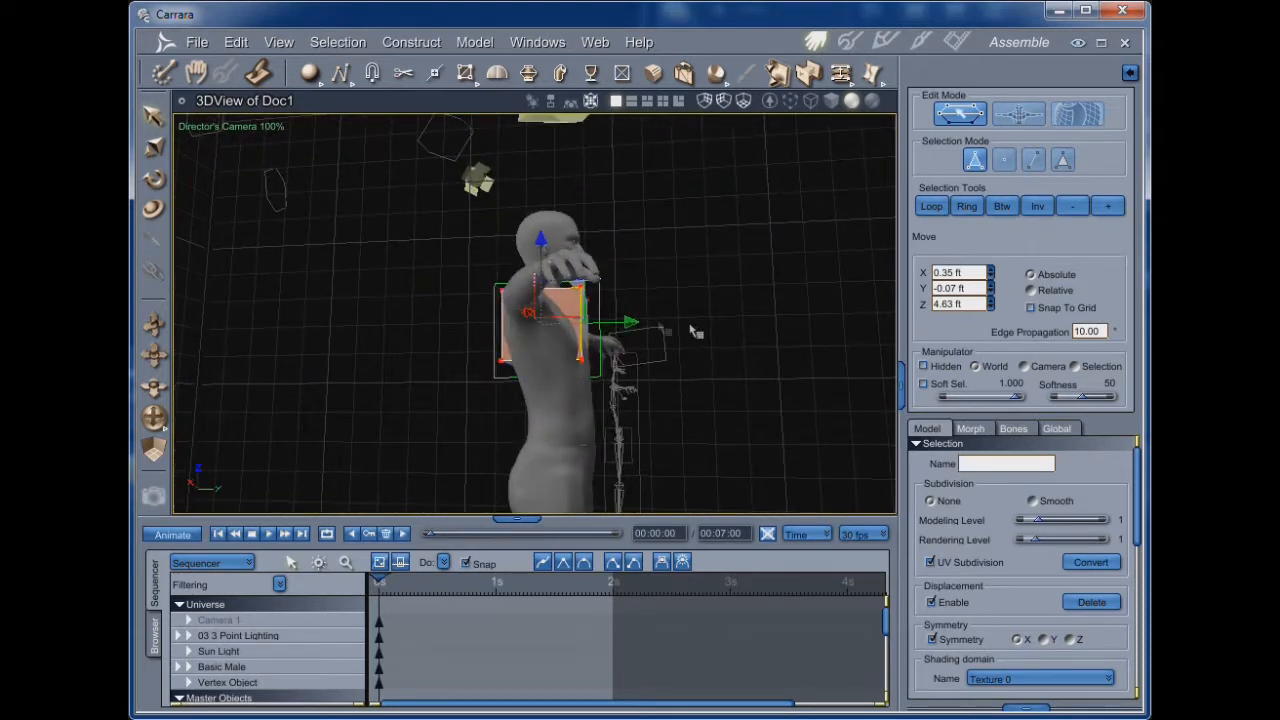
left_click_drag(631, 320, 634, 320)
middle_click_drag(634, 320, 325, 243)
left_click_drag(170, 158, 190, 170)
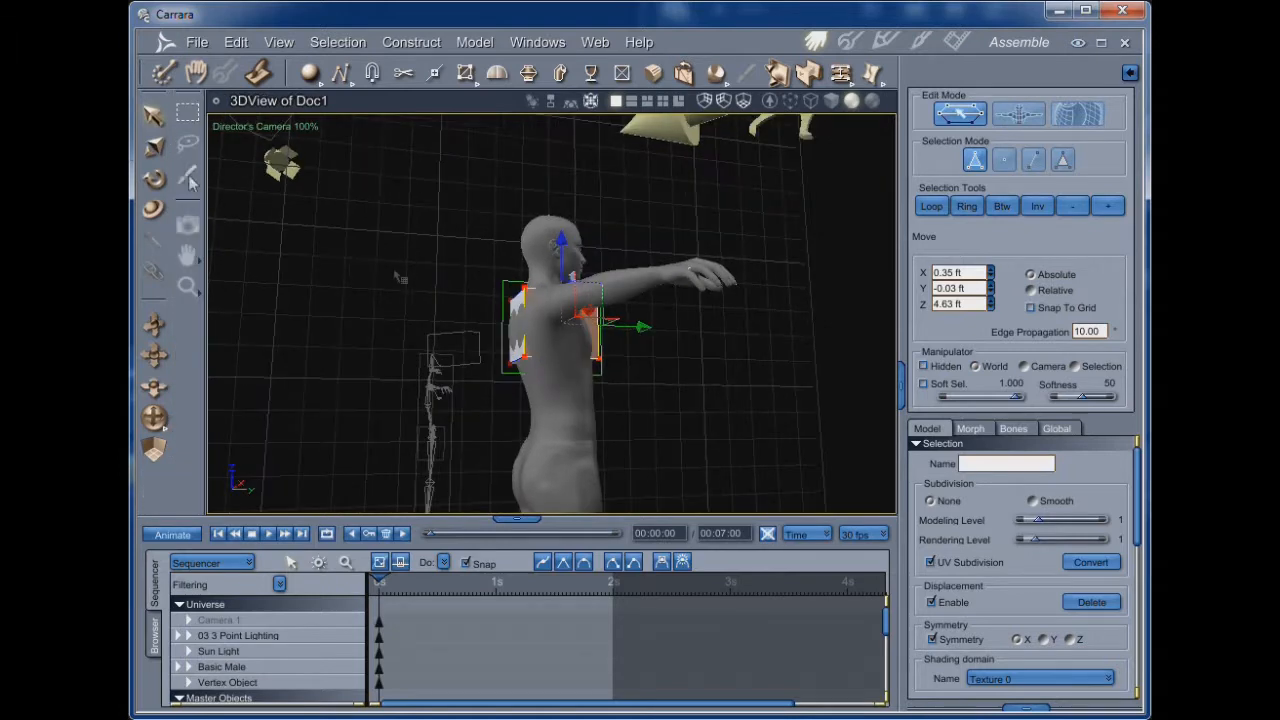
- Scale the side faces to about 0.83 ft along Y and move them to Y about -0.06 ft
left_click(154, 147)
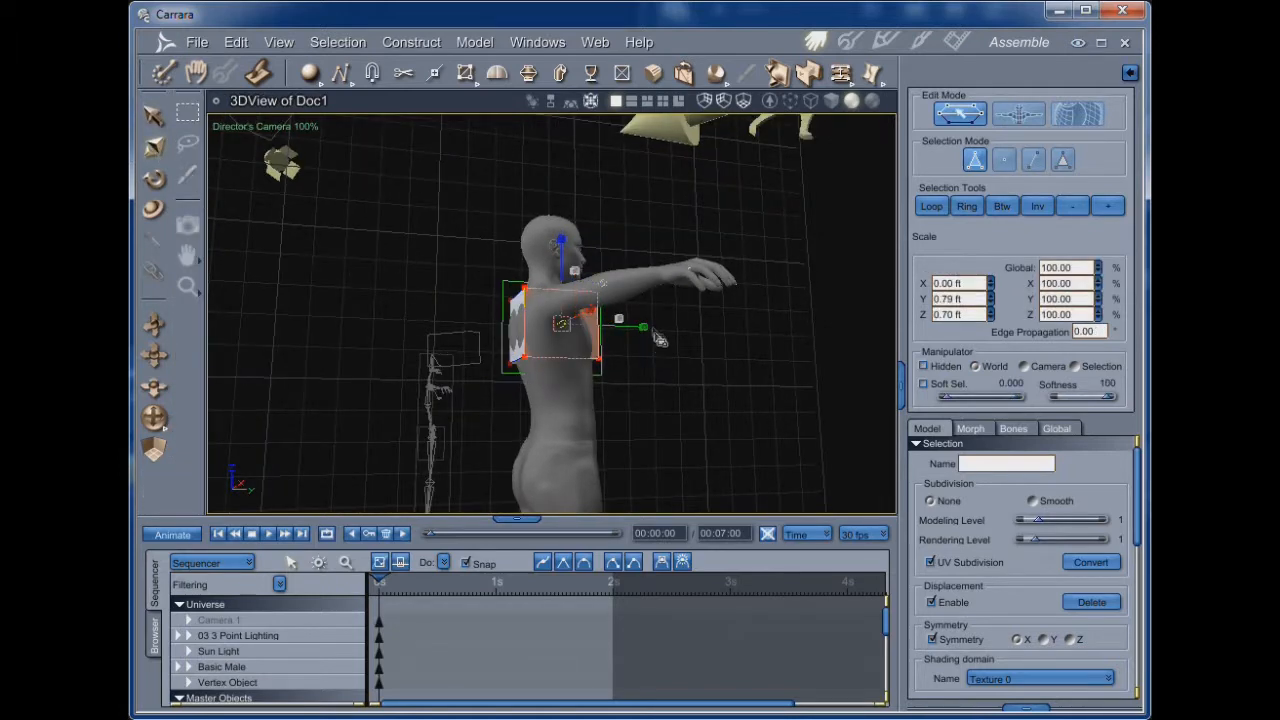
left_click_drag(643, 325, 646, 325)
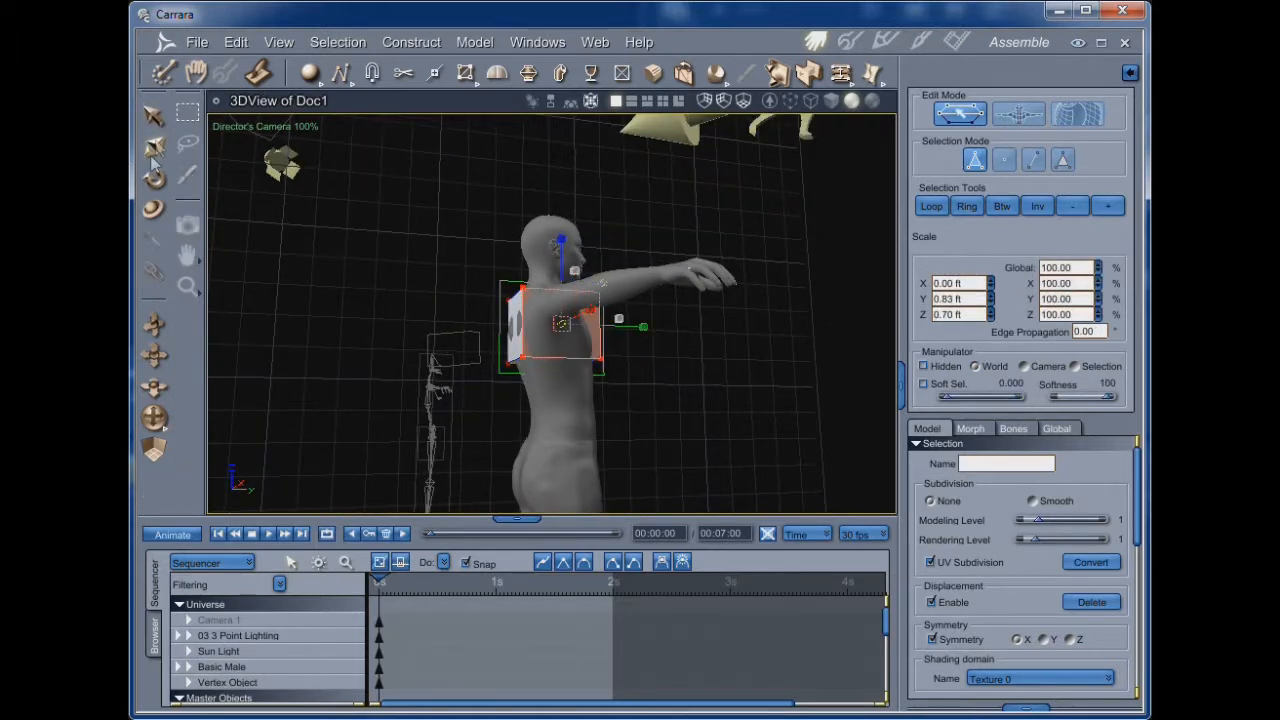
left_click(153, 115)
left_click_drag(641, 325, 638, 325)
middle_click_drag(650, 394, 591, 380)
left_click_drag(650, 316, 652, 316)
mouse_move(635, 361)
middle_mouse_down()
mouse_move(769, 374)
mouse_move(681, 392)
mouse_move(646, 338)
mouse_move(630, 340)
middle_mouse_up()
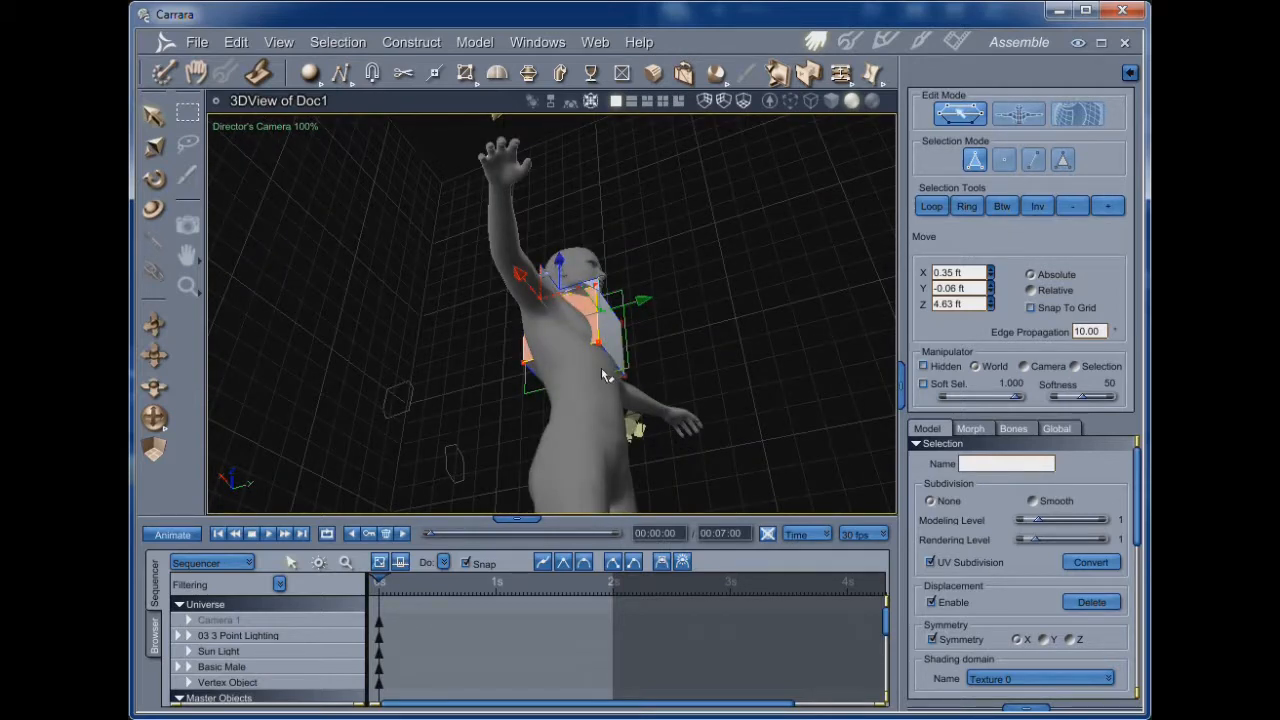
middle_click_drag(672, 393, 621, 512)
middle_click_drag(675, 468, 715, 406)
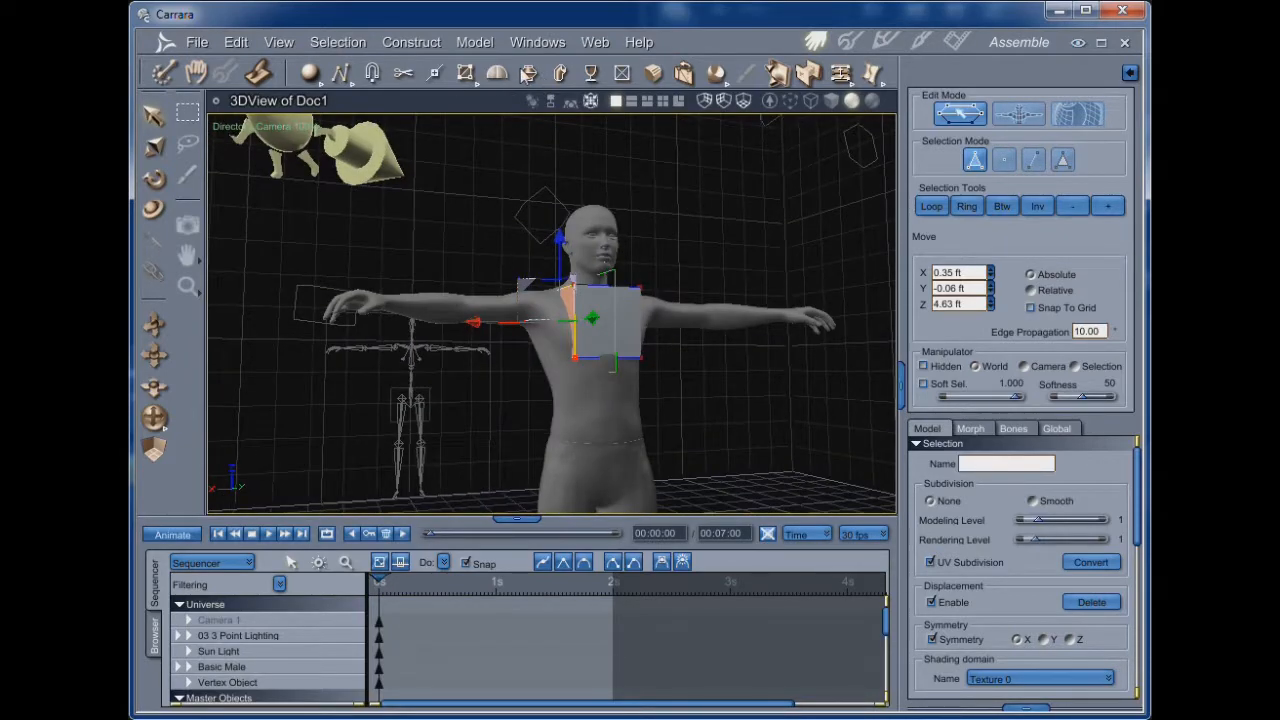
- Extrude the mirrored side faces outward past the shoulders to X about 0.80 ft with Dynamic Extrusion
left_click(528, 74)
middle_click_drag(690, 390, 708, 389)
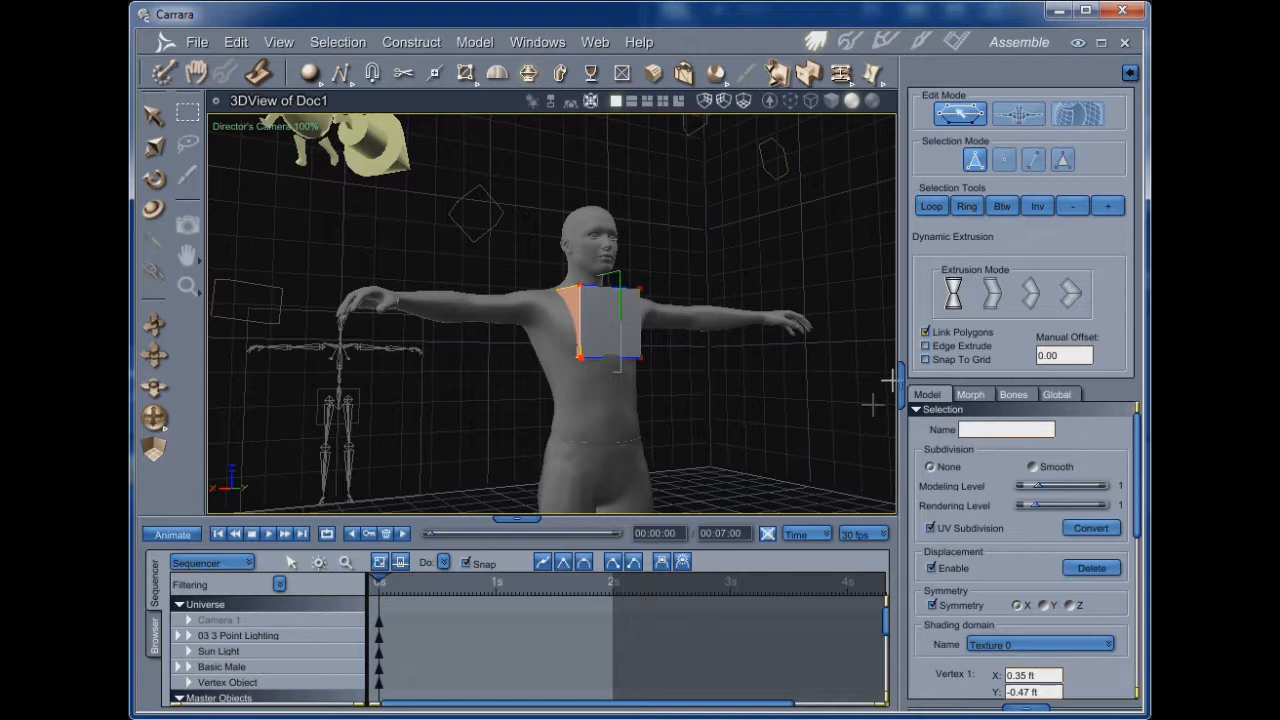
left_click_drag(573, 307, 521, 285)
middle_click_drag(726, 433, 672, 470)
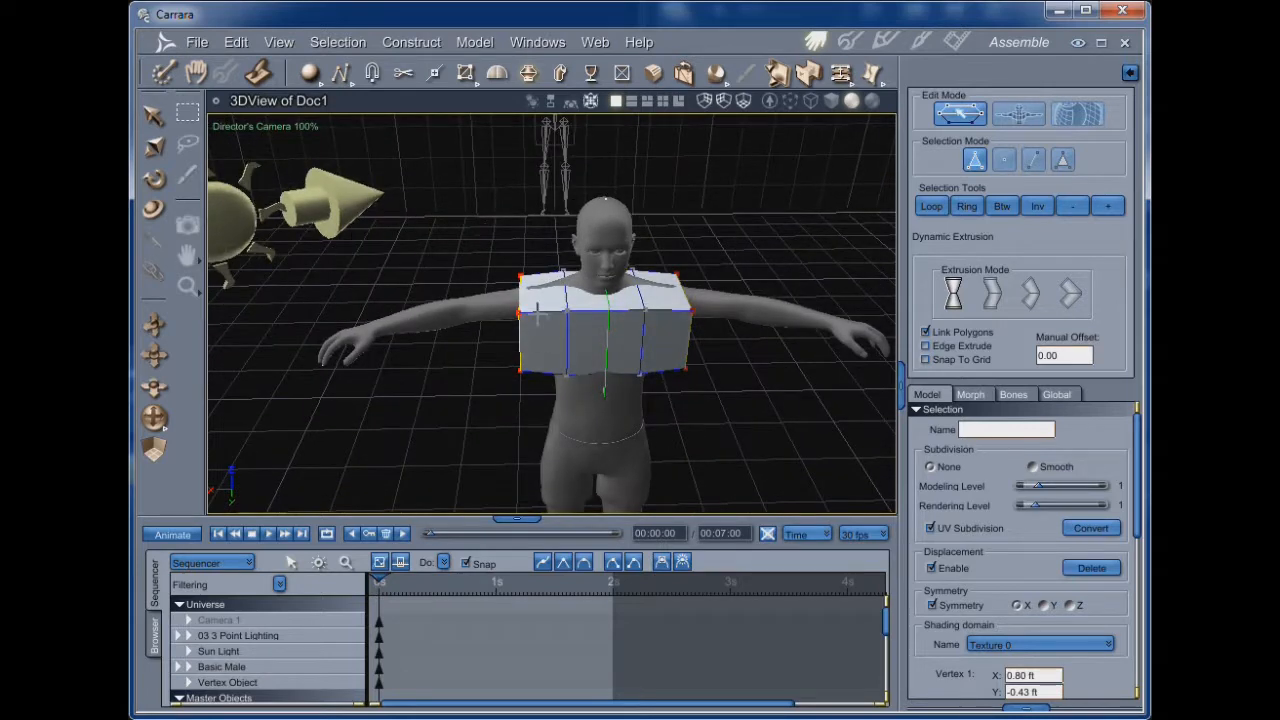
- Select the mirrored top faces over the shoulders and raise them slightly
left_click(154, 116)
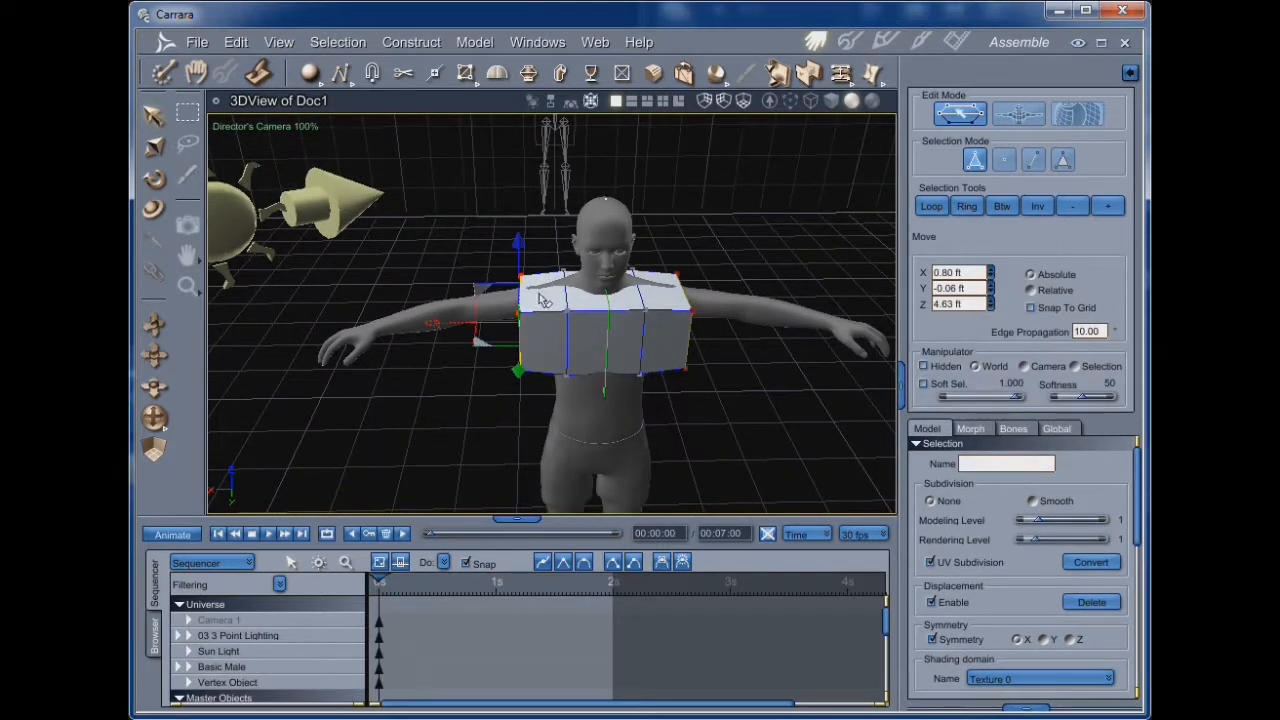
left_click(541, 300)
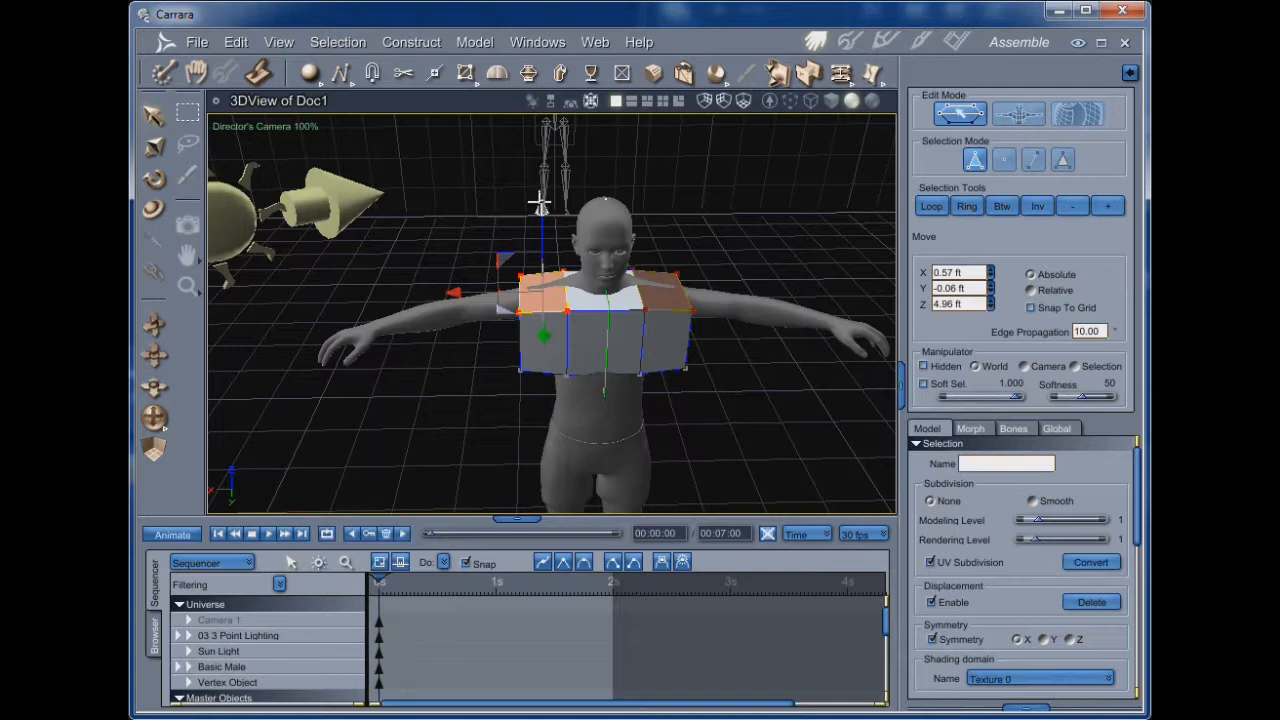
left_click_drag(540, 203, 541, 195)
middle_click_drag(546, 335, 593, 274)
- Select the mirrored underside faces below the arms and raise them to Z about 4.47 ft
left_click(540, 365)
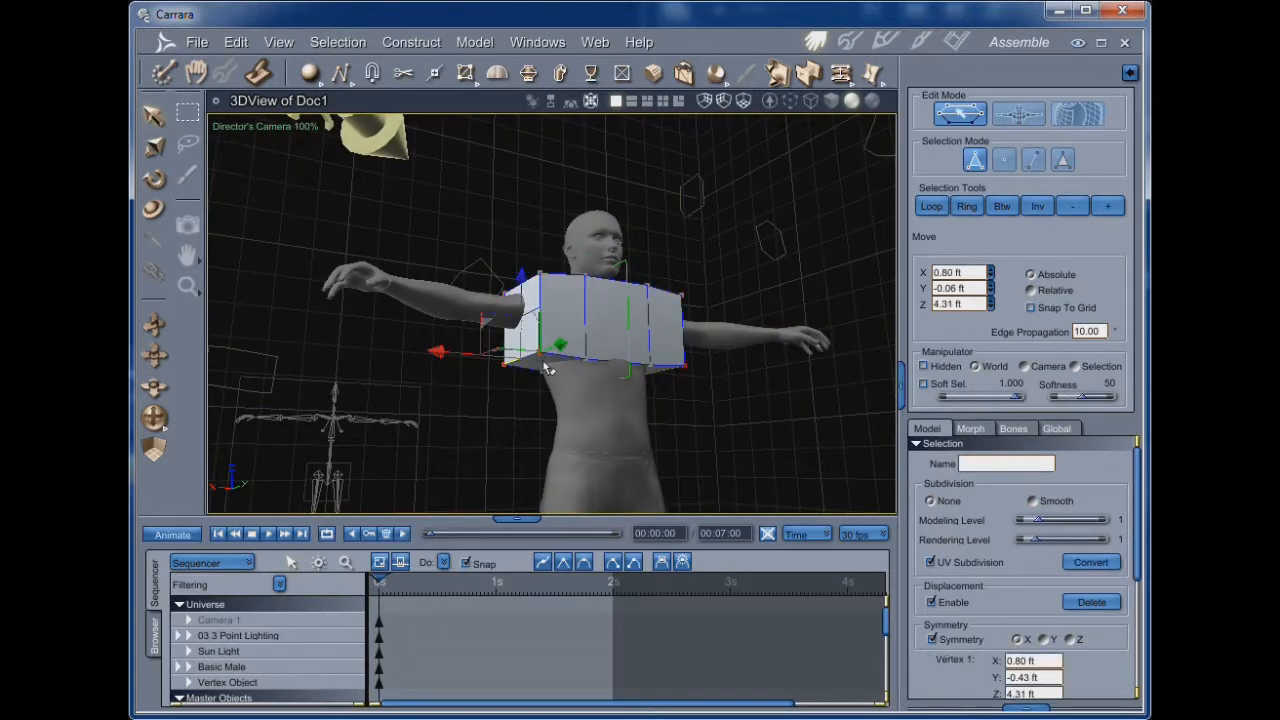
left_click(542, 368)
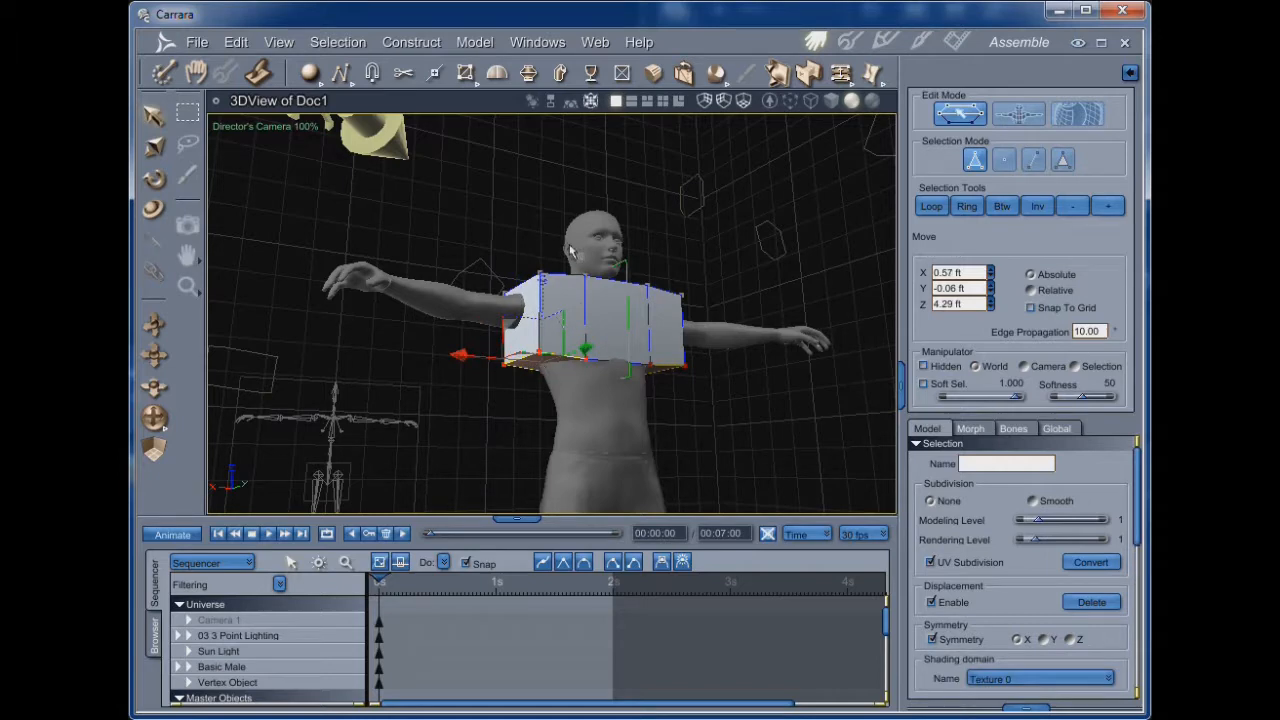
left_click_drag(545, 275, 551, 247)
middle_click_drag(599, 304, 594, 343)
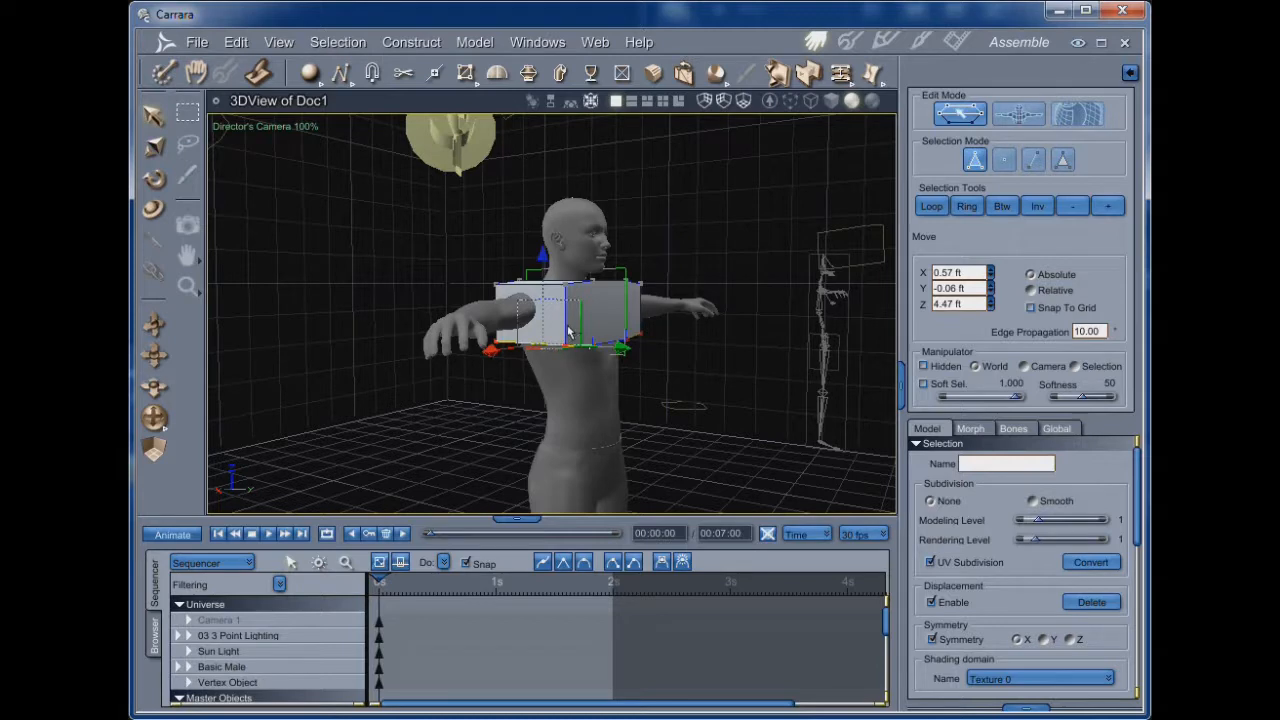
- Move the outer front vertical edges beside the arms back to Y about 0.10 ft
left_click(566, 333)
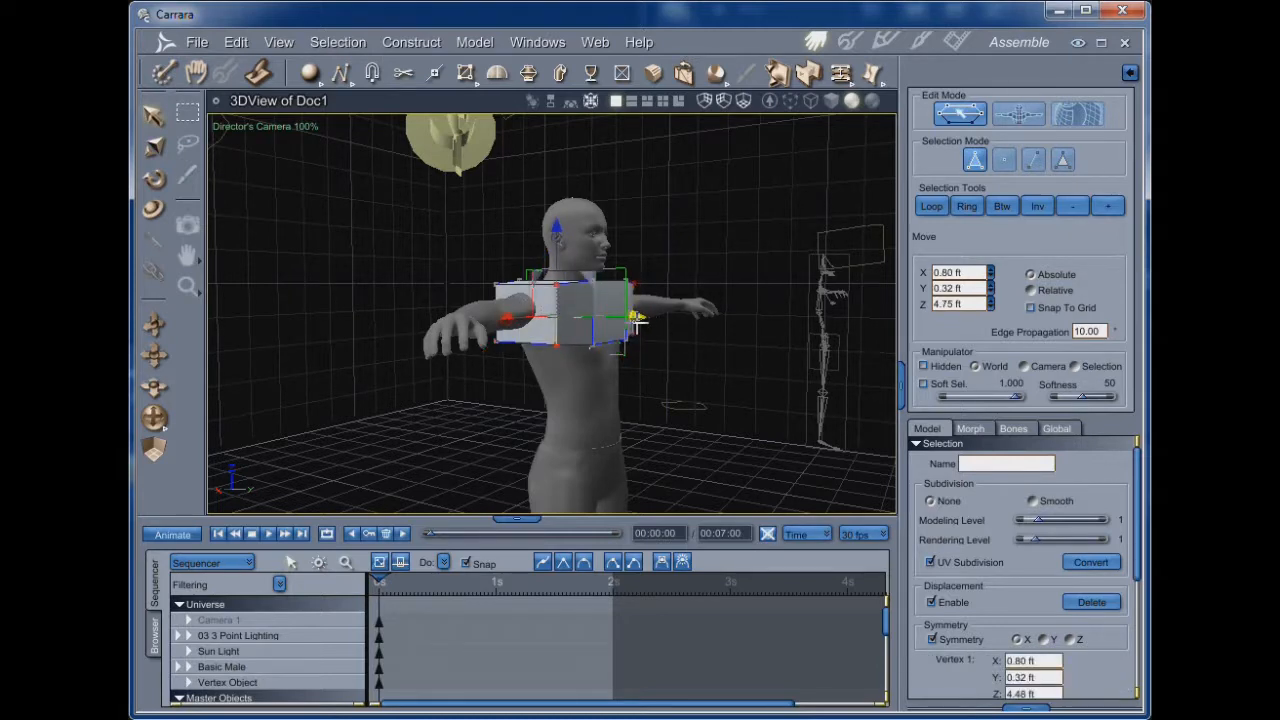
left_click_drag(628, 322, 624, 322)
mouse_move(720, 392)
middle_mouse_down()
mouse_move(577, 323)
mouse_move(709, 387)
mouse_move(789, 403)
mouse_move(763, 340)
mouse_move(649, 308)
mouse_move(563, 362)
middle_mouse_up()
- Select all the underside faces of the garment and extrude them down the torso to Z about 4.18 ft
left_click(563, 362)
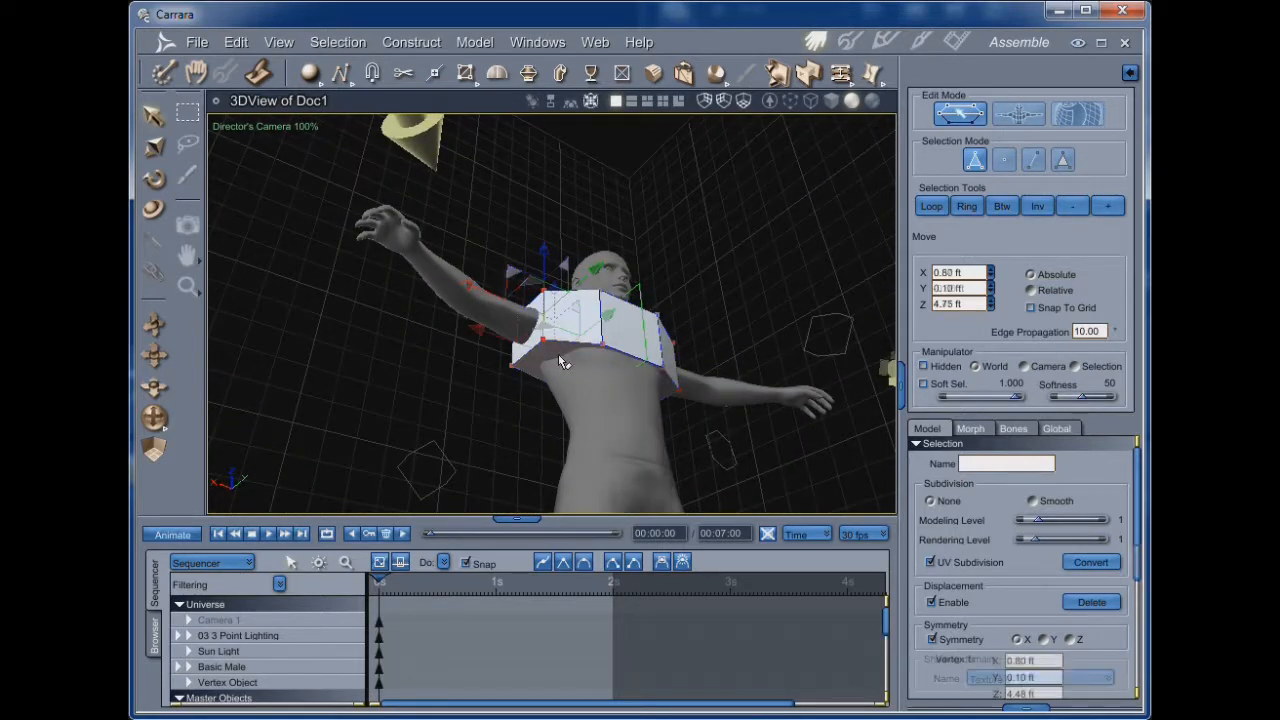
left_click(613, 366, "shift")
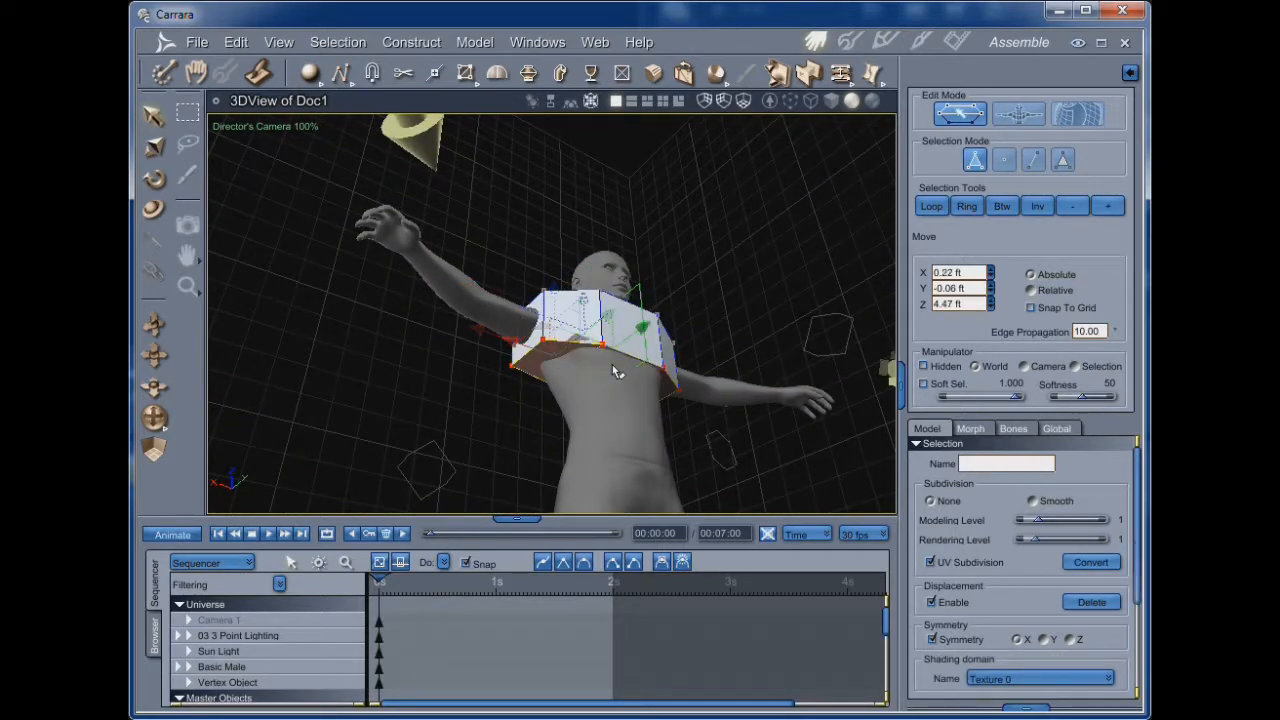
middle_click_drag(701, 428, 681, 466)
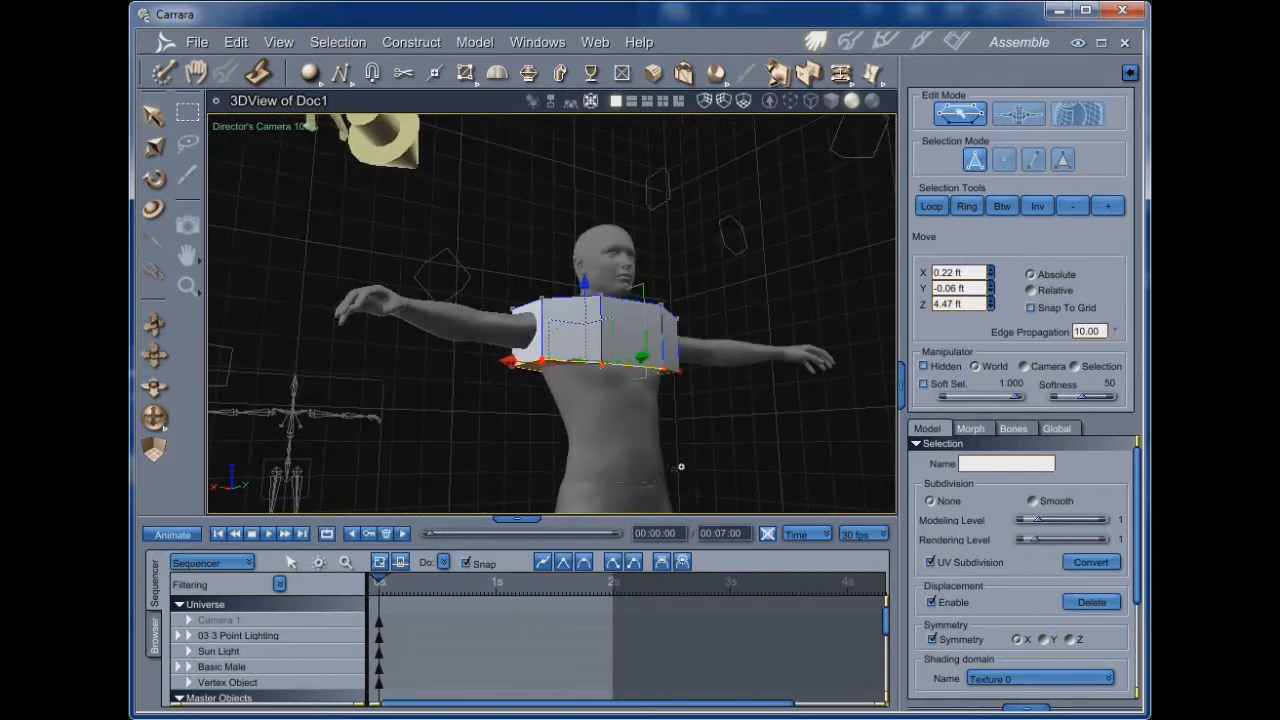
left_click(528, 74)
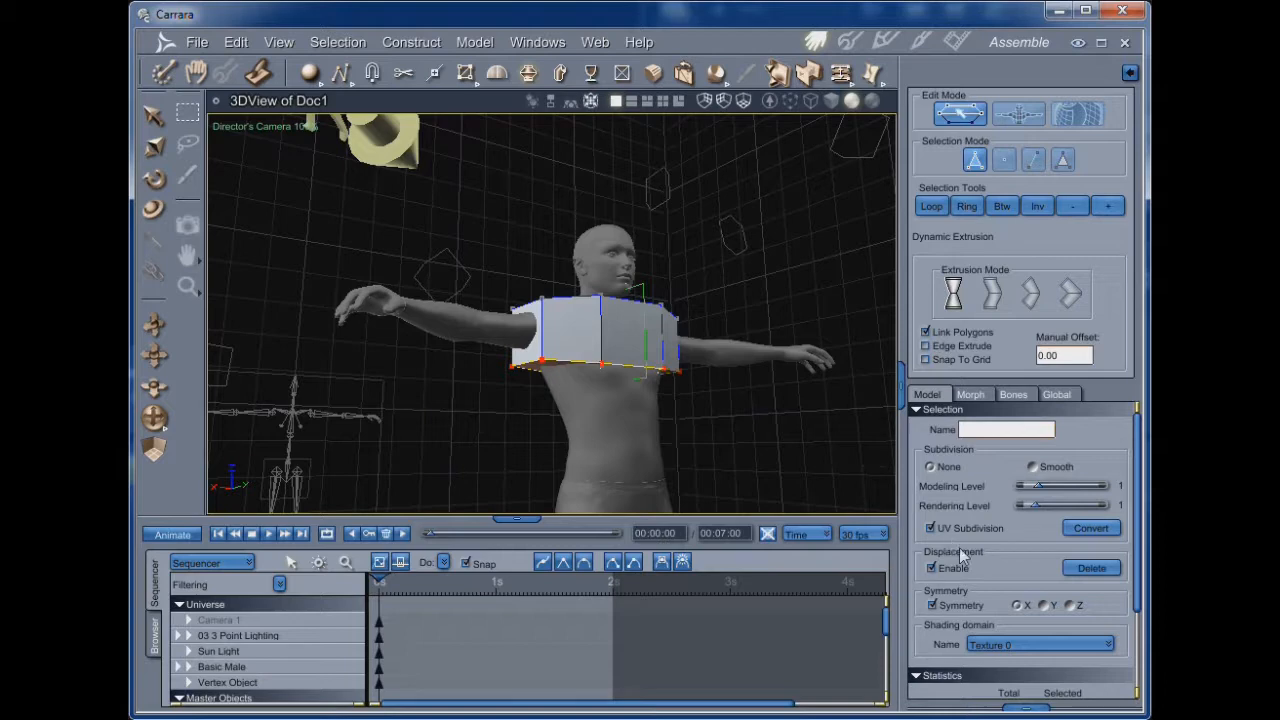
middle_click_drag(756, 430, 737, 385)
left_click_drag(571, 355, 563, 410)
middle_click_drag(563, 404, 740, 410)
- Shift the extruded underside to Y about -0.02 ft and scale it to about 0.76 ft in X and 0.84 ft in Y
key("s")
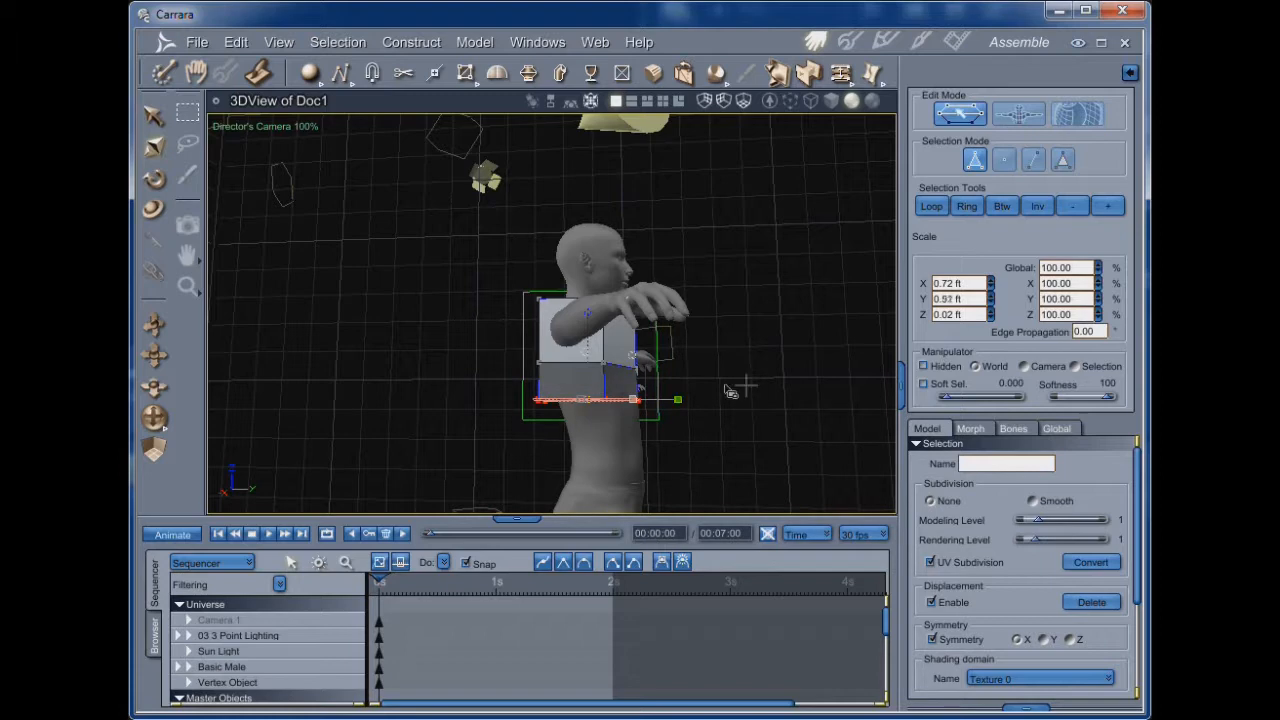
left_click(155, 114)
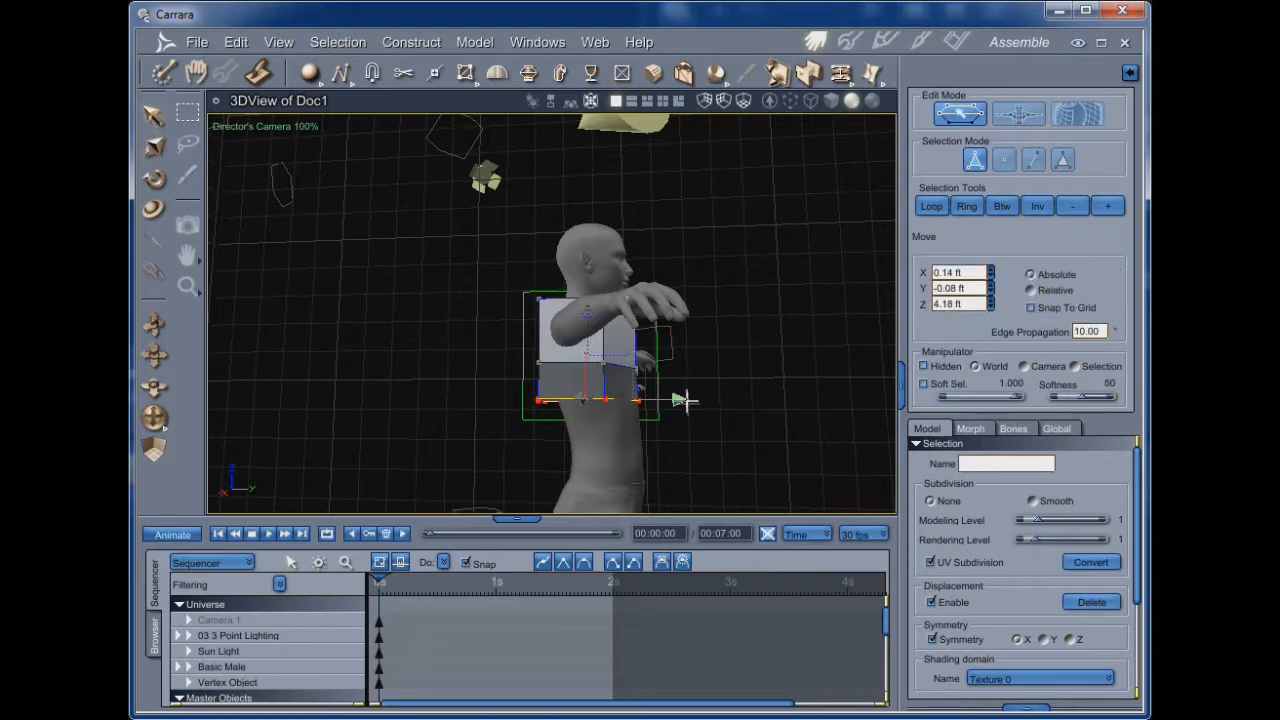
middle_click_drag(690, 398, 720, 400)
left_click(160, 144)
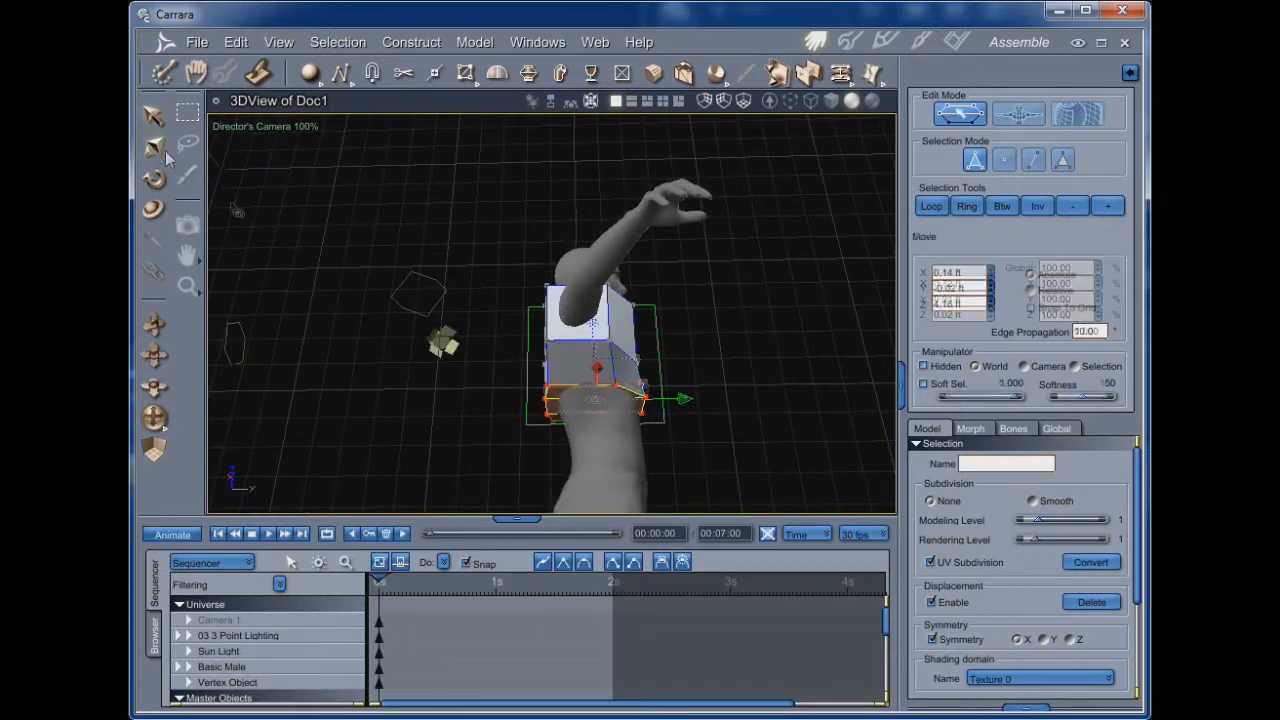
middle_click_drag(676, 398, 570, 410)
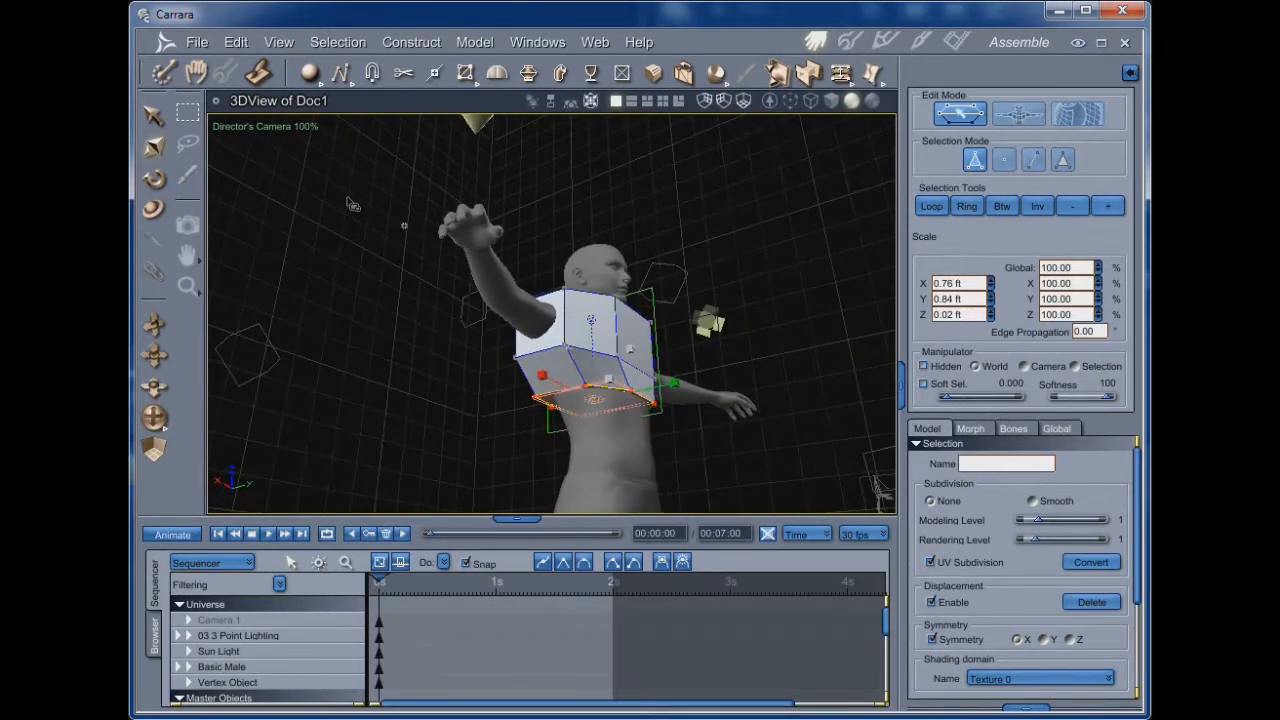
- Extrude the underside faces down to Z about 3.78 ft at the waist and shift them forward to Y about 0.04 ft
left_click(155, 148)
left_click_drag(566, 398, 553, 450)
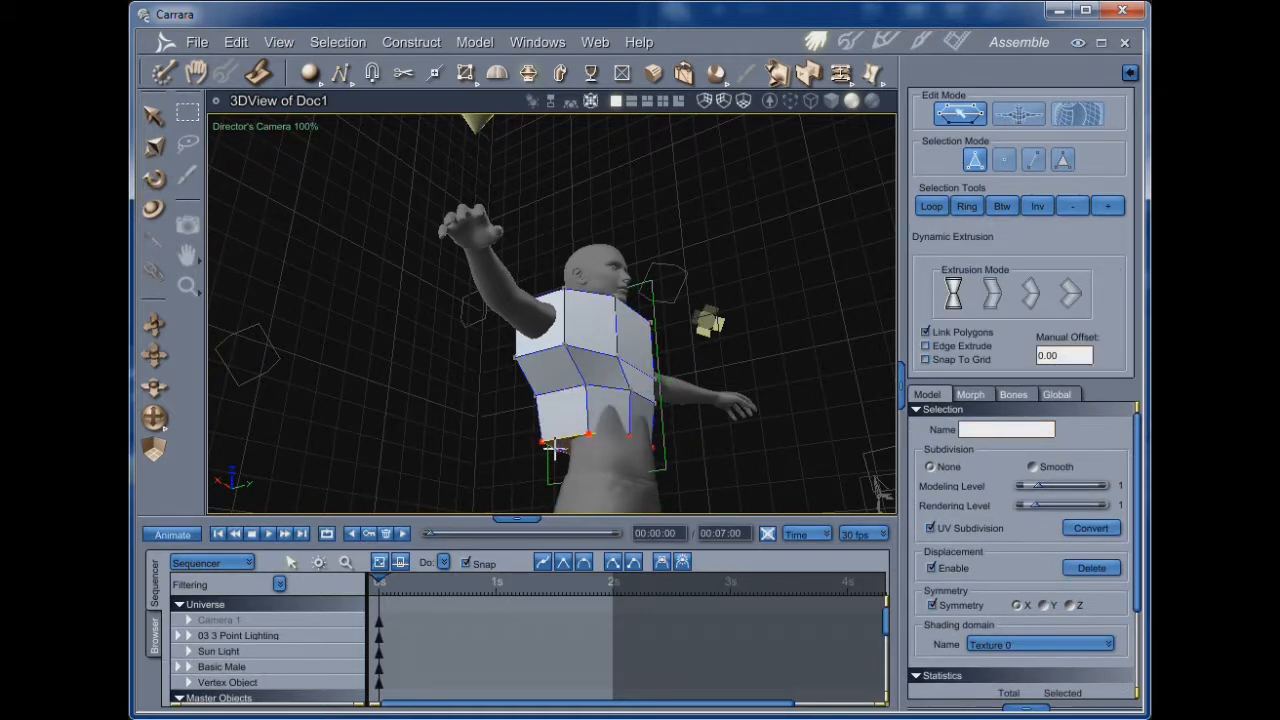
middle_click_drag(551, 462, 603, 490)
left_click(153, 118)
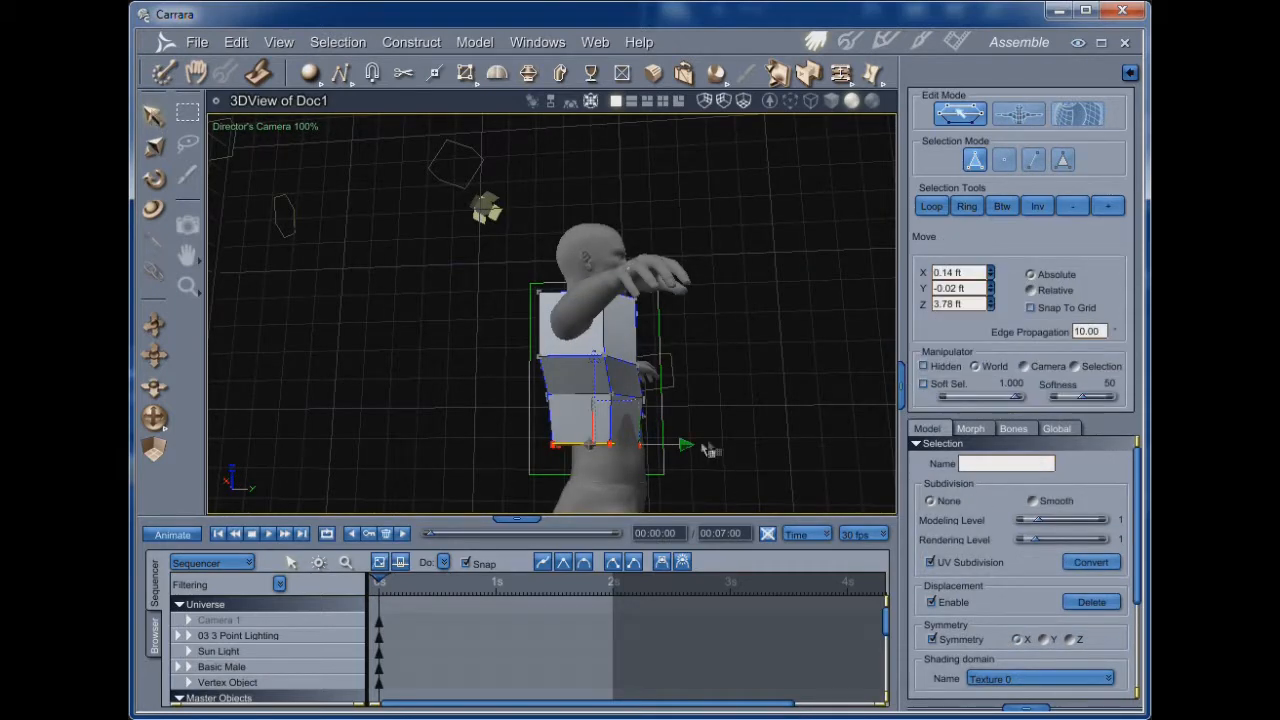
left_click_drag(689, 440, 694, 438)
middle_click_drag(693, 458, 531, 455)
middle_click_drag(709, 468, 622, 438)
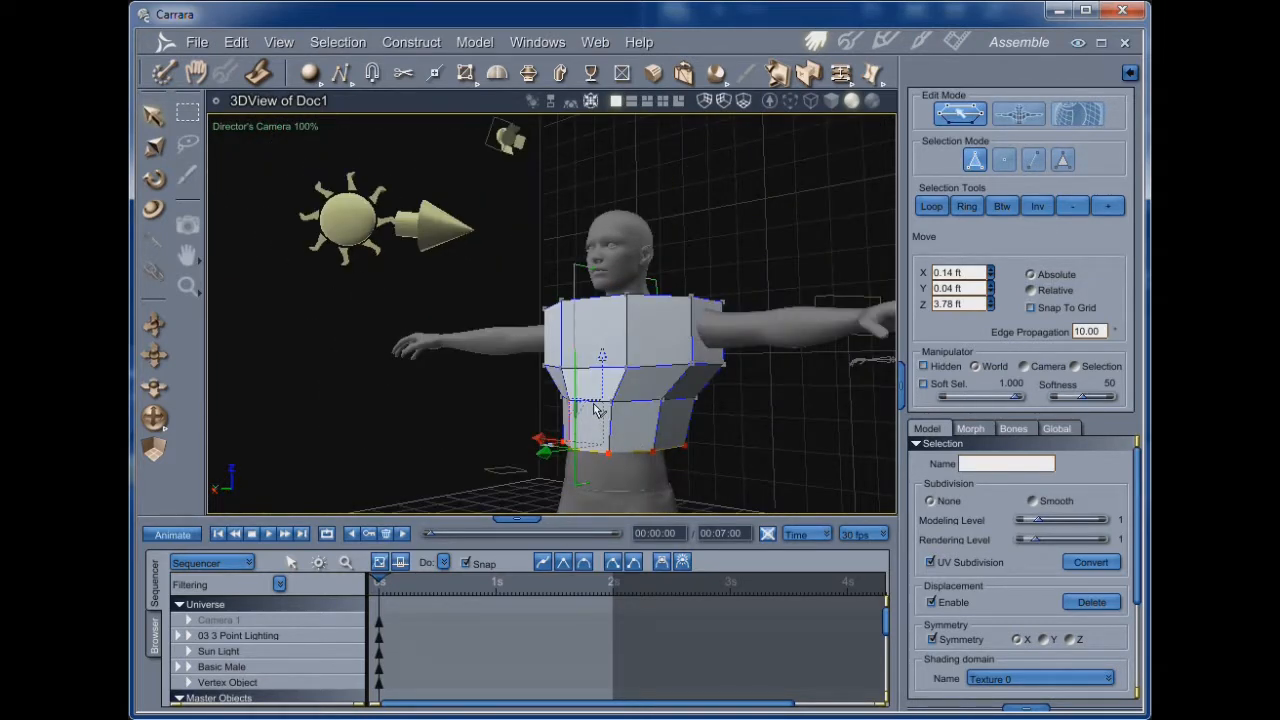
- Select the edge loop between the two lower torso sections and lower it slightly
left_click(612, 408)
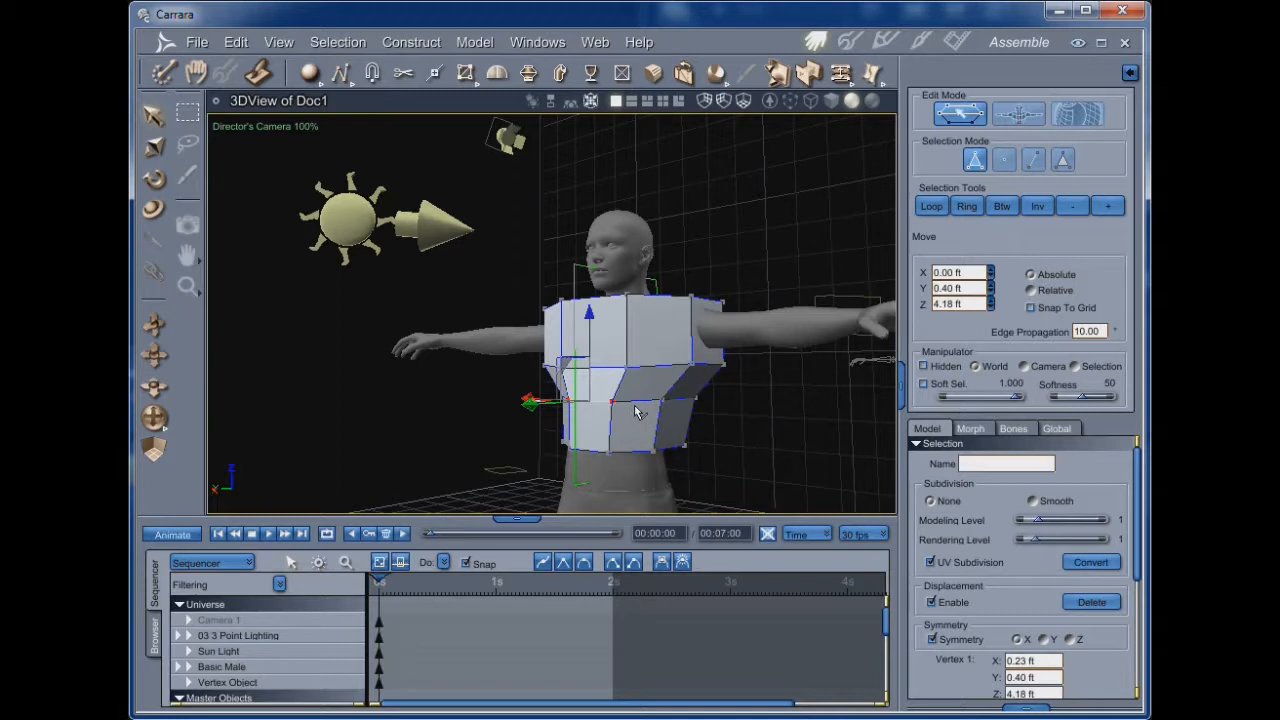
left_click(636, 412)
left_click(931, 206)
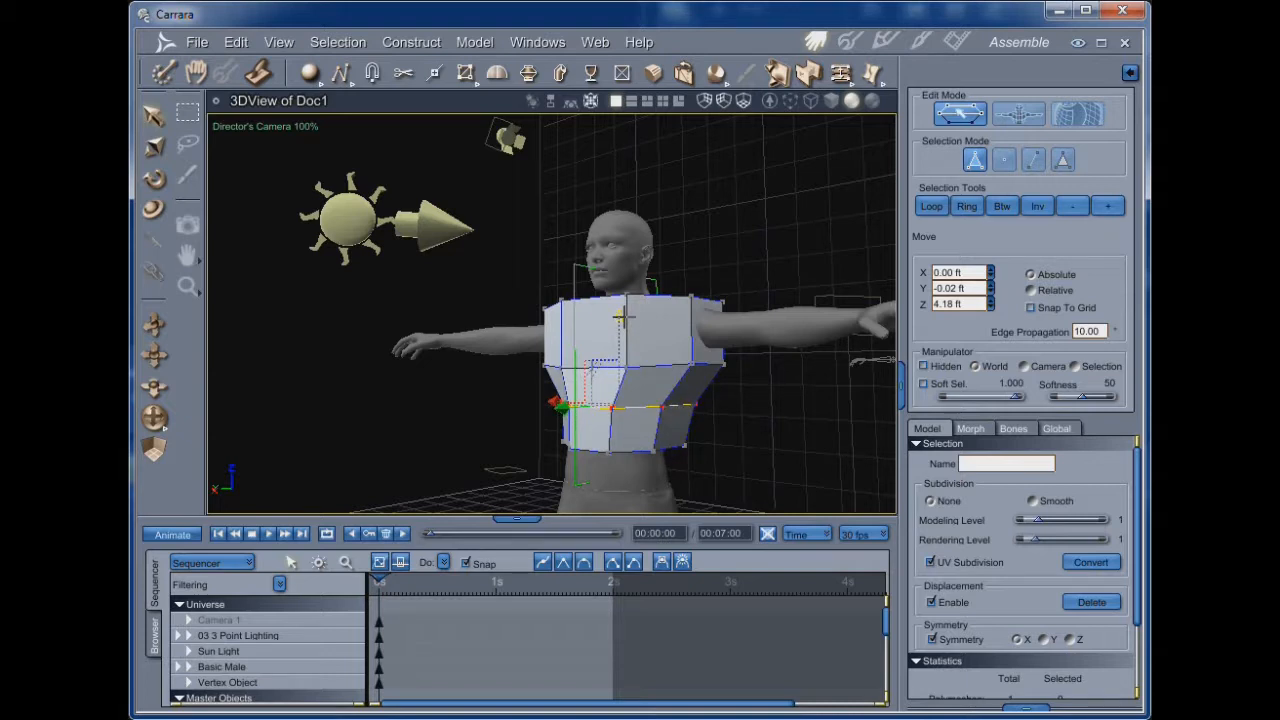
- Select the edge loop under the arms and raise it to Z about 4.53 ft
left_click(575, 375)
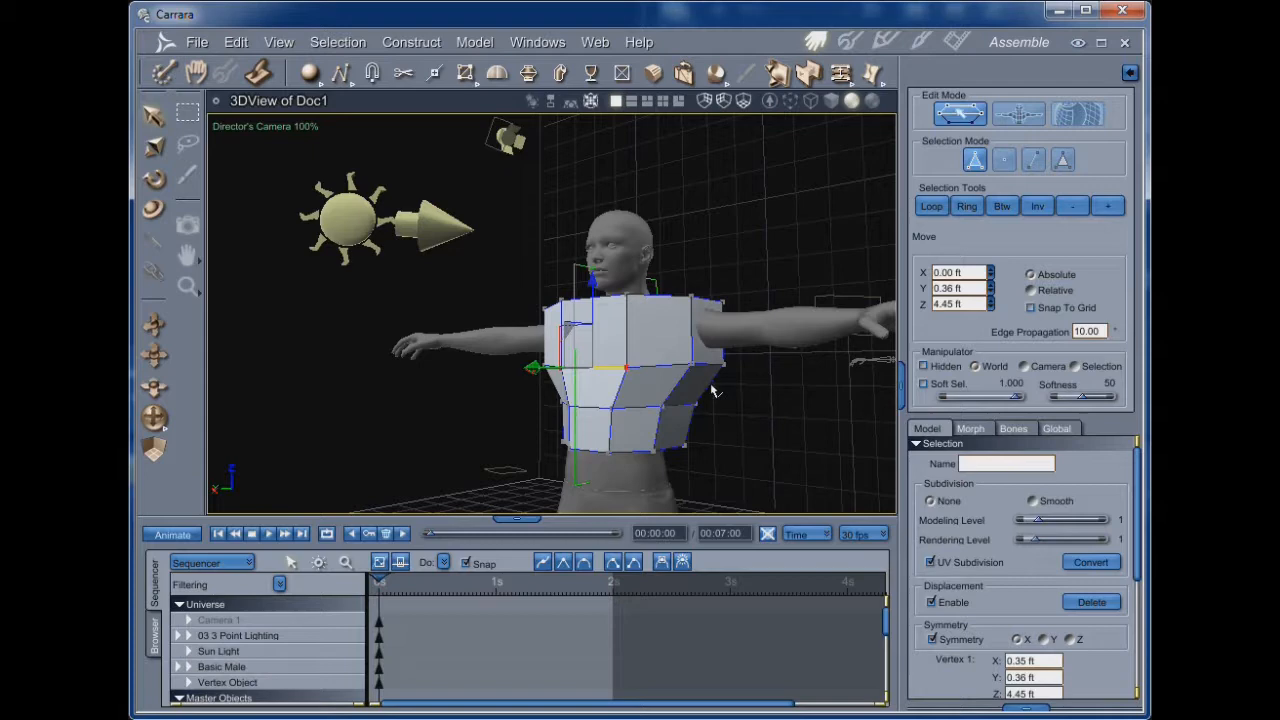
left_click(931, 206)
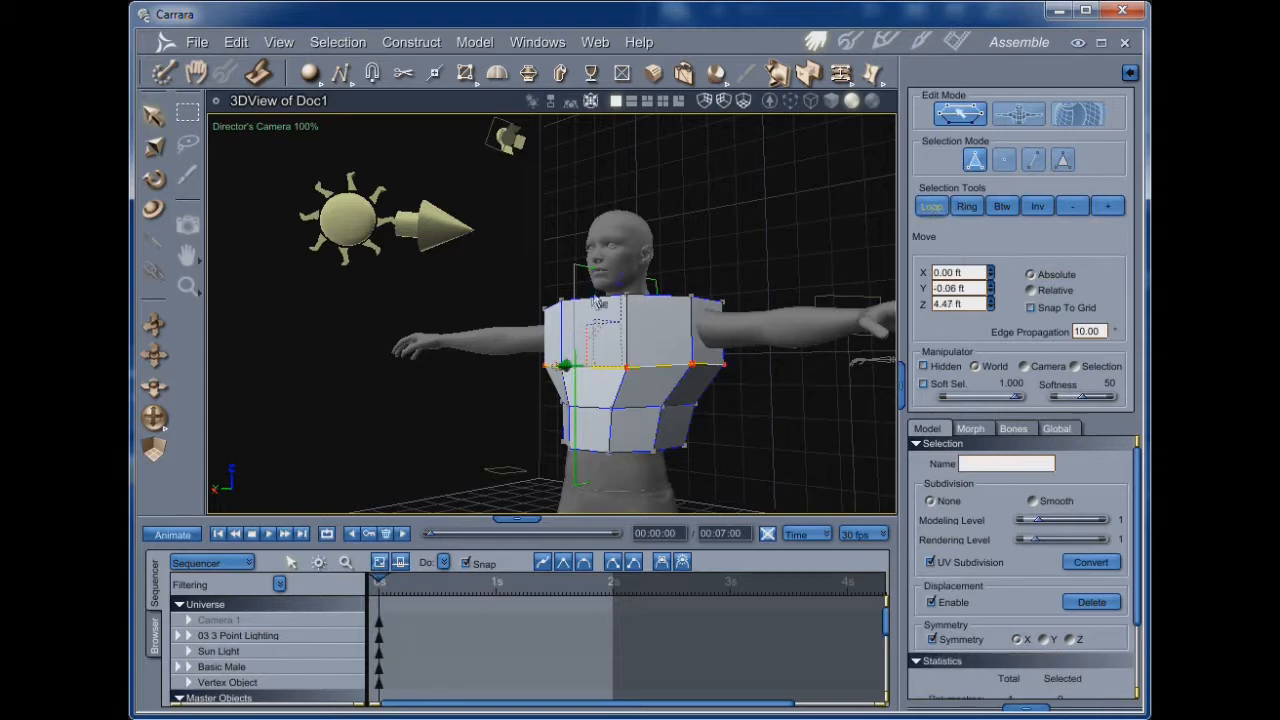
left_click_drag(622, 279, 622, 271)
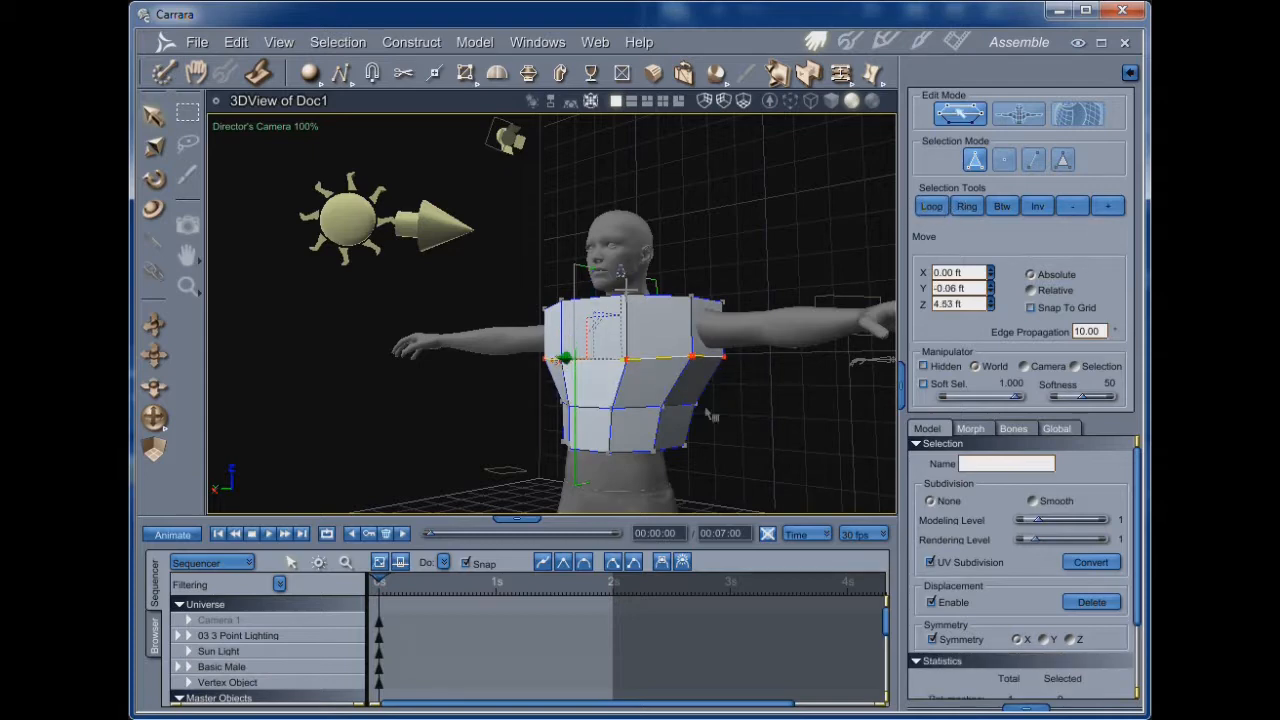
- Select the front neckline edge of the shirt and shift it back to Y about 0.15 ft
middle_click_drag(727, 451, 705, 434)
left_click(756, 252)
left_click(610, 317)
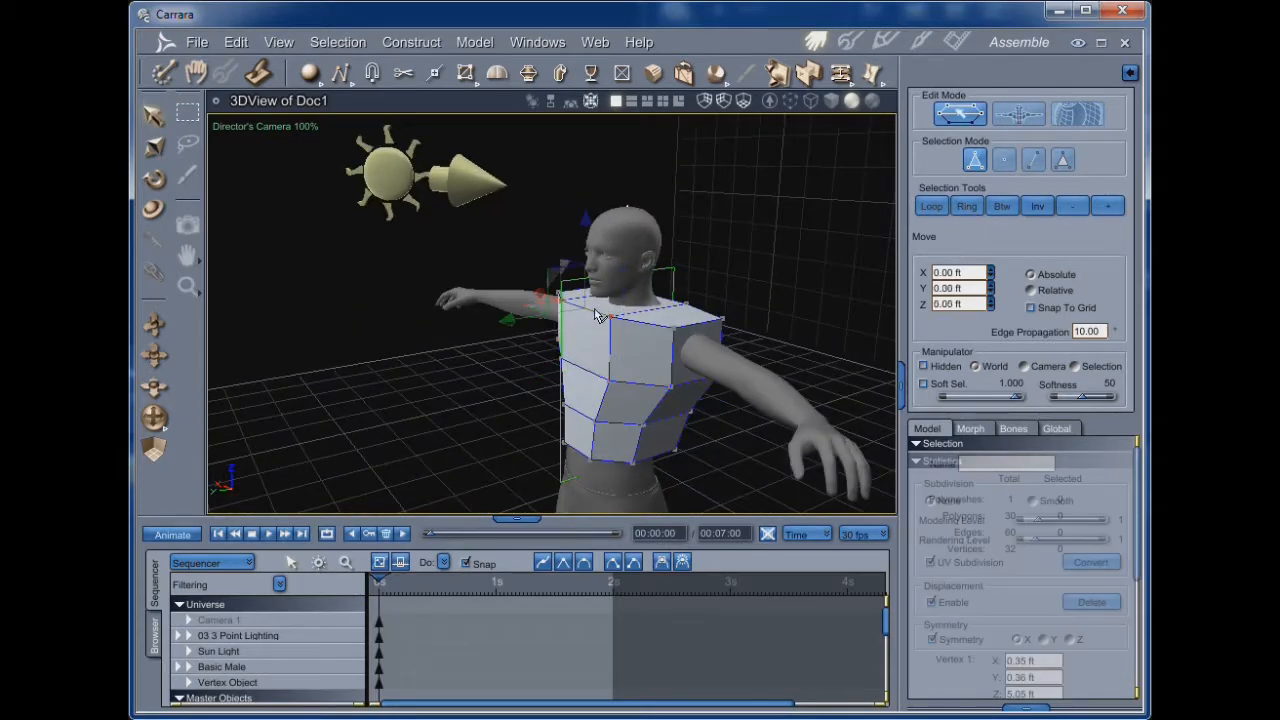
middle_click_drag(577, 350, 497, 372)
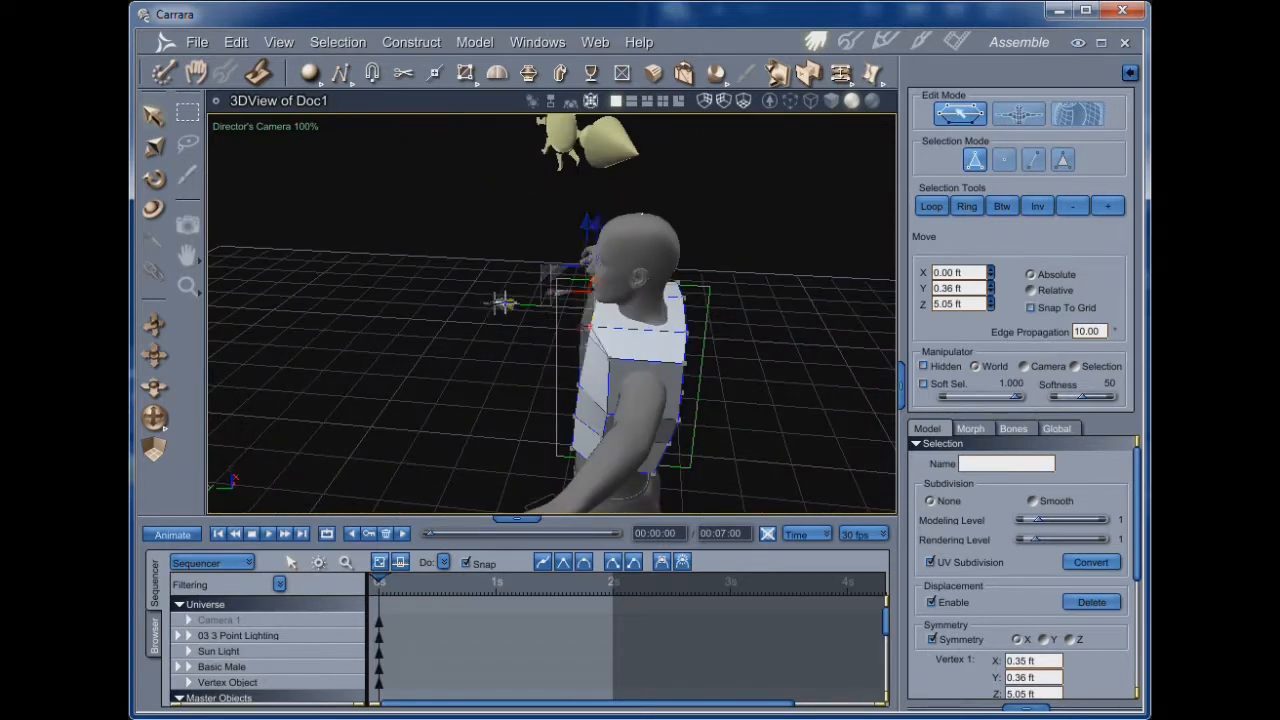
left_click_drag(517, 302, 518, 303)
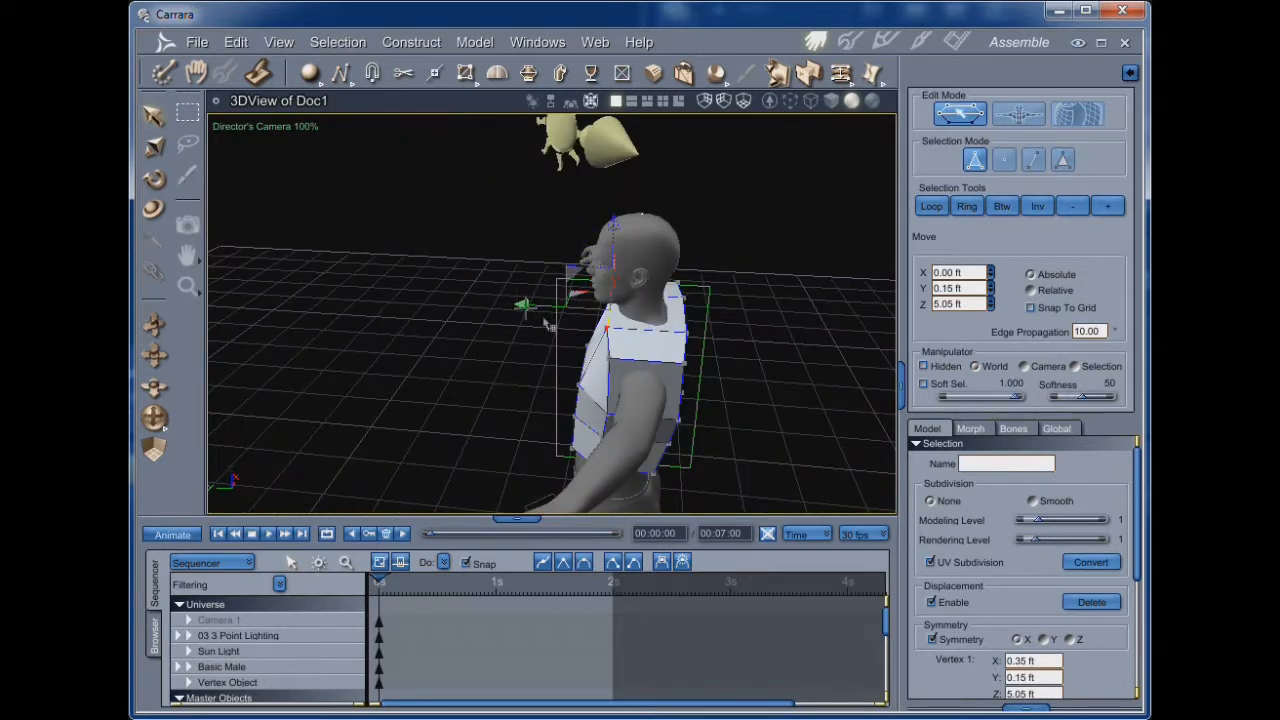
- Select the back neckline edge of the shirt and shift it to Y about -0.48 ft
left_click(688, 325)
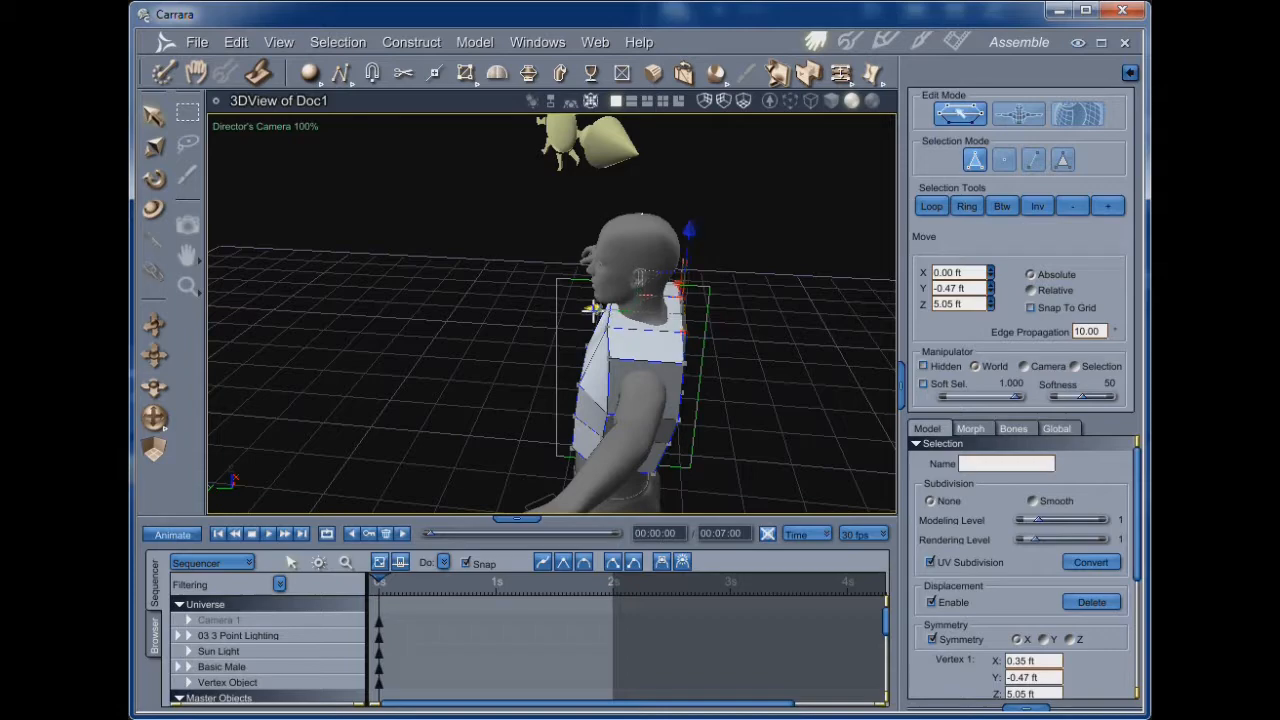
middle_click_drag(593, 310, 591, 367)
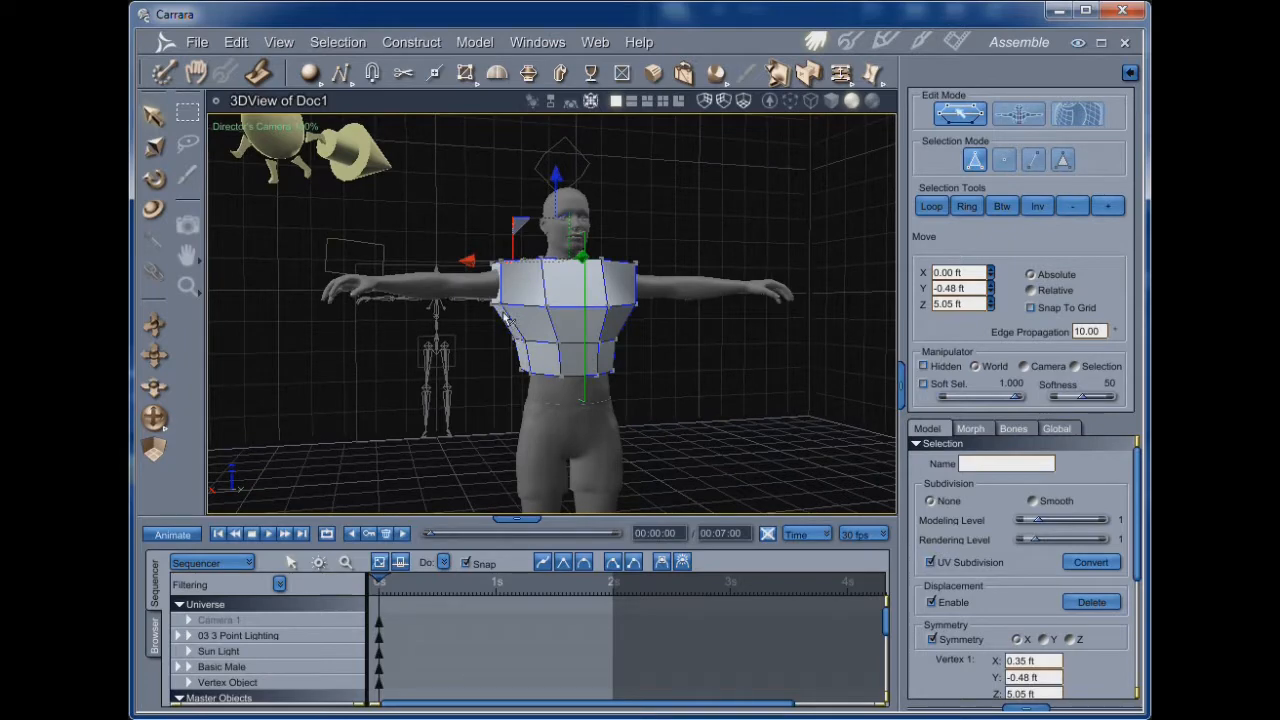
mouse_move(637, 354)
middle_mouse_down()
mouse_move(651, 351)
mouse_move(650, 371)
middle_mouse_up()
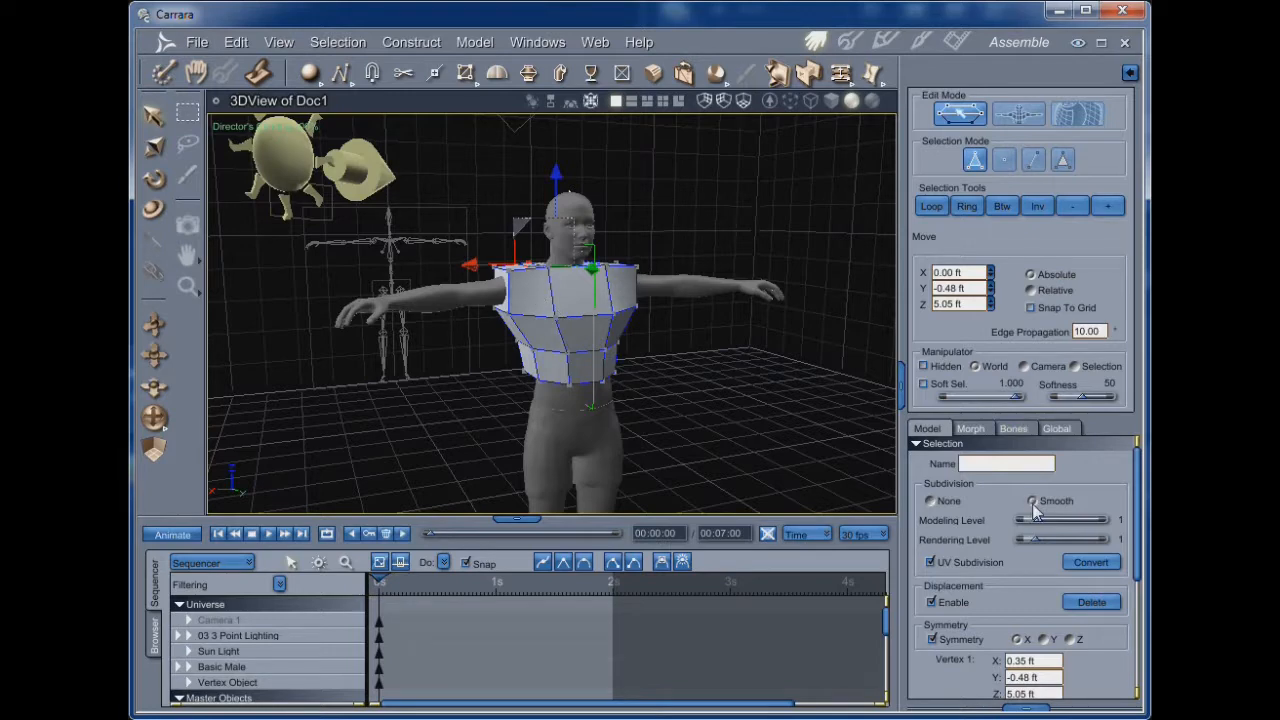
- Select the entire shirt mesh and smooth all of its edges
left_click(540, 314)
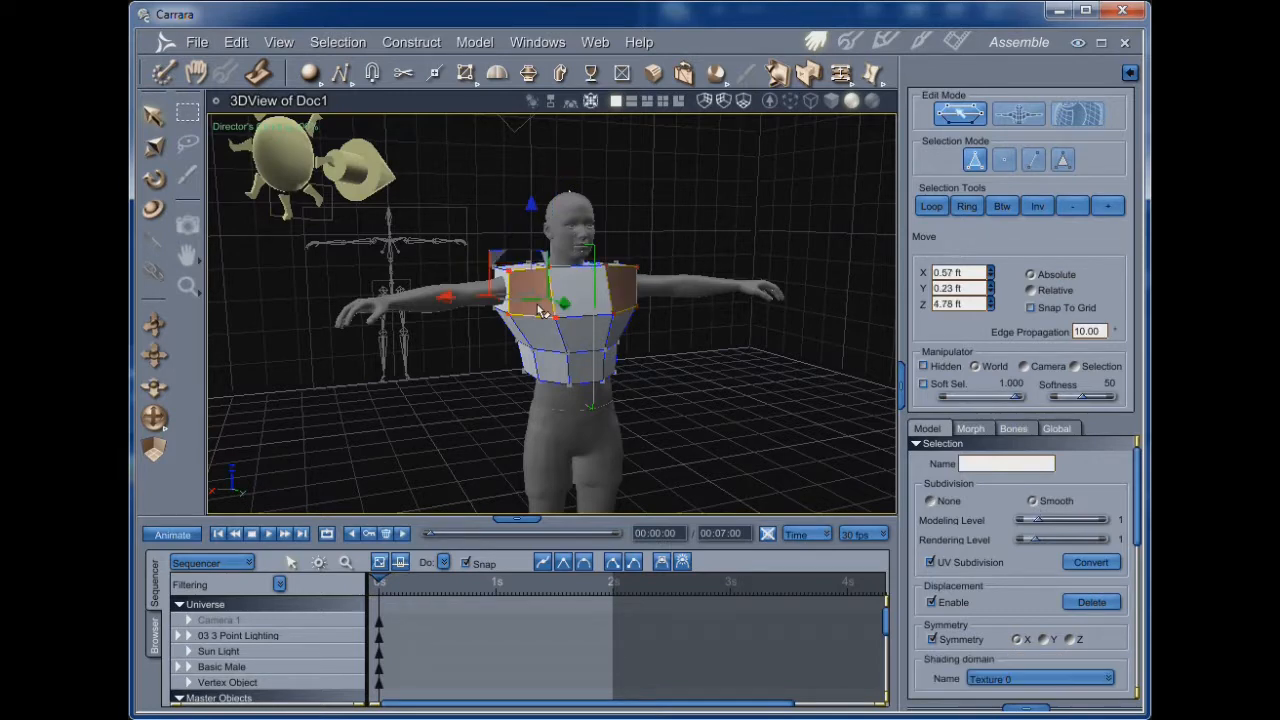
left_click_drag(445, 200, 677, 434)
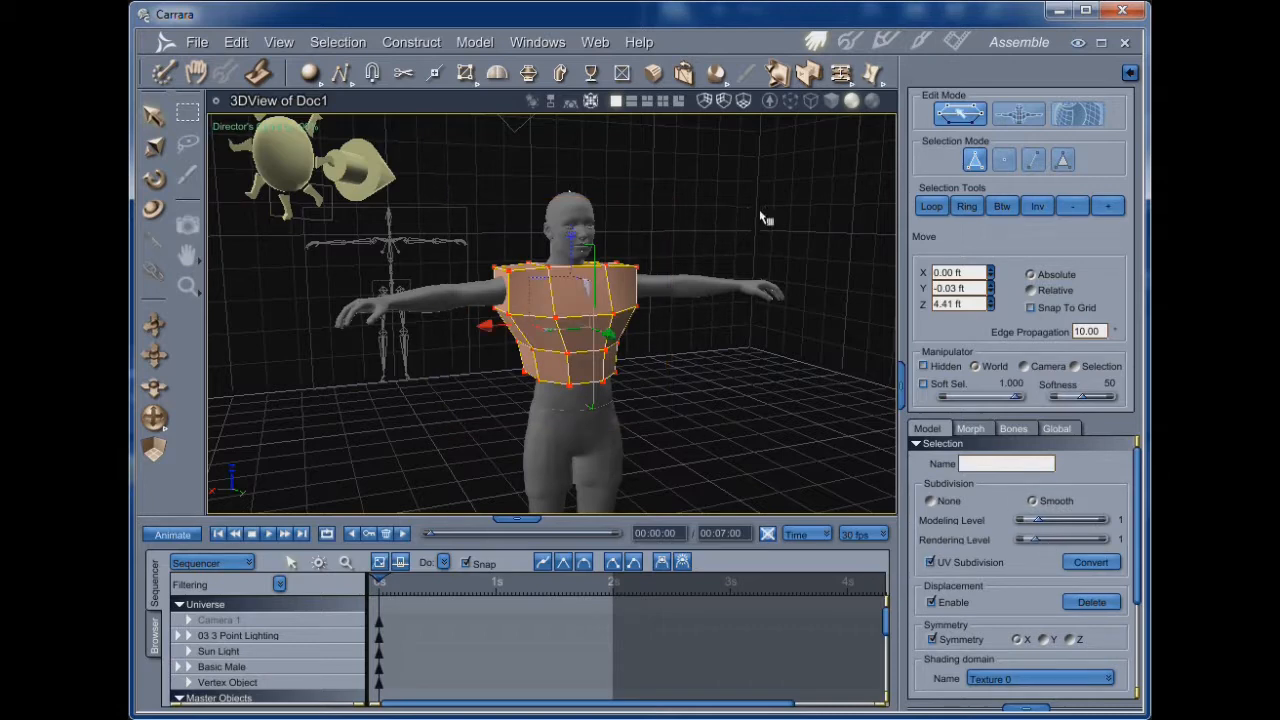
left_click(476, 42)
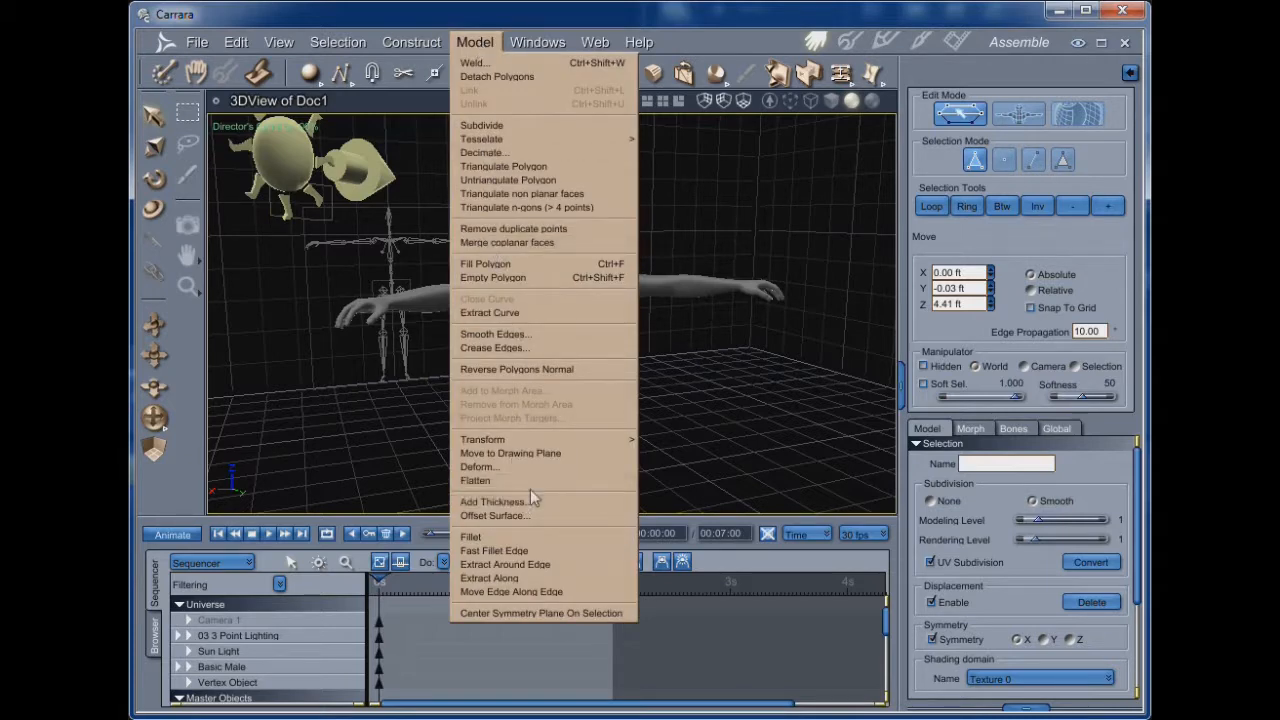
left_click(533, 338)
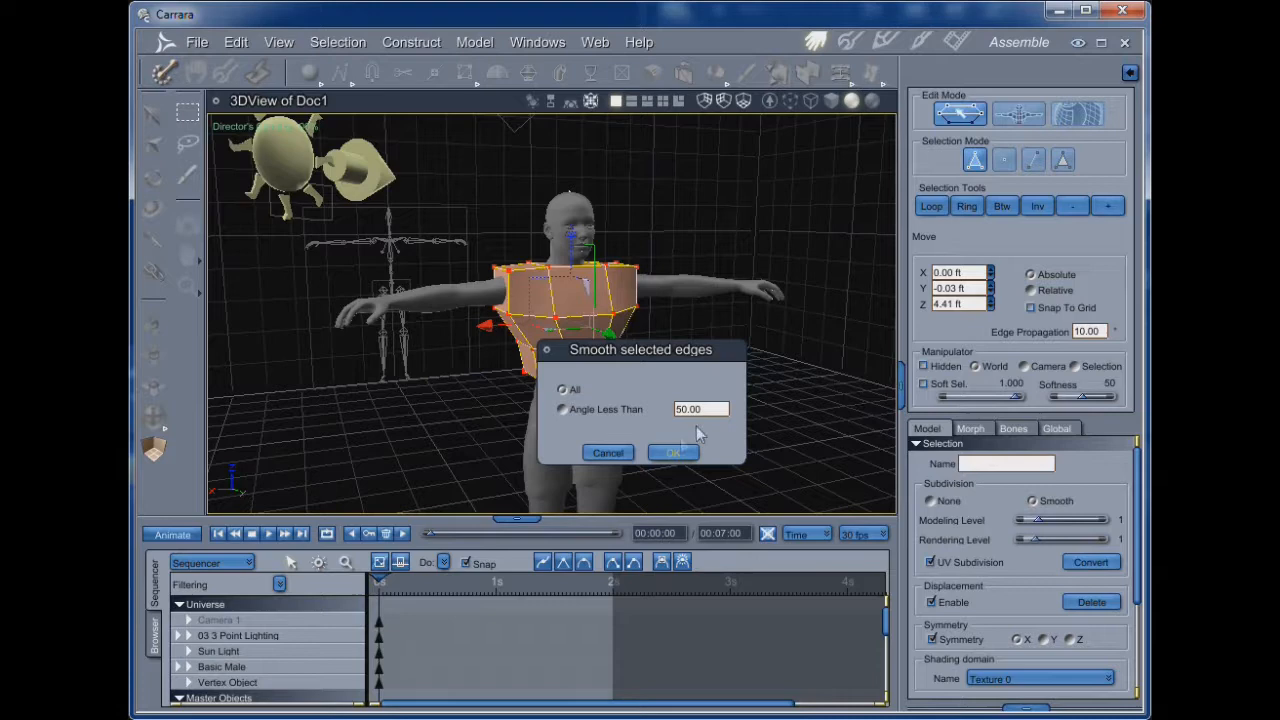
left_click(683, 455)
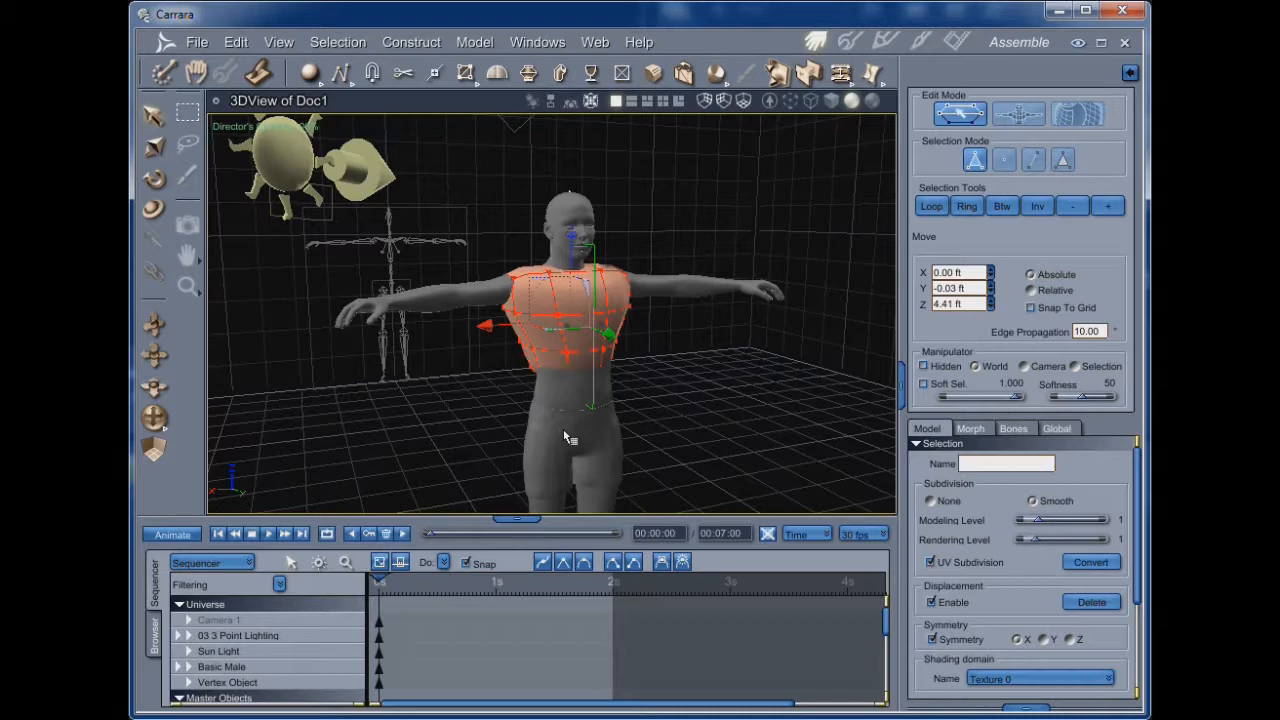
- Select the edges around both arm openings and the waist hem, and crease all of them
left_click_drag(462, 246, 540, 330)
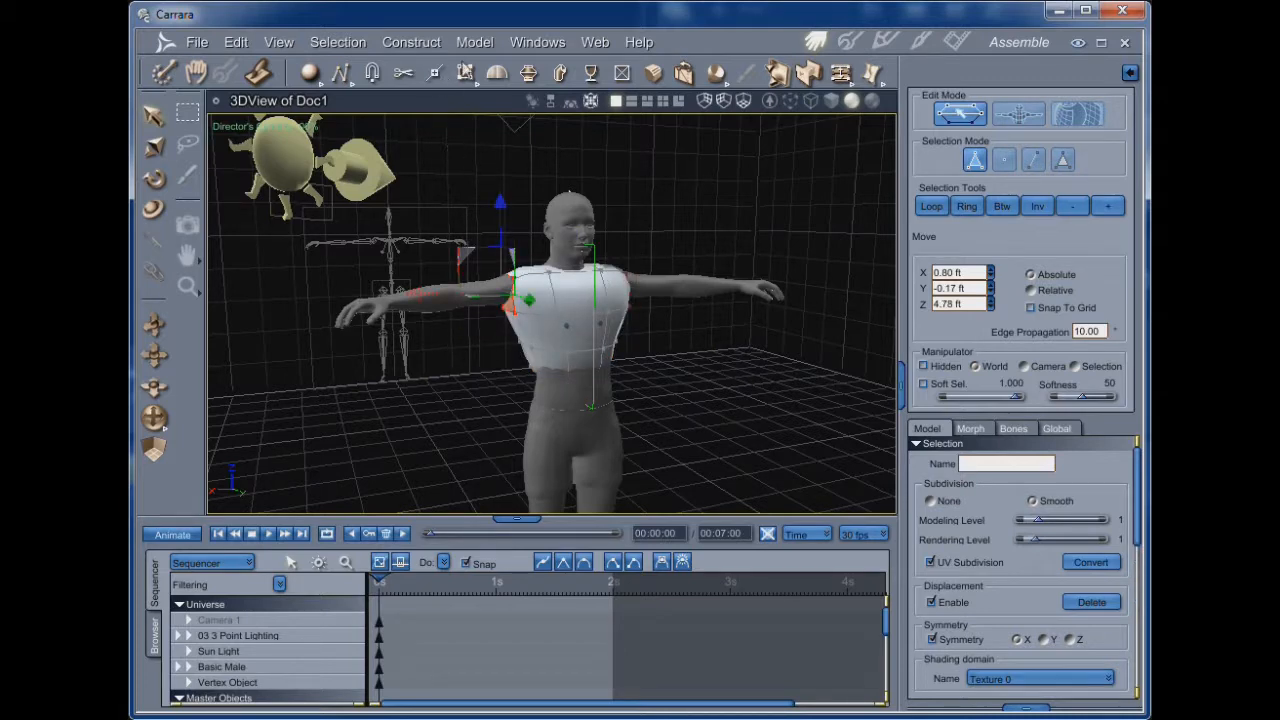
left_click(481, 44)
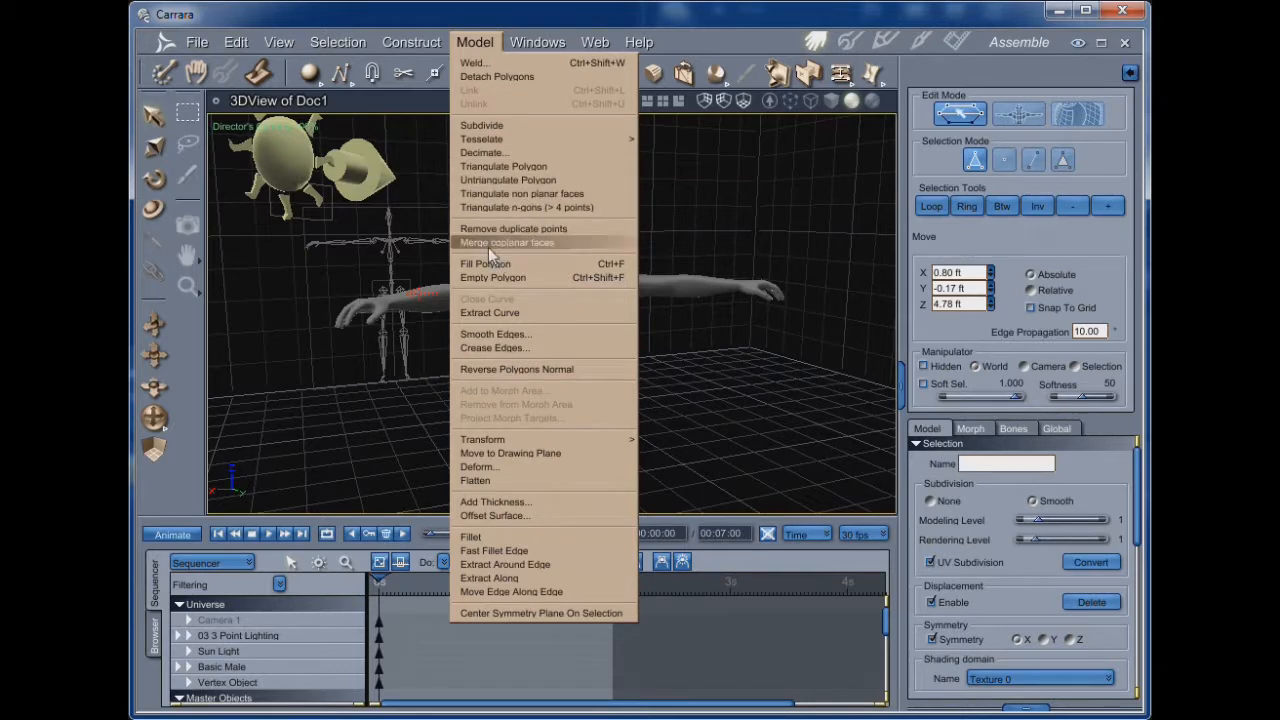
left_click(481, 42)
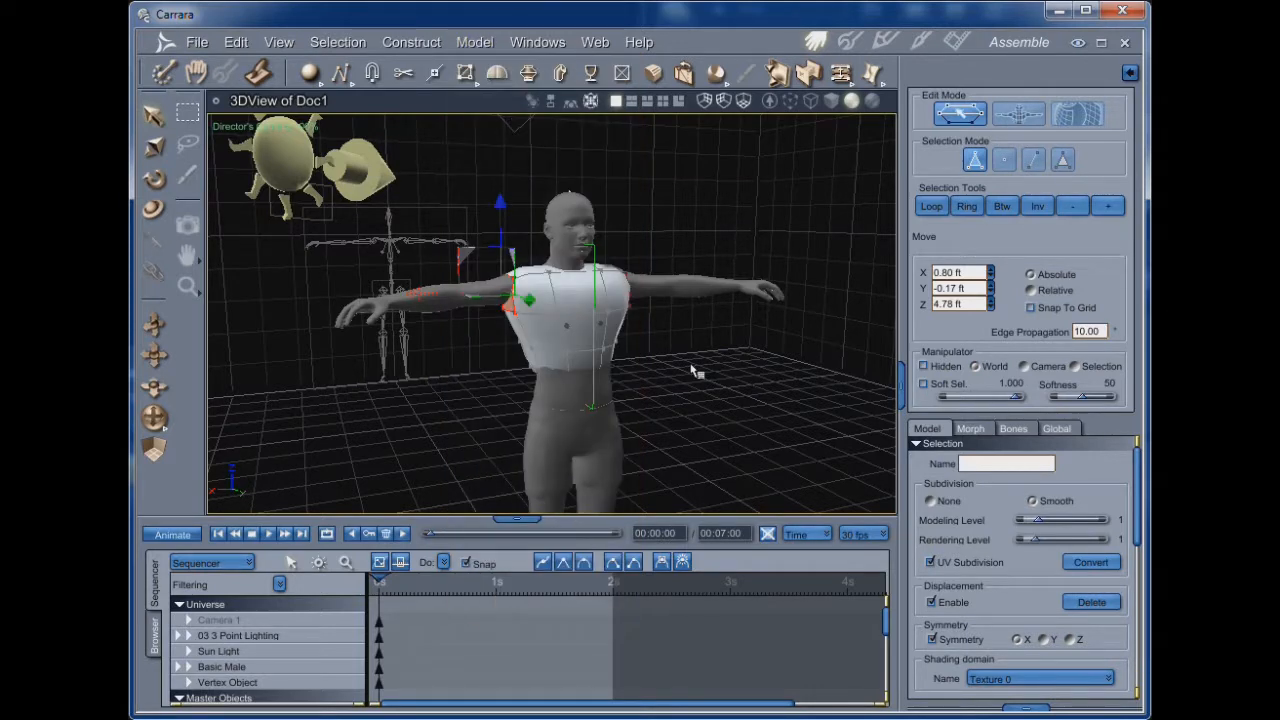
middle_click_drag(724, 356, 655, 360)
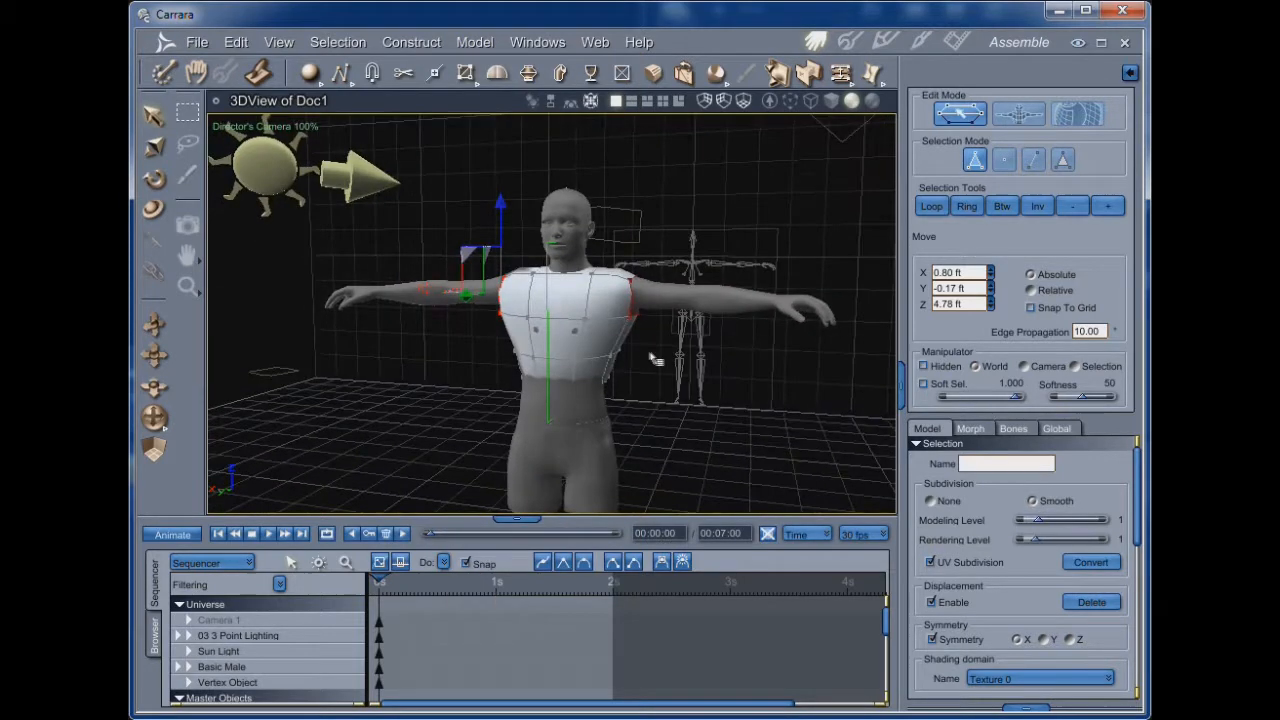
left_click_drag(690, 235, 636, 347, "shift")
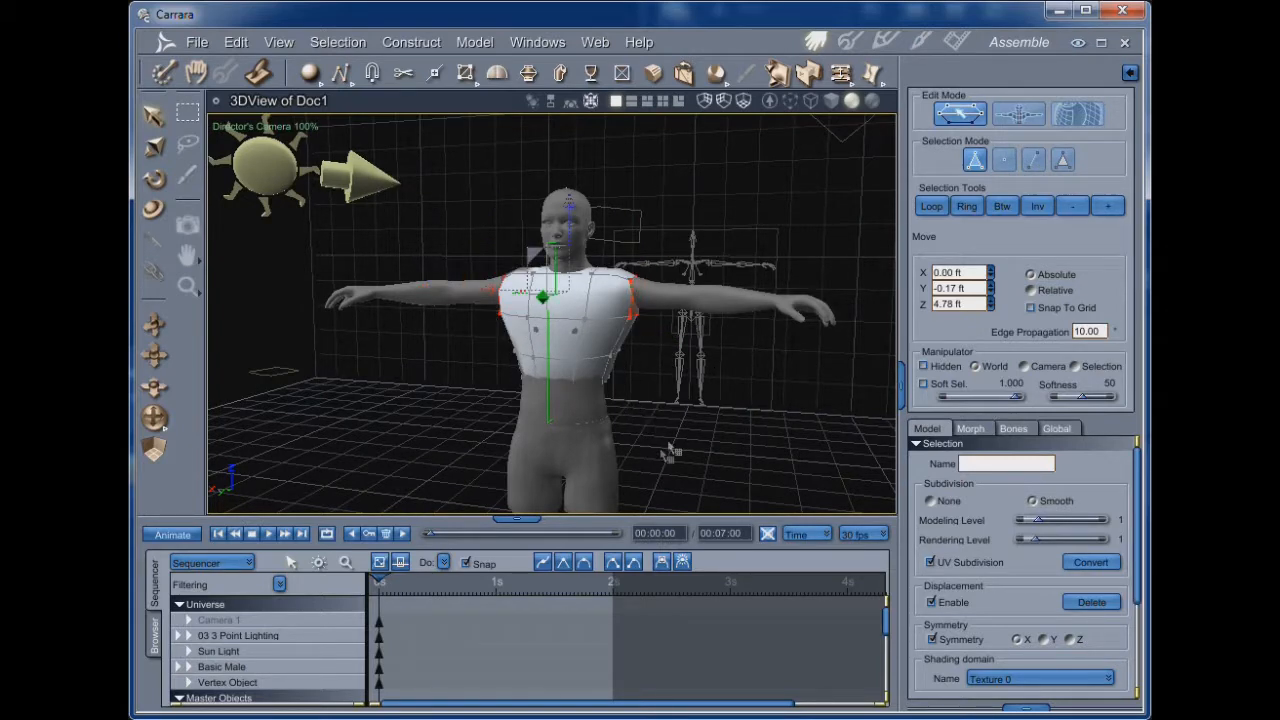
left_click_drag(464, 419, 436, 383, "shift")
left_click_drag(150, 422, 190, 422)
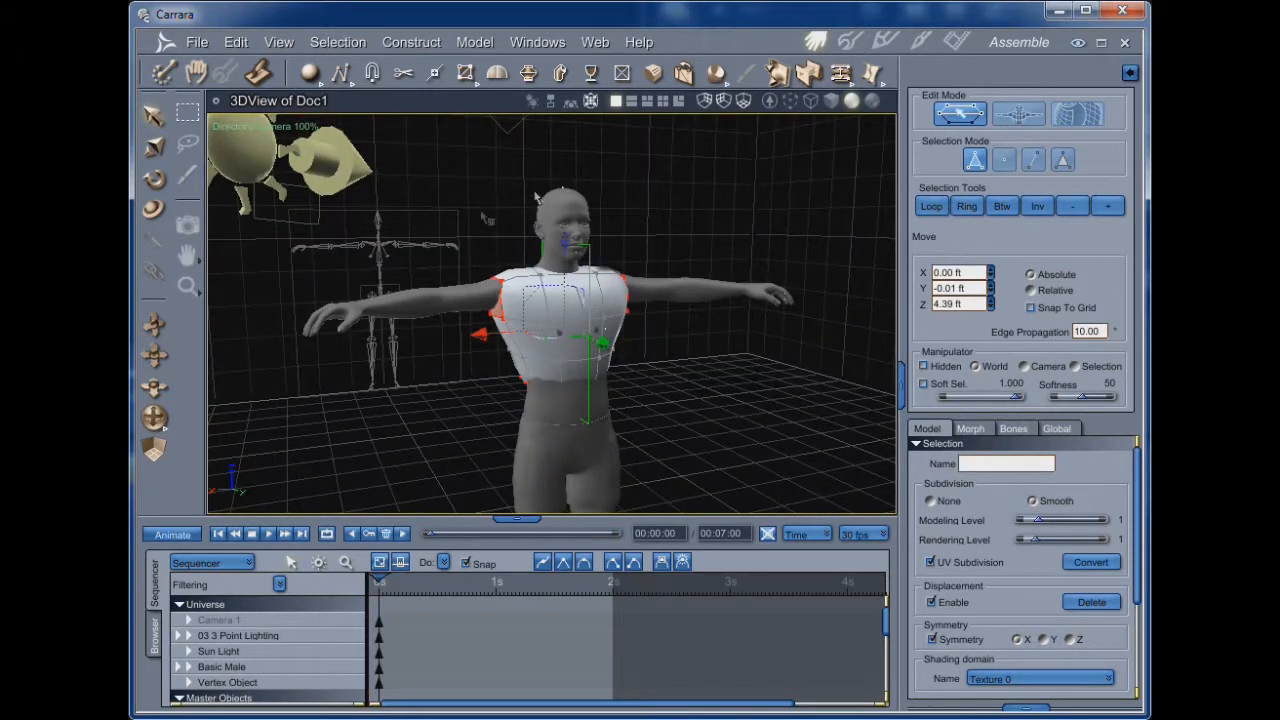
mouse_move(521, 190)
left_mouse_down()
mouse_move(612, 290)
mouse_move(537, 176)
left_mouse_up()
left_click(484, 46)
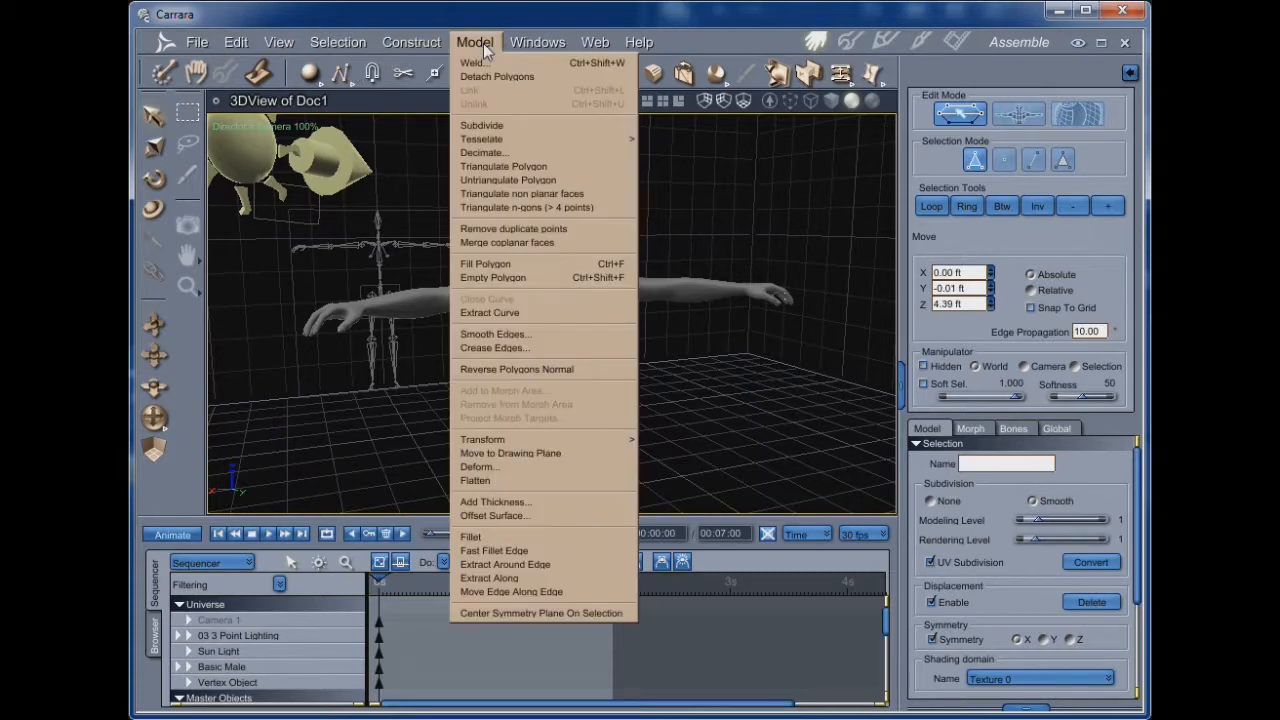
left_click(512, 350)
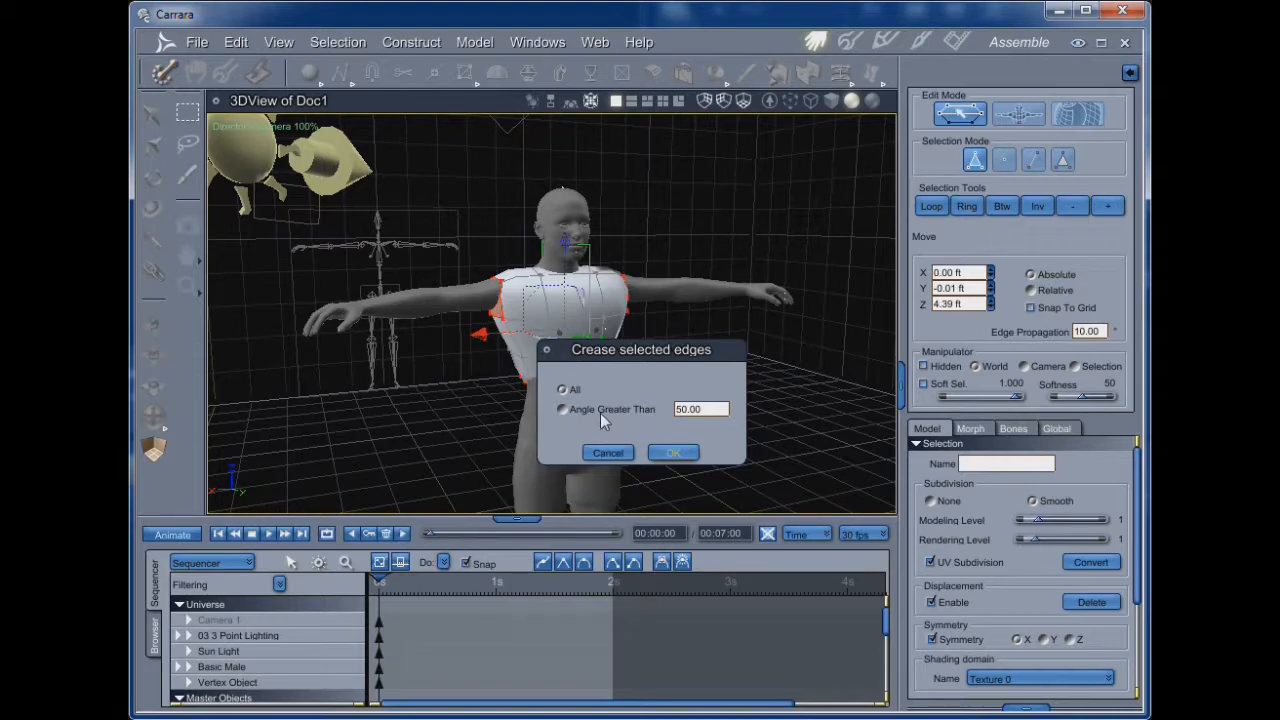
left_click(675, 453)
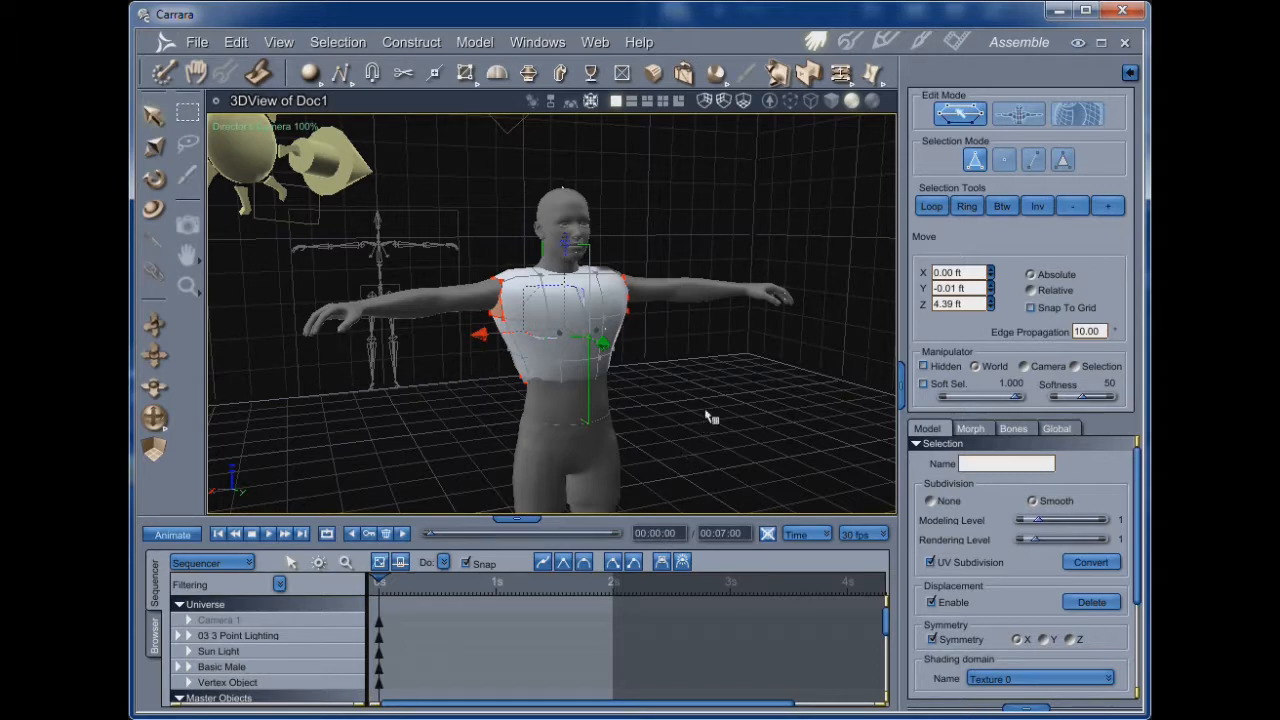
- Select the neck opening of the shirt and crease all of its edges
scroll(710, 416, "up", 2)
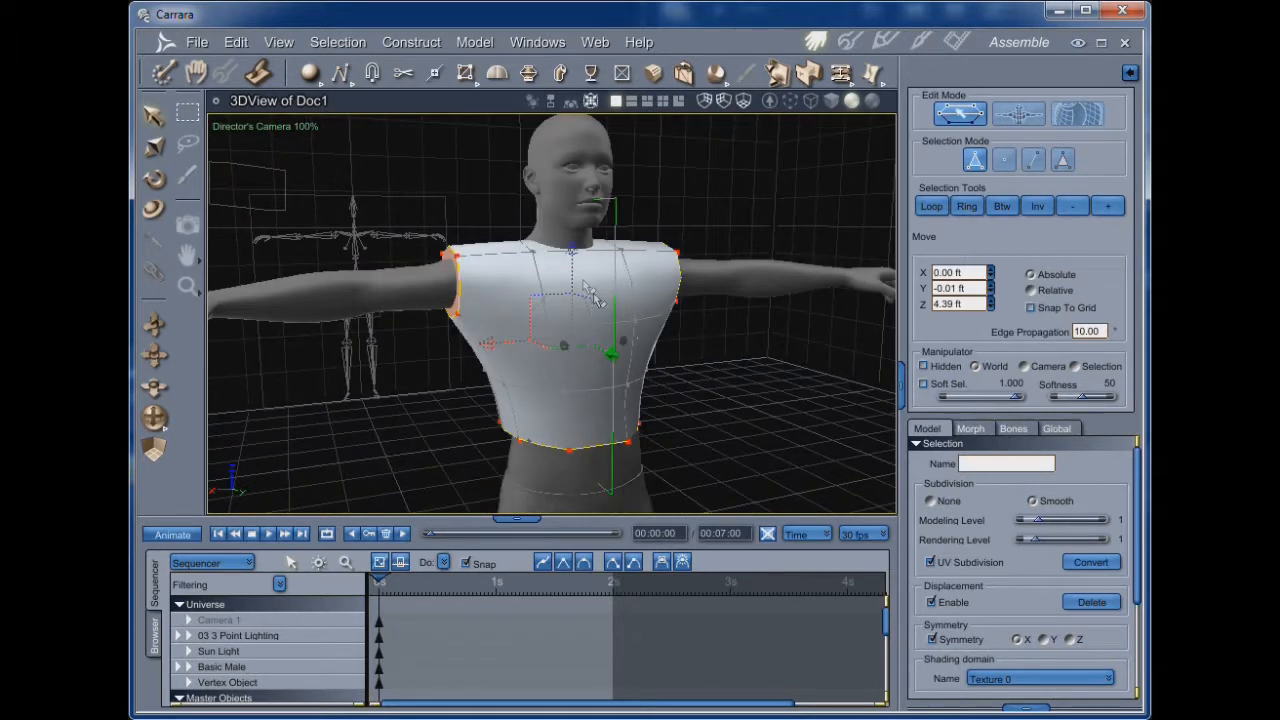
middle_click_drag(806, 506, 777, 531)
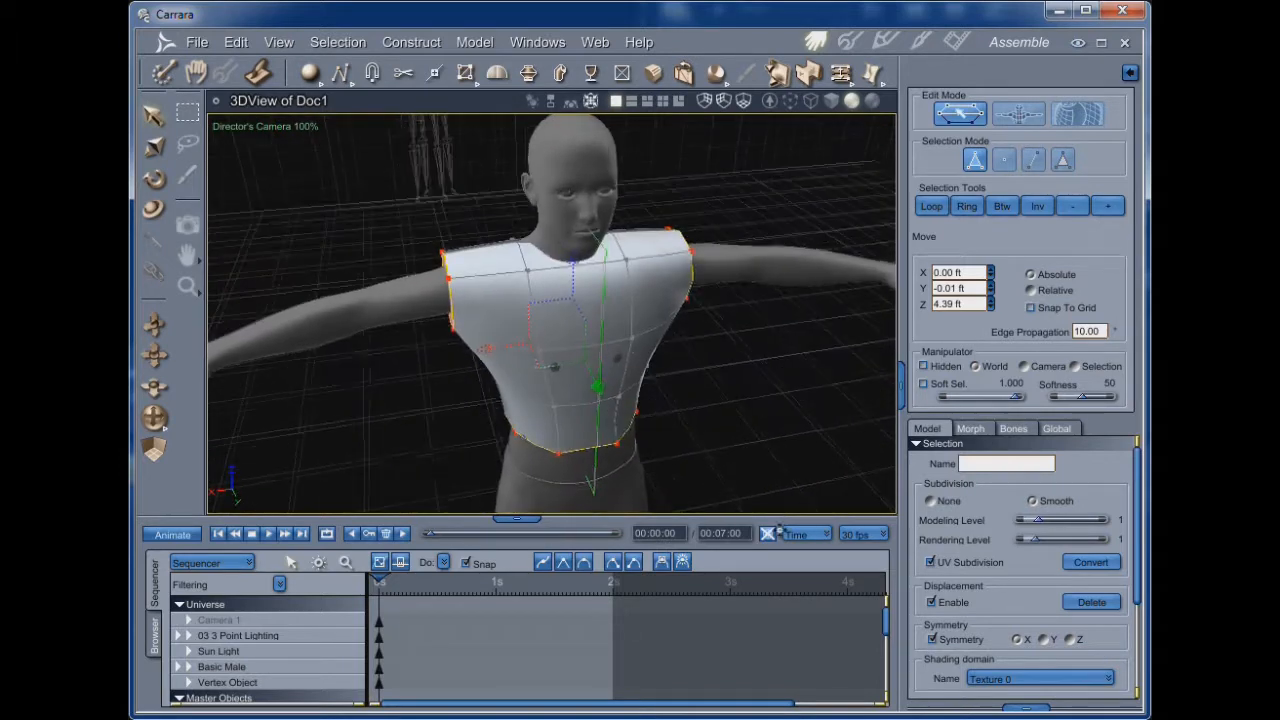
left_click_drag(493, 183, 641, 277)
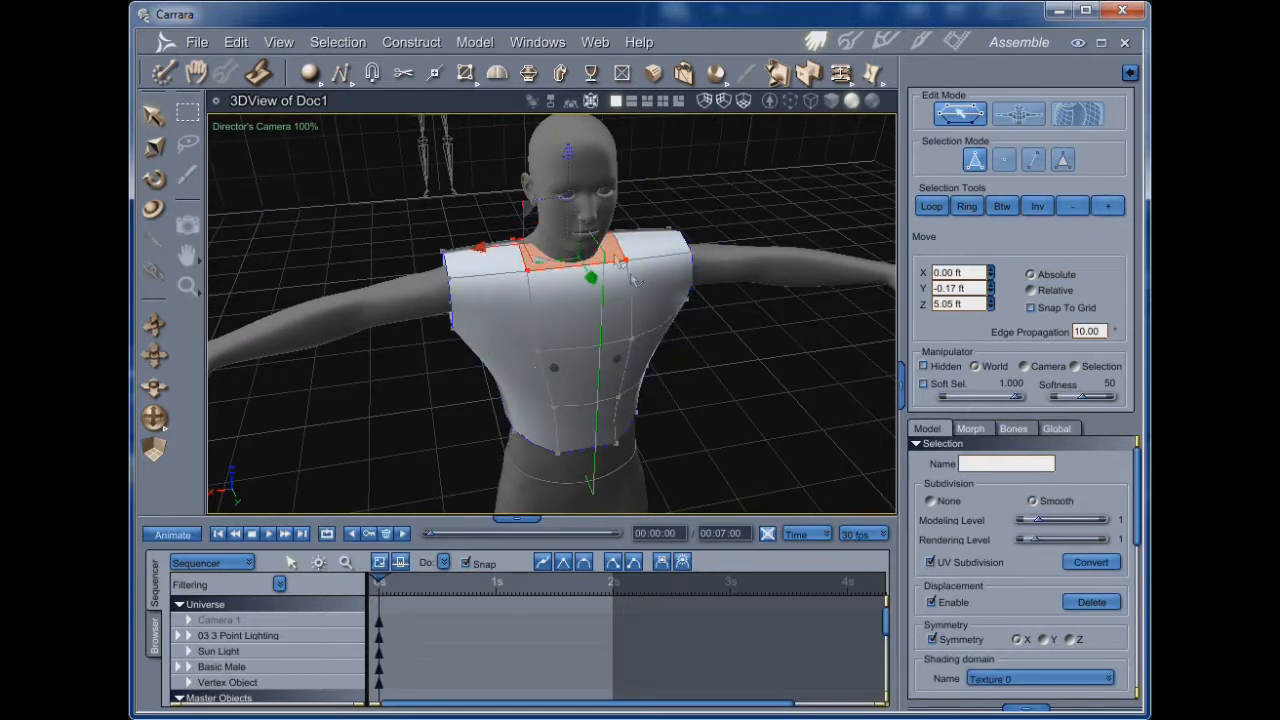
left_click(475, 43)
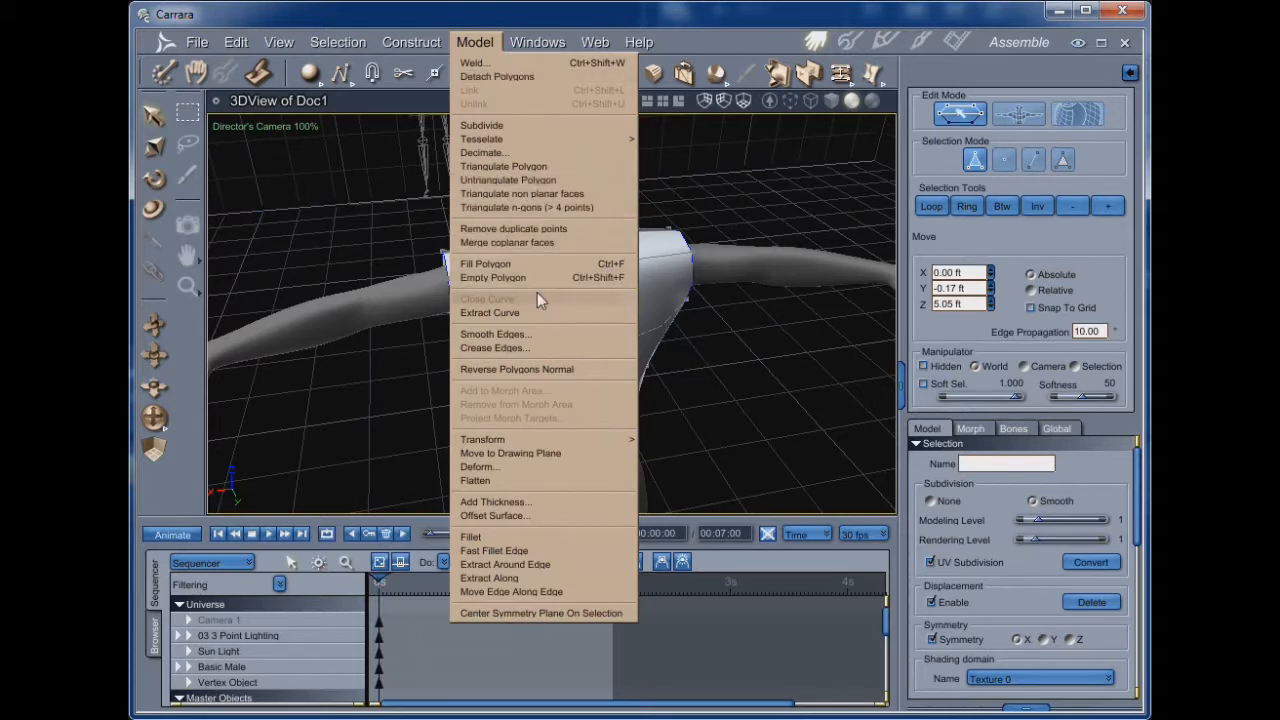
left_click(519, 349)
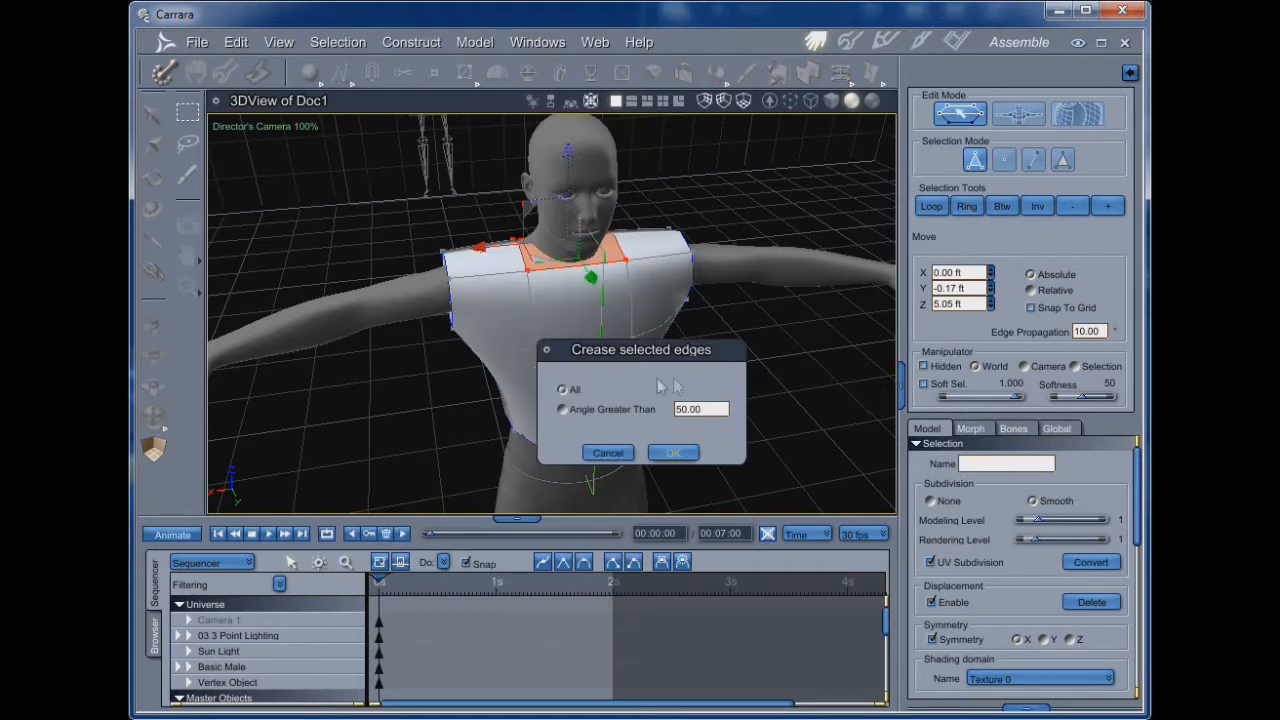
left_click(675, 453)
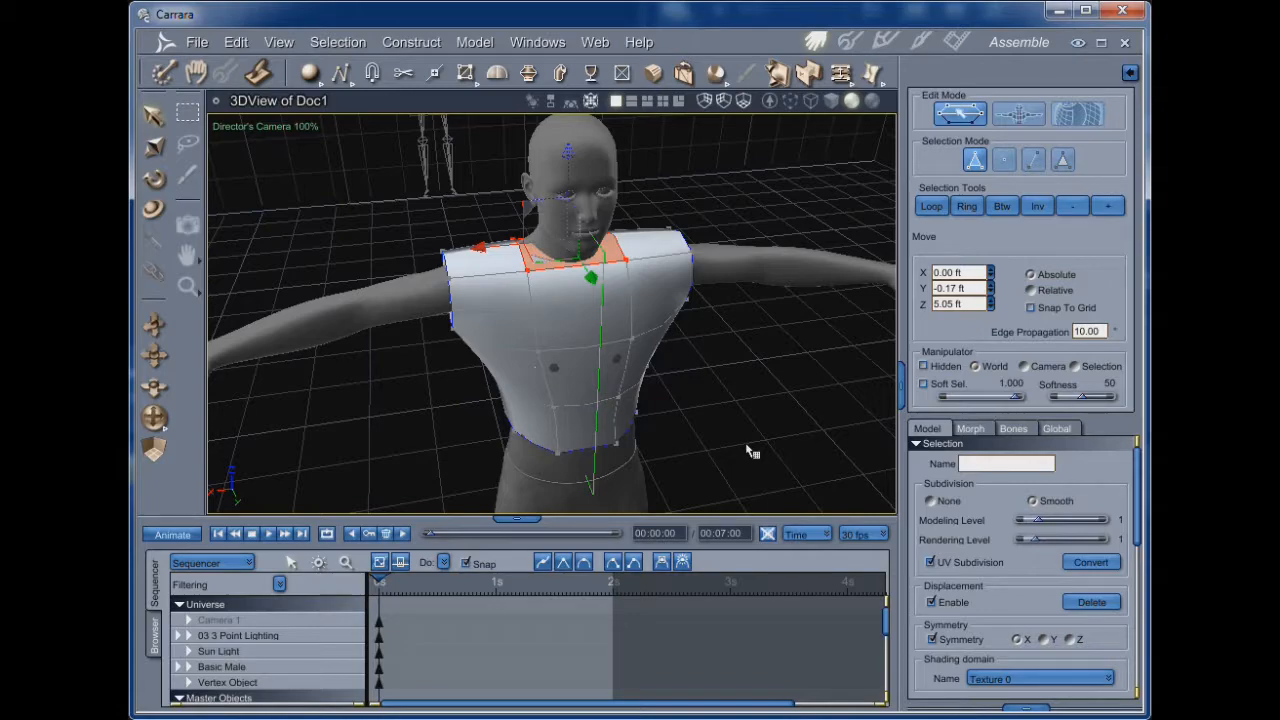
- Select the front chest edge of the shirt and shift it forward to Y about 0.38 ft
middle_click_drag(744, 441, 519, 458)
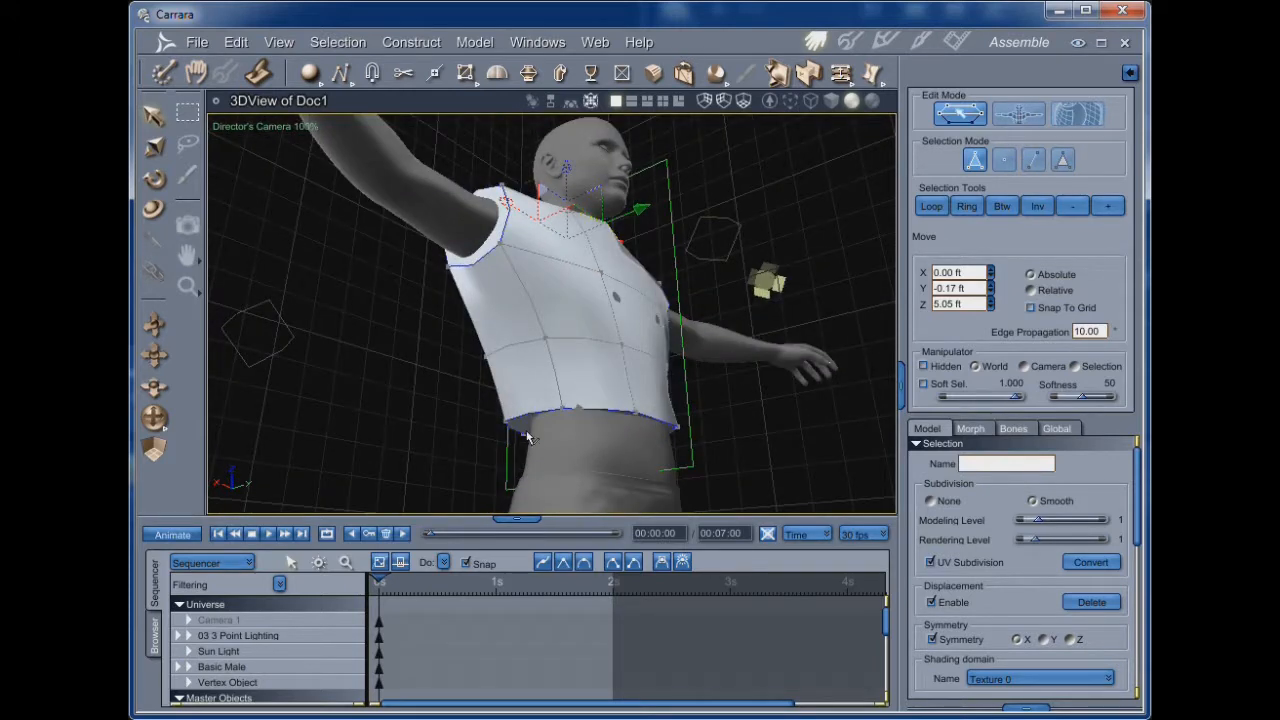
middle_click_drag(720, 429, 750, 431)
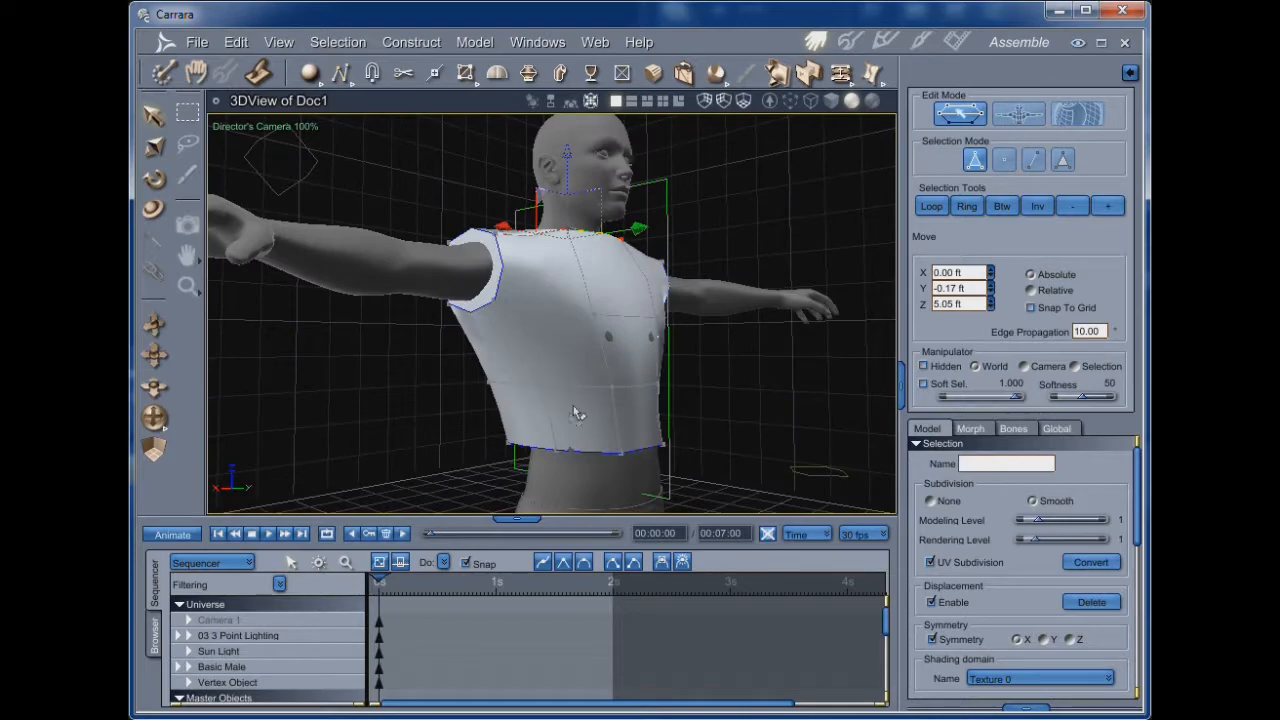
mouse_move(688, 352)
middle_mouse_down()
mouse_move(648, 372)
mouse_move(686, 351)
mouse_move(722, 354)
mouse_move(698, 369)
middle_mouse_up()
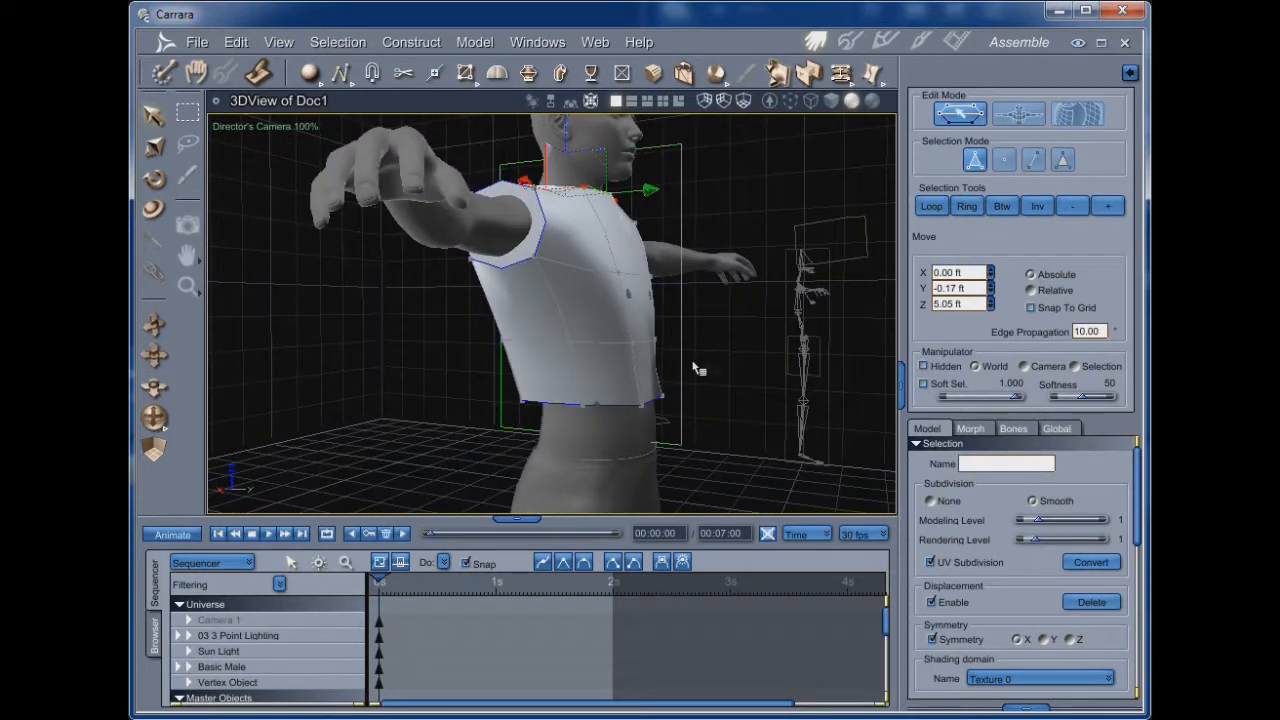
left_click(614, 274)
left_click_drag(735, 279, 740, 278)
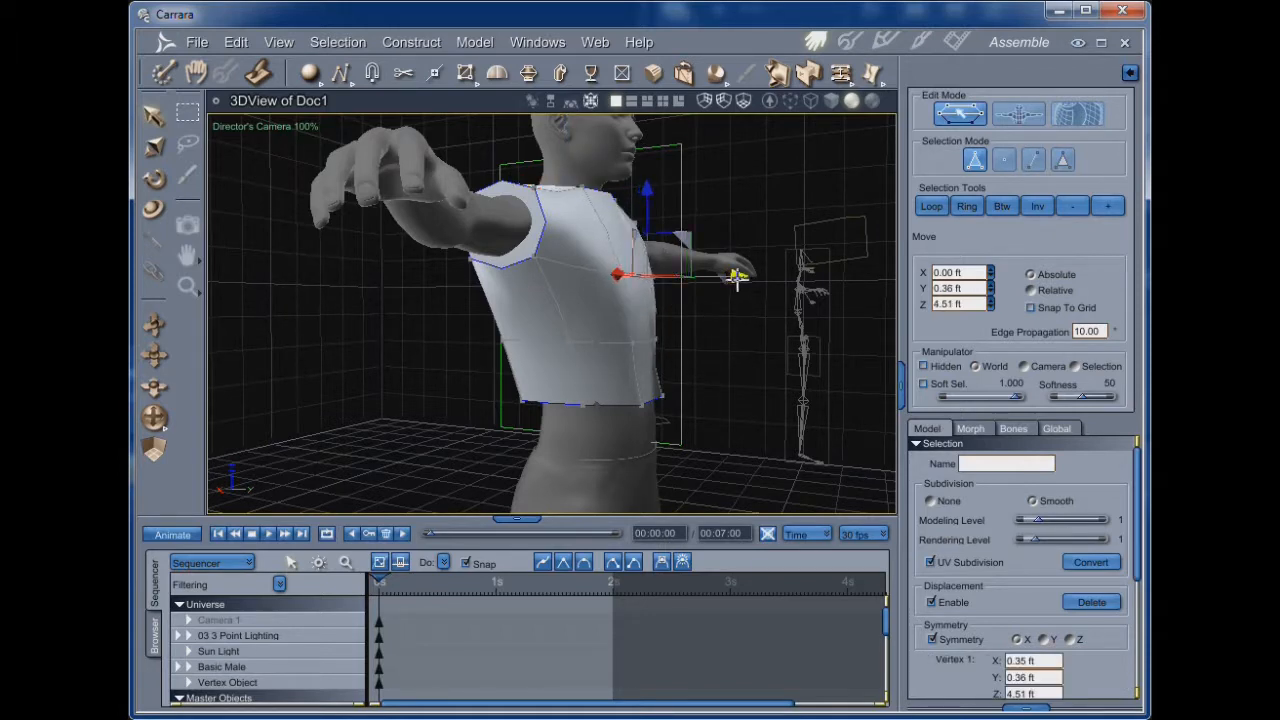
- Examine the shirt's fit around the torso and waist from the front, side and an oblique angle
left_click(154, 418)
left_click_drag(430, 440, 548, 450)
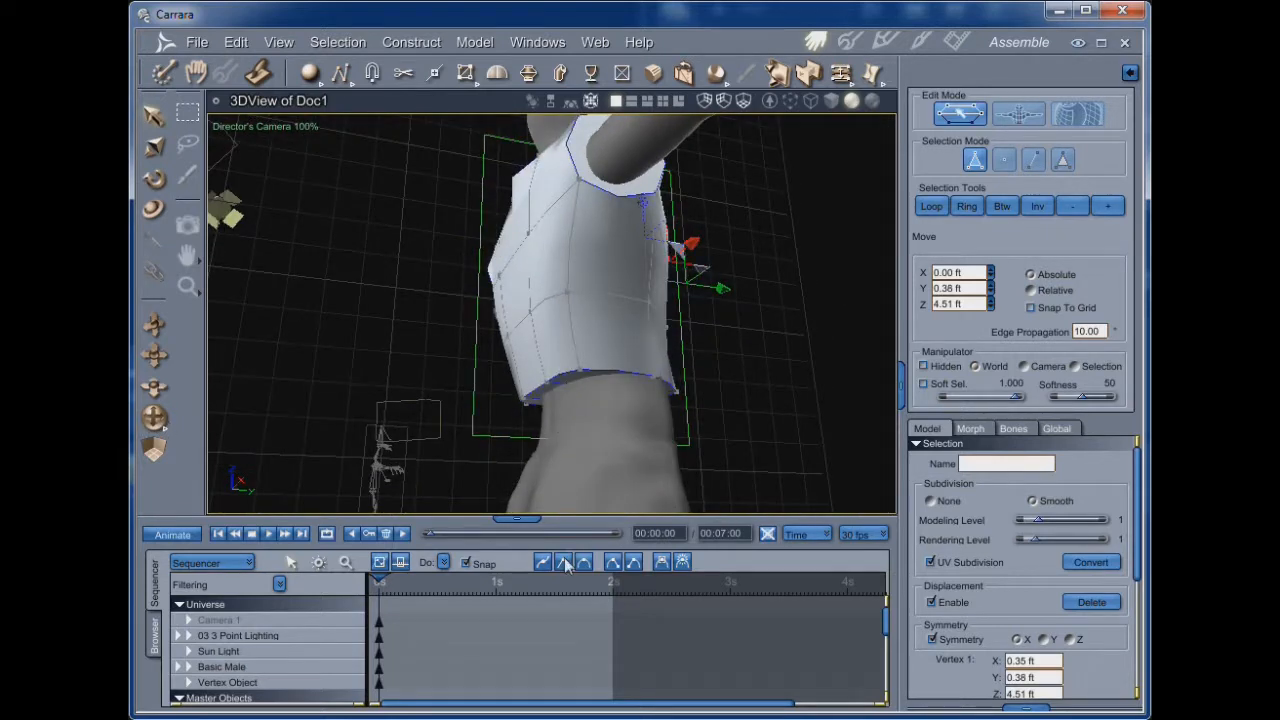
left_click_drag(157, 417, 665, 366)
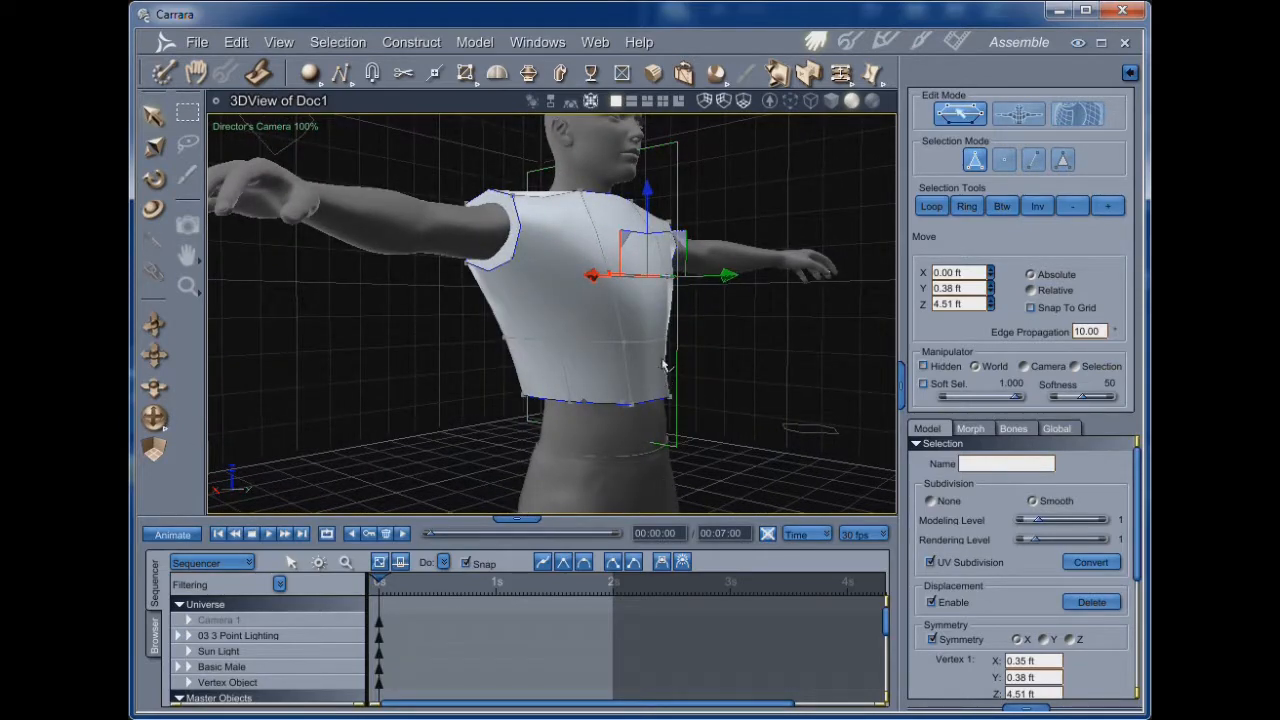
left_click_drag(154, 418, 175, 455)
left_click_drag(748, 498, 500, 345)
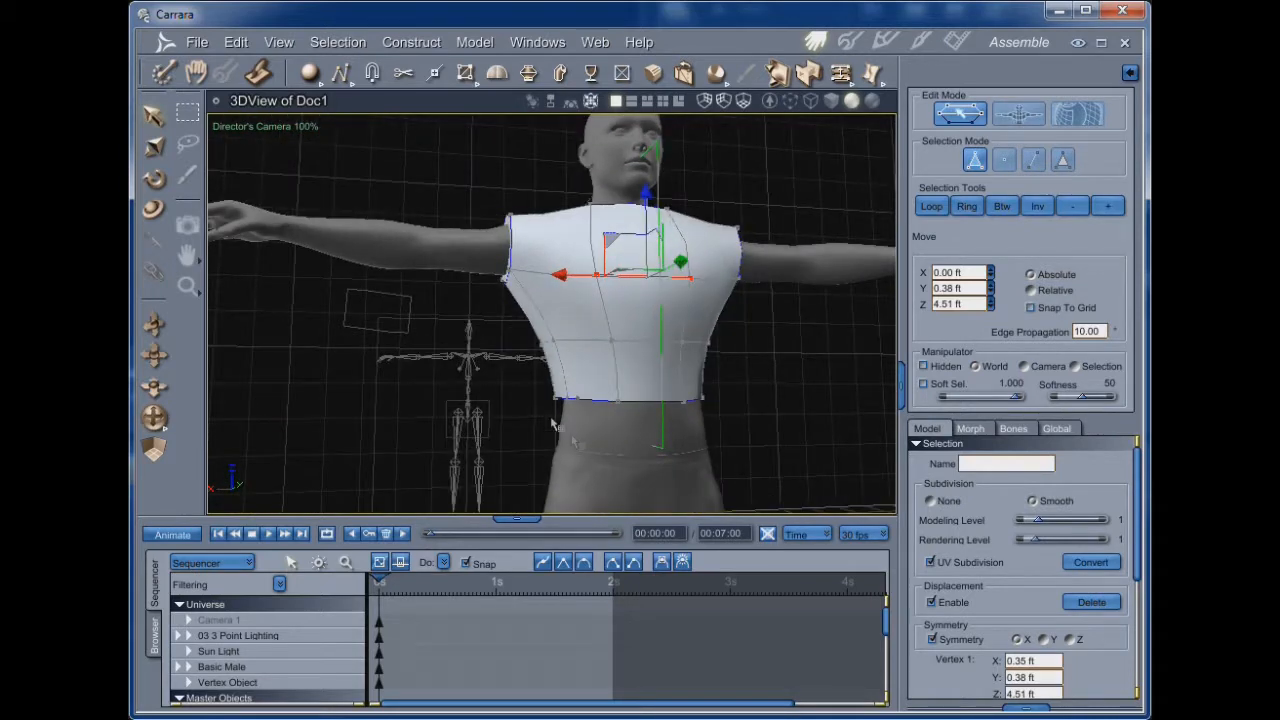
left_click(590, 405)
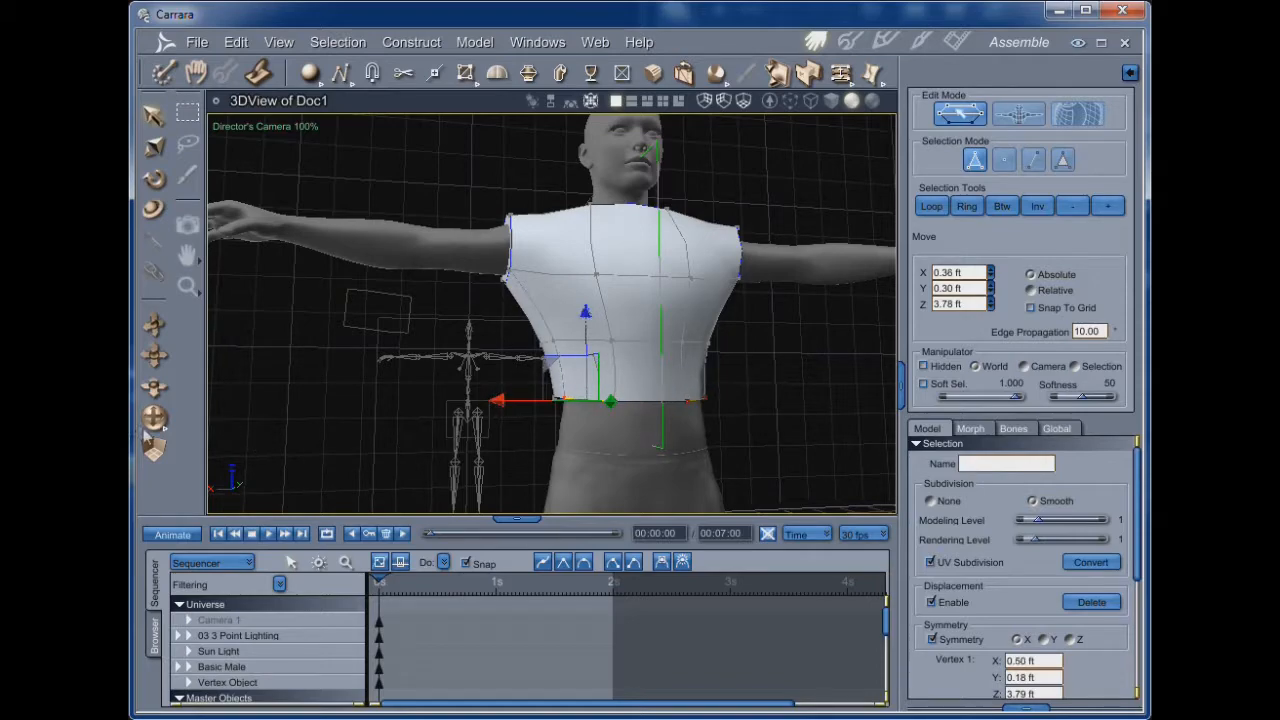
left_click_drag(156, 420, 469, 442)
scroll(469, 442, "down", 3)
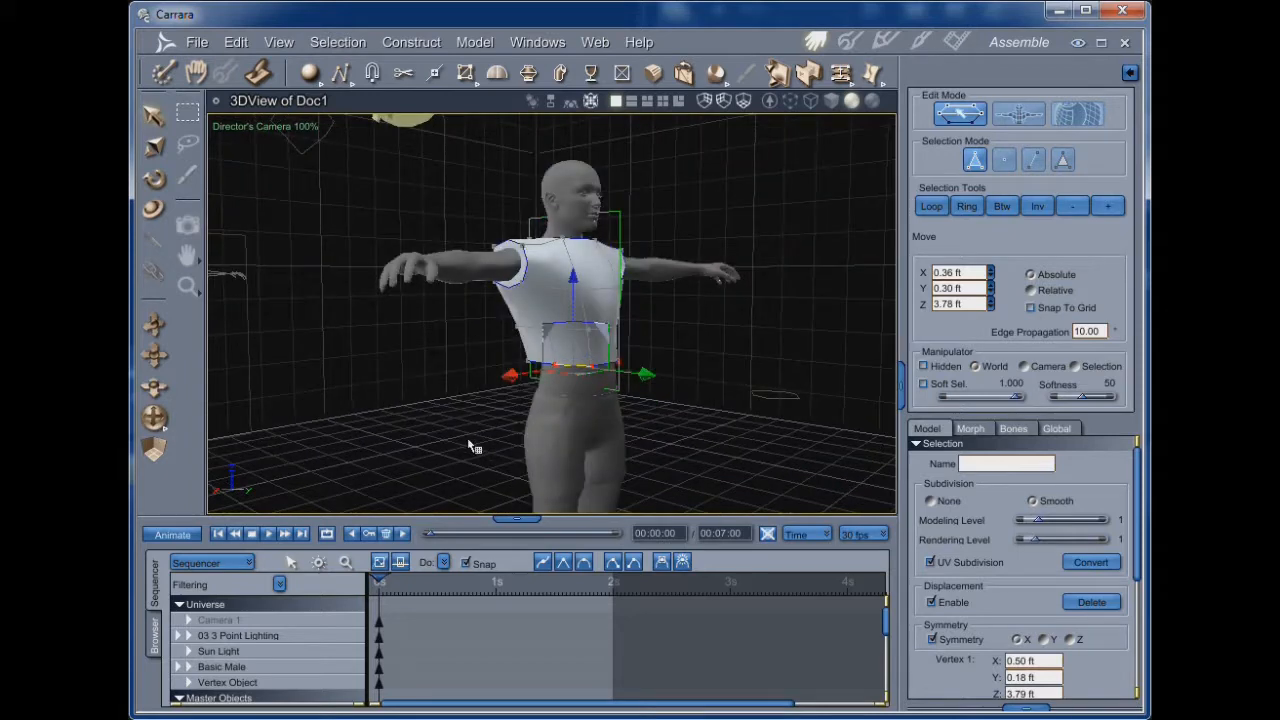
mouse_move(155, 359)
left_mouse_down()
mouse_move(124, 375)
mouse_move(150, 372)
left_mouse_up()
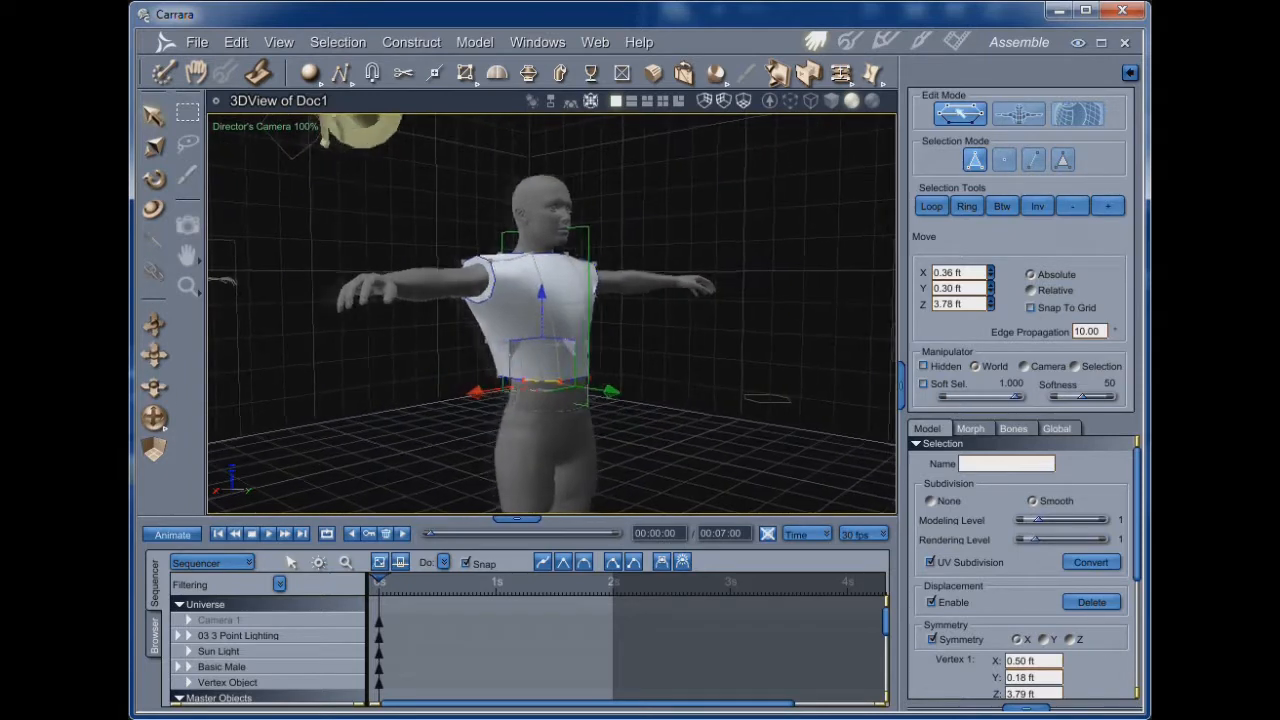
left_click_drag(159, 425, 178, 421)
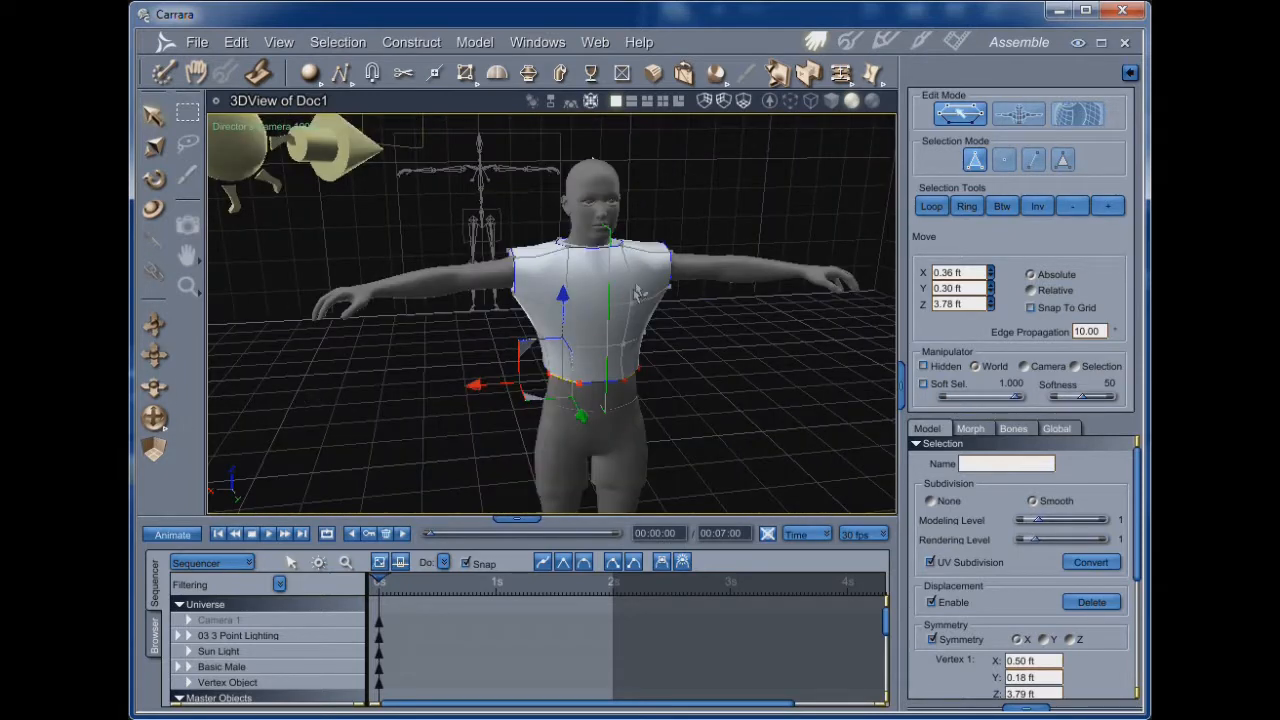
- Select the front edge of the shirt's neckline and lower it to Z about 4.93 ft
left_click(600, 249)
left_click_drag(598, 158, 598, 173)
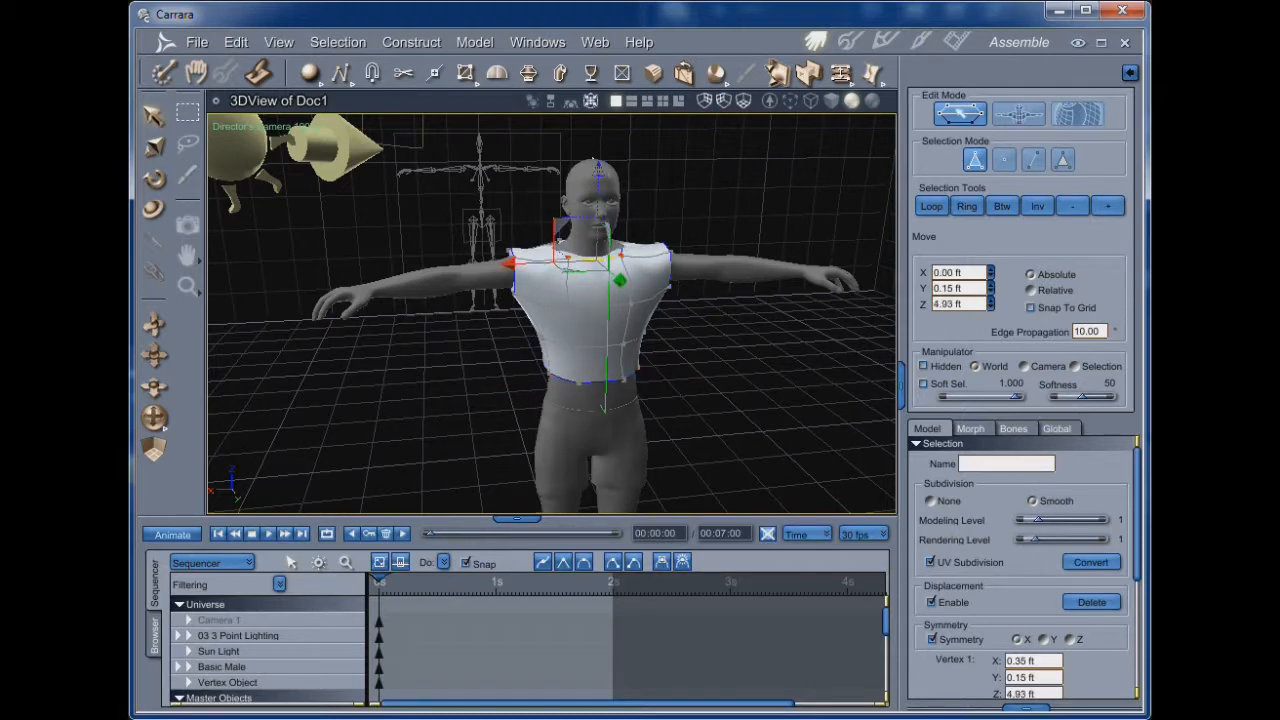
left_click_drag(155, 421, 176, 417)
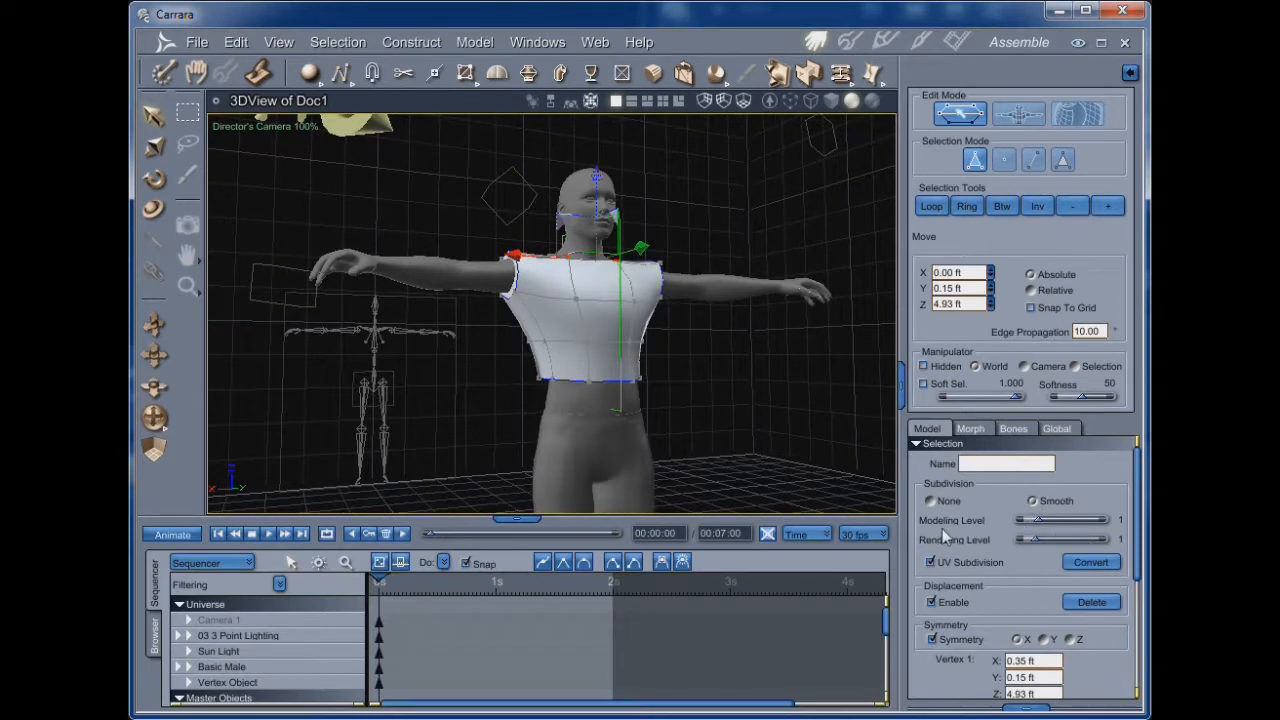
- Convert the shirt's subdivision into real polygons and turn on X symmetry with a shoulder point beside the neck selected
left_click(1090, 562)
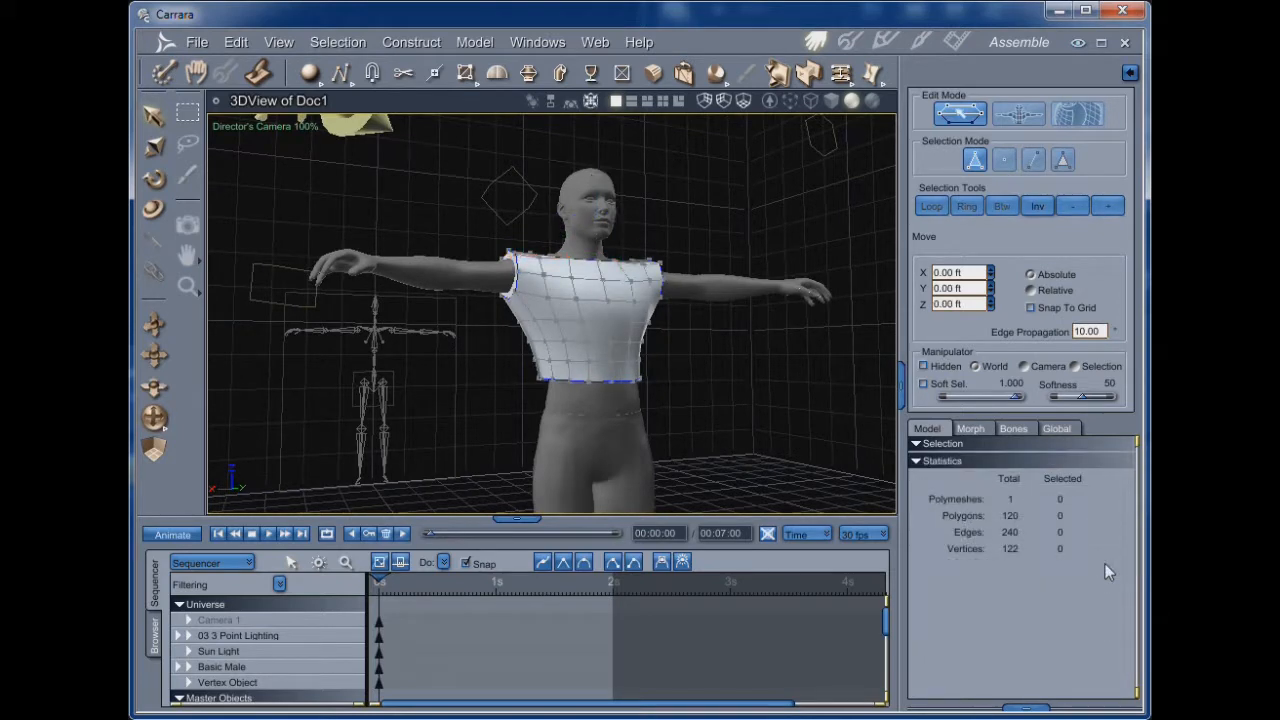
left_click_drag(154, 418, 172, 415)
left_click(552, 296)
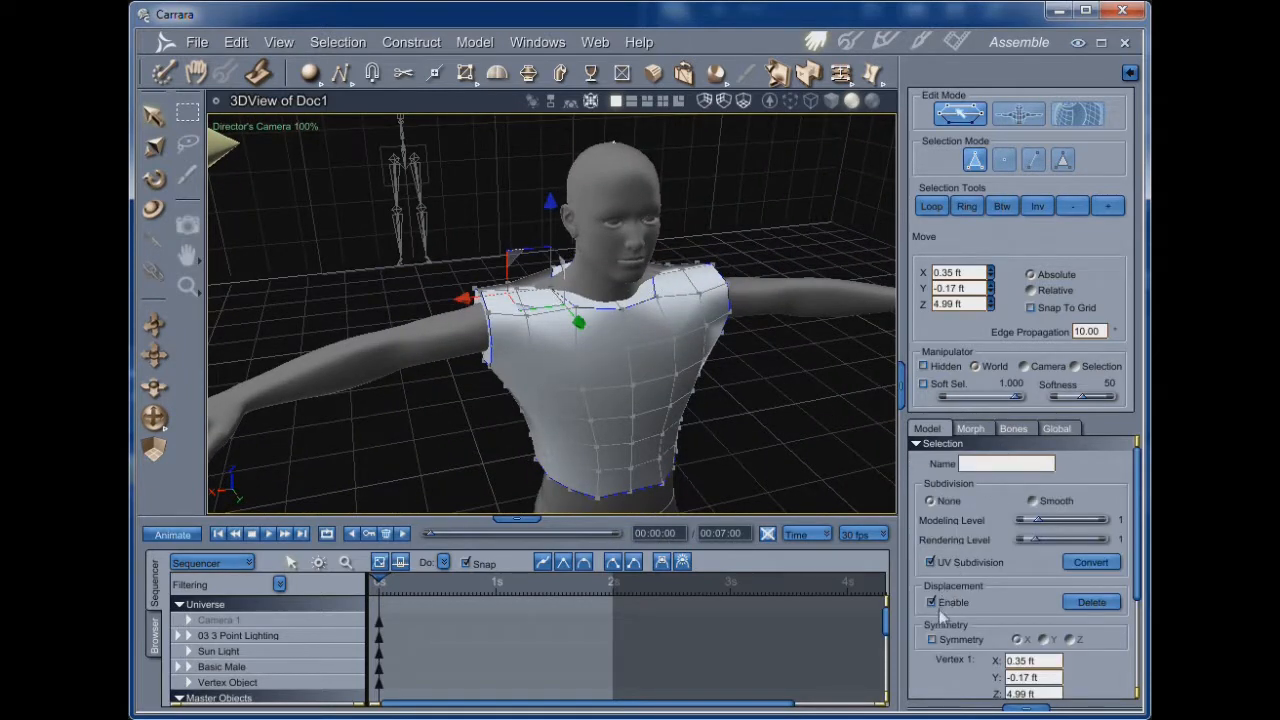
left_click(932, 639)
- Raise the shoulder point beside the neck, add the neighbouring shoulder point to the selection, and lift both to Z about 5.08 ft
left_click_drag(551, 200, 551, 193)
left_click(519, 291, "shift")
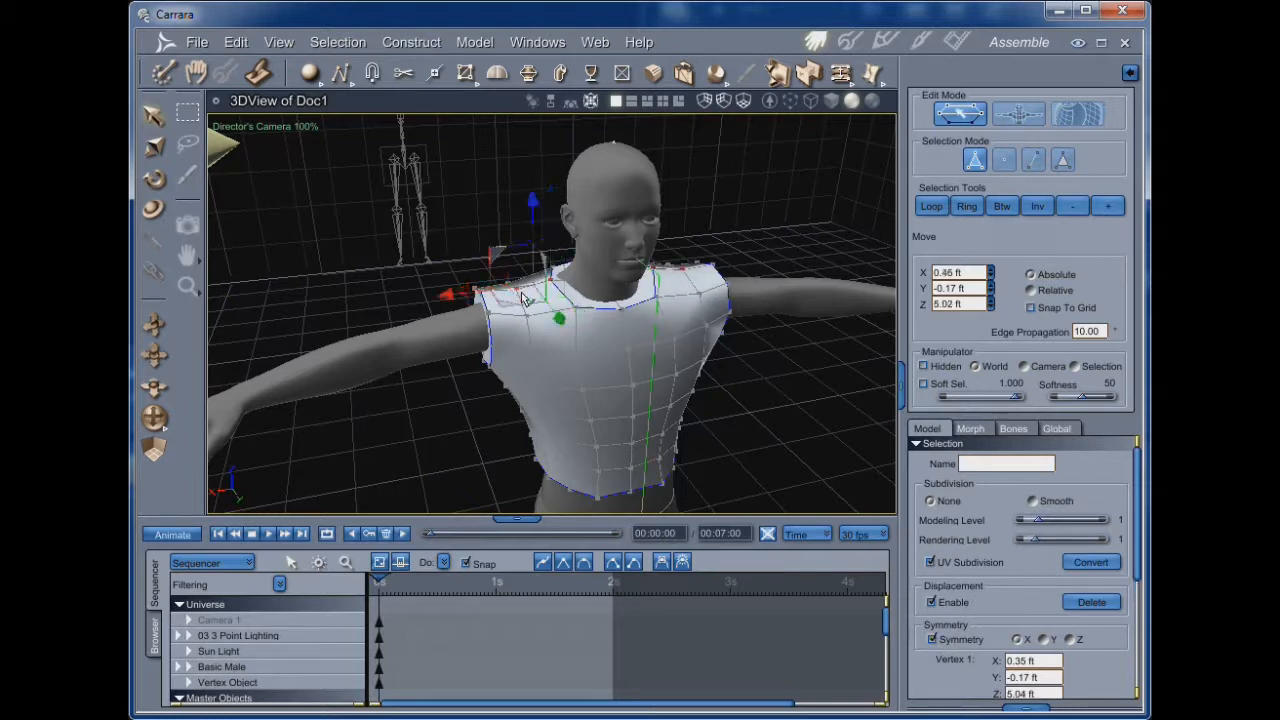
left_click_drag(534, 200, 533, 184)
left_click_drag(155, 420, 158, 420)
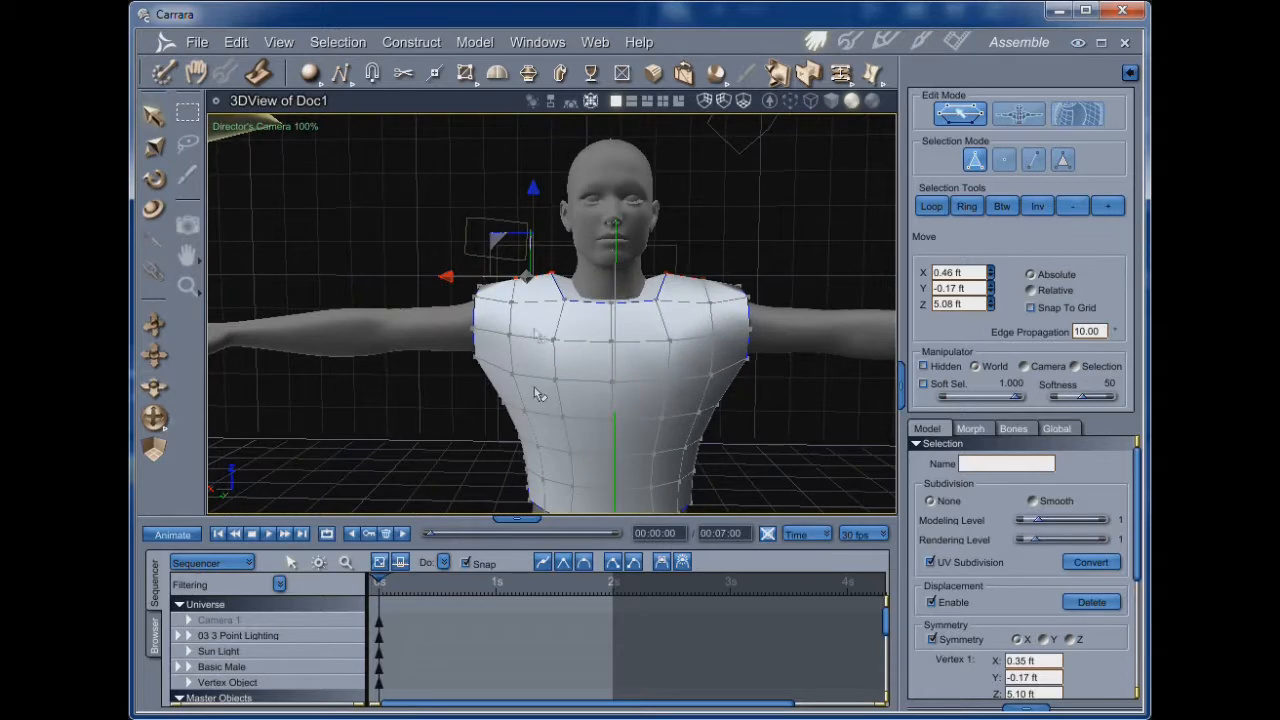
- Apply Smooth subdivision to the shirt with both the modeling level and the rendering level set to 3
left_click(510, 305)
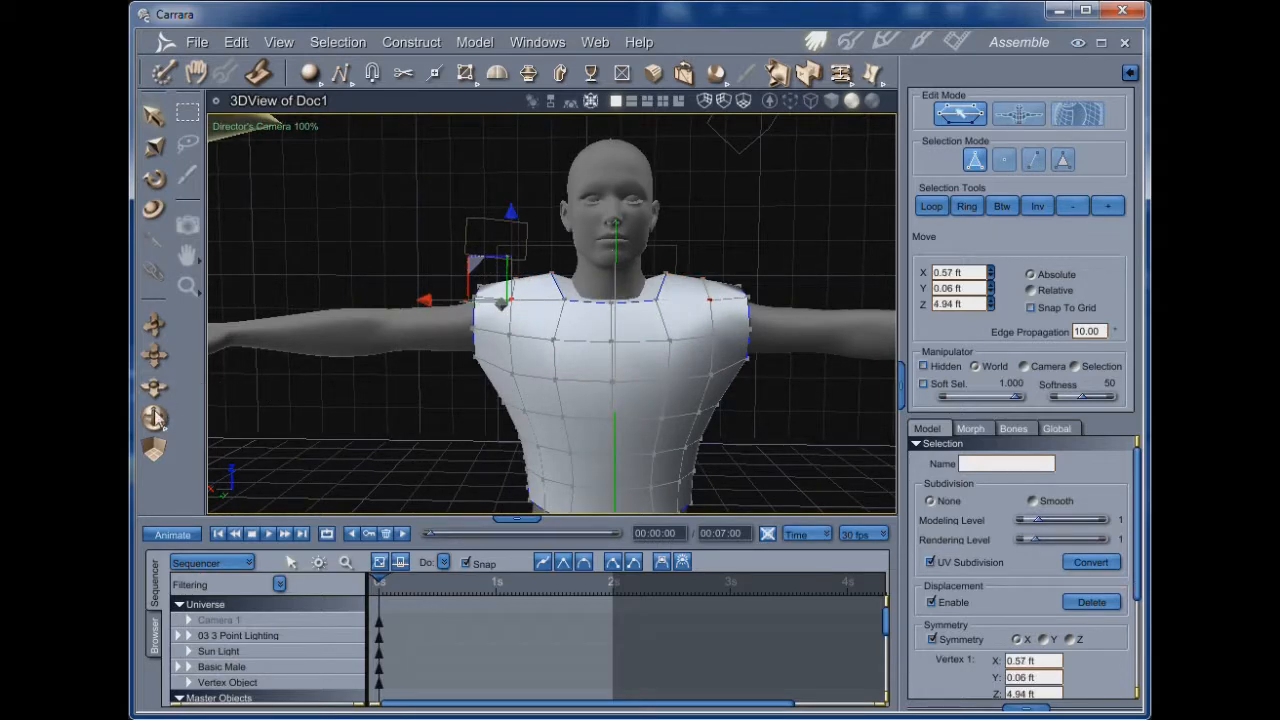
left_click_drag(155, 420, 165, 420)
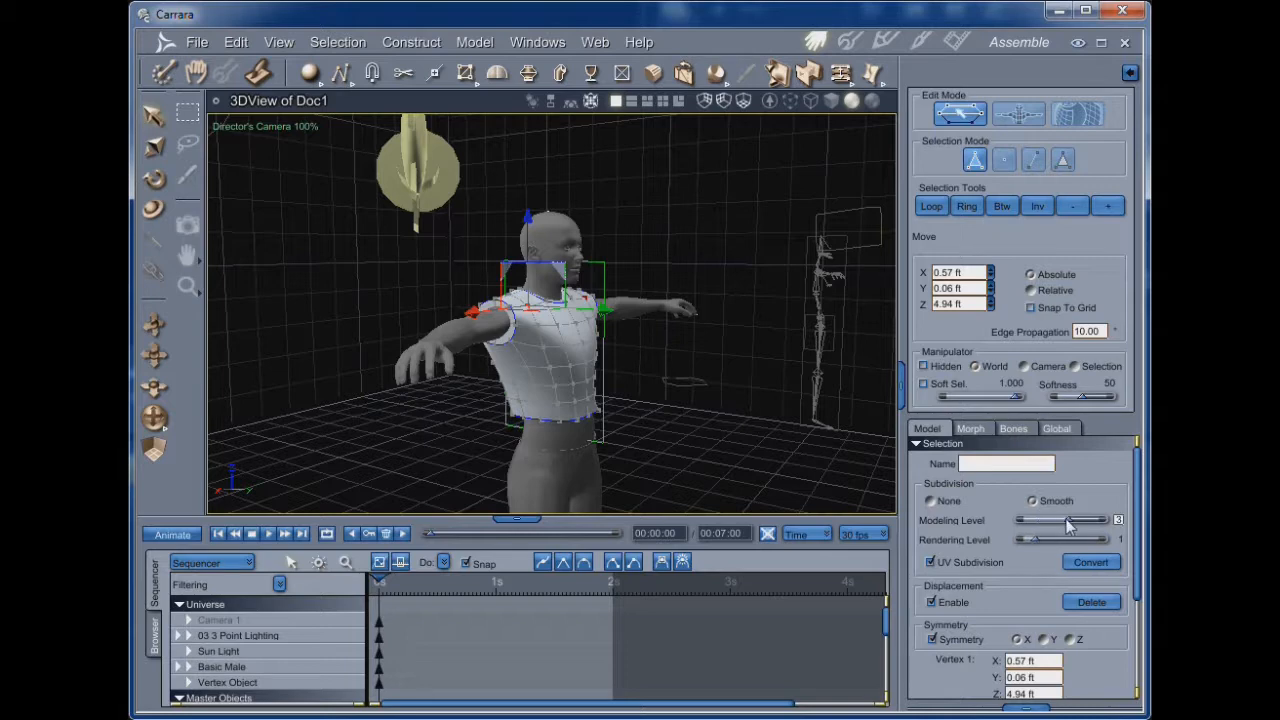
mouse_move(1064, 520)
left_mouse_down()
mouse_move(1044, 539)
mouse_move(1058, 541)
left_mouse_up()
scroll(590, 472, "up", 3)
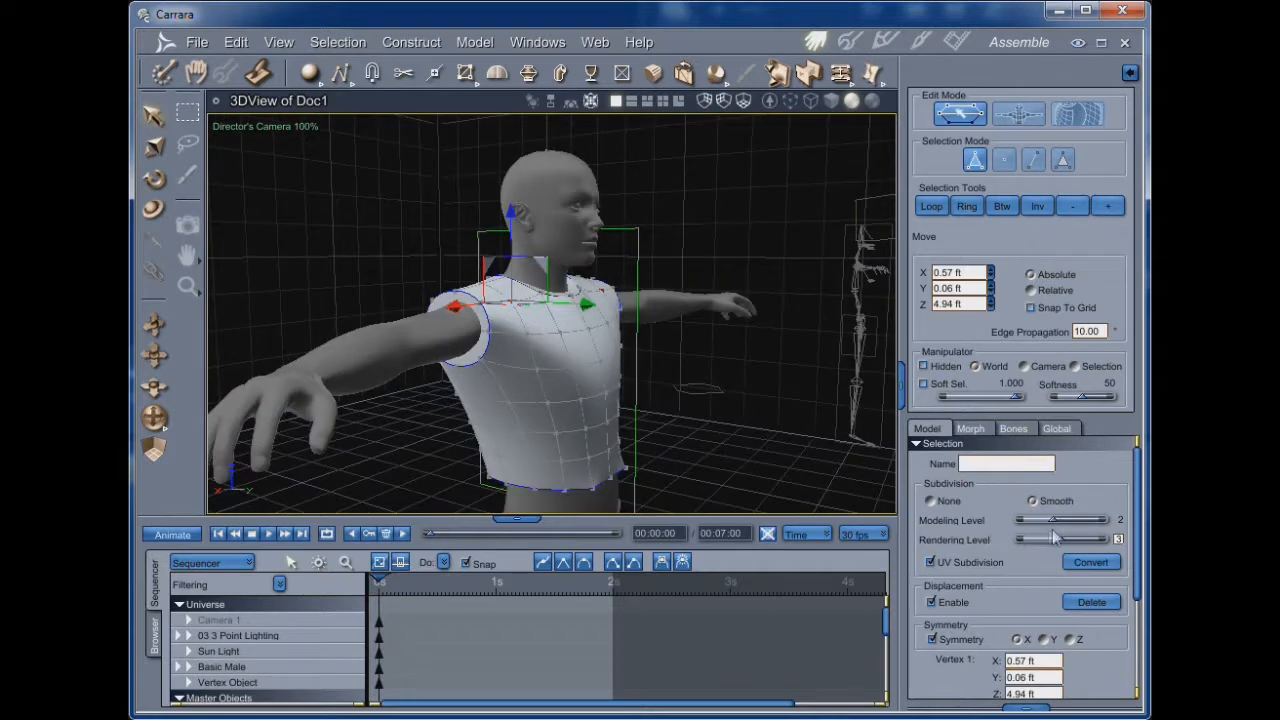
left_click_drag(1053, 521, 1063, 522)
mouse_move(154, 420)
left_mouse_down()
mouse_move(60, 405)
mouse_move(150, 415)
left_mouse_up()
scroll(523, 431, "down", 3)
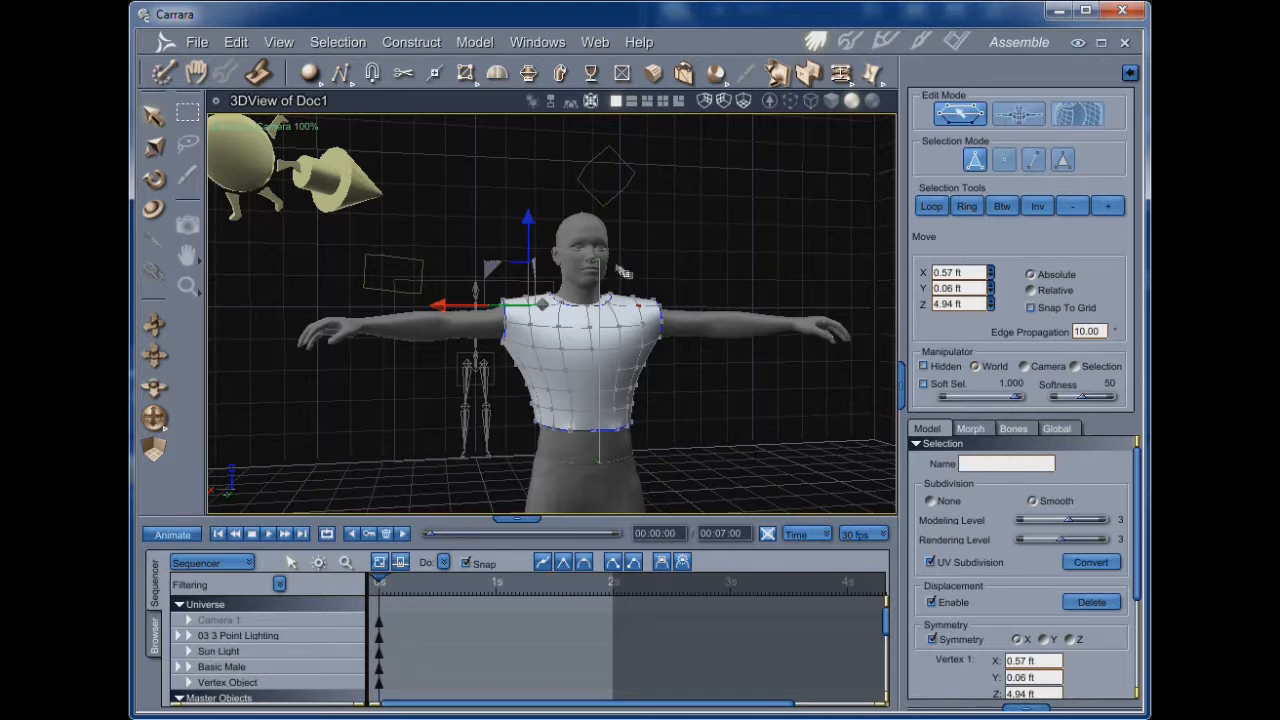
- Leave the shirt's mesh editing and return to the assembled scene with the figure
mouse_move(154, 418)
left_mouse_down()
mouse_move(260, 385)
mouse_move(400, 415)
mouse_move(170, 412)
left_mouse_up()
left_click_drag(450, 420, 522, 430)
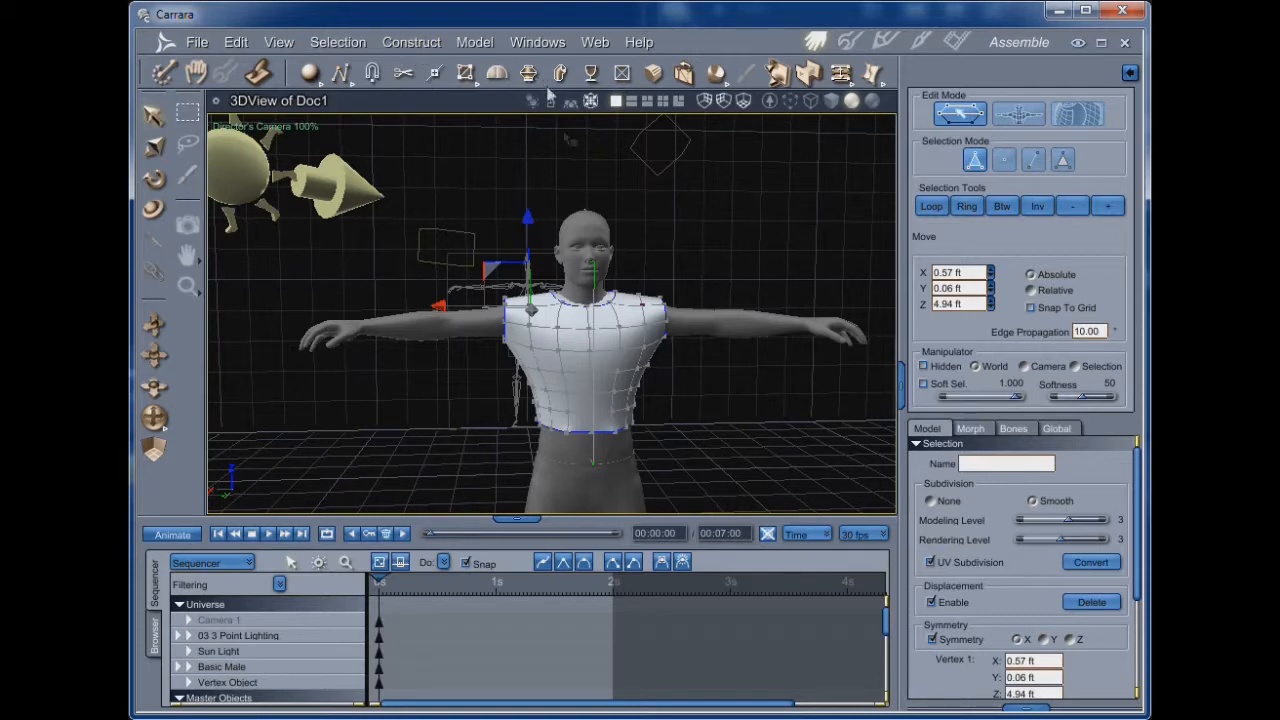
left_click(197, 71)
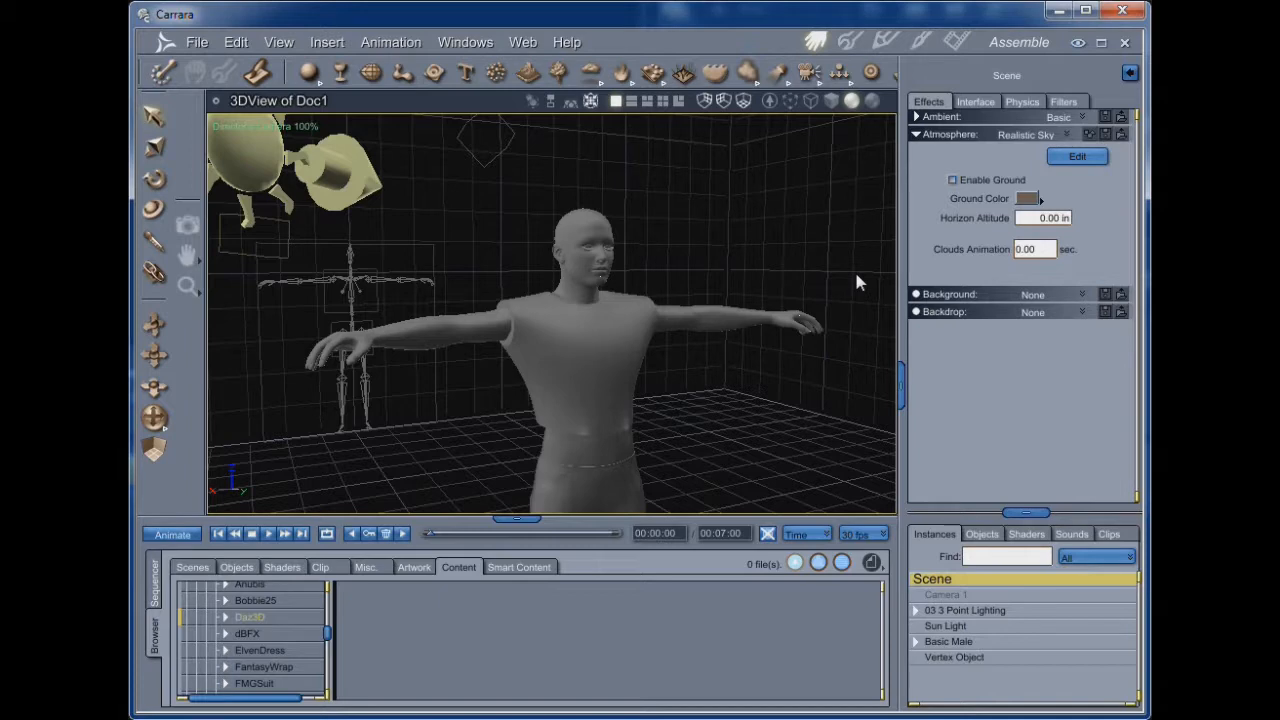
left_click(530, 39)
mouse_move(470, 40)
mouse_move(523, 41)
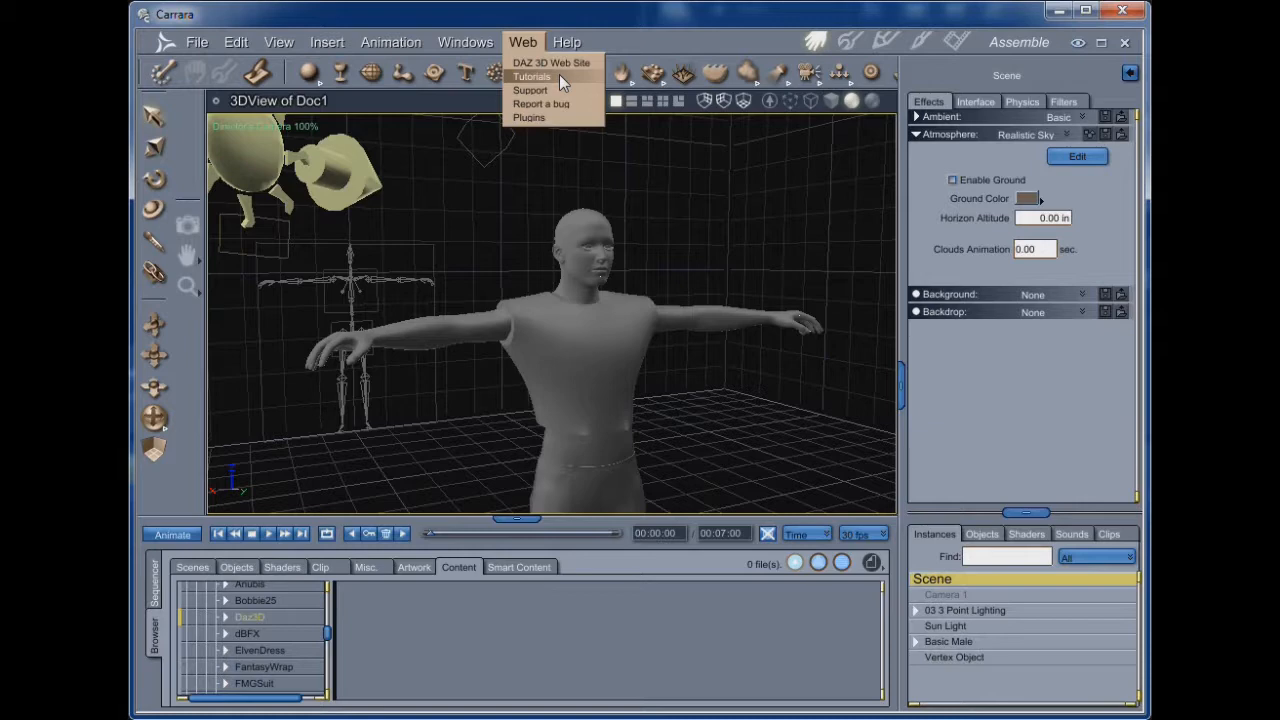
left_click(559, 77)
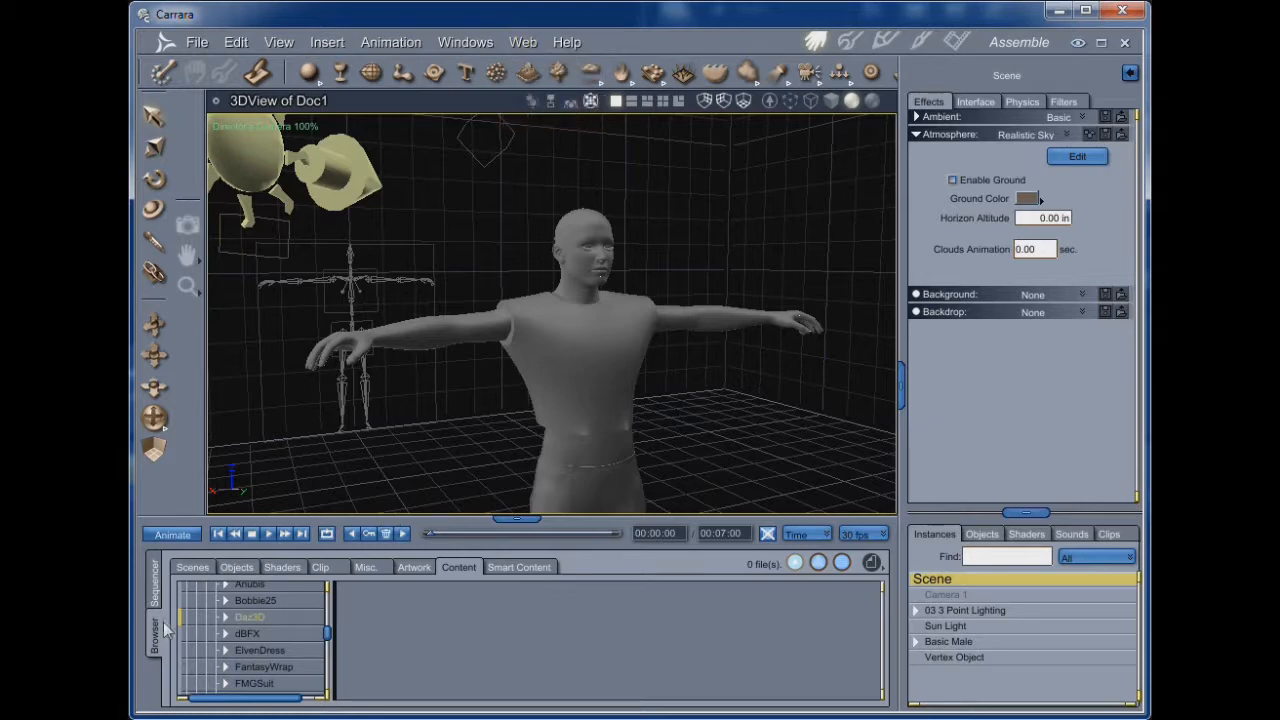
- Show the sequencer timeline in place of the content browser and look over its object list
left_click(150, 596)
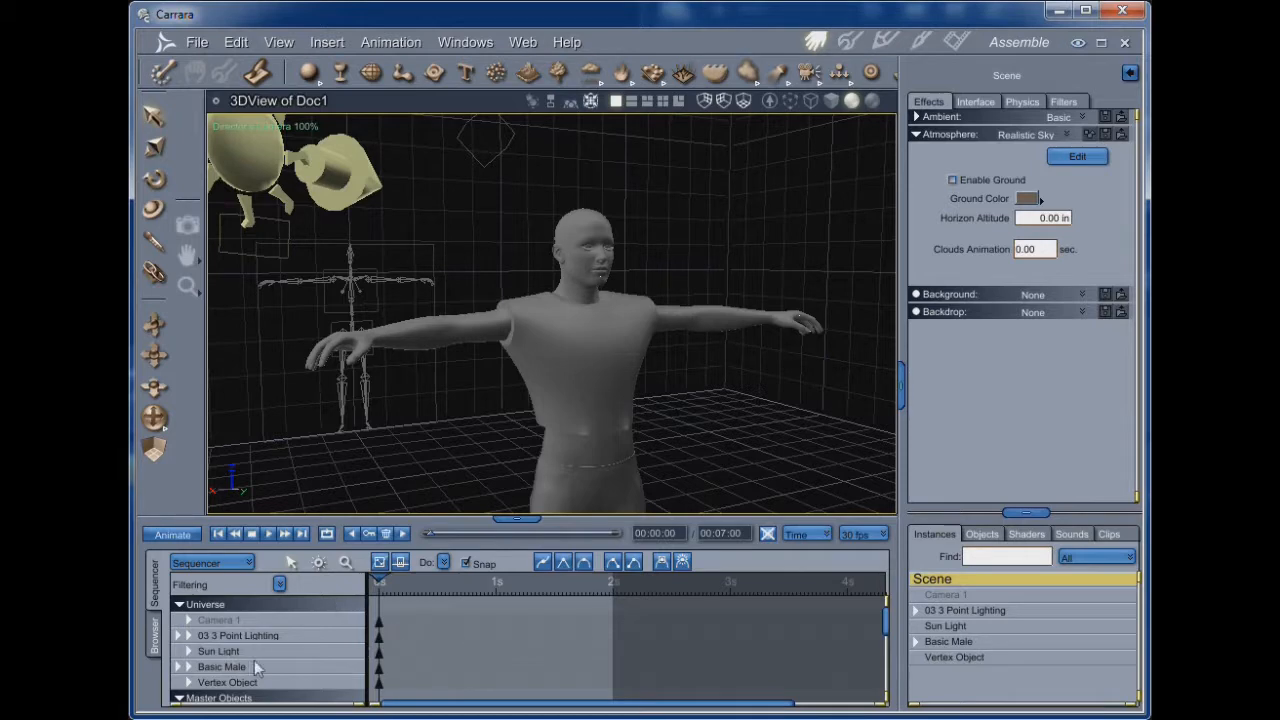
scroll(254, 660, "down", 3)
scroll(258, 650, "up", 3)
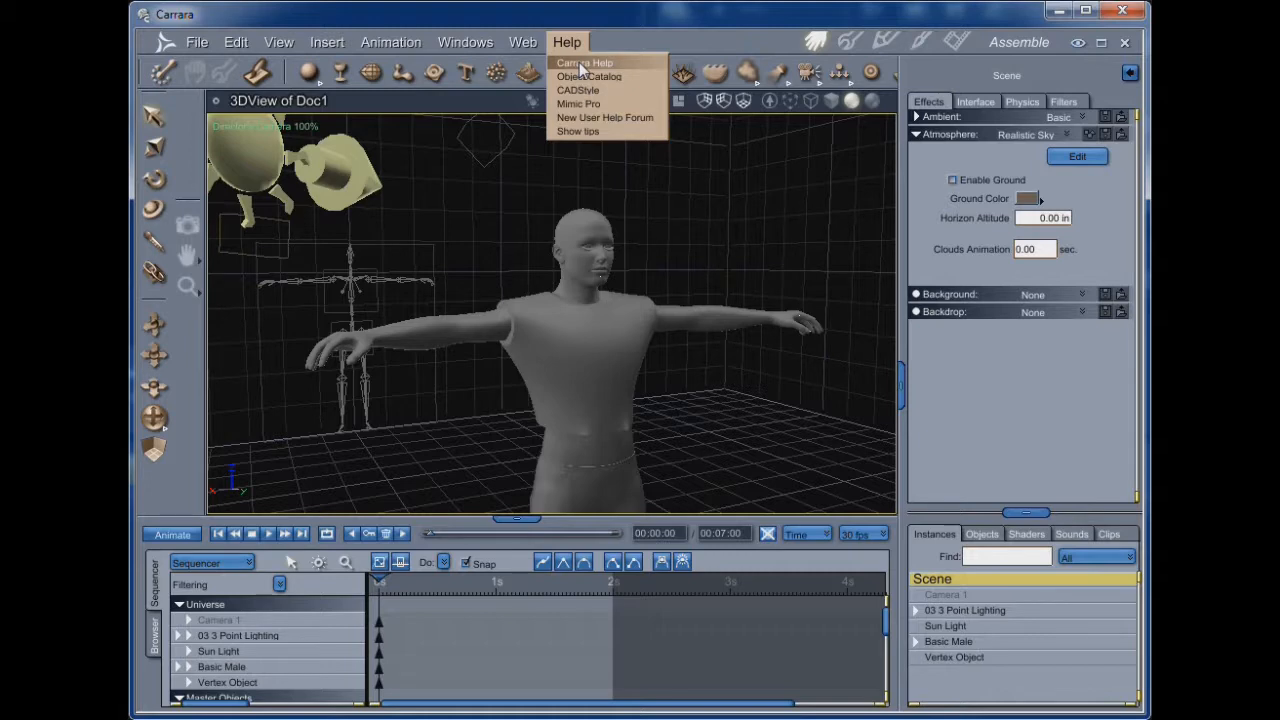
mouse_move(535, 57)
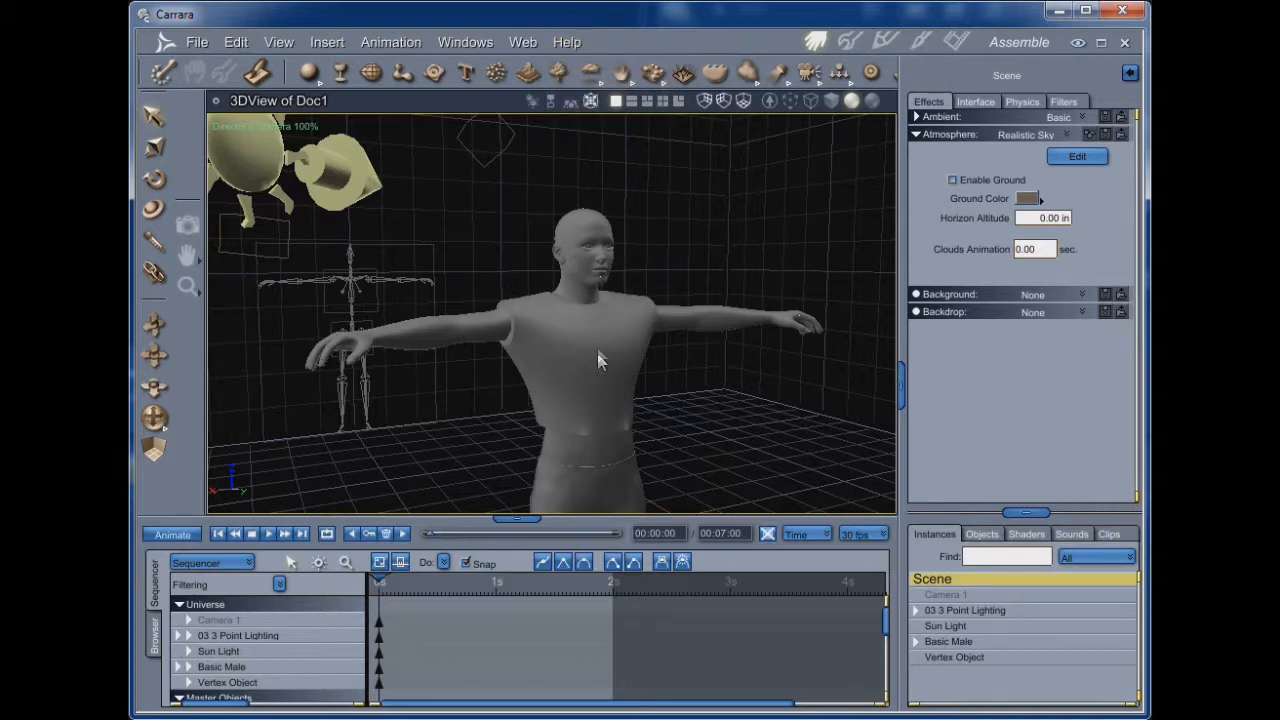
- Select the Basic Male figure and examine how the finished shirt fits from the front, side and back
left_click(580, 332)
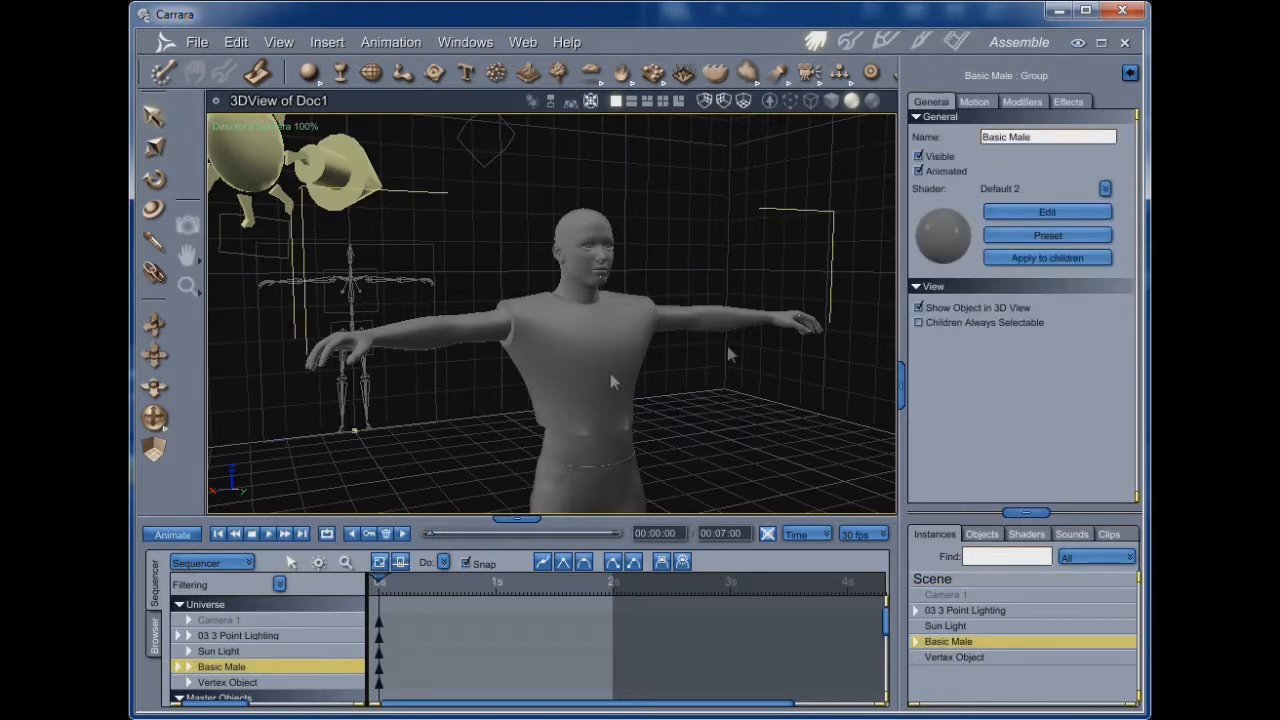
left_click_drag(155, 422, 515, 424)
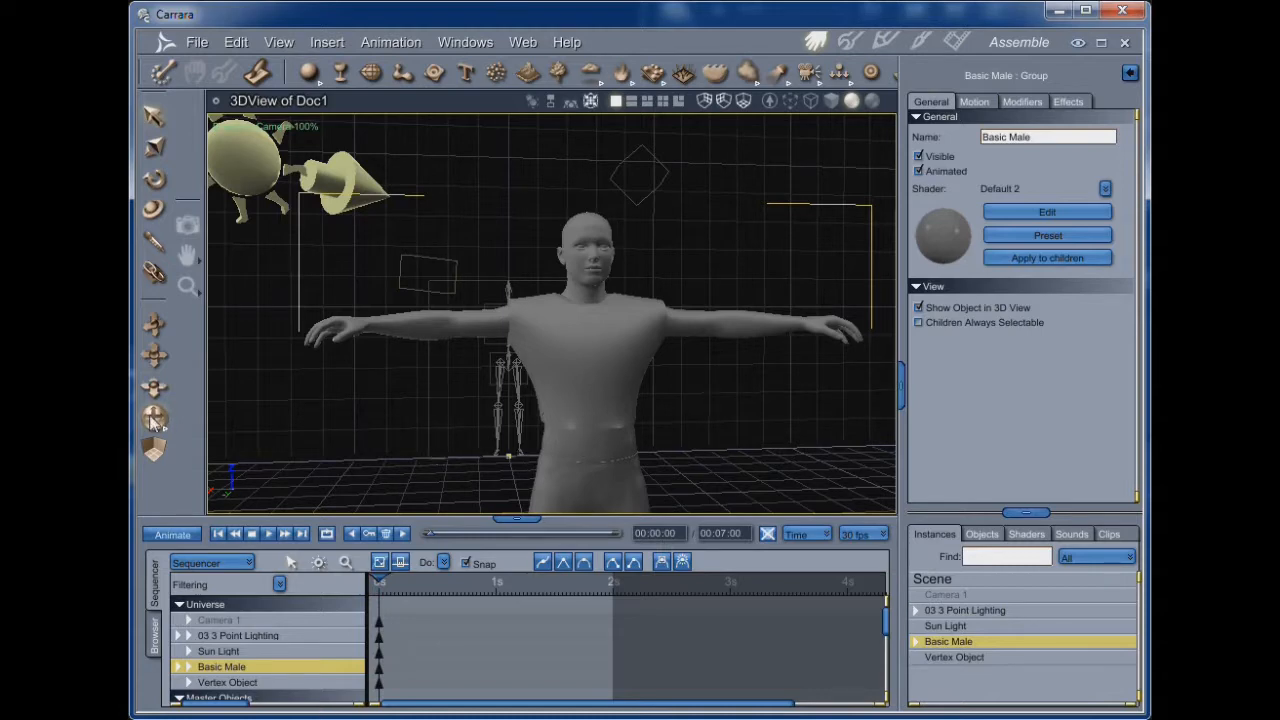
left_click_drag(155, 422, 205, 424)
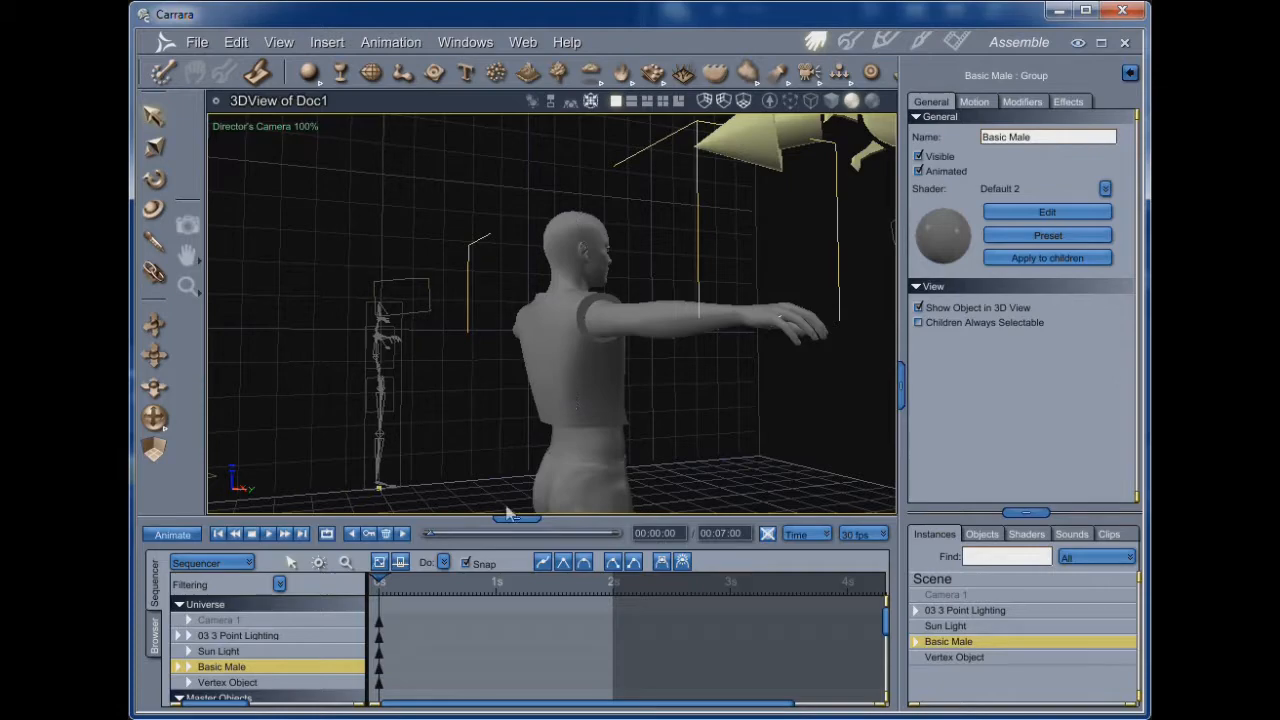
left_click_drag(365, 377, 455, 377)
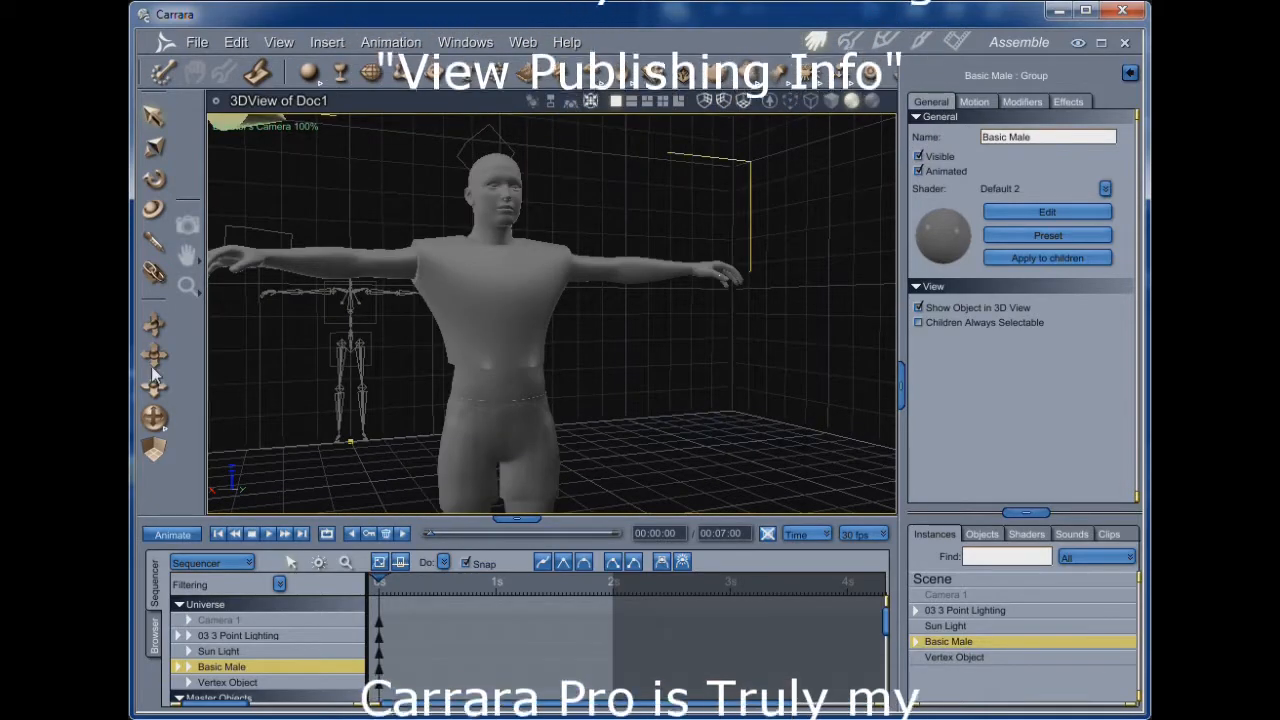
left_click_drag(153, 370, 154, 418)
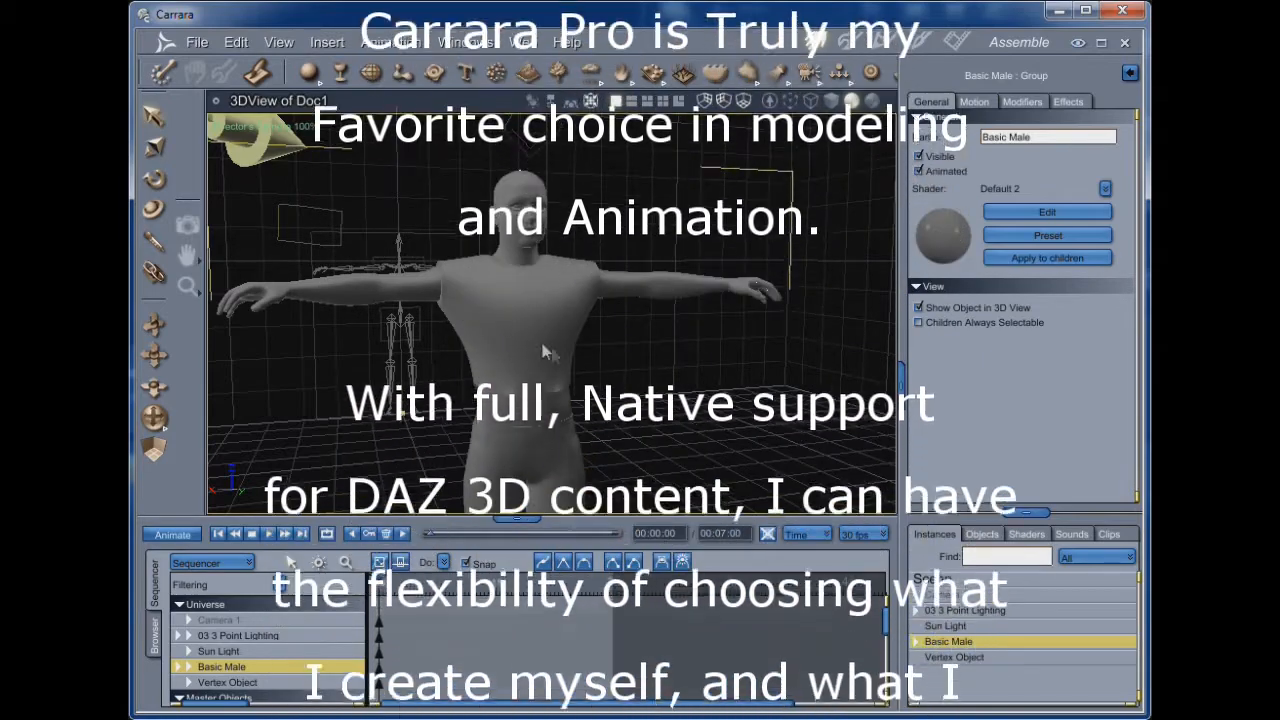
- Open the Vertex Object for mesh editing and pull the front chest points forward to Y about 1.51 ft
left_click(950, 657)
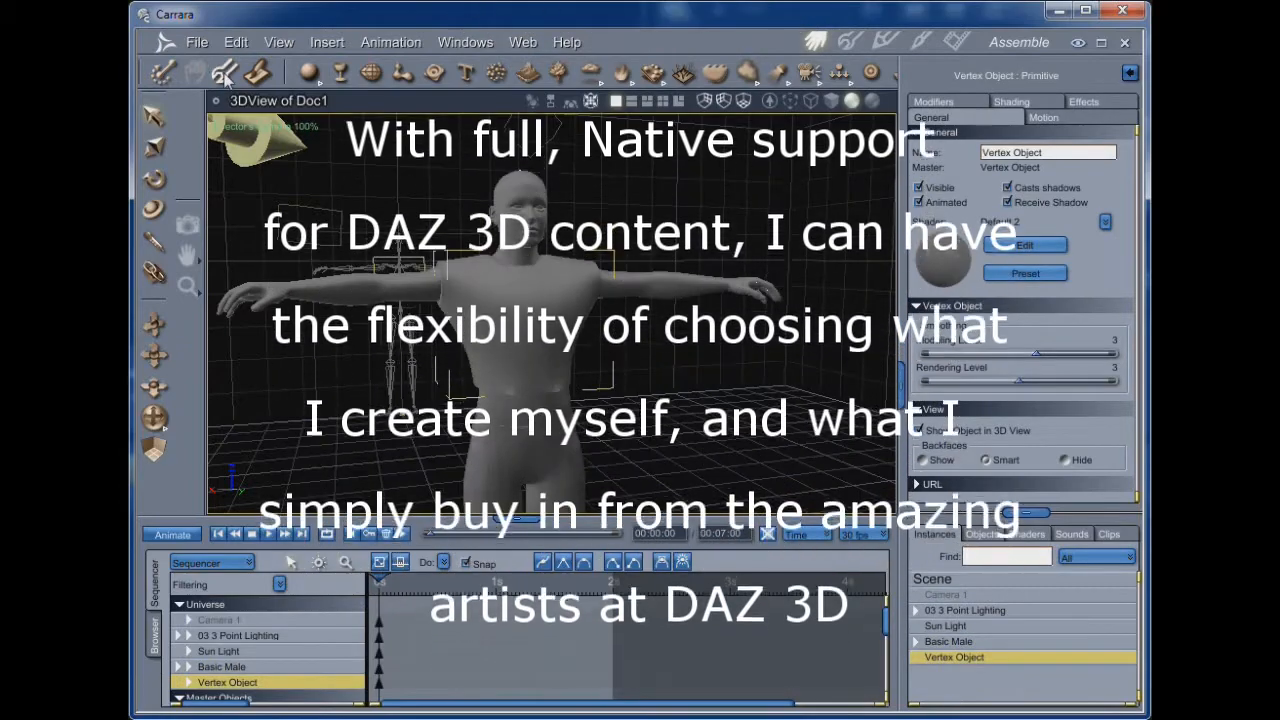
left_click(224, 75)
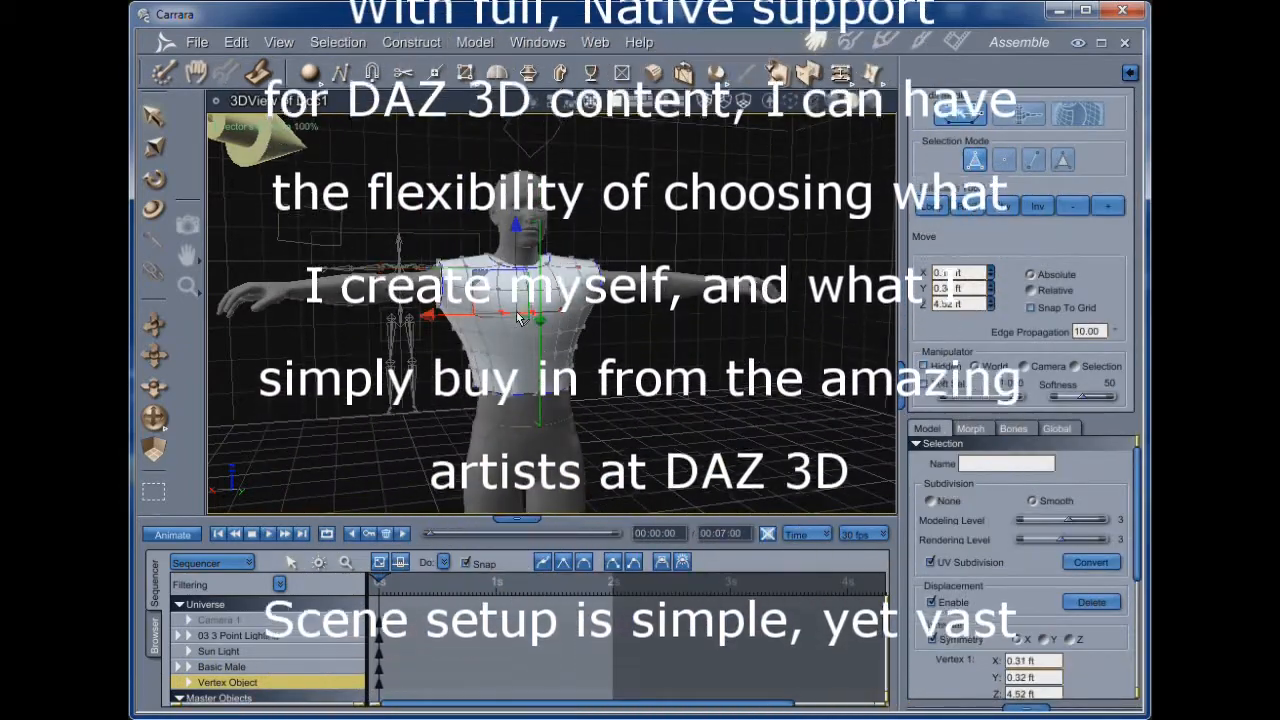
left_click_drag(540, 320, 588, 335)
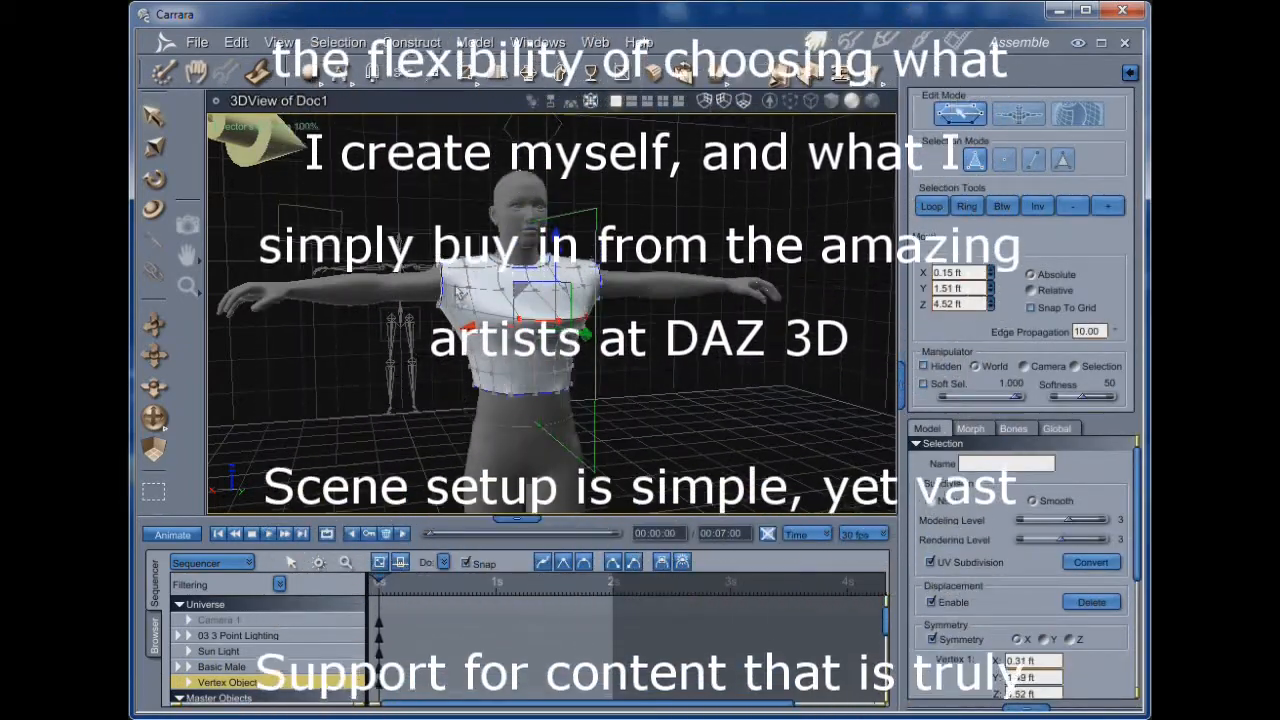
- Pull the points near the arm openings outward symmetrically and raise the front neckline points to Z about 5.02 ft
left_click(451, 299)
left_click_drag(381, 308, 282, 320)
left_click(540, 296)
left_click_drag(546, 206, 547, 171)
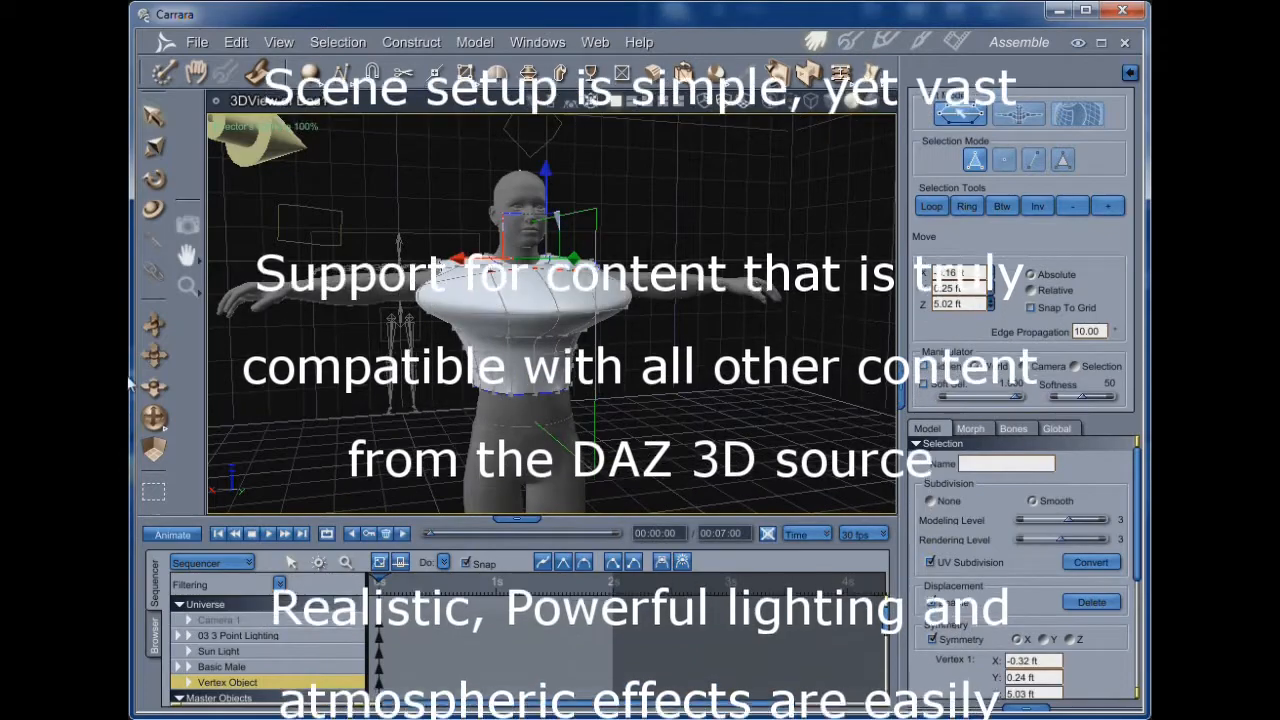